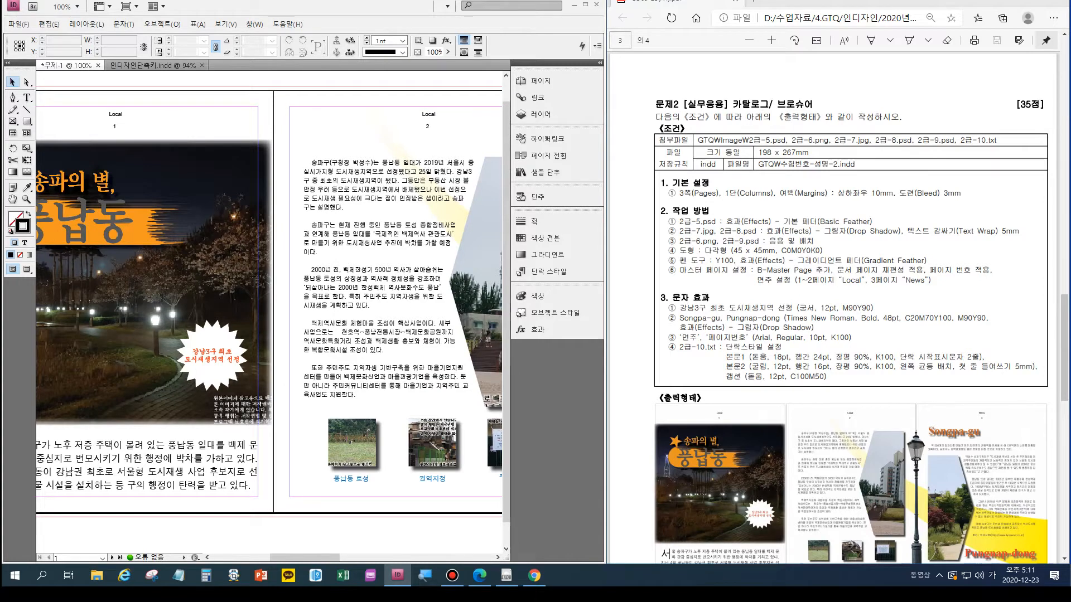
{"action": "left_click_drag", "start_coordinate": [435, 290], "coordinate": [108, 300]}
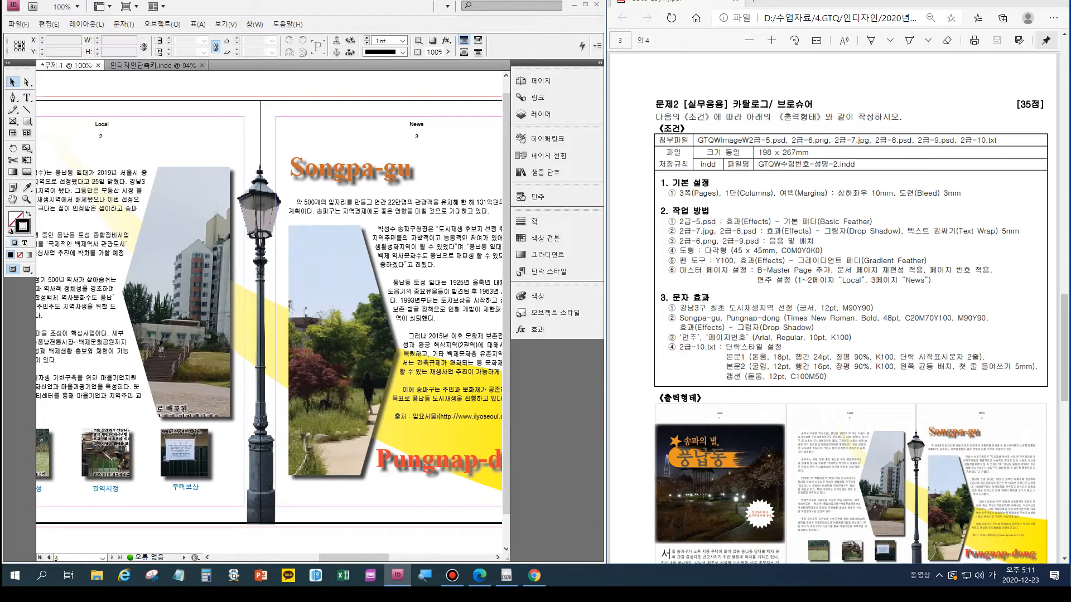
{"action": "left_click_drag", "start_coordinate": [312, 312], "coordinate": [273, 312]}
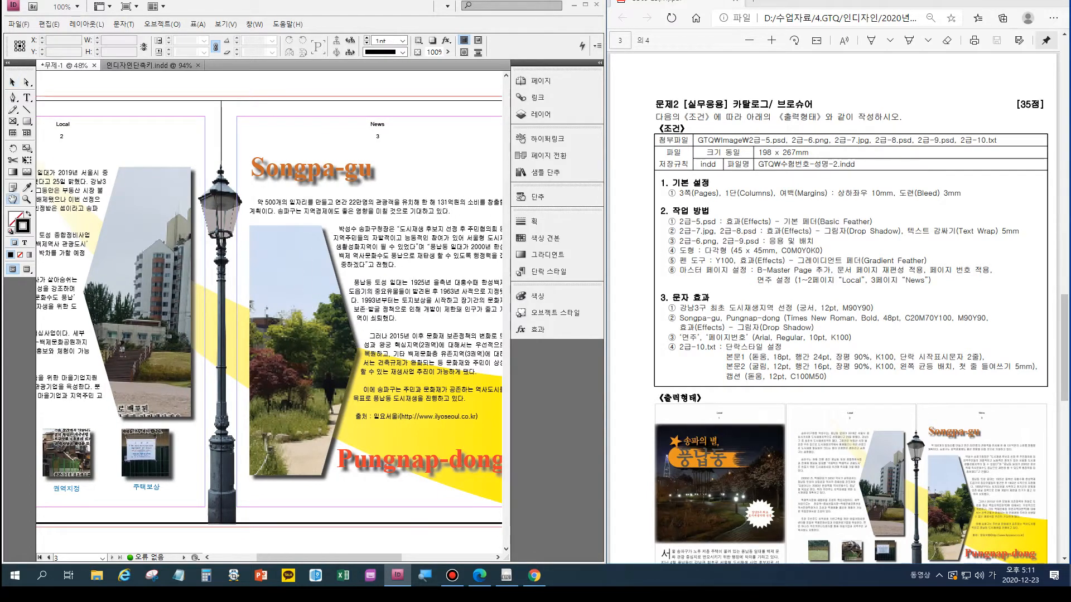
{"action": "key", "text": "ctrl+alt+0"}
- Start a new document with 3 pages, each 198 mm wide and 267 mm high
{"action": "key", "text": "ctrl+n"}
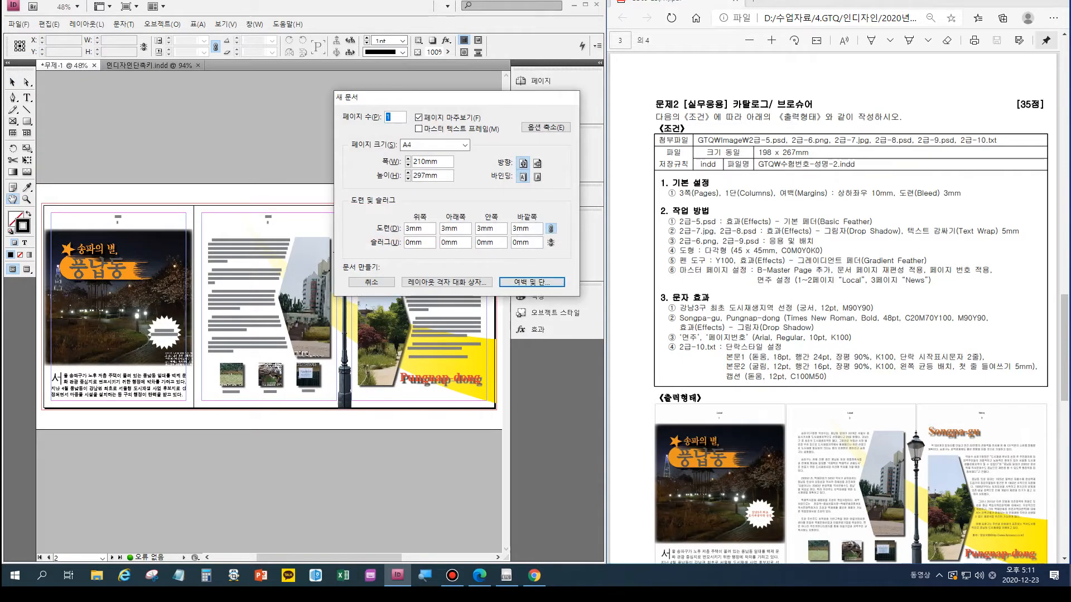
{"action": "type", "text": "3"}
{"action": "key", "text": "Tab"}
{"action": "key", "text": "Tab"}
{"action": "type", "text": "198"}
{"action": "key", "text": "Tab"}
{"action": "type", "text": "267"}
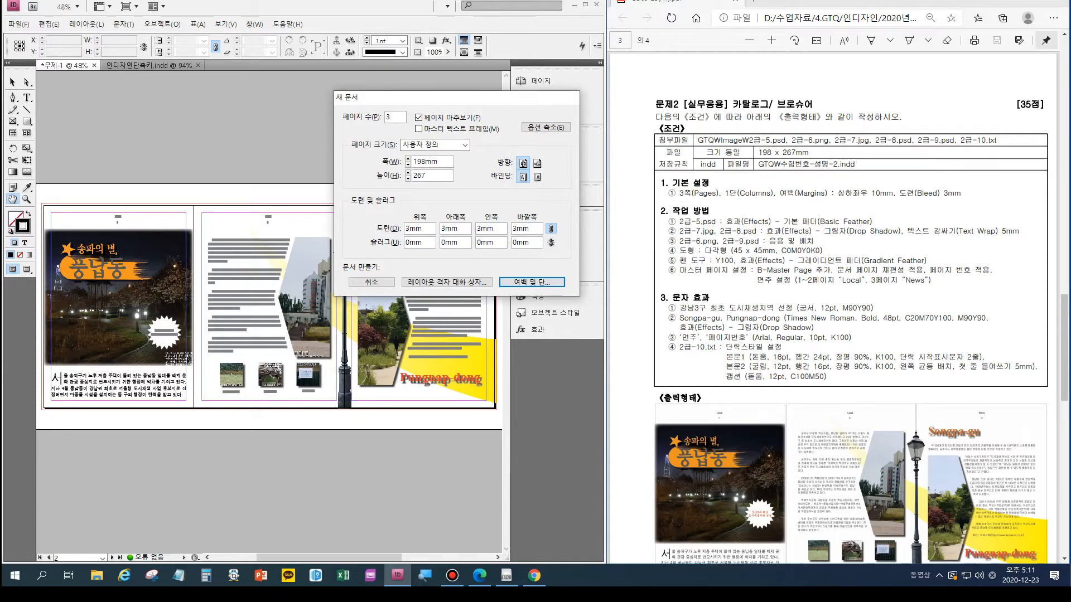
{"action": "key", "text": "Return"}
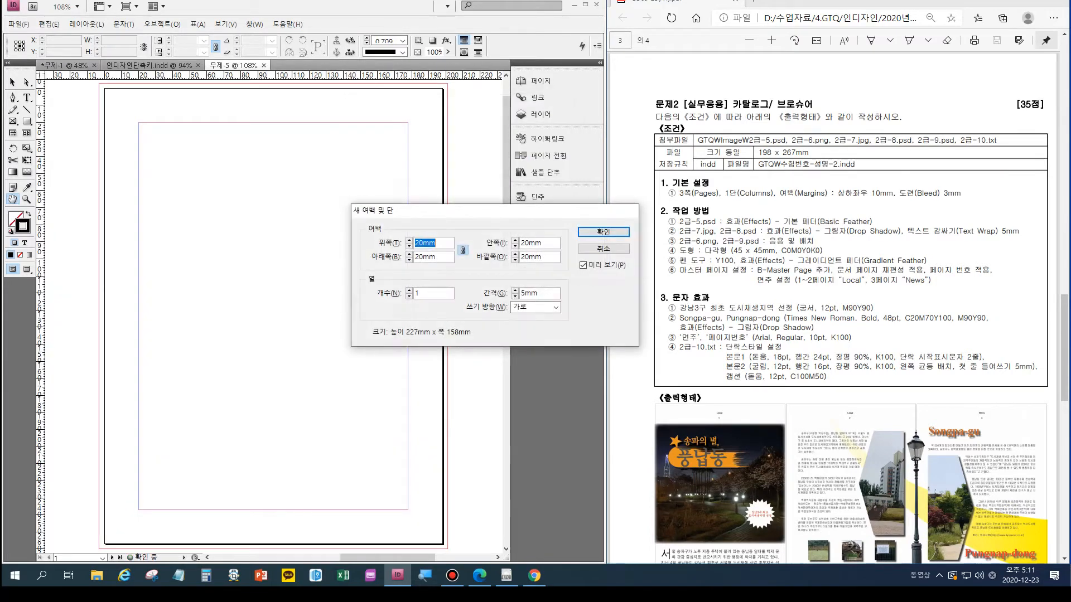
- Set the margins on all sides to 10 mm and create the document
{"action": "type", "text": "10mm"}
{"action": "key", "text": "Tab"}
{"action": "key", "text": "Return"}
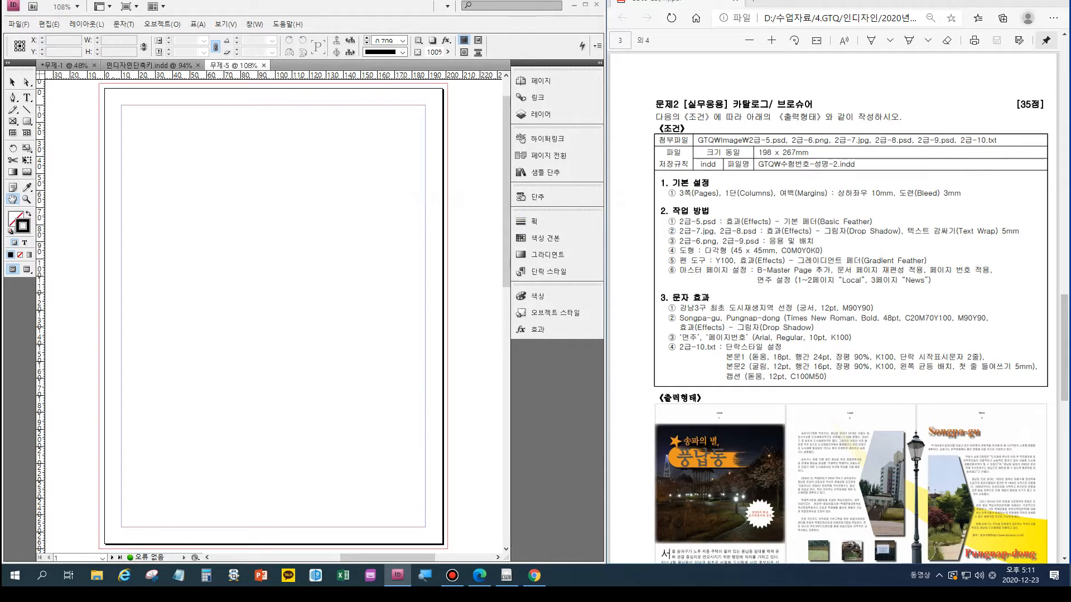
{"action": "key", "text": "ctrl+alt+d"}
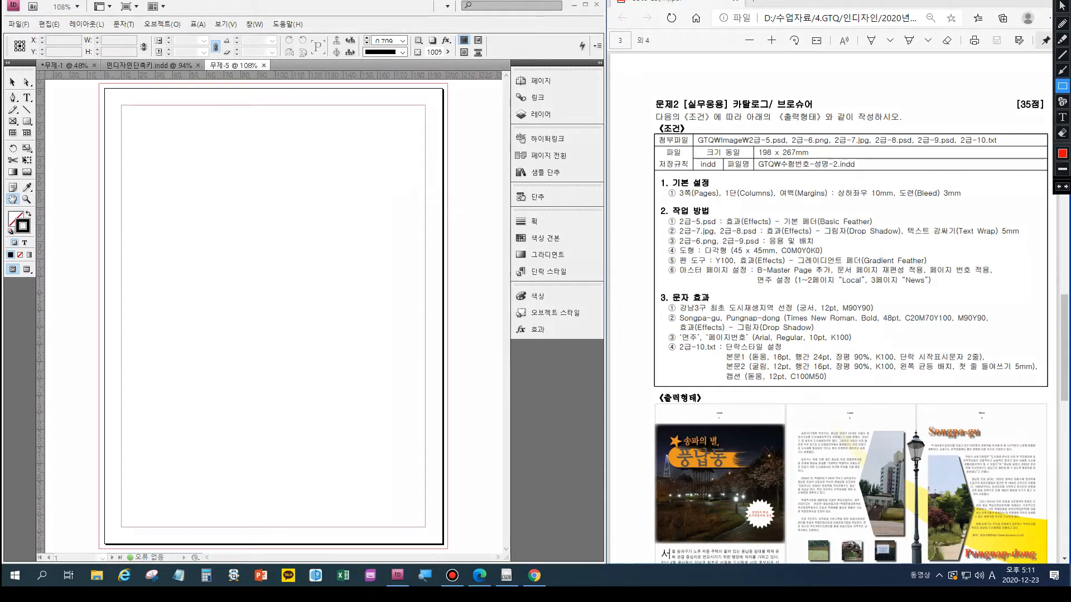
{"action": "mouse_move", "coordinate": [840, 299]}
{"action": "left_mouse_down"}
{"action": "mouse_move", "coordinate": [952, 329]}
{"action": "mouse_move", "coordinate": [999, 330]}
{"action": "left_mouse_up"}
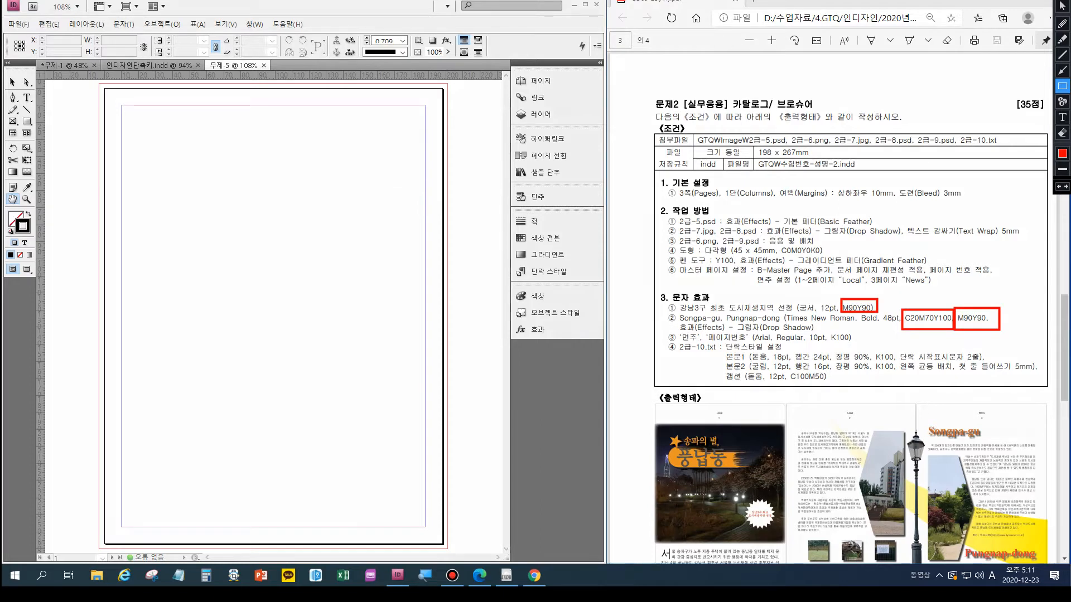
{"action": "left_click_drag", "start_coordinate": [786, 371], "coordinate": [833, 386]}
{"action": "left_click_drag", "start_coordinate": [780, 244], "coordinate": [831, 257]}
{"action": "left_click_drag", "start_coordinate": [827, 329], "coordinate": [860, 348]}
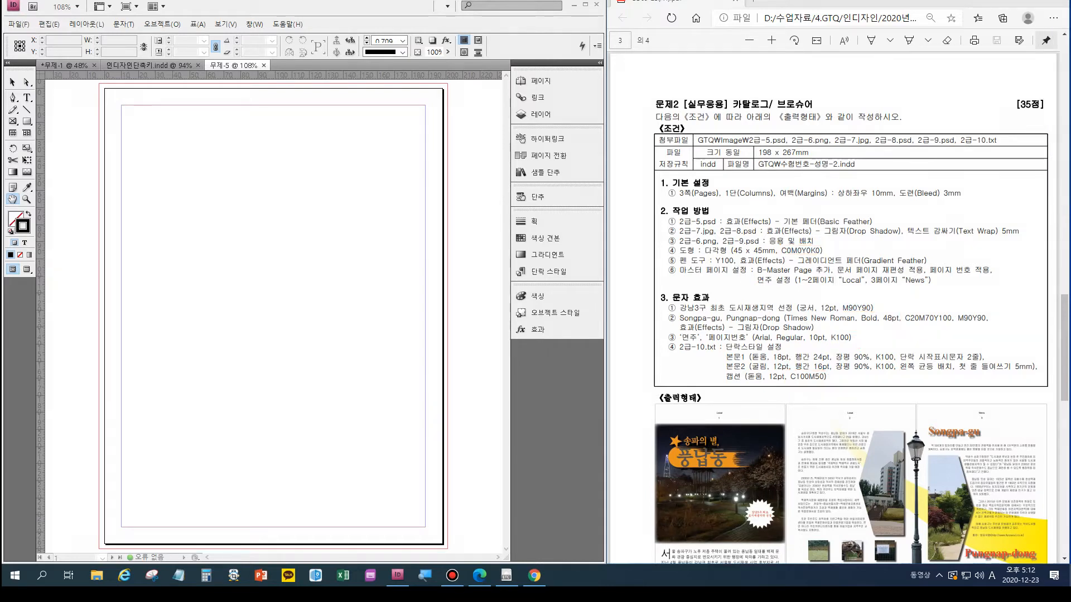
- Duplicate the dark blue swatch and redefine the copy as C=0, M=90, Y=90, K=0
{"action": "left_click", "coordinate": [543, 237]}
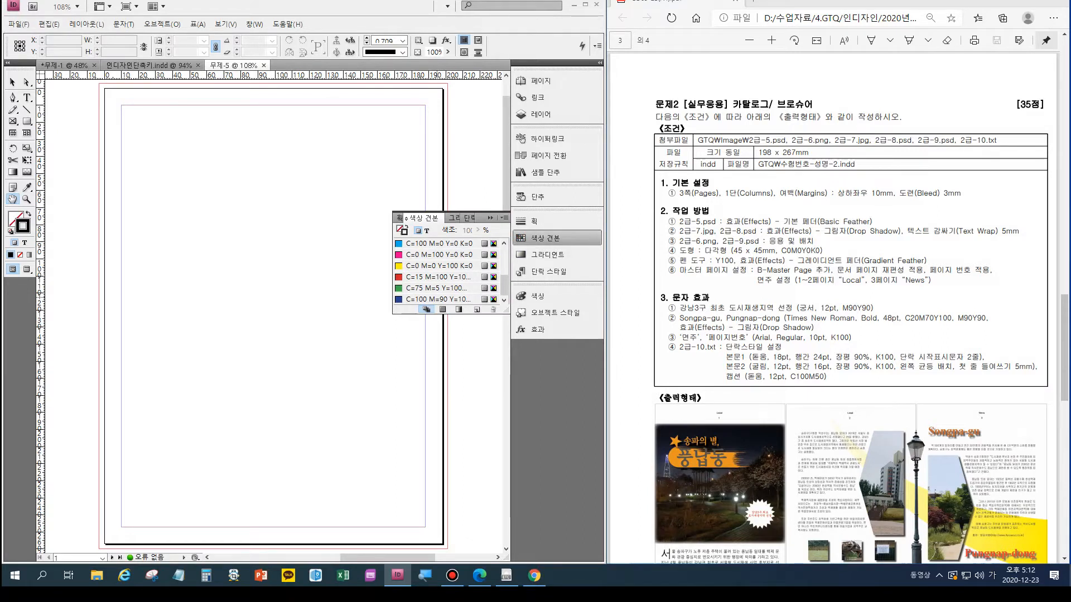
{"action": "left_click", "coordinate": [438, 299]}
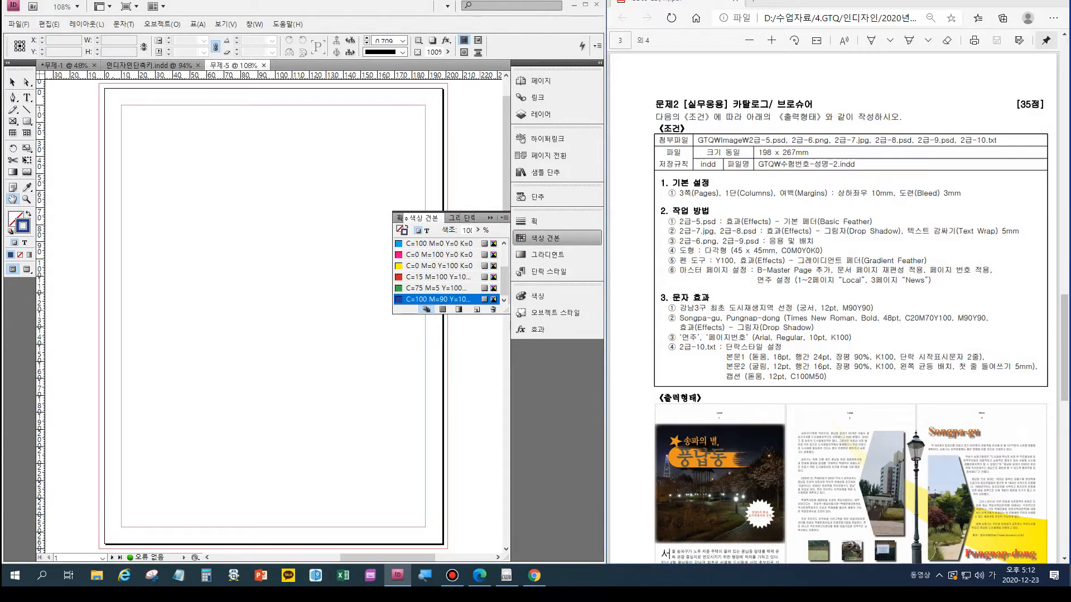
{"action": "left_click", "coordinate": [477, 309]}
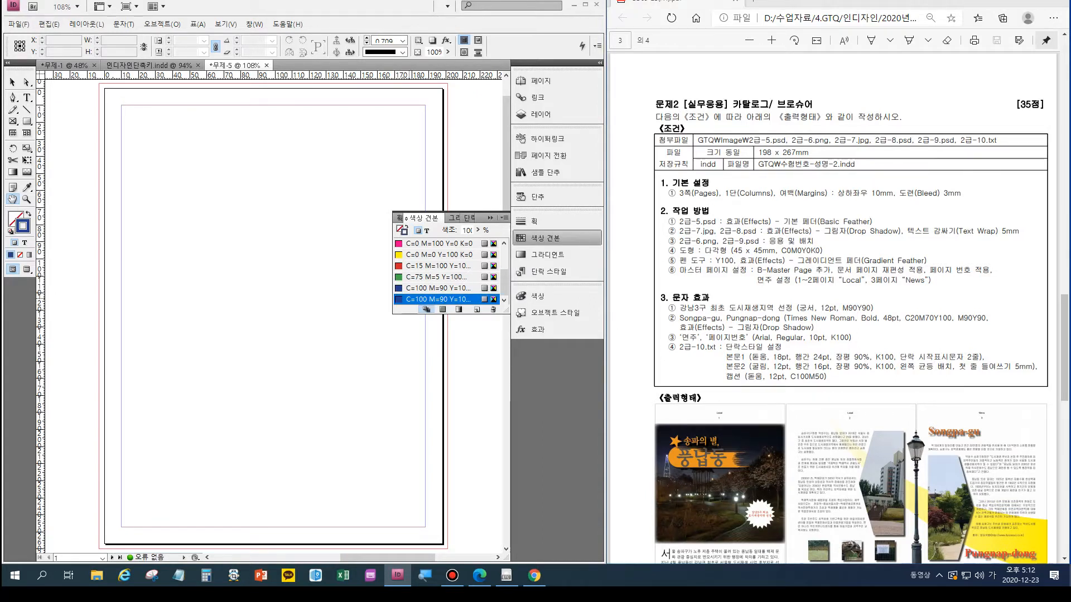
{"action": "double_click", "coordinate": [438, 299]}
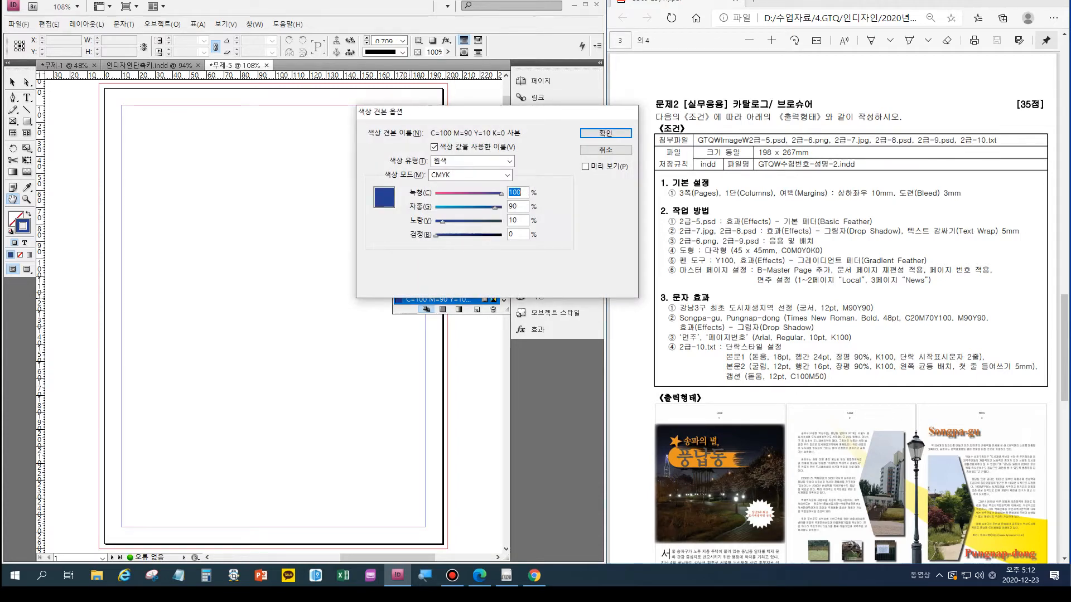
{"action": "type", "text": "0"}
{"action": "key", "text": "Tab"}
{"action": "type", "text": "90"}
{"action": "key", "text": "Tab"}
{"action": "type", "text": "90"}
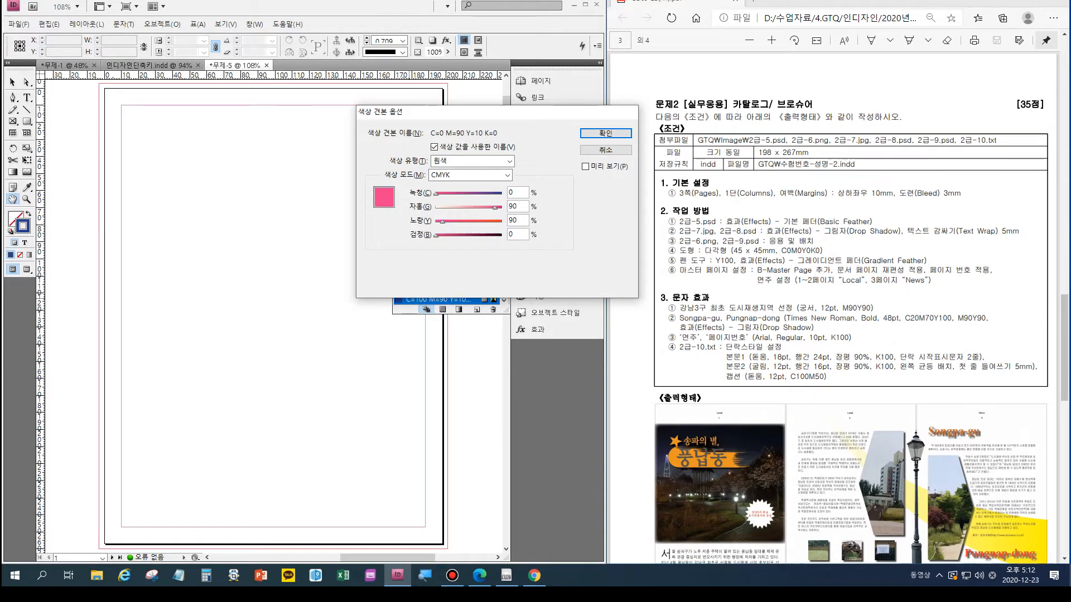
{"action": "key", "text": "Return"}
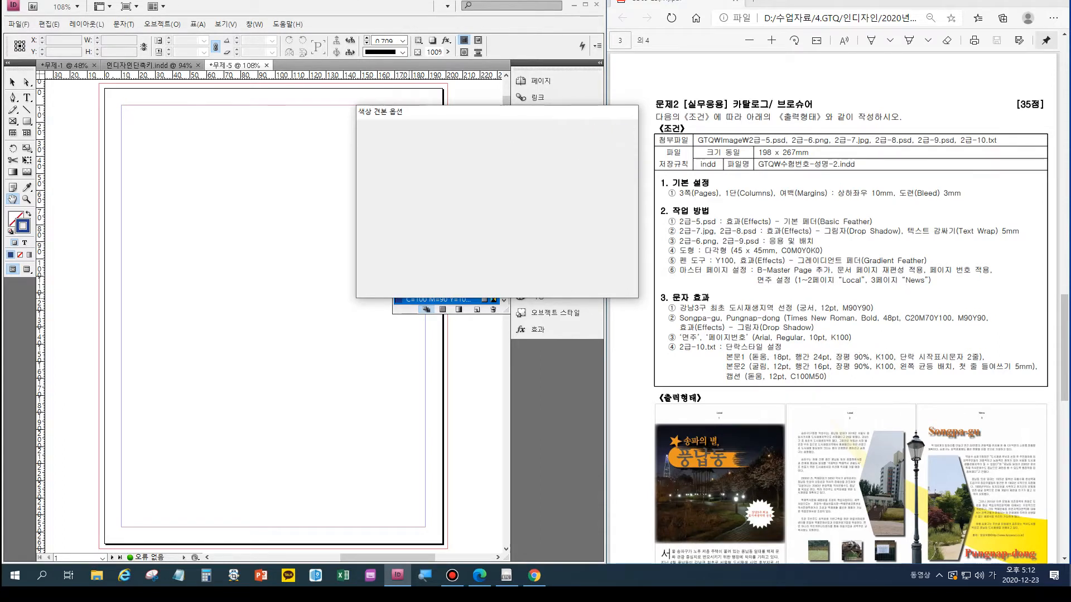
- Duplicate the new red swatch and redefine the copy as C=20, M=70, Y=100, K=0
{"action": "left_click", "coordinate": [477, 310]}
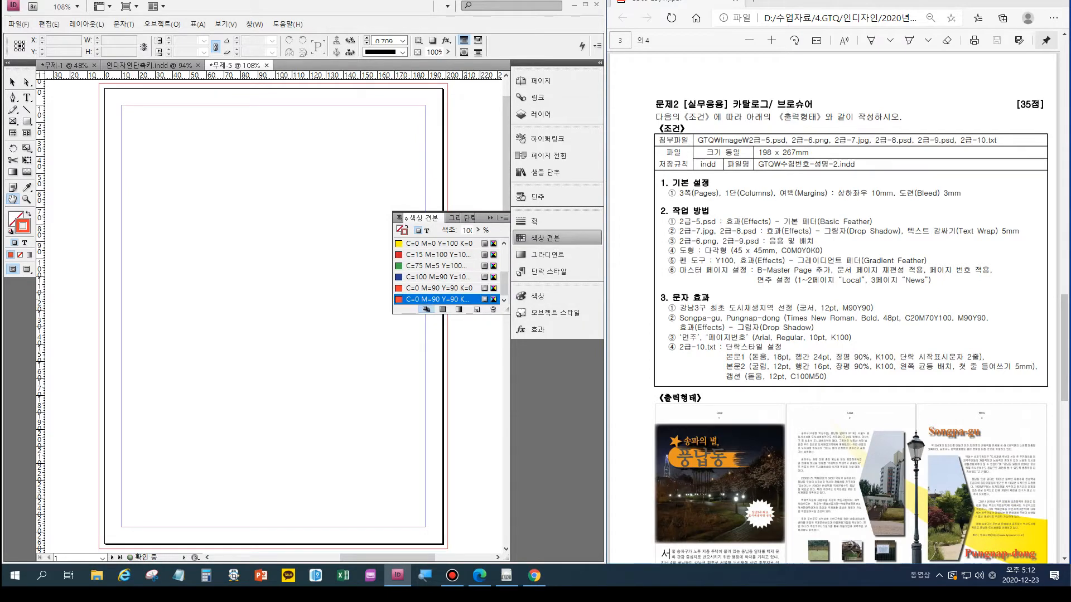
{"action": "double_click", "coordinate": [428, 299]}
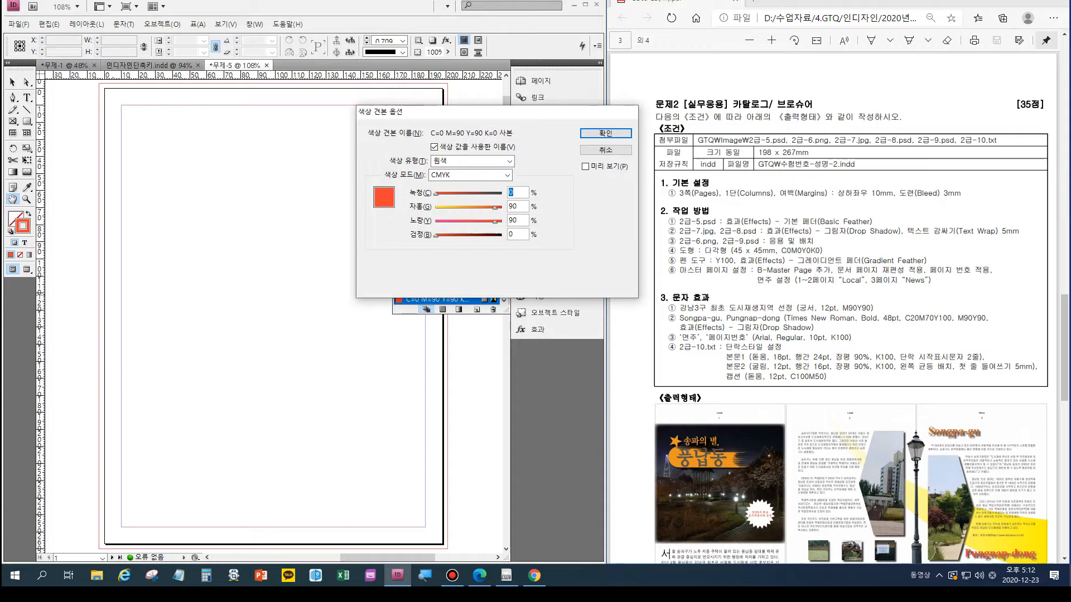
{"action": "type", "text": "20"}
{"action": "key", "text": "Tab"}
{"action": "type", "text": "70"}
{"action": "key", "text": "Tab"}
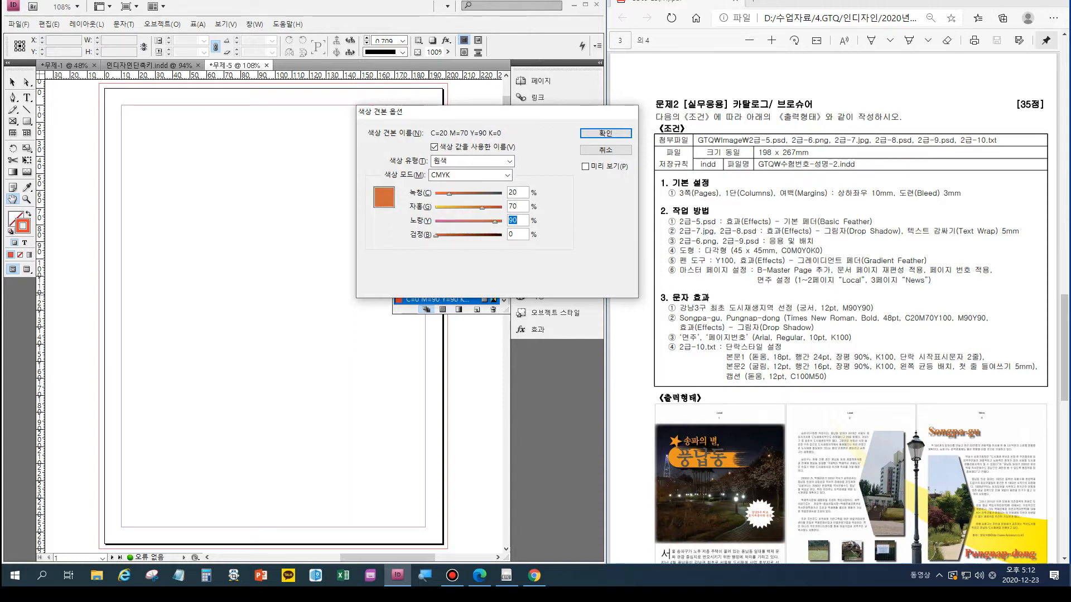
{"action": "type", "text": "100"}
{"action": "key", "text": "Return"}
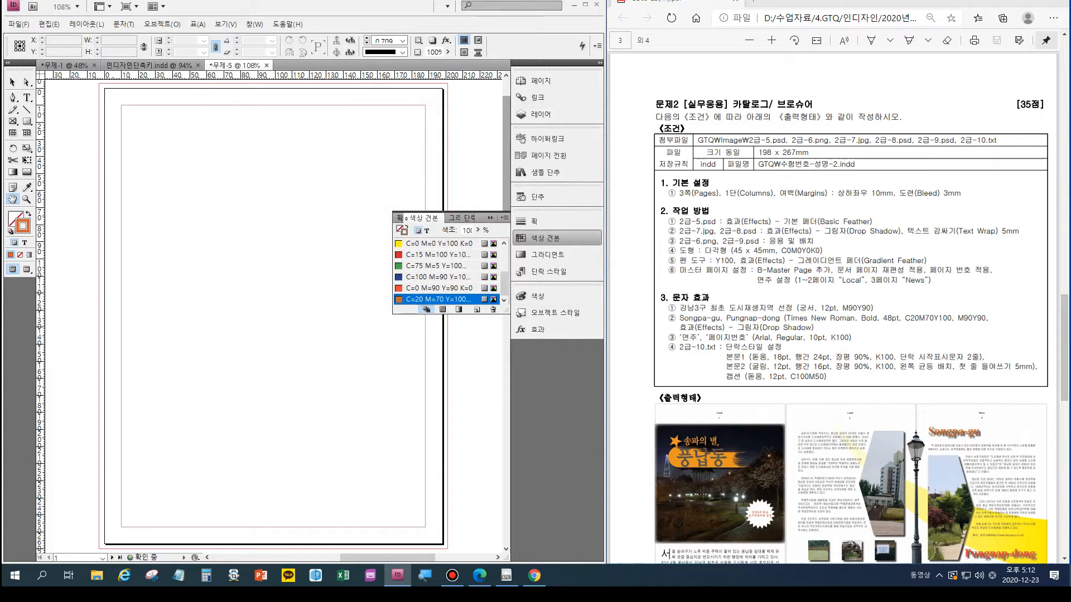
- Duplicate the orange swatch and redefine the copy as a second C=0, M=90, Y=90, K=0 swatch
{"action": "left_click", "coordinate": [477, 309]}
{"action": "double_click", "coordinate": [459, 299]}
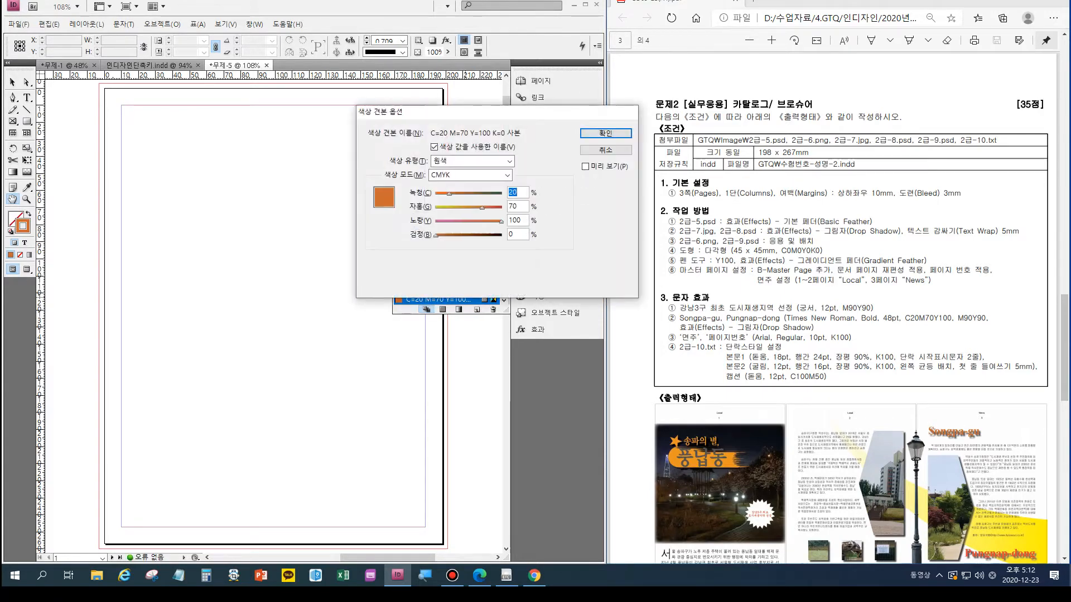
{"action": "type", "text": "0"}
{"action": "key", "text": "Tab"}
{"action": "type", "text": "90"}
{"action": "key", "text": "Tab"}
{"action": "type", "text": "90"}
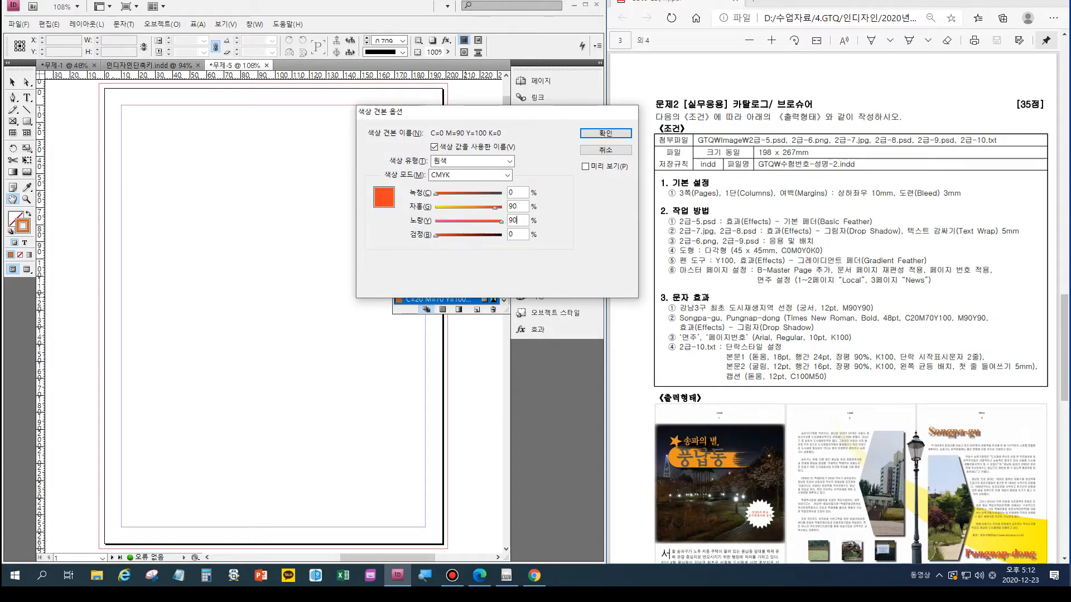
{"action": "key", "text": "Return"}
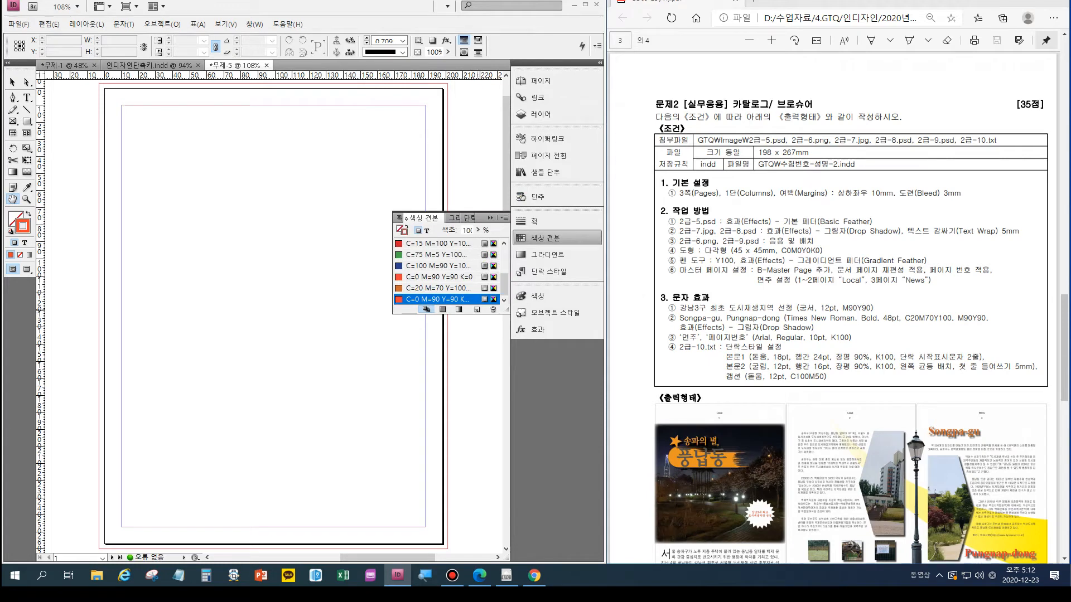
- Duplicate the last red swatch and redefine the copy as C=100, M=50, Y=0, K=0 for the captions
{"action": "left_click", "coordinate": [477, 309]}
{"action": "double_click", "coordinate": [461, 299]}
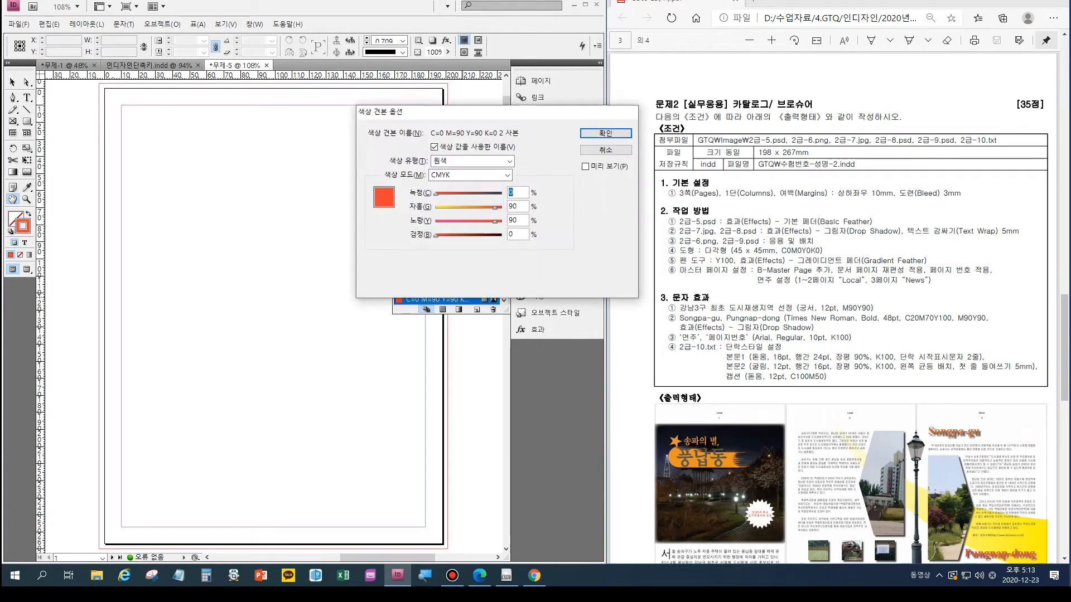
{"action": "type", "text": "100"}
{"action": "key", "text": "Tab"}
{"action": "type", "text": "50"}
{"action": "key", "text": "Tab"}
{"action": "type", "text": "0"}
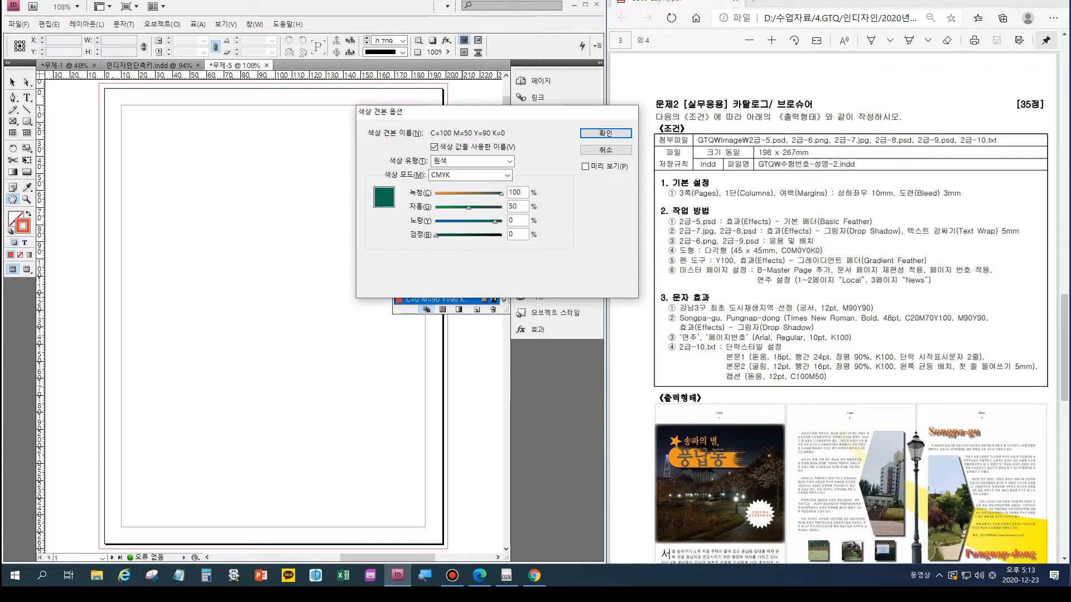
{"action": "key", "text": "Return"}
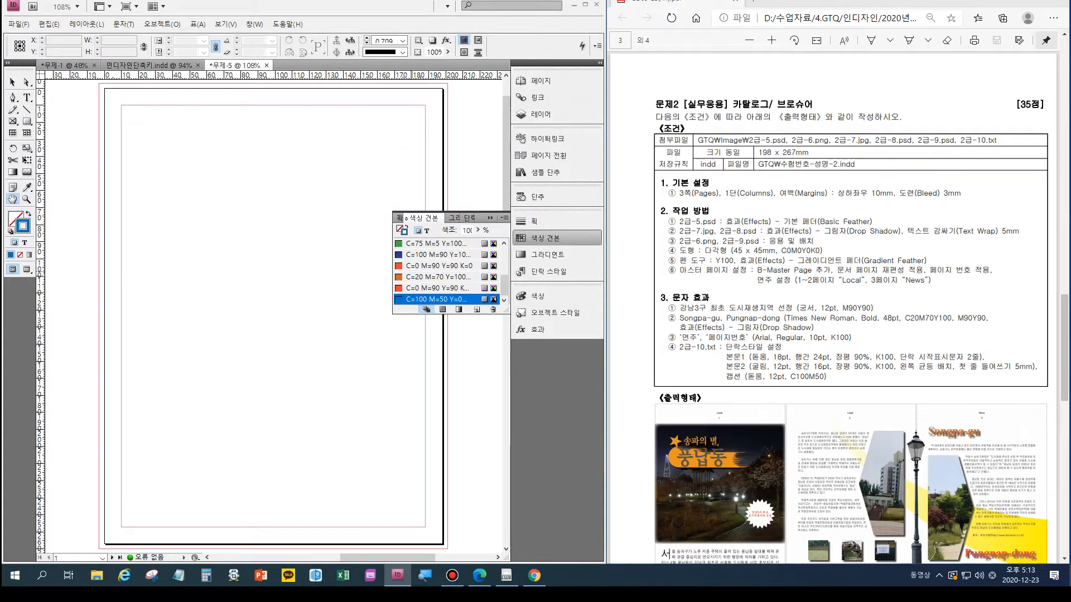
{"action": "left_click", "coordinate": [412, 266]}
{"action": "left_click", "coordinate": [412, 277]}
{"action": "left_click", "coordinate": [415, 288]}
{"action": "left_click", "coordinate": [415, 299]}
{"action": "key", "text": "ctrl+alt+d"}
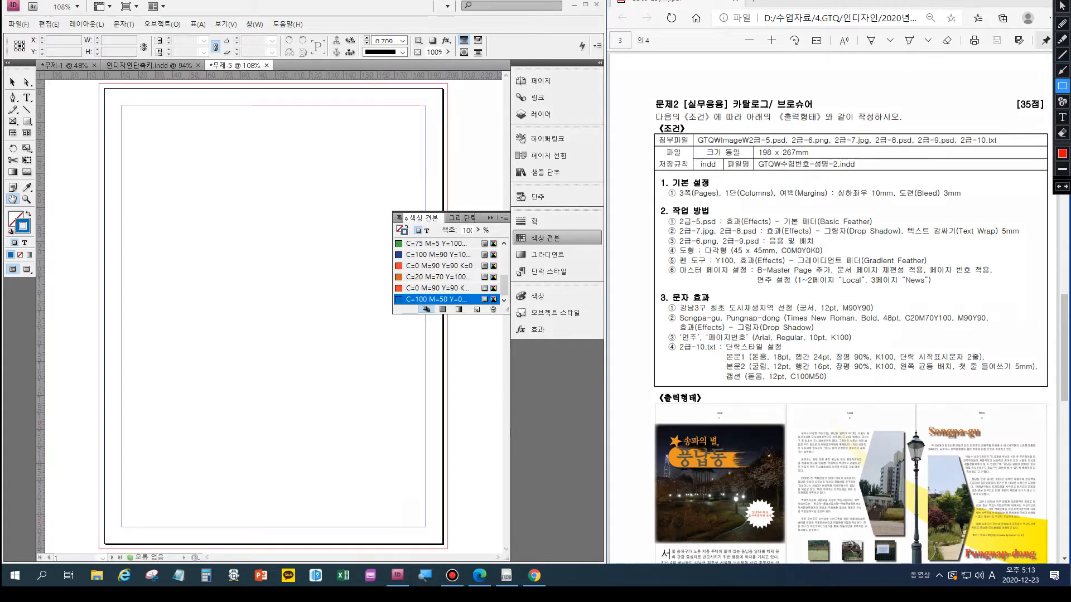
{"action": "mouse_move", "coordinate": [669, 340]}
{"action": "left_mouse_down"}
{"action": "mouse_move", "coordinate": [766, 364]}
{"action": "mouse_move", "coordinate": [1043, 388]}
{"action": "left_mouse_up"}
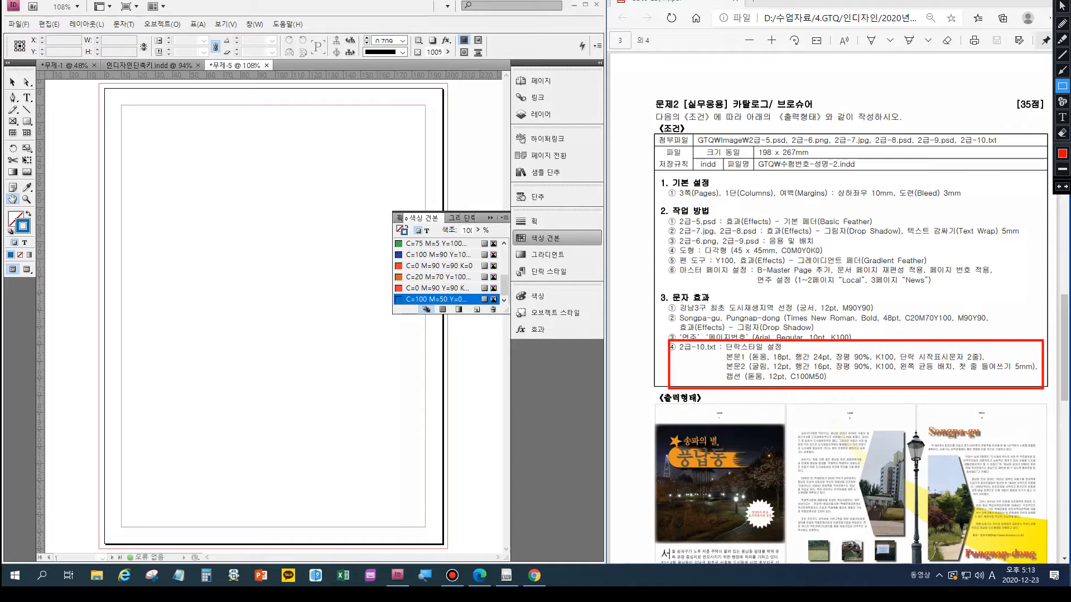
{"action": "key", "text": "ctrl+alt+d"}
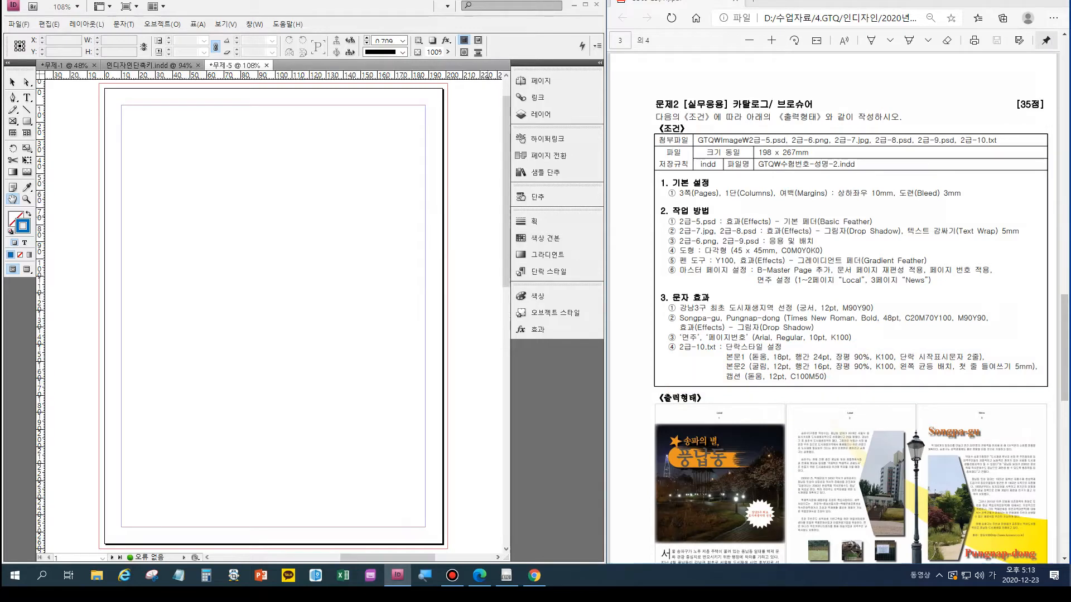
- Add a new paragraph style to the document and select it in the list of paragraph styles
{"action": "left_click", "coordinate": [254, 24]}
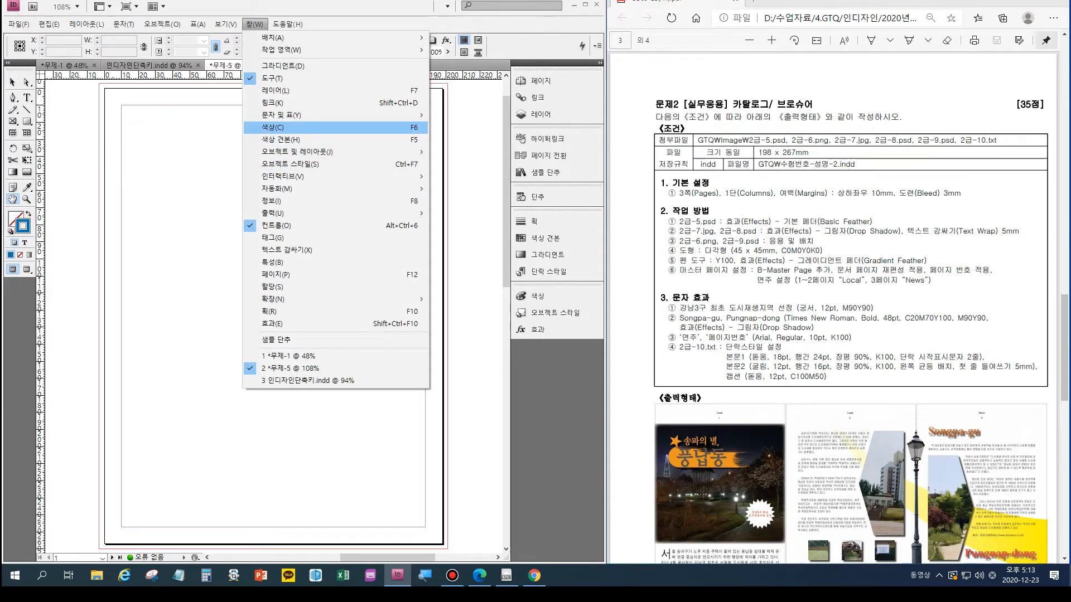
{"action": "mouse_move", "coordinate": [413, 177]}
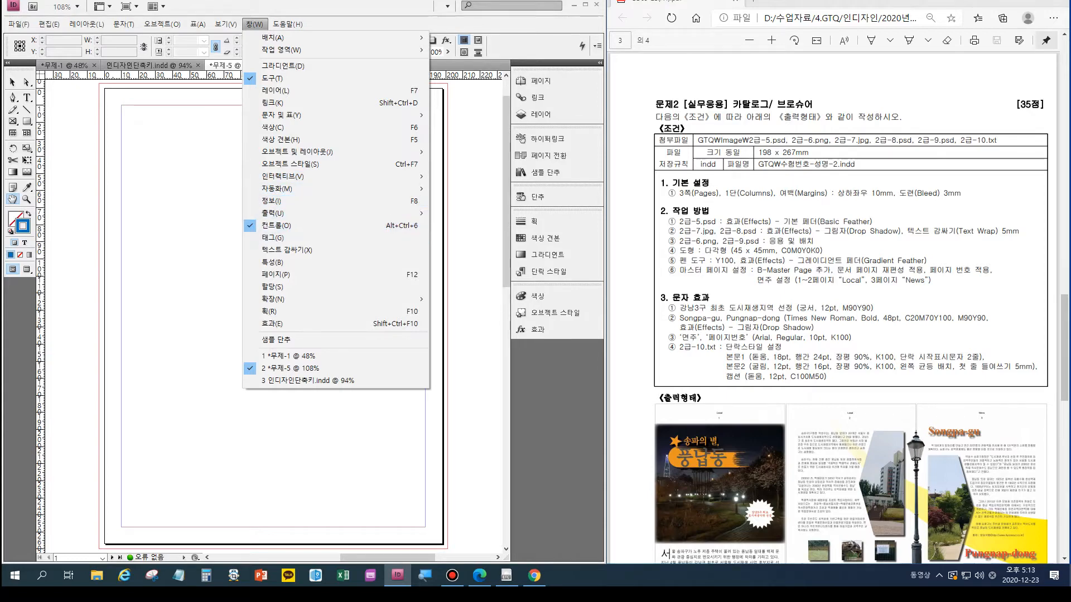
{"action": "mouse_move", "coordinate": [312, 115]}
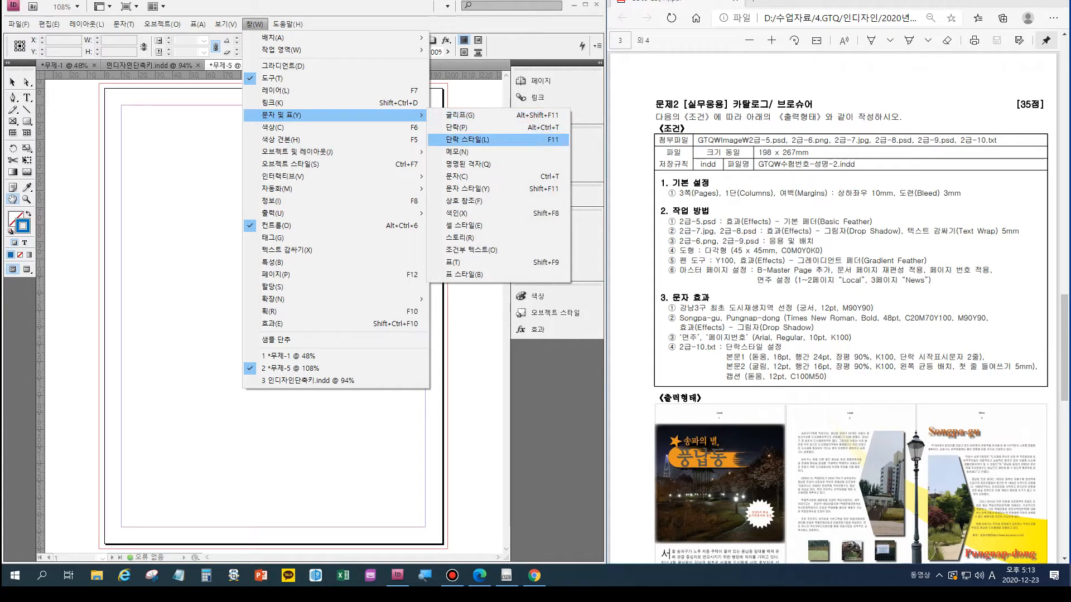
{"action": "key", "text": "ctrl"}
{"action": "left_click", "coordinate": [548, 141]}
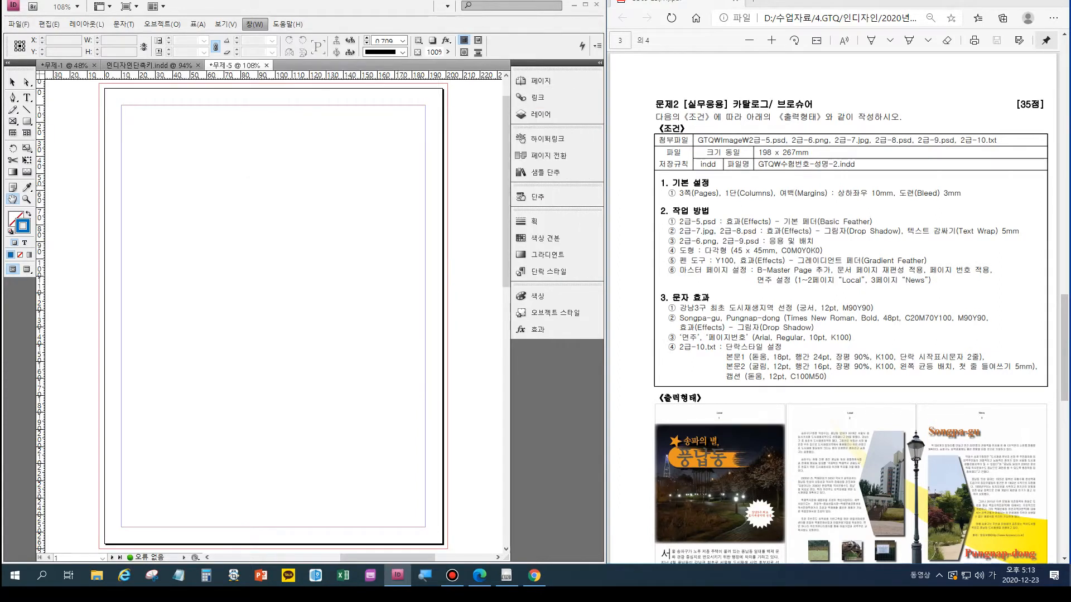
{"action": "key", "text": "ctrl"}
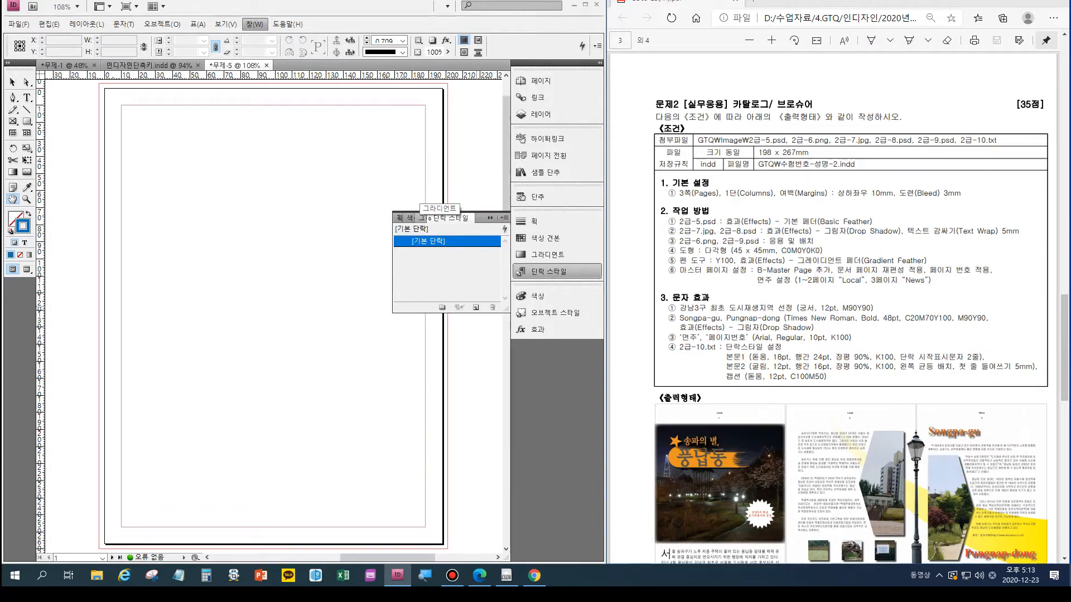
{"action": "left_click", "coordinate": [475, 307]}
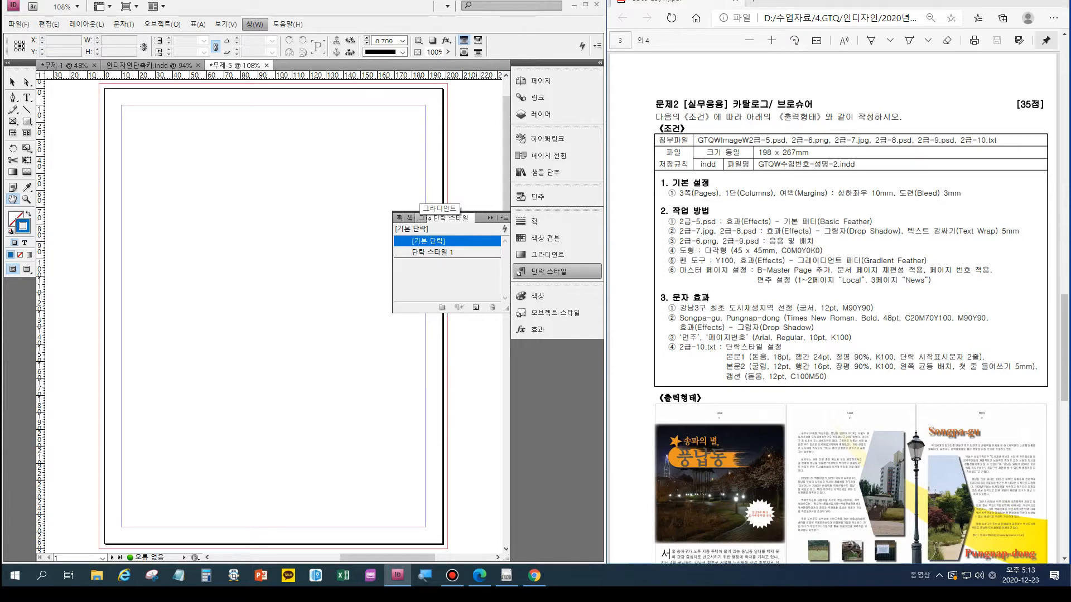
{"action": "left_click", "coordinate": [434, 253]}
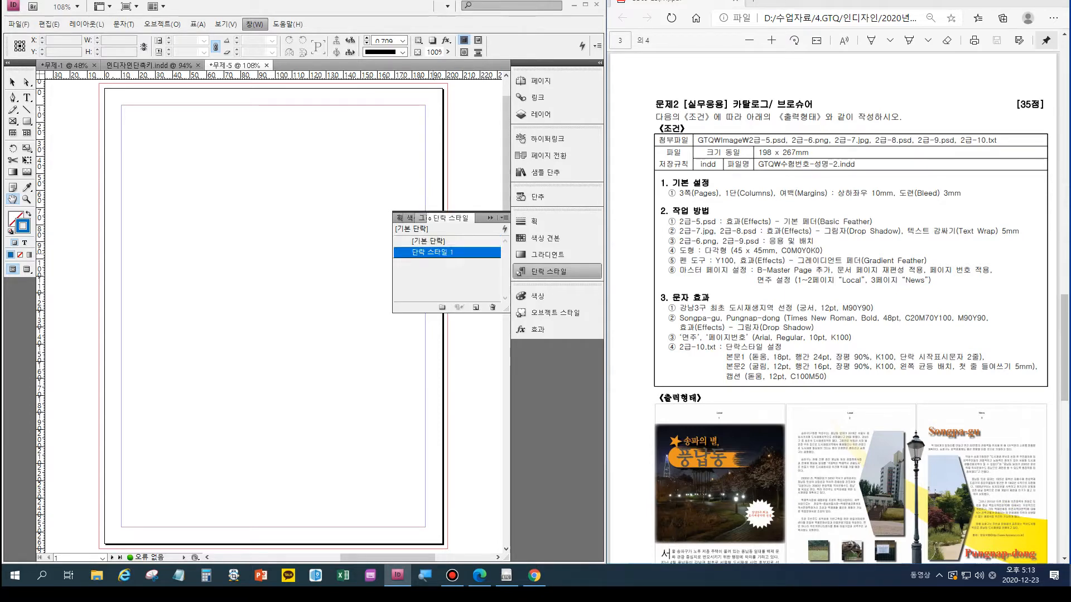
- Open the new paragraph style's options and name the style 본문1
{"action": "double_click", "coordinate": [433, 252]}
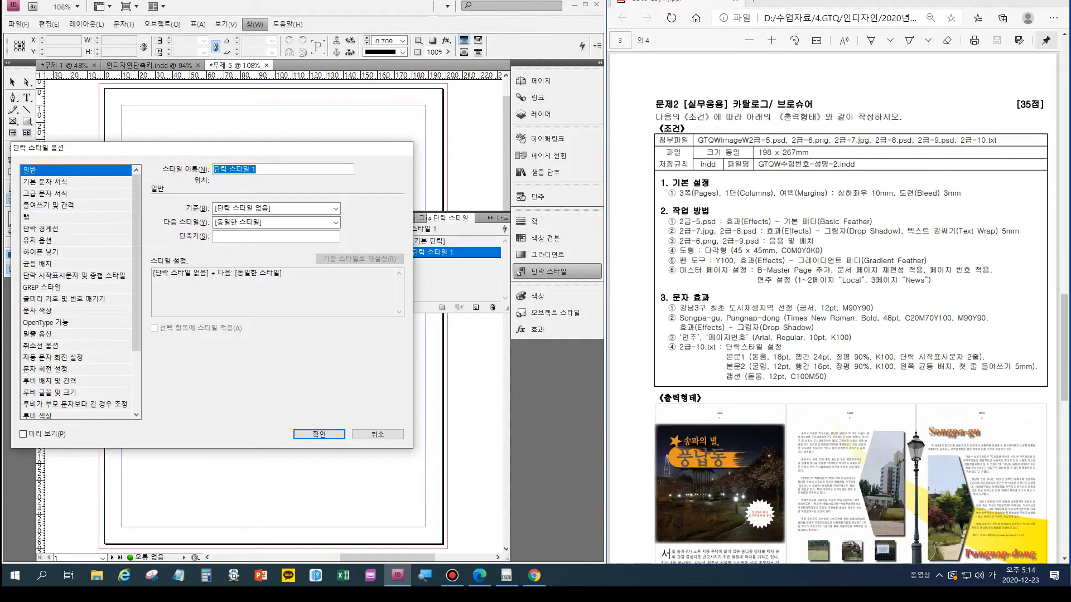
{"action": "type", "text": "본"}
{"action": "type", "text": "ㅁ"}
{"action": "type", "text": "1"}
- Set the 본문1 style's font to 돋움, its size to 18 pt and its leading to 24 pt
{"action": "left_click", "coordinate": [45, 182]}
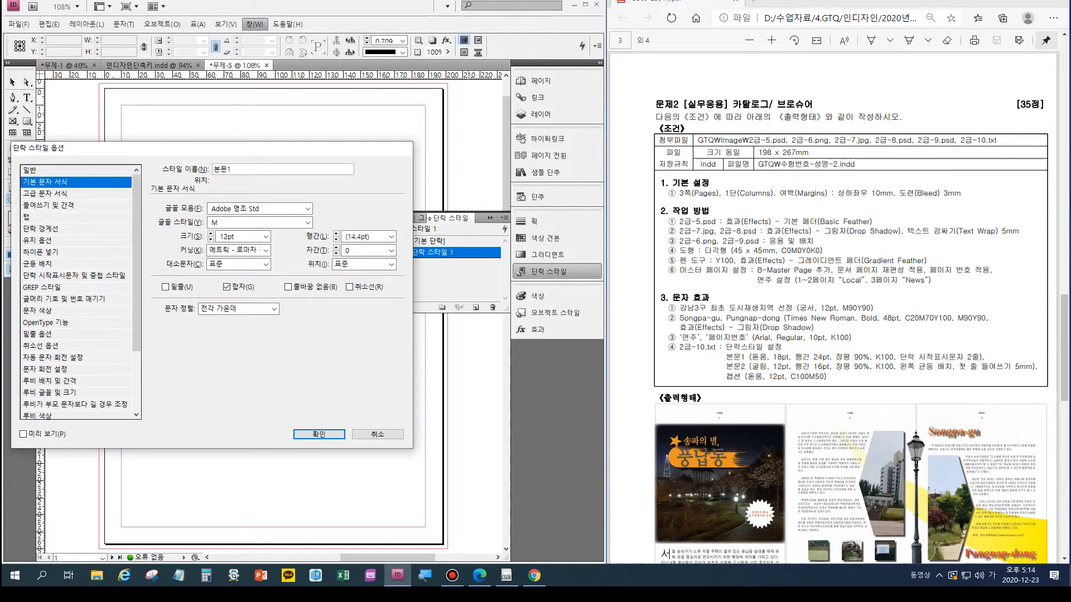
{"action": "left_click", "coordinate": [308, 209]}
{"action": "scroll", "coordinate": [261, 308], "scroll_direction": "down", "scroll_amount": 2}
{"action": "scroll", "coordinate": [261, 346], "scroll_direction": "up", "scroll_amount": 10}
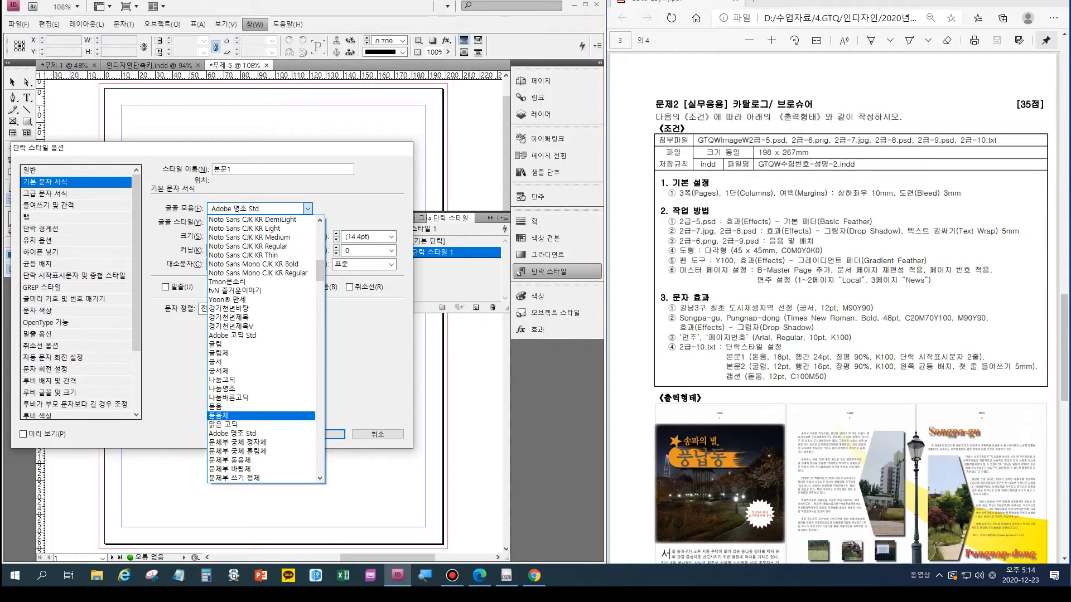
{"action": "left_click", "coordinate": [223, 407]}
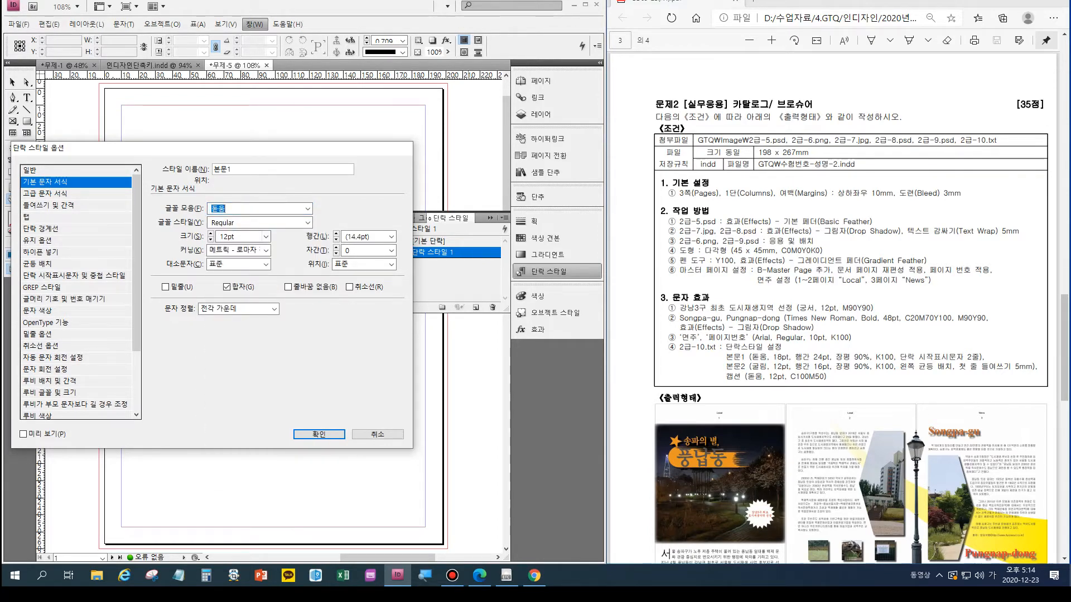
{"action": "left_click", "coordinate": [211, 234]}
{"action": "left_click", "coordinate": [211, 233]}
{"action": "left_click", "coordinate": [336, 234]}
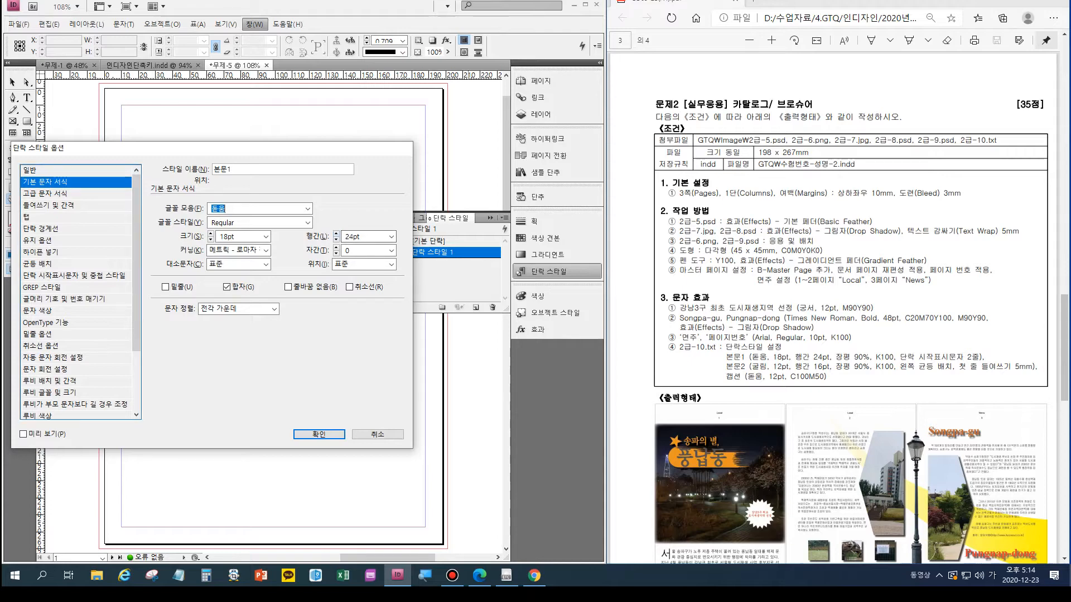
- Set 본문1's horizontal scale to 90% and its drop cap to 2 lines with 1 character, and save the style
{"action": "left_click", "coordinate": [45, 193]}
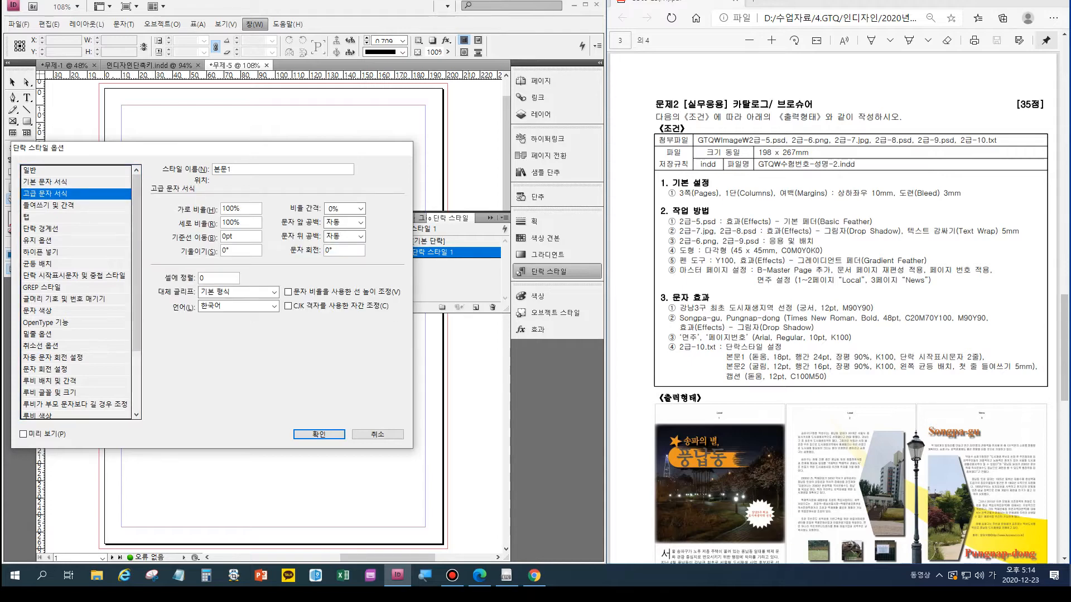
{"action": "key", "text": "Tab"}
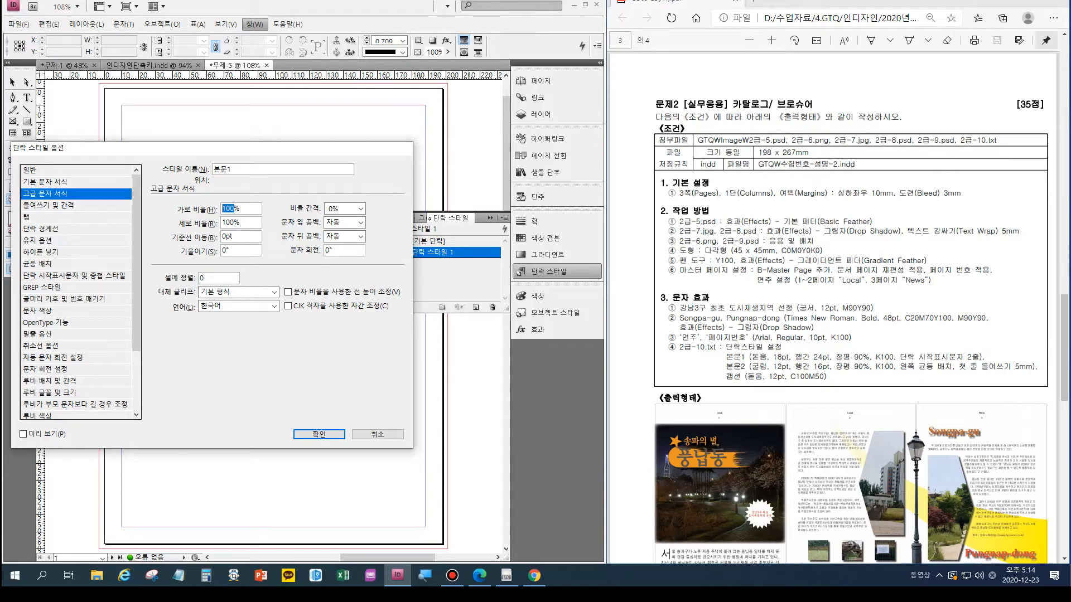
{"action": "type", "text": "90"}
{"action": "left_click", "coordinate": [37, 310]}
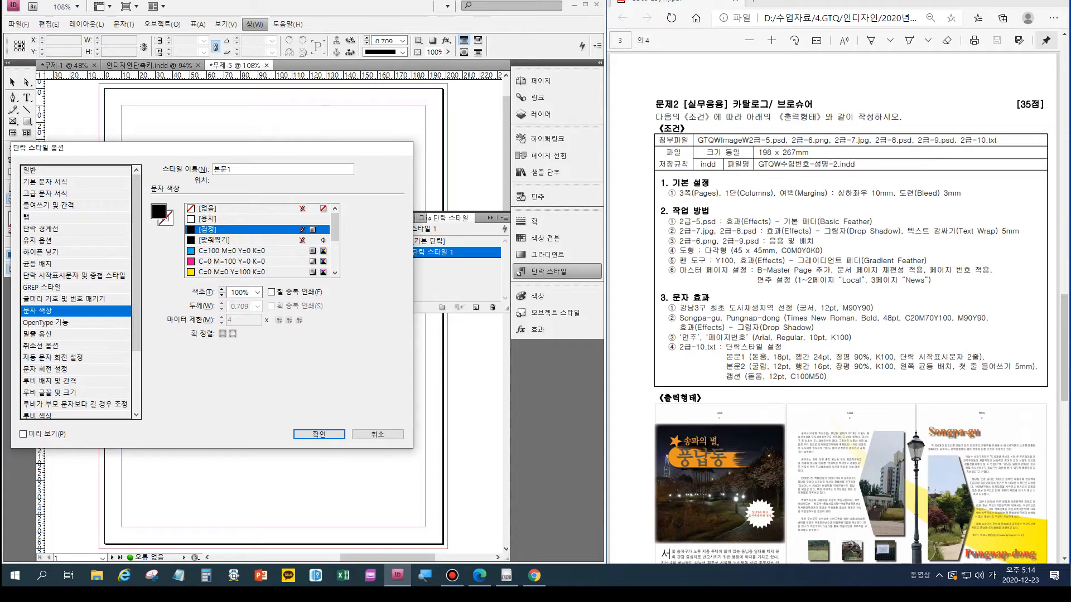
{"action": "left_click", "coordinate": [50, 275]}
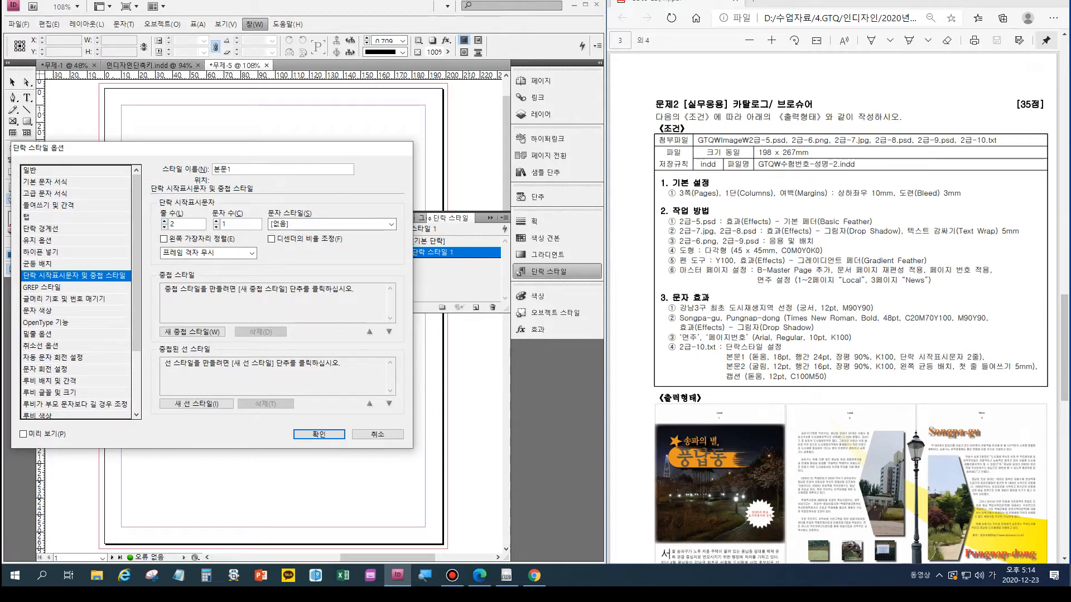
{"action": "key", "text": "Return"}
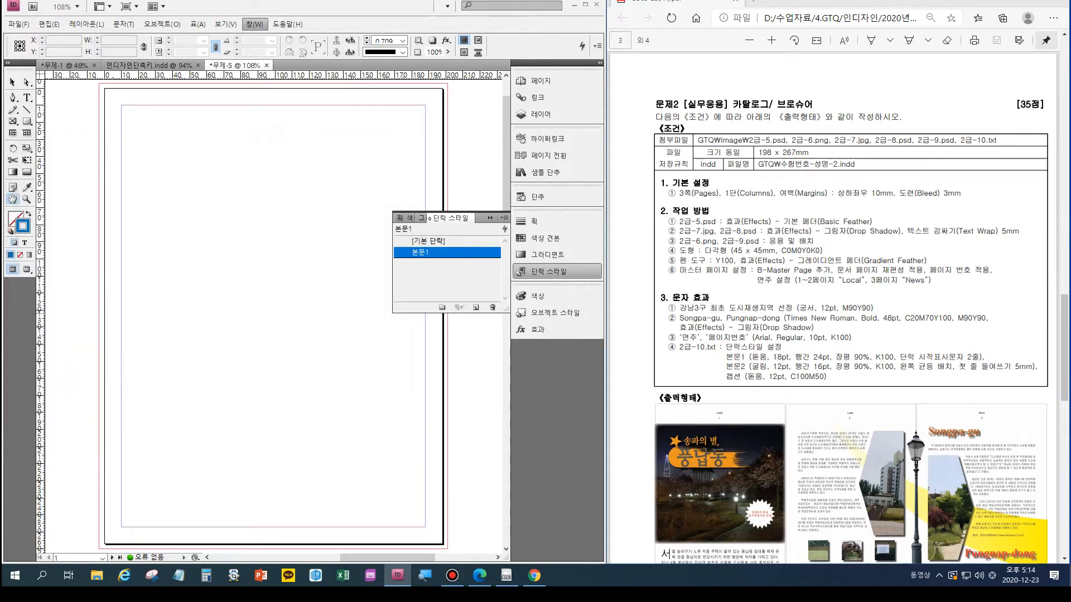
{"action": "left_click", "coordinate": [476, 307]}
{"action": "left_click", "coordinate": [470, 264]}
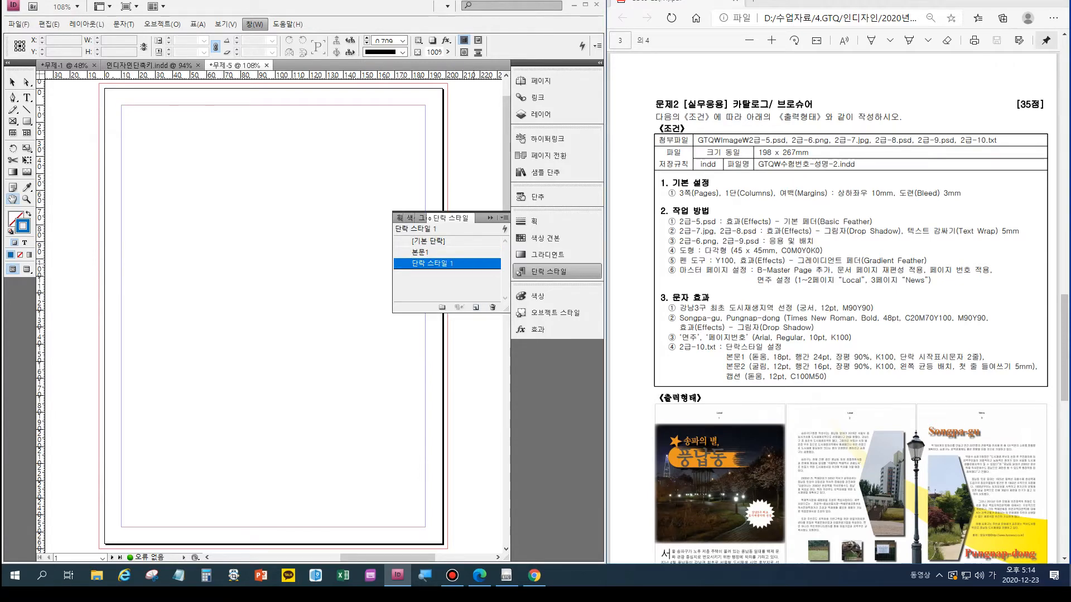
{"action": "double_click", "coordinate": [470, 263]}
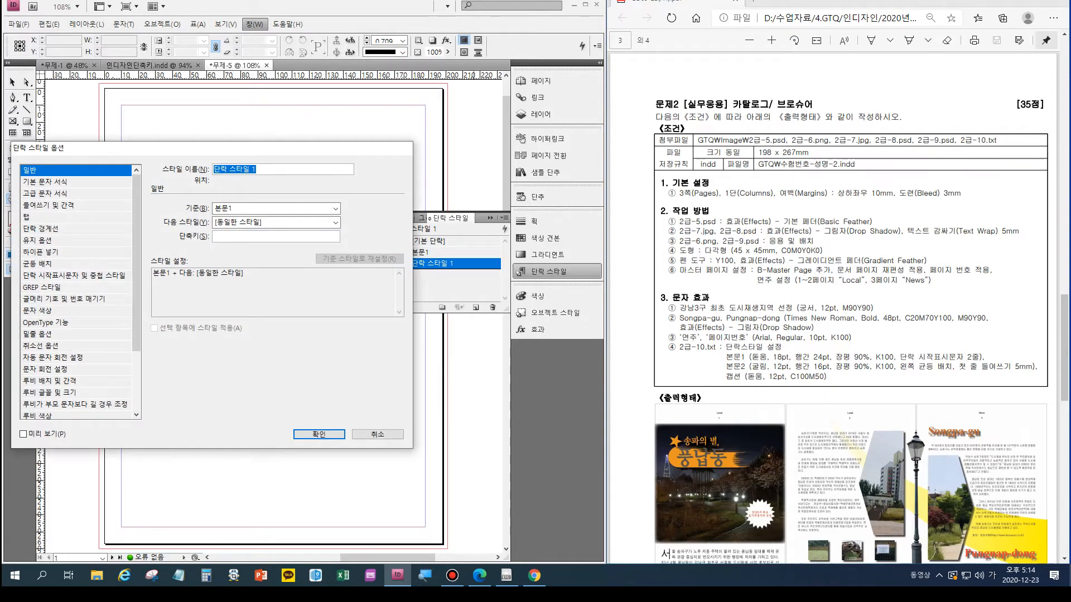
{"action": "type", "text": "본문2"}
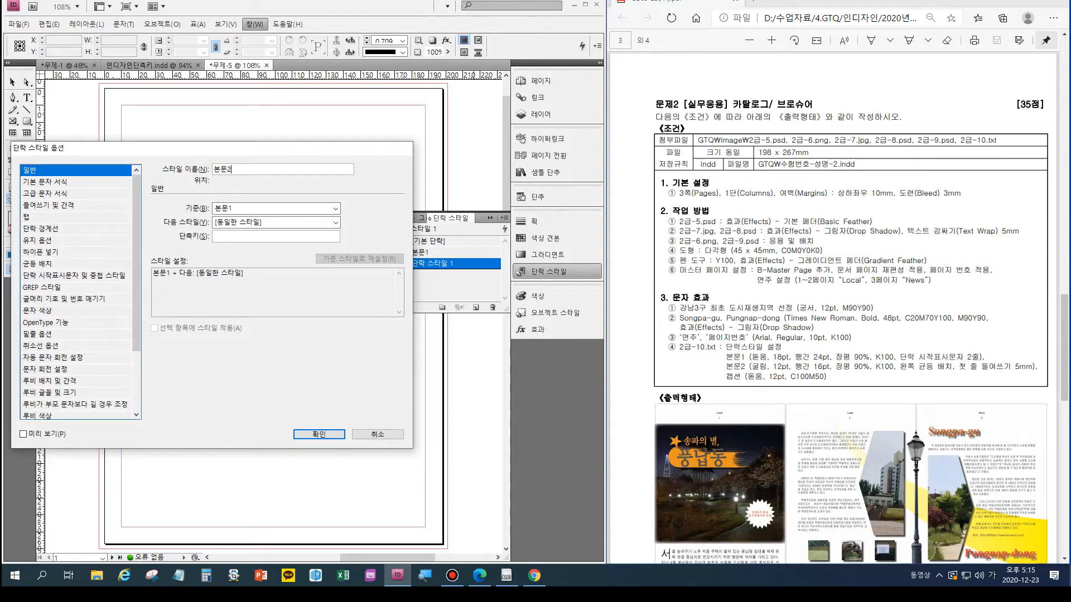
{"action": "left_click", "coordinate": [45, 182]}
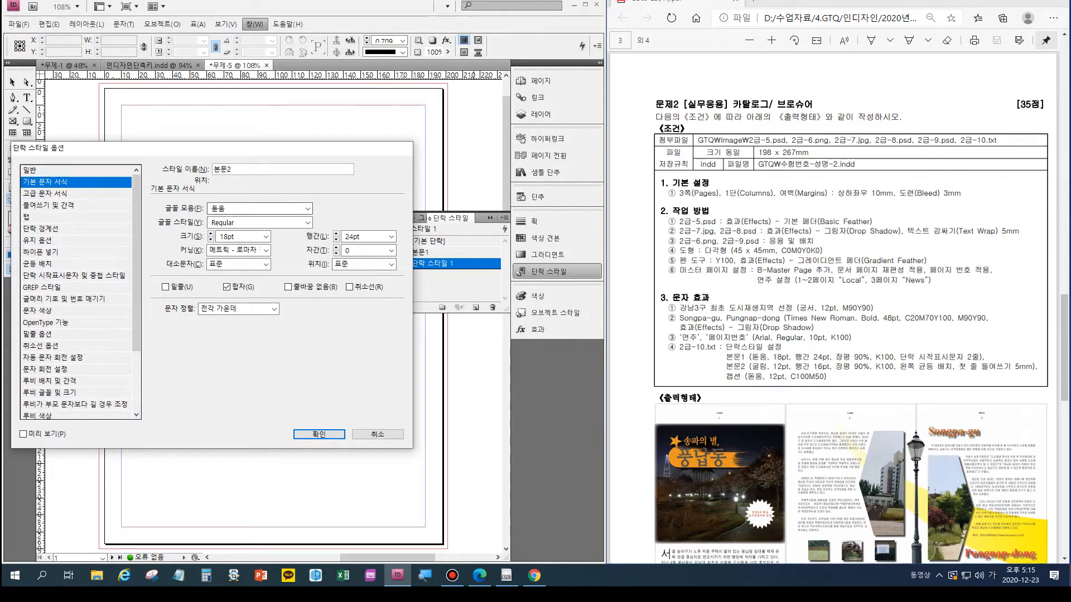
{"action": "left_click", "coordinate": [307, 209]}
{"action": "scroll", "coordinate": [240, 357], "scroll_direction": "up", "scroll_amount": 3}
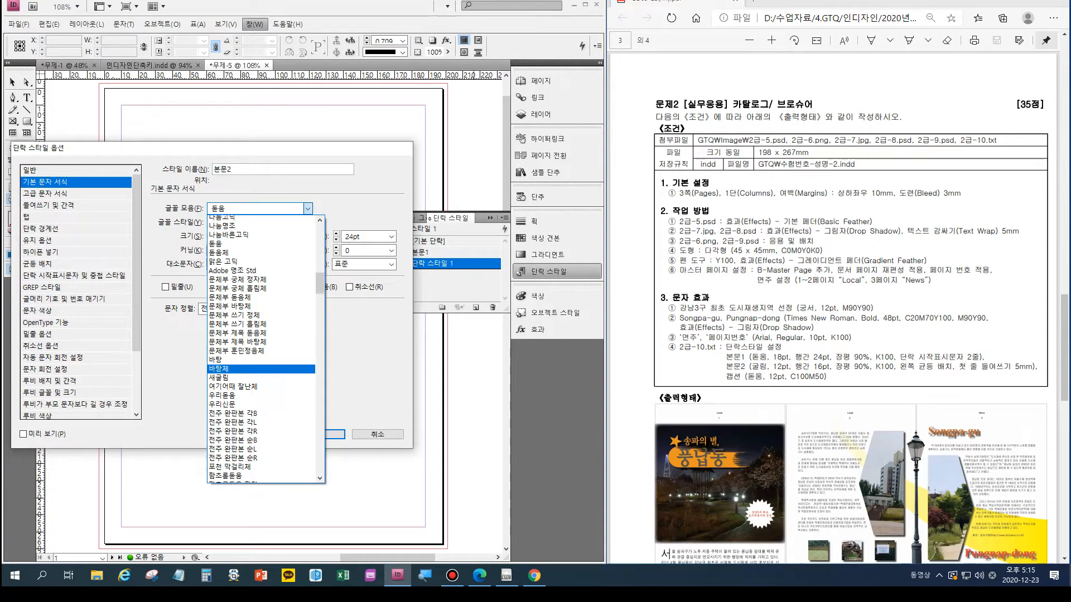
{"action": "left_click", "coordinate": [234, 237]}
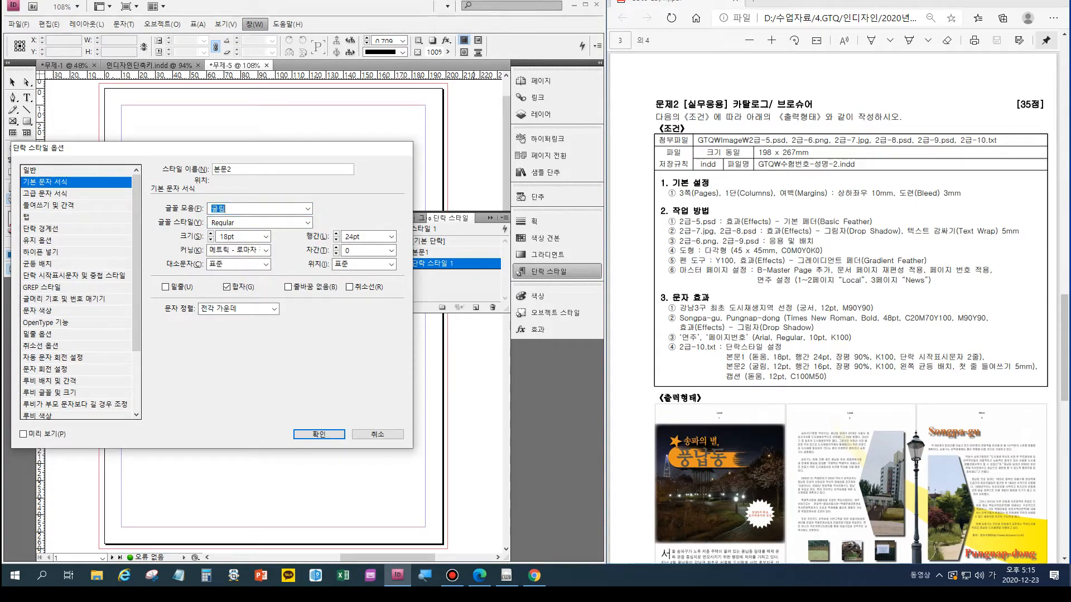
{"action": "left_click", "coordinate": [377, 434]}
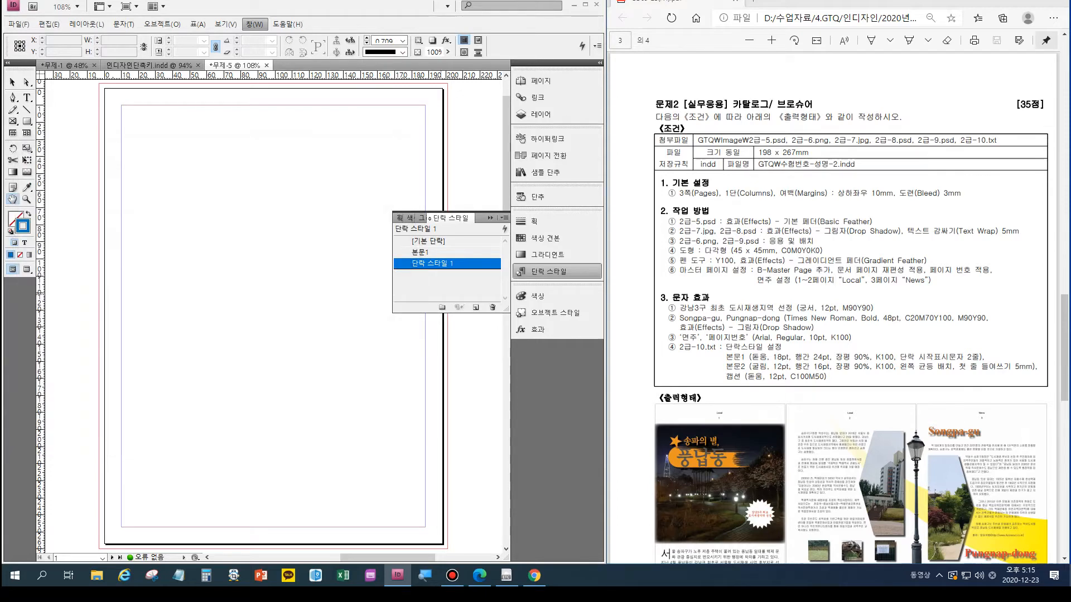
{"action": "left_click", "coordinate": [493, 307]}
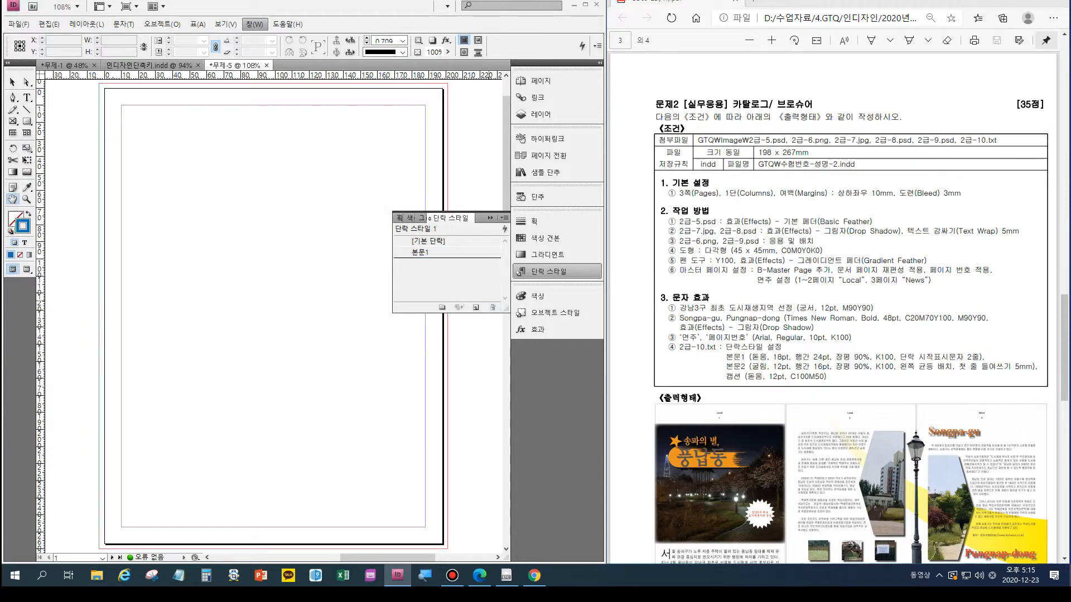
- Add a new paragraph style starting from the basic paragraph style instead of 본문1, and name it 본문2
{"action": "left_click", "coordinate": [419, 252]}
{"action": "left_click", "coordinate": [452, 241]}
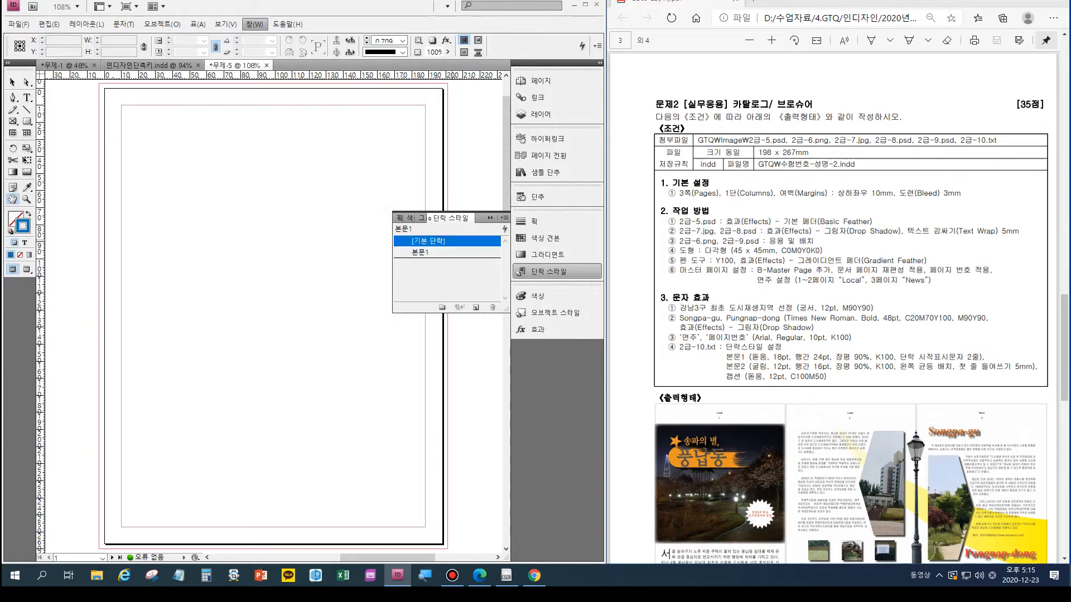
{"action": "left_click", "coordinate": [476, 307]}
{"action": "left_click", "coordinate": [456, 252]}
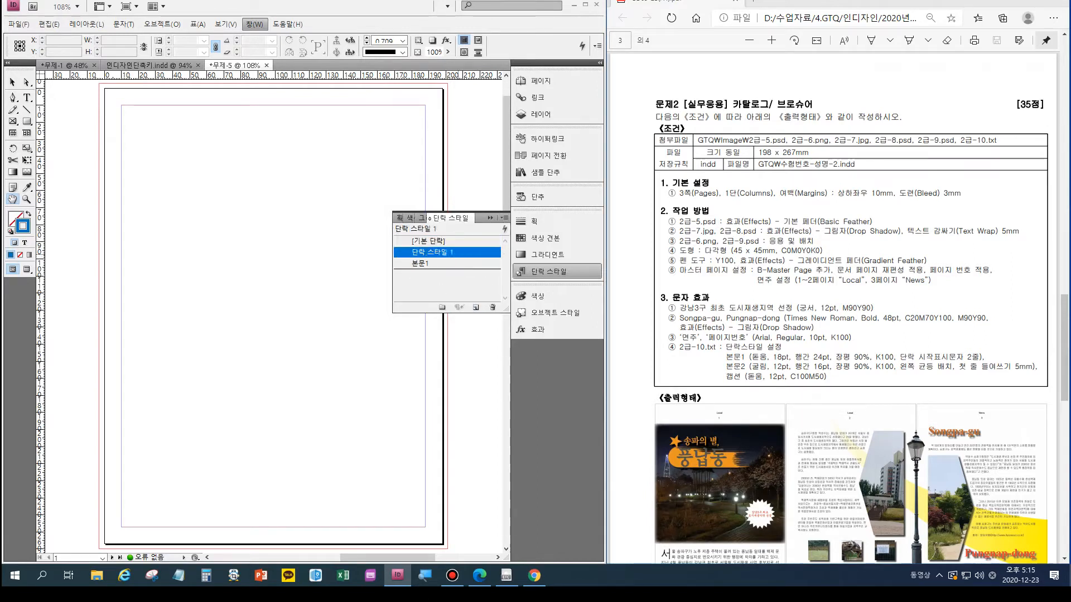
{"action": "double_click", "coordinate": [456, 252]}
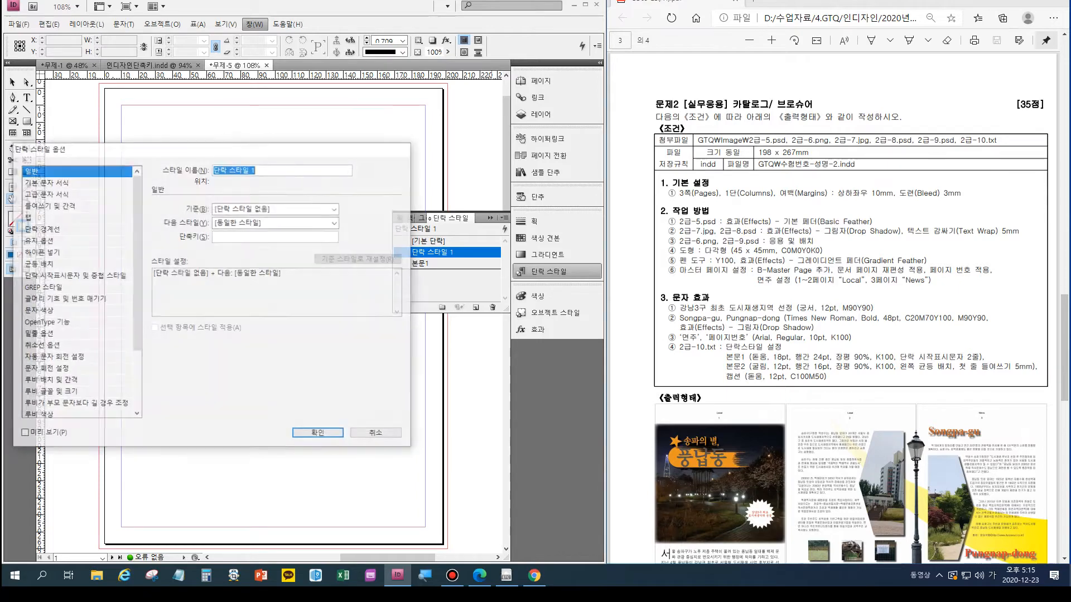
{"action": "left_click", "coordinate": [45, 182]}
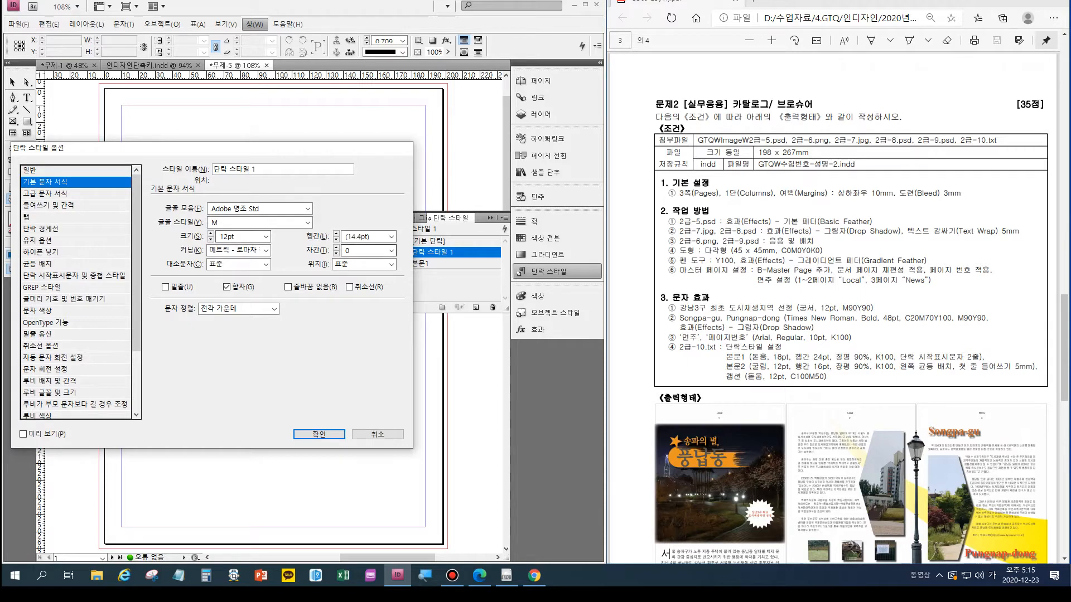
{"action": "left_click_drag", "start_coordinate": [258, 169], "coordinate": [213, 169]}
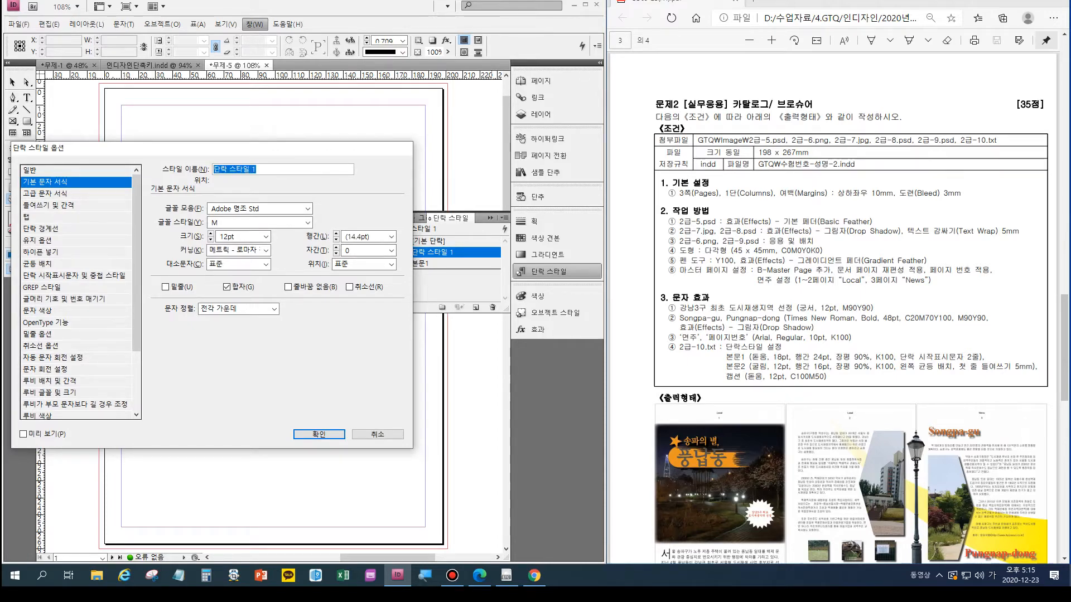
{"action": "type", "text": "본ㅁ"}
{"action": "type", "text": "2"}
- Set the 본문2 style's font to 굴림 and its leading to 16 pt
{"action": "left_click", "coordinate": [308, 209]}
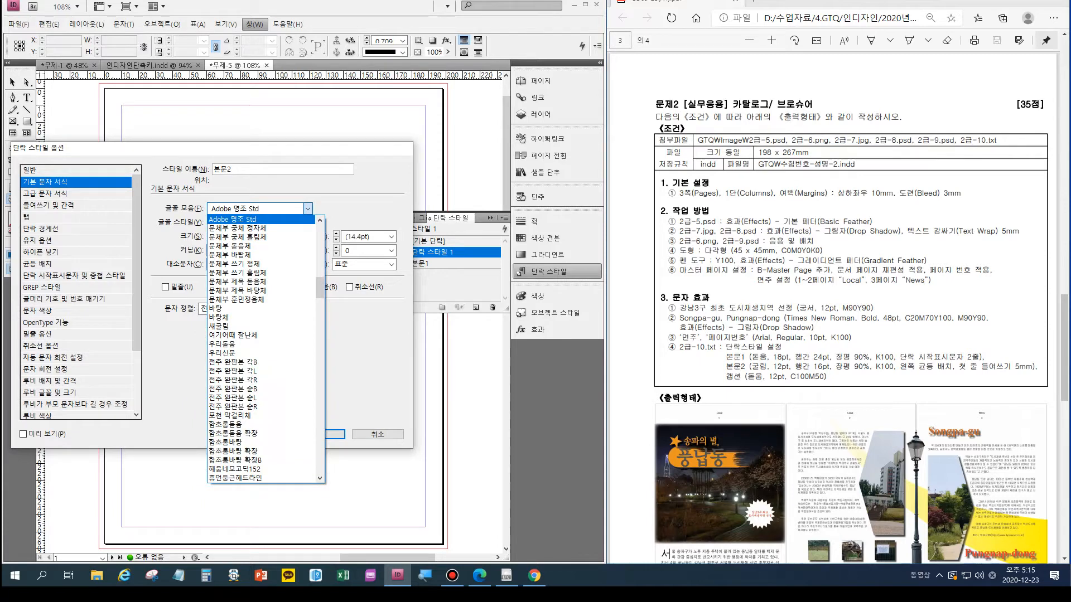
{"action": "scroll", "coordinate": [261, 323], "scroll_direction": "up", "scroll_amount": 3}
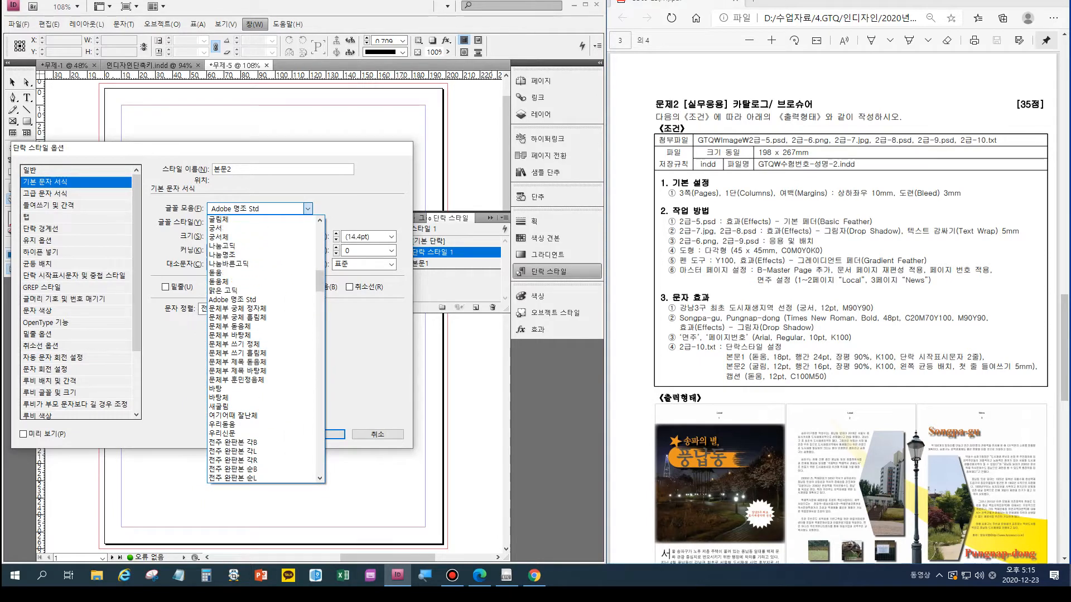
{"action": "scroll", "coordinate": [229, 246], "scroll_direction": "up", "scroll_amount": 2}
{"action": "scroll", "coordinate": [229, 237], "scroll_direction": "down", "scroll_amount": 1}
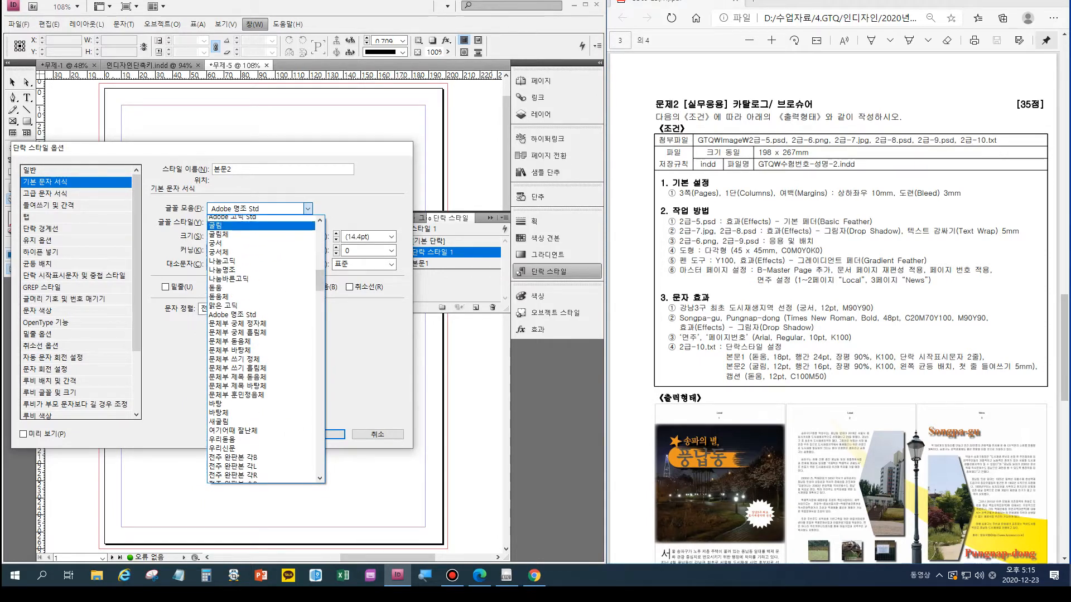
{"action": "left_click", "coordinate": [226, 231]}
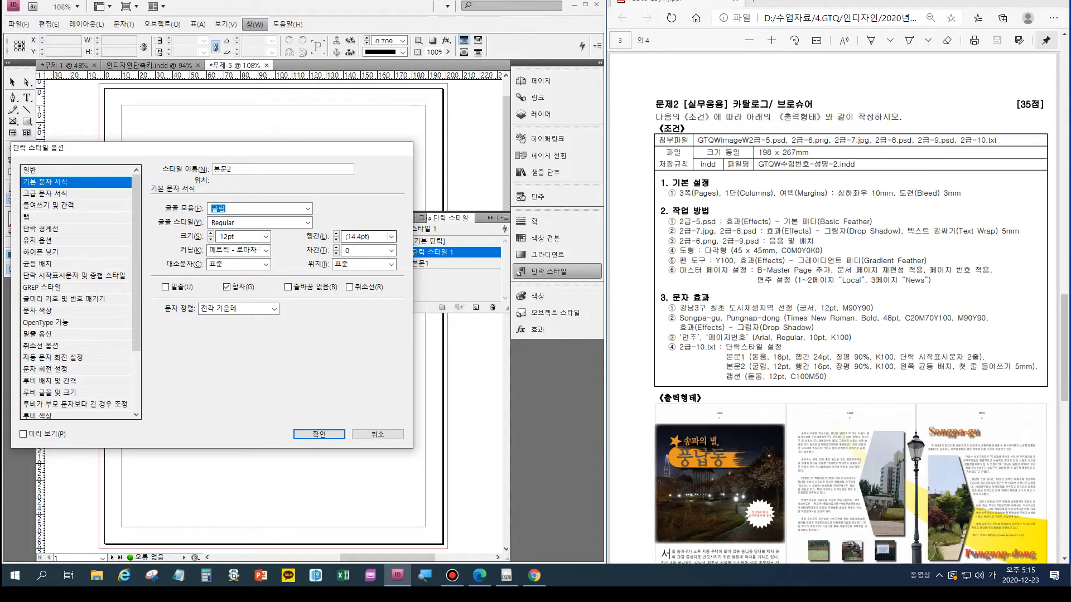
{"action": "left_click", "coordinate": [391, 237]}
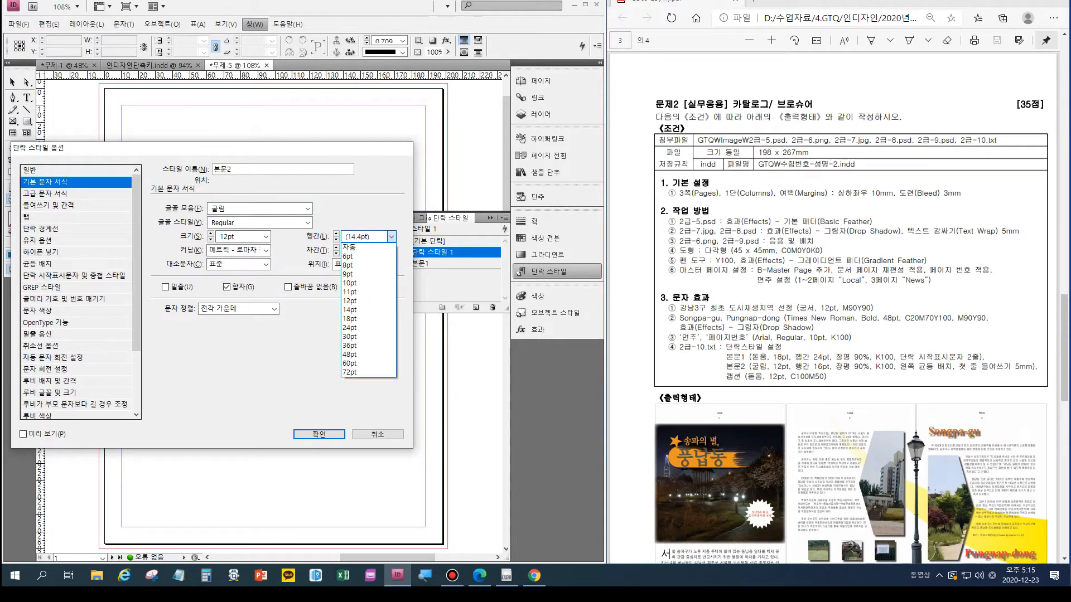
{"action": "left_click", "coordinate": [391, 236]}
{"action": "left_click_drag", "start_coordinate": [361, 237], "coordinate": [344, 237]}
{"action": "type", "text": "16pt"}
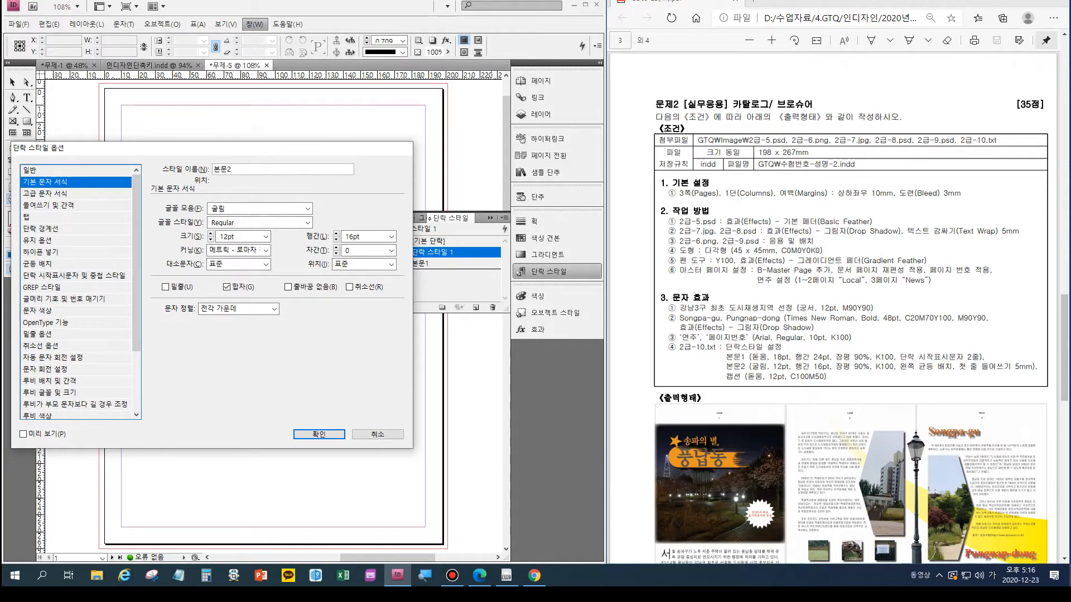
- Set 본문2's horizontal scale to 90% and check its character colour
{"action": "left_click", "coordinate": [45, 194]}
{"action": "double_click", "coordinate": [229, 209]}
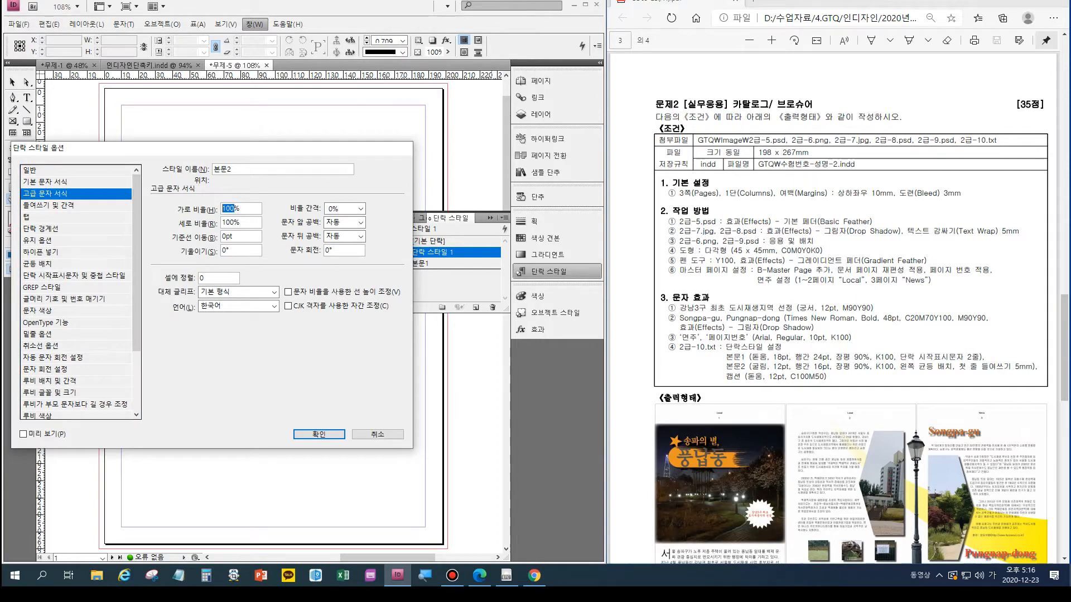
{"action": "type", "text": "90"}
{"action": "left_click", "coordinate": [36, 310]}
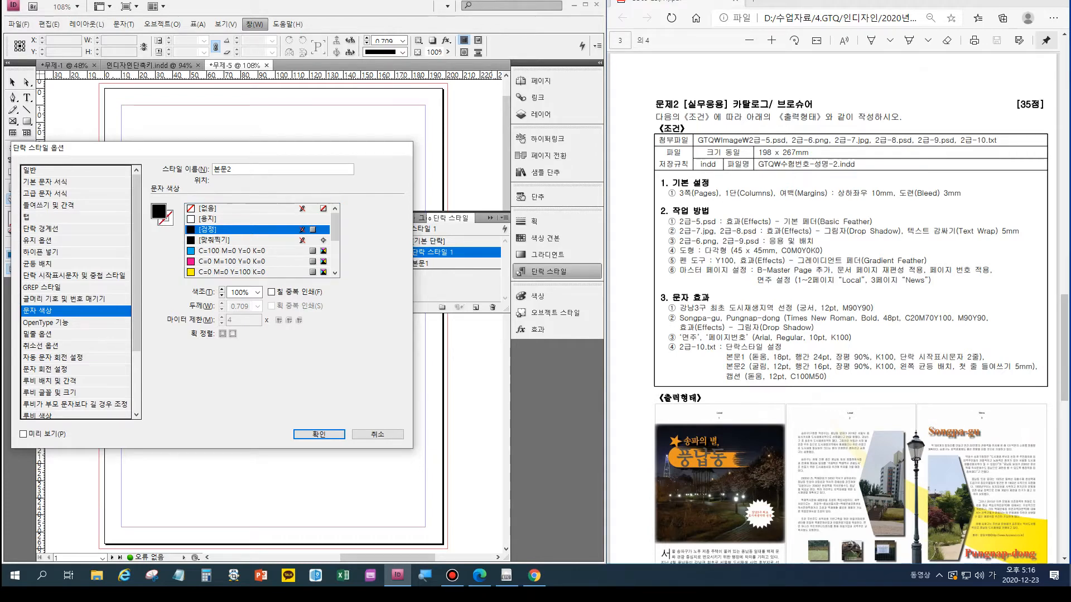
- Set 본문2's first-line indent to 5 mm and review its advanced and basic character formats
{"action": "left_click", "coordinate": [41, 205]}
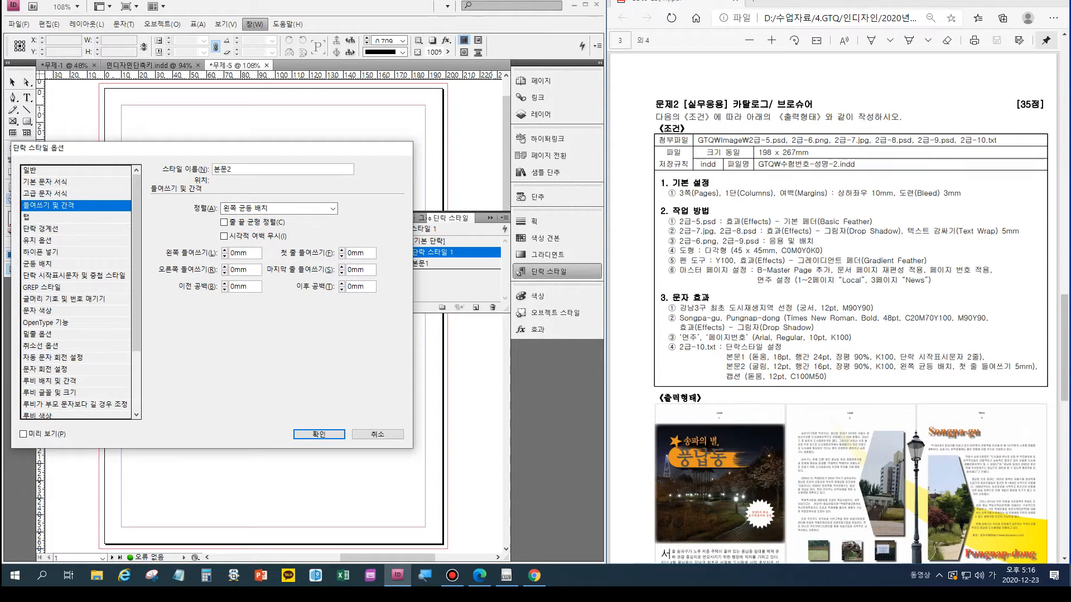
{"action": "left_click_drag", "start_coordinate": [352, 253], "coordinate": [346, 253]}
{"action": "type", "text": "5"}
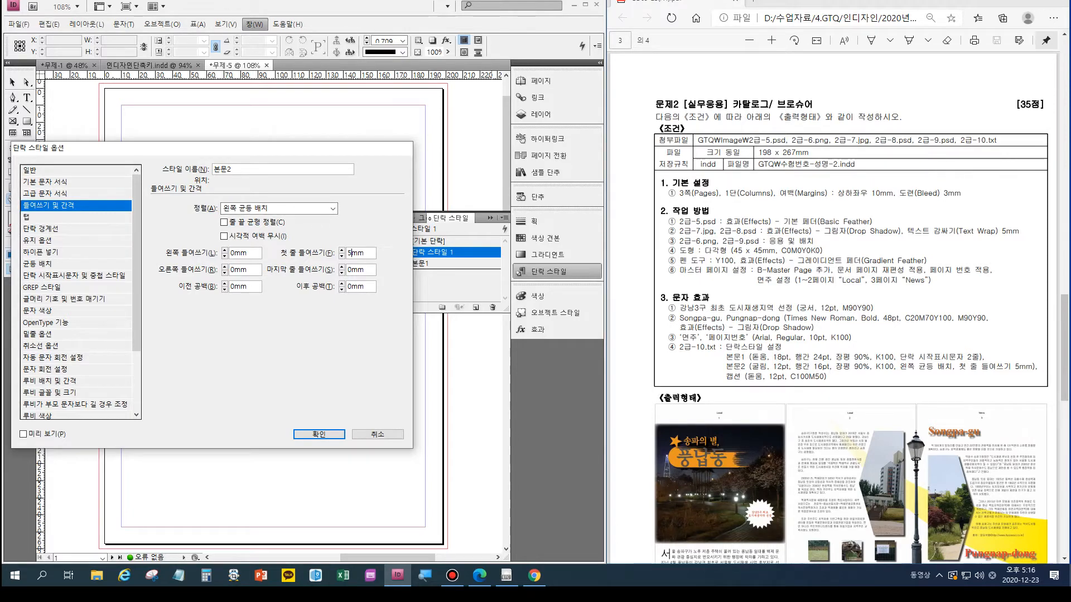
{"action": "left_click", "coordinate": [45, 193]}
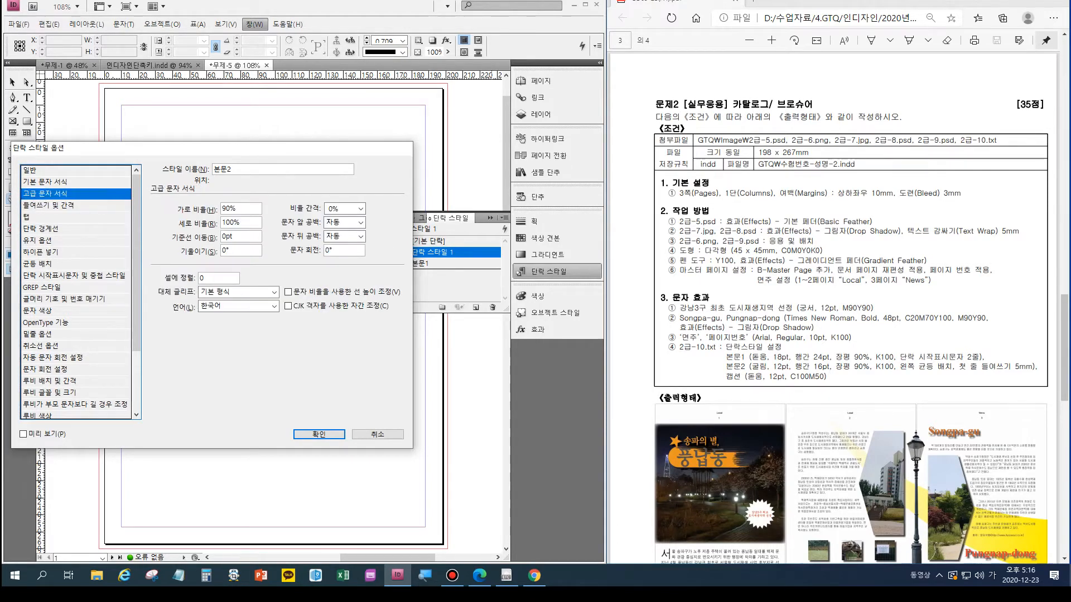
{"action": "left_click", "coordinate": [45, 181]}
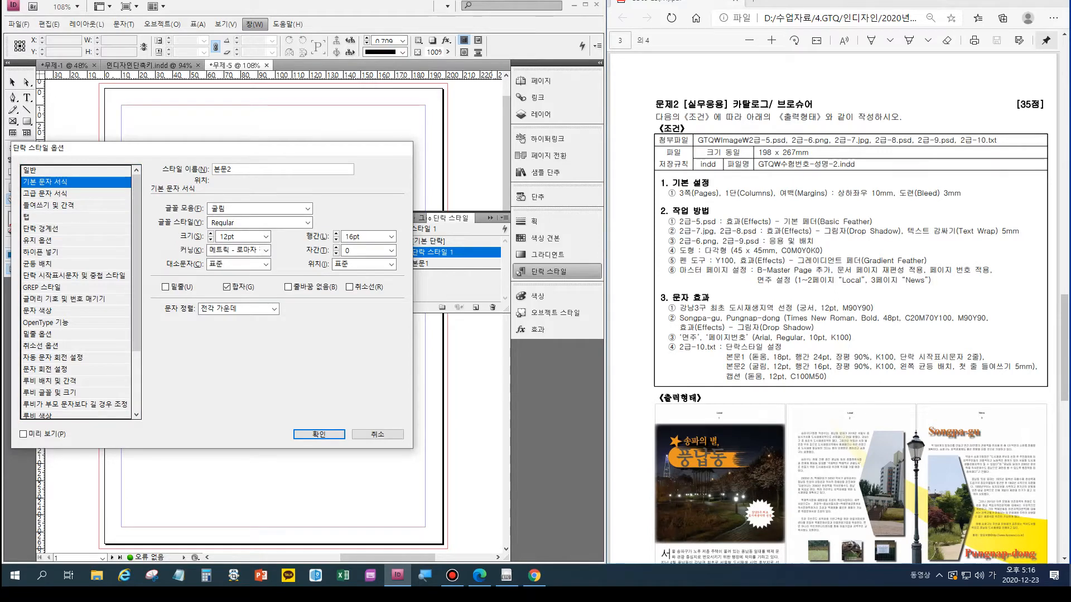
- Accept the 본문2 settings, add another paragraph style from the basic paragraph style, and enter 캡션 as its name
{"action": "left_click", "coordinate": [324, 433]}
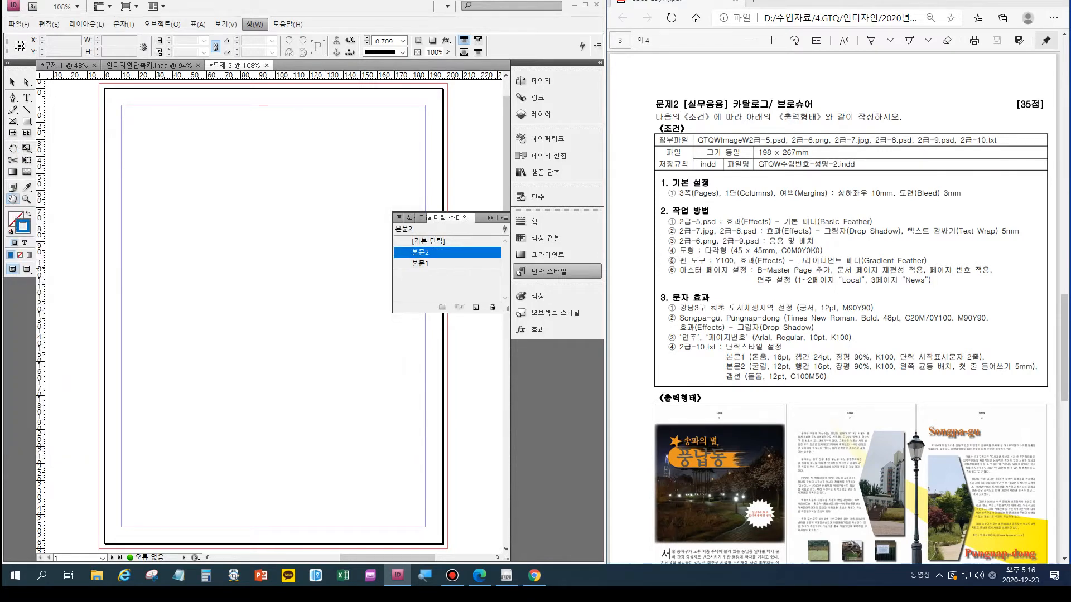
{"action": "left_click", "coordinate": [438, 241]}
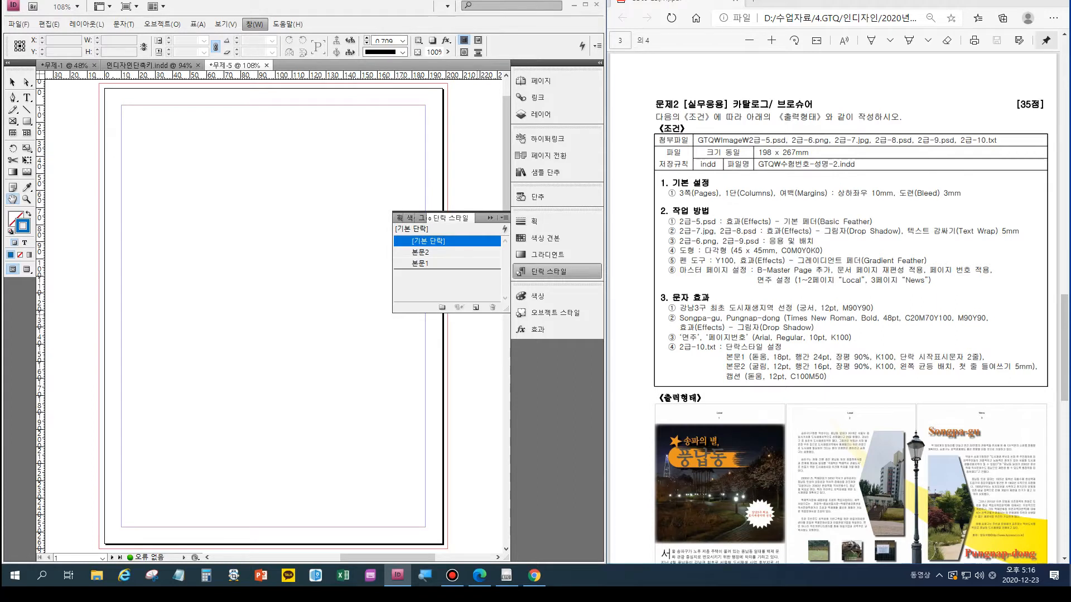
{"action": "left_click", "coordinate": [476, 308]}
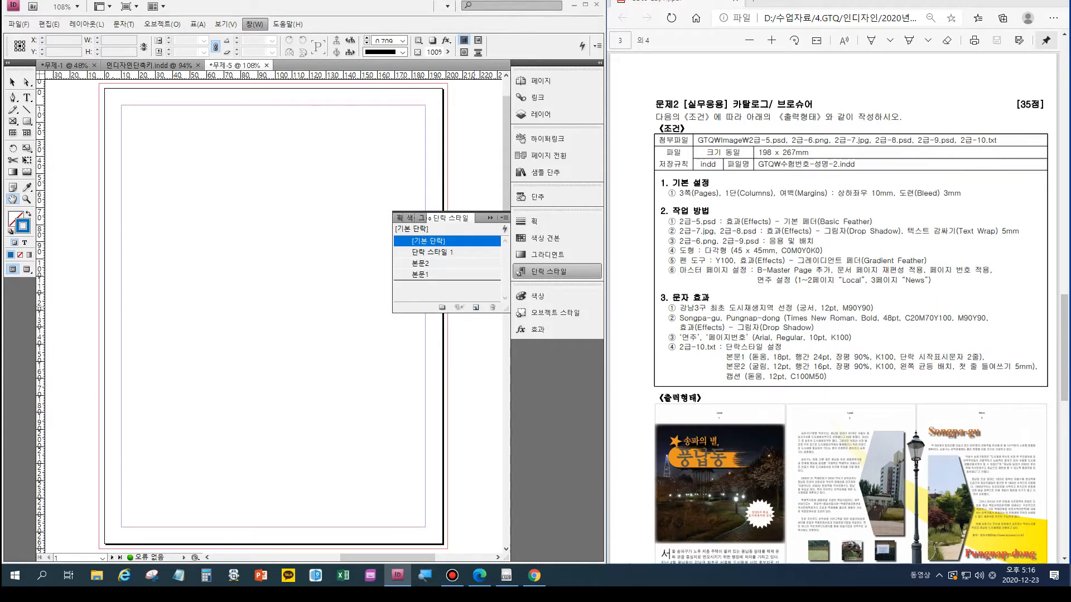
{"action": "left_click", "coordinate": [432, 253]}
{"action": "left_click", "coordinate": [433, 252]}
{"action": "double_click", "coordinate": [433, 252]}
{"action": "type", "text": "캡션"}
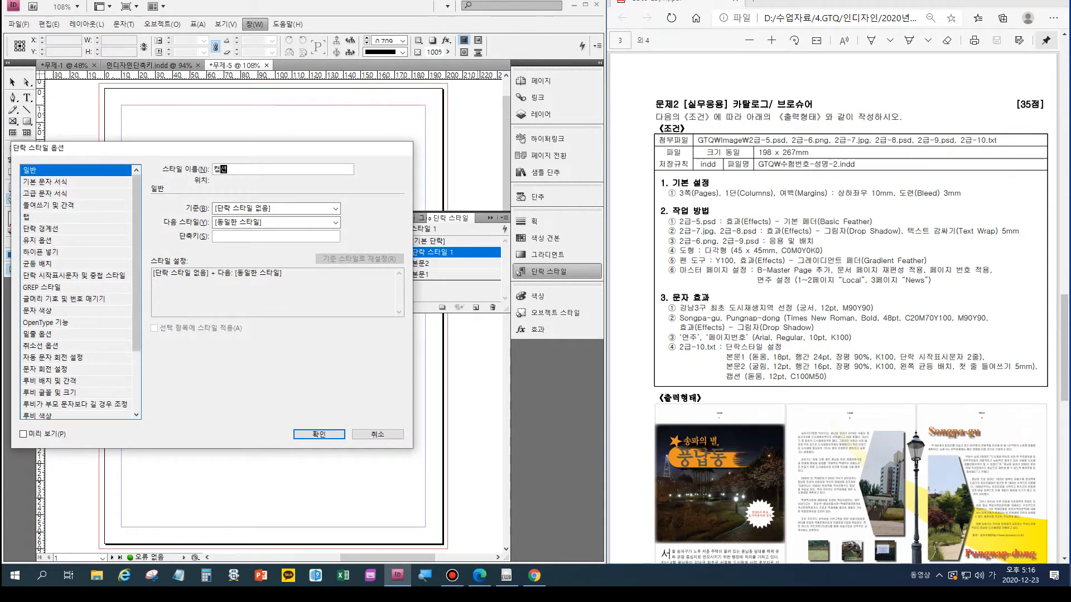
- Try to re-enter the new style's name as 캡션 while viewing its basic character formats
{"action": "left_click", "coordinate": [45, 182]}
{"action": "left_click", "coordinate": [228, 169]}
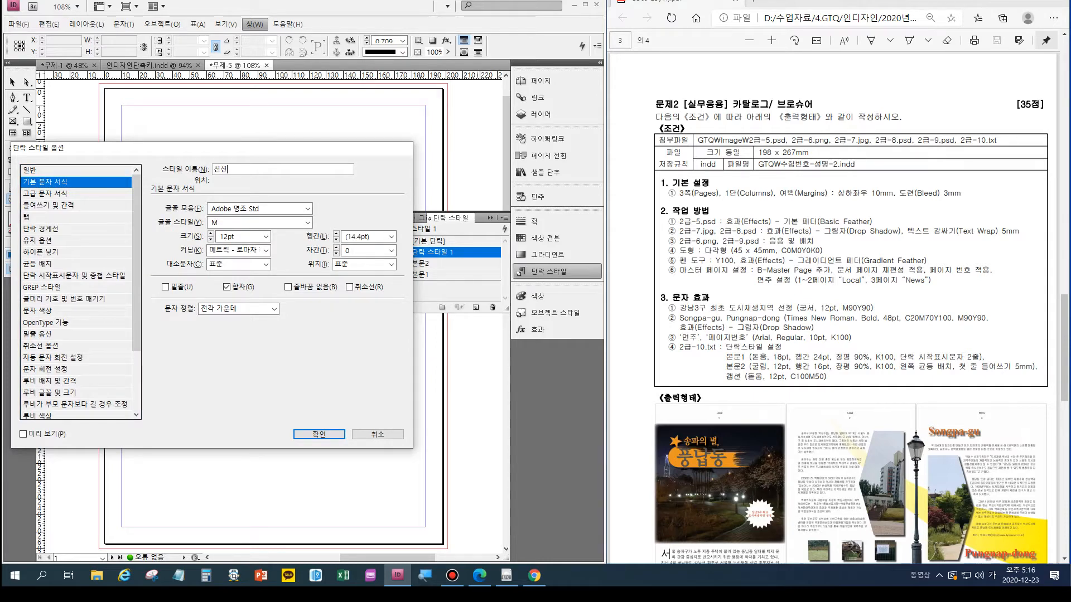
{"action": "double_click", "coordinate": [220, 170]}
{"action": "type", "text": "캐"}
{"action": "type", "text": "션"}
{"action": "left_click", "coordinate": [308, 209]}
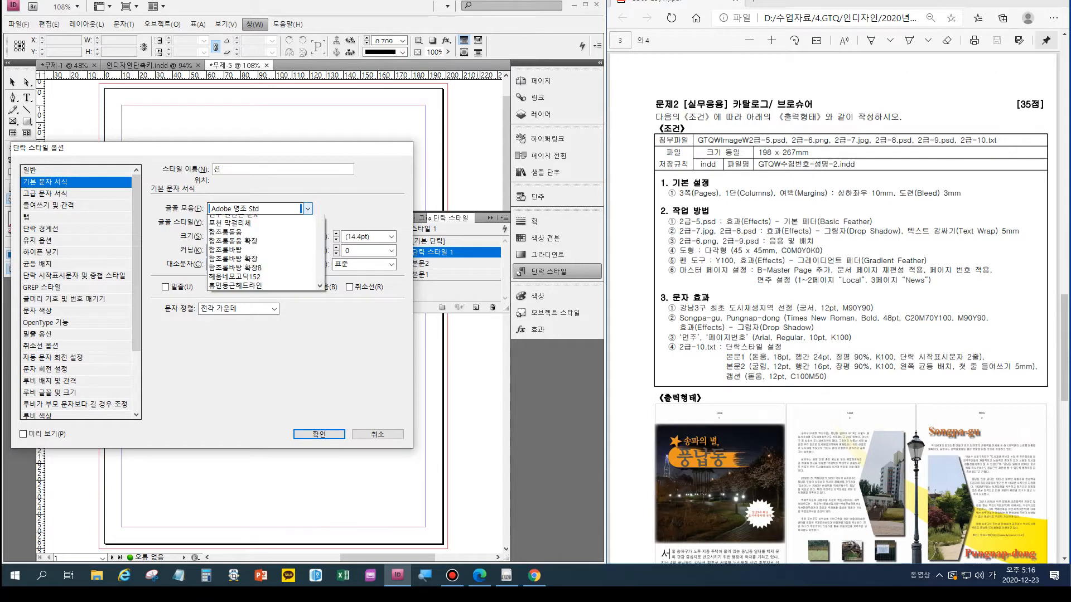
{"action": "left_click", "coordinate": [308, 208]}
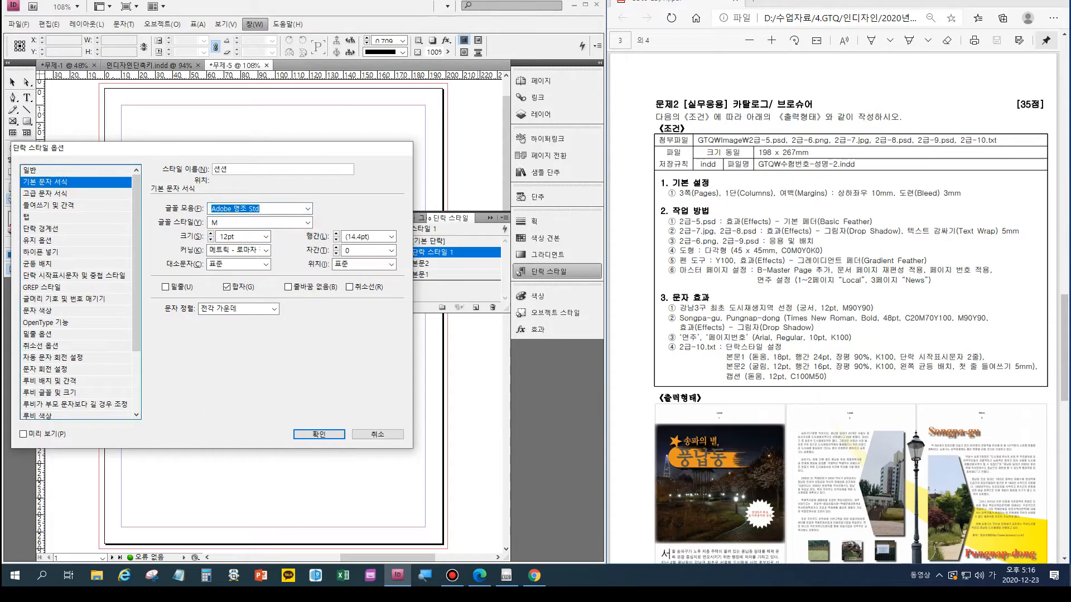
- Replace the new style's name with 캡션 in its general options and accept it
{"action": "left_click", "coordinate": [31, 171]}
{"action": "left_click", "coordinate": [234, 169]}
{"action": "left_click_drag", "start_coordinate": [229, 170], "coordinate": [212, 170]}
{"action": "type", "text": "캡셔"}
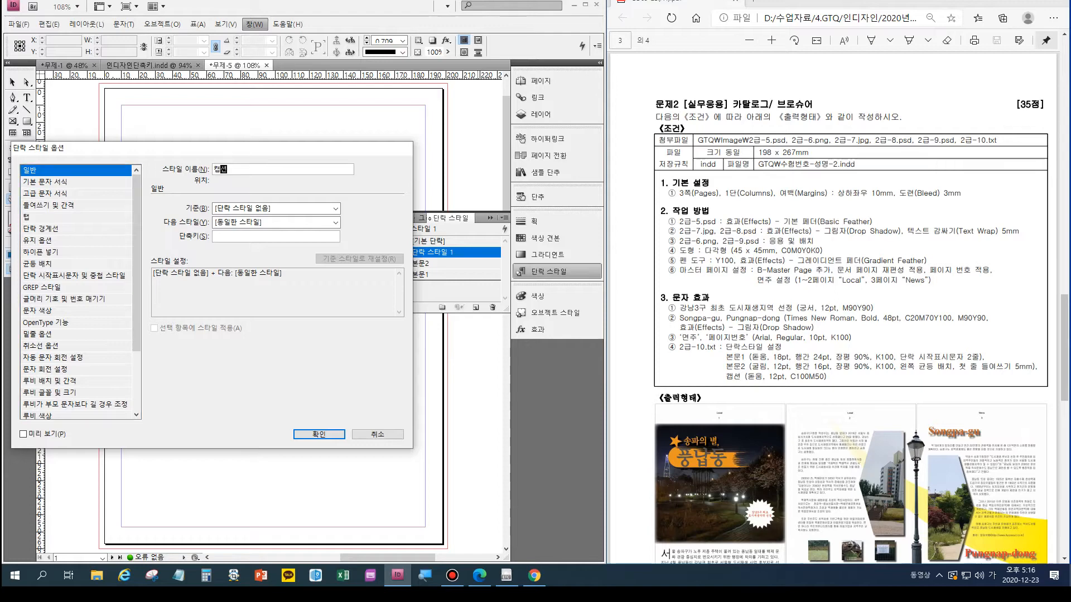
{"action": "key", "text": "Return"}
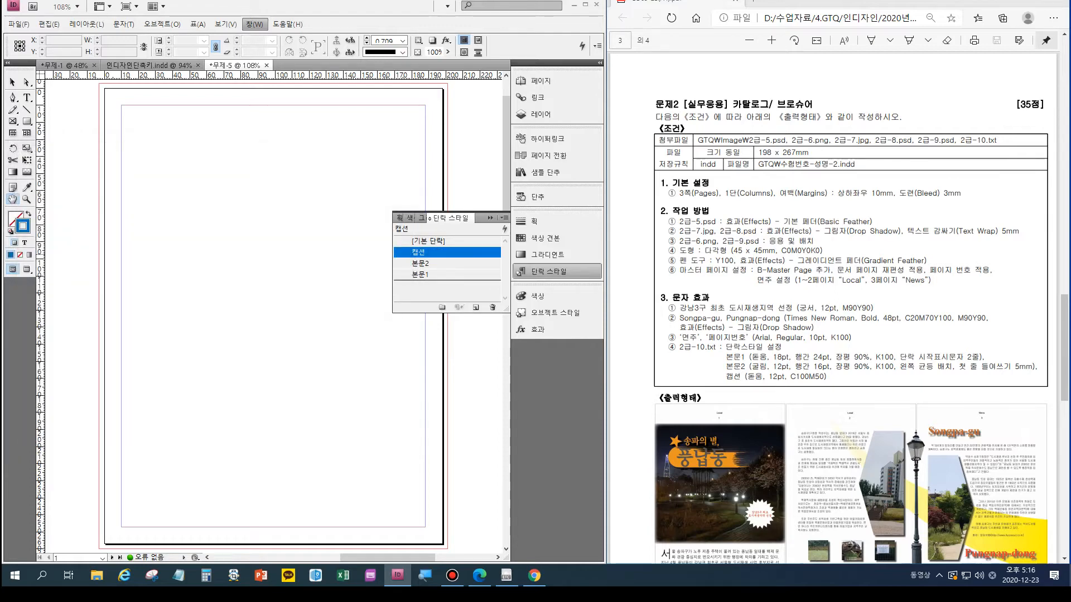
- Reopen the 캡션 style's basic character formats and set its font to 돋움
{"action": "double_click", "coordinate": [419, 253]}
{"action": "left_click", "coordinate": [45, 182]}
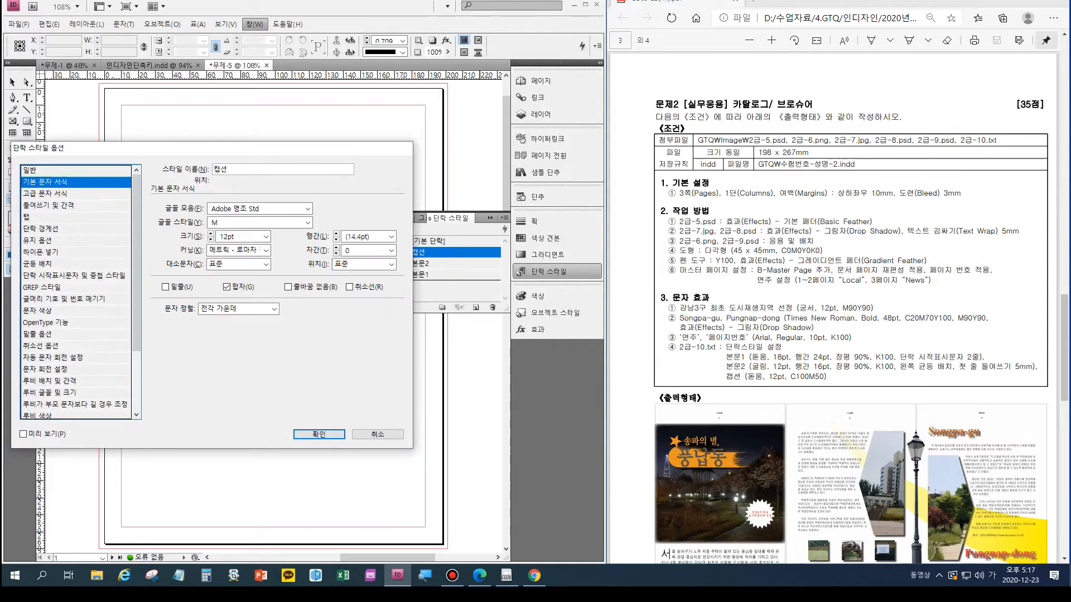
{"action": "left_click", "coordinate": [307, 209]}
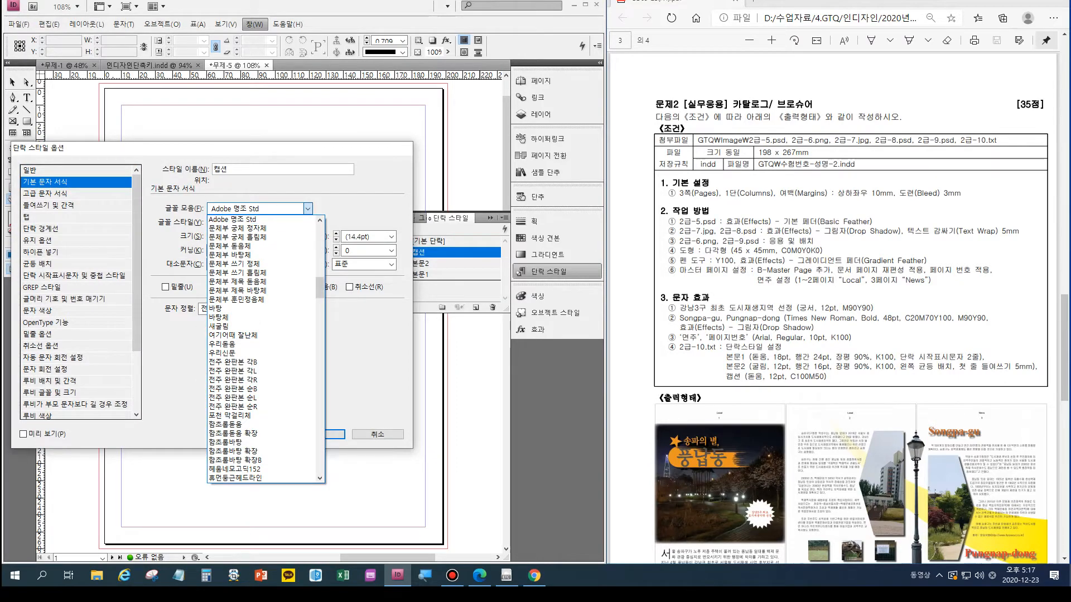
{"action": "scroll", "coordinate": [262, 287], "scroll_direction": "down", "scroll_amount": 2}
{"action": "scroll", "coordinate": [262, 312], "scroll_direction": "down", "scroll_amount": 3}
{"action": "scroll", "coordinate": [262, 323], "scroll_direction": "up", "scroll_amount": 11}
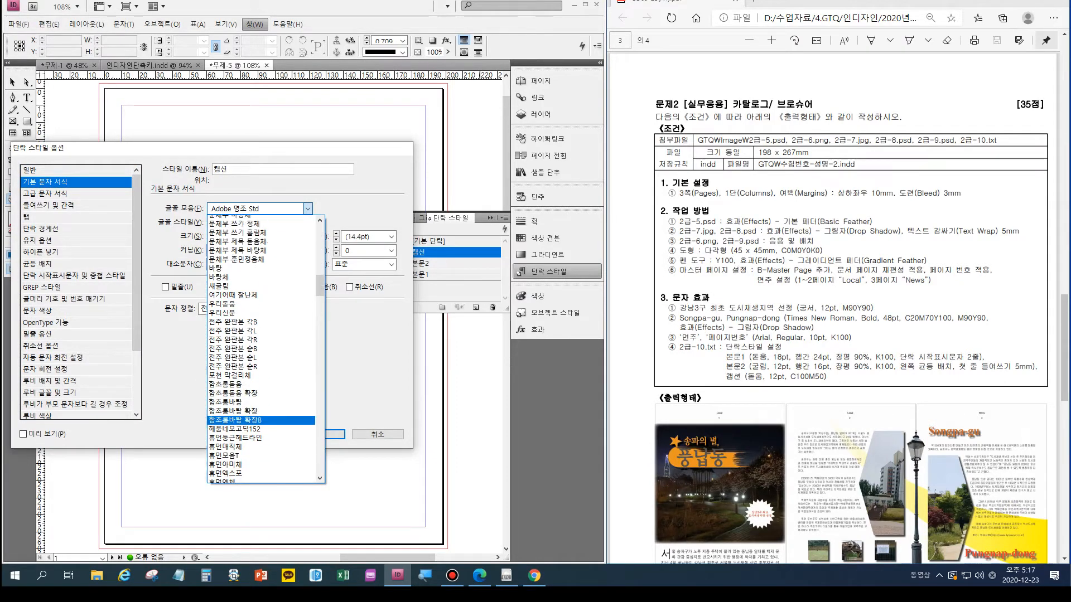
{"action": "left_click", "coordinate": [262, 353]}
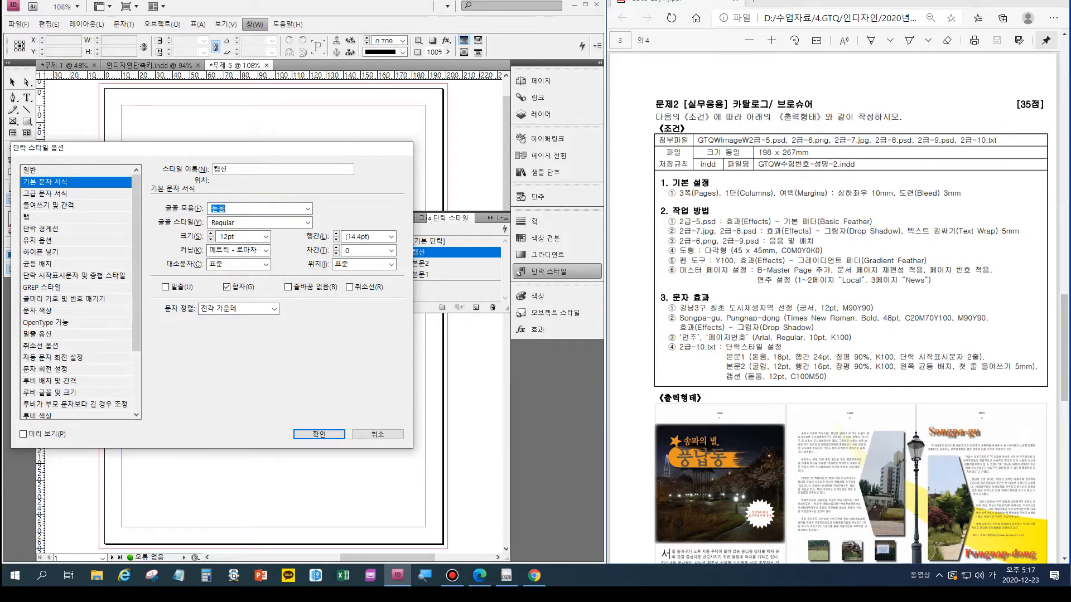
- Set the 캡션 style's character colour to C=100 M=50 Y=0 K=0 and save the style
{"action": "left_click", "coordinate": [38, 310]}
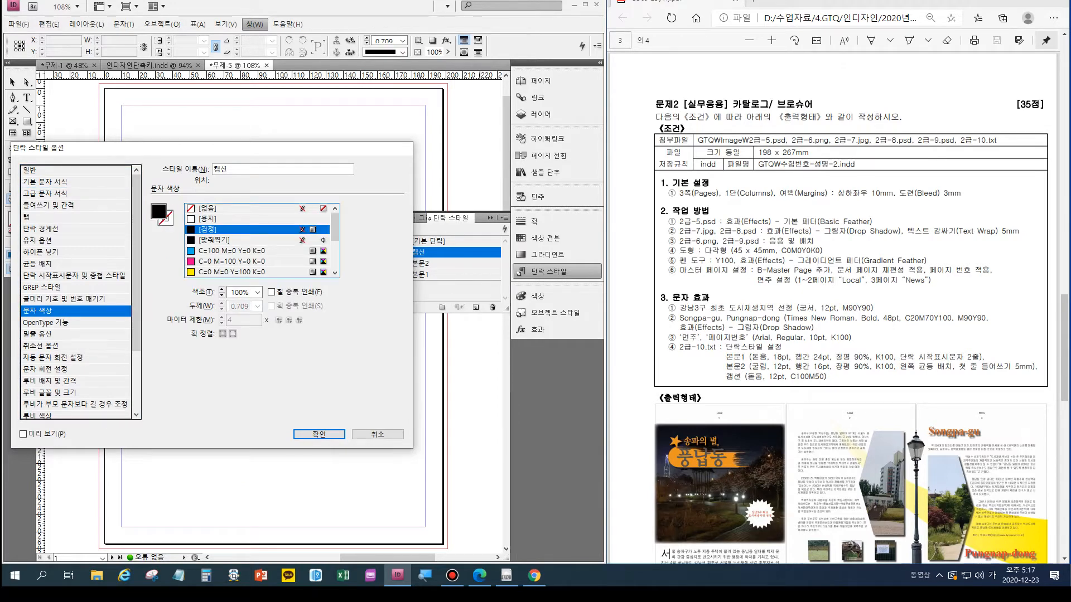
{"action": "left_click_drag", "start_coordinate": [335, 228], "coordinate": [335, 260]}
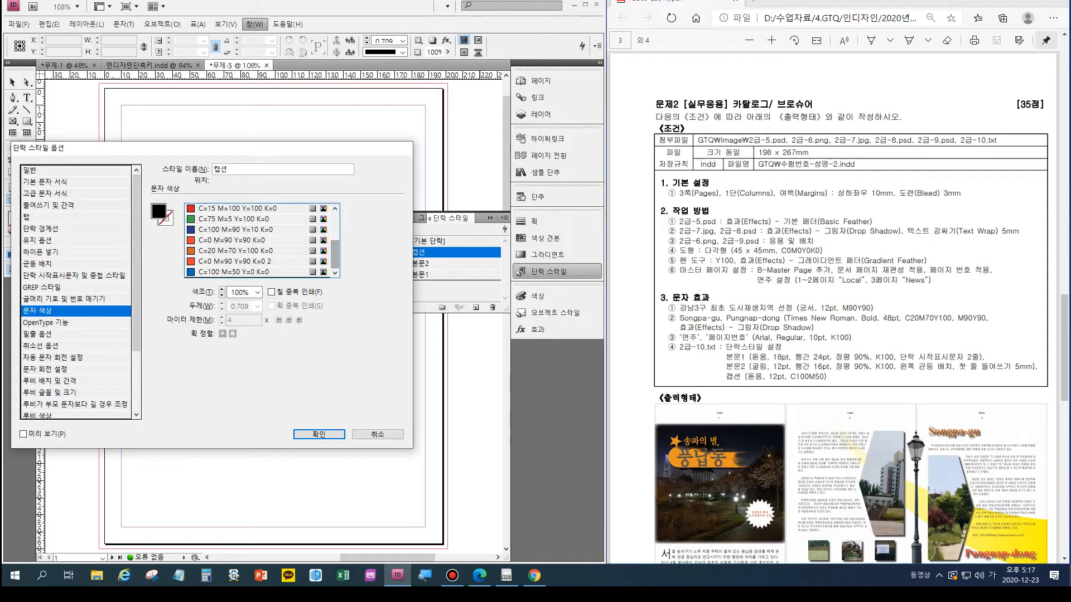
{"action": "left_click", "coordinate": [234, 272]}
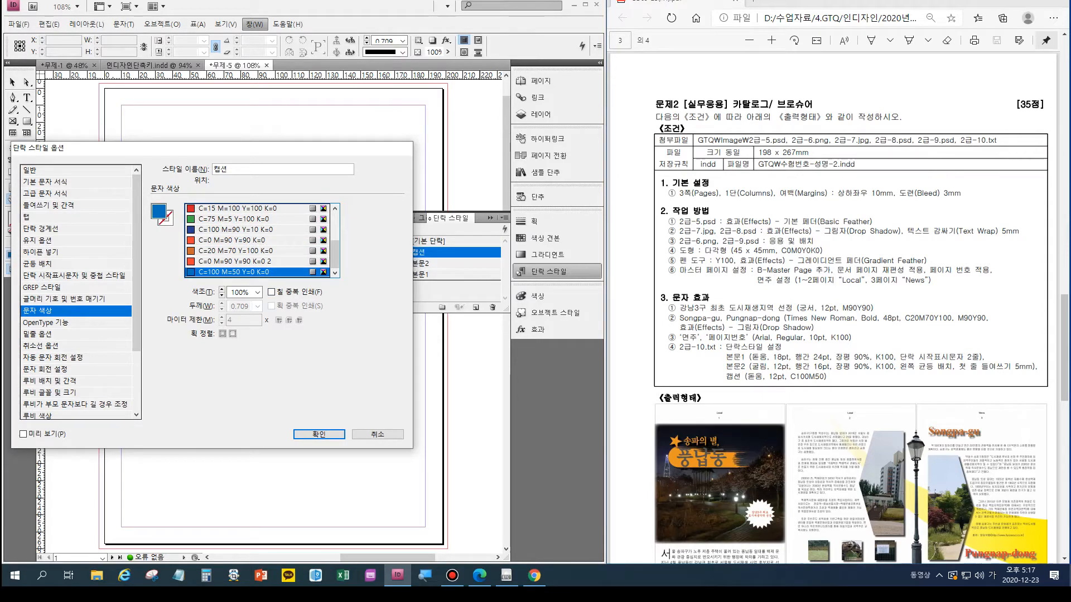
{"action": "left_click", "coordinate": [319, 434]}
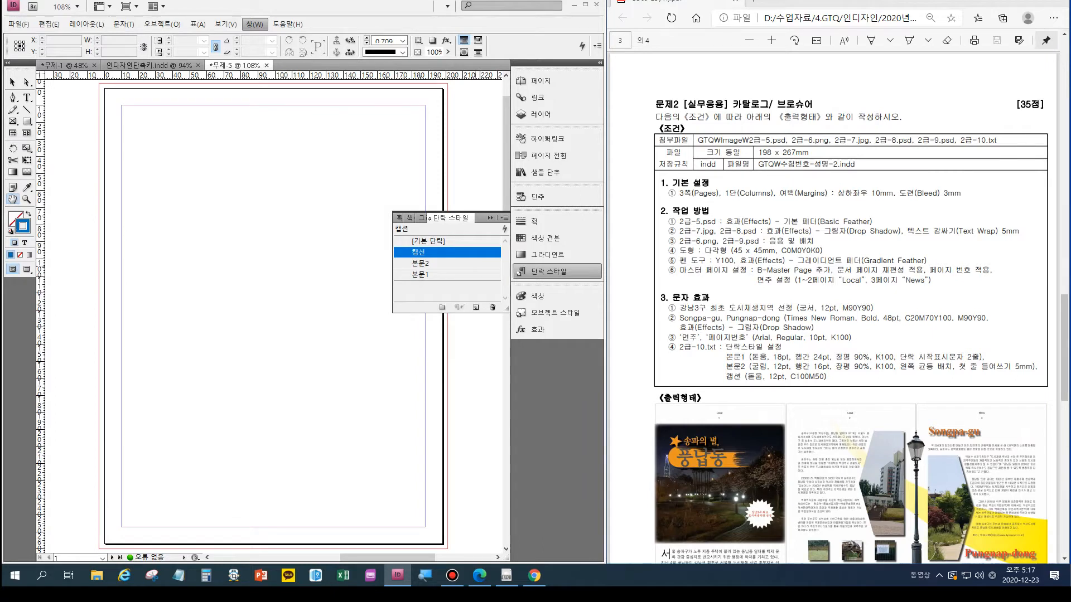
- Add a new two-page master with prefix B, named 마스터 and based on no other master
{"action": "left_click", "coordinate": [490, 218]}
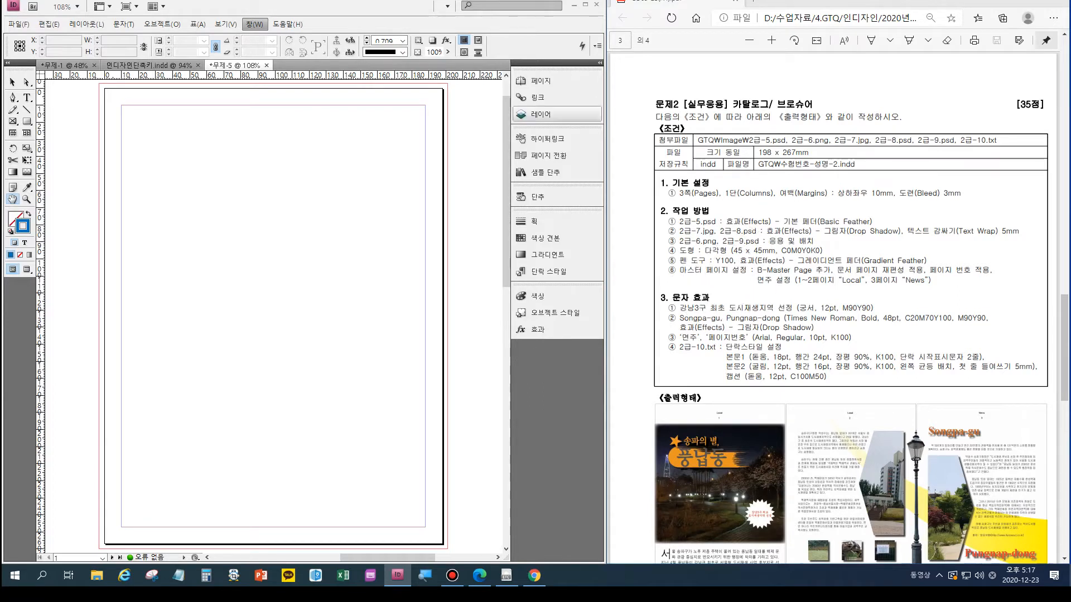
{"action": "left_click", "coordinate": [540, 80]}
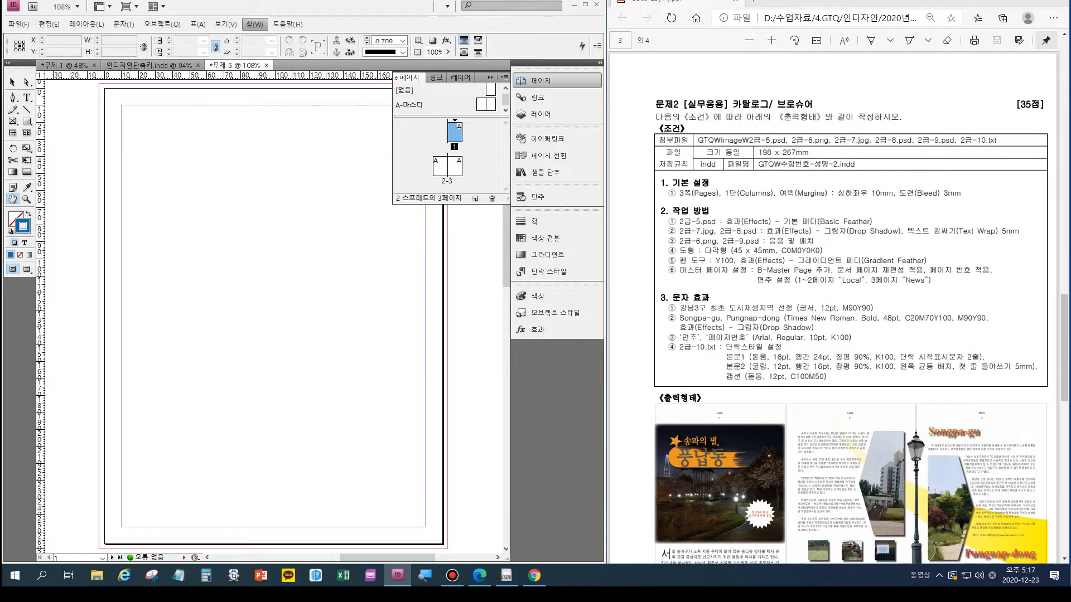
{"action": "left_click", "coordinate": [409, 105]}
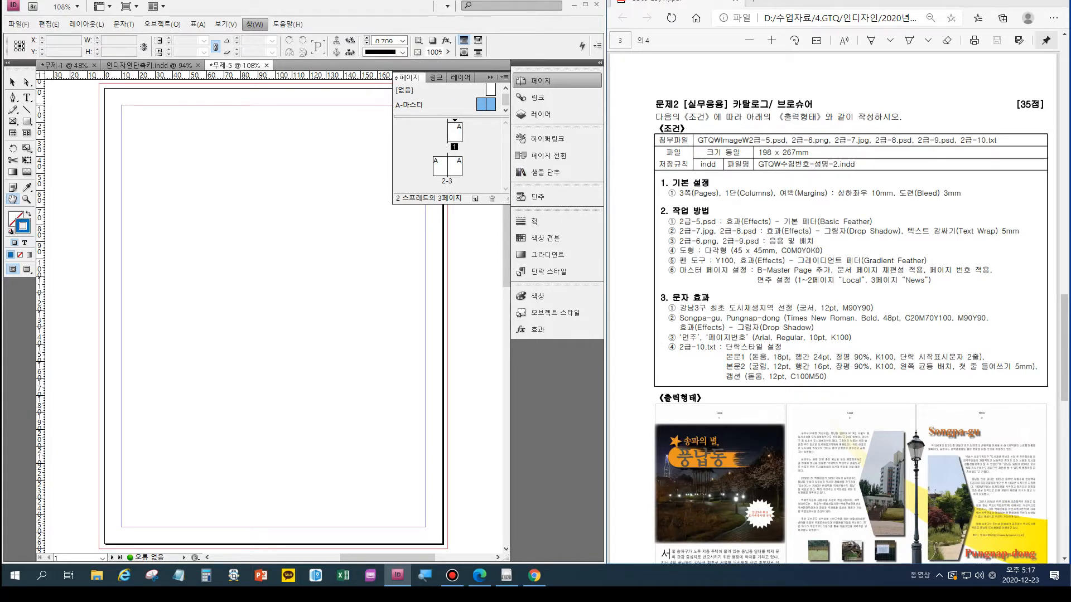
{"action": "right_click", "coordinate": [442, 104]}
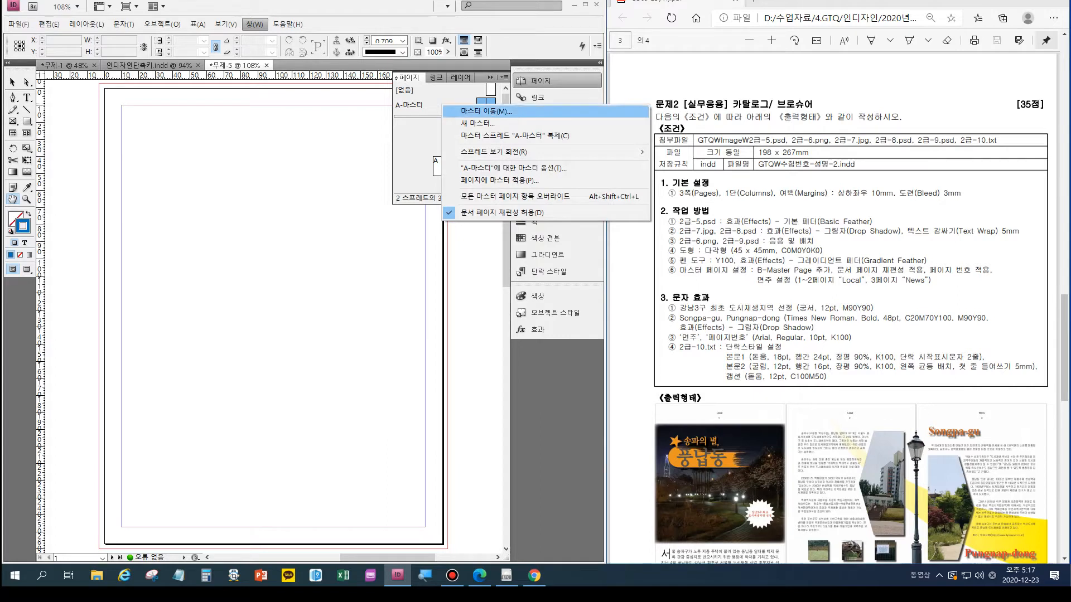
{"action": "left_click", "coordinate": [477, 123]}
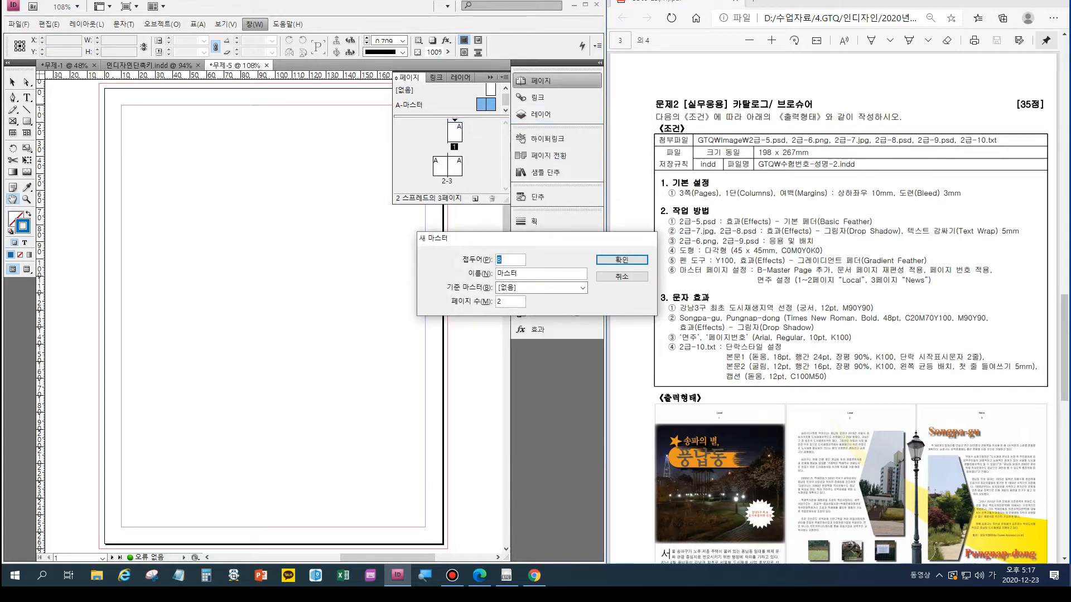
{"action": "left_click", "coordinate": [621, 260]}
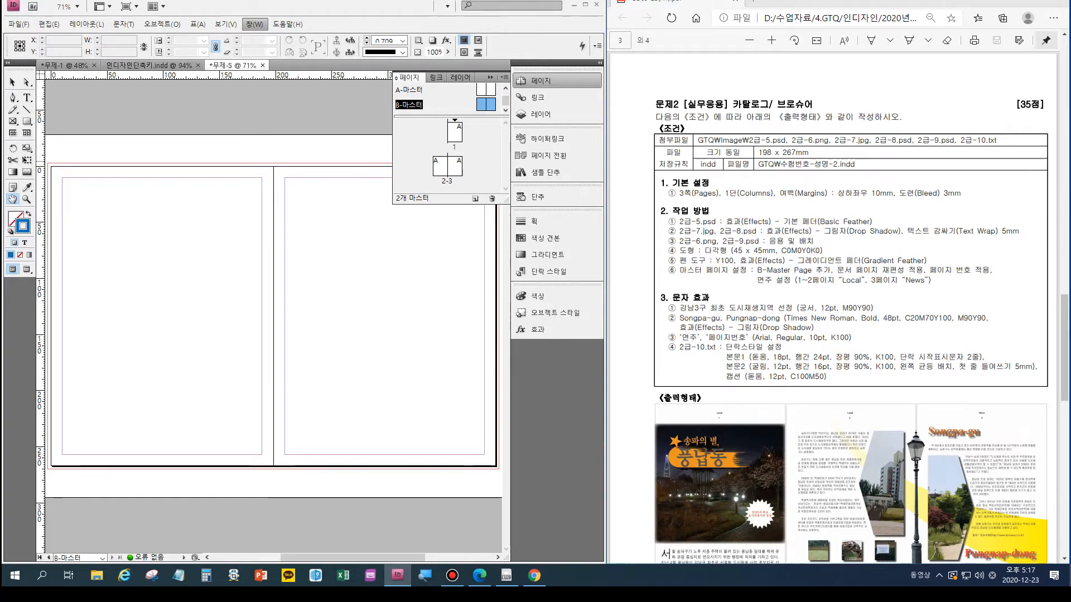
- Try to move page 2 from its spread up beside page 1, and undo the move
{"action": "left_click", "coordinate": [440, 167]}
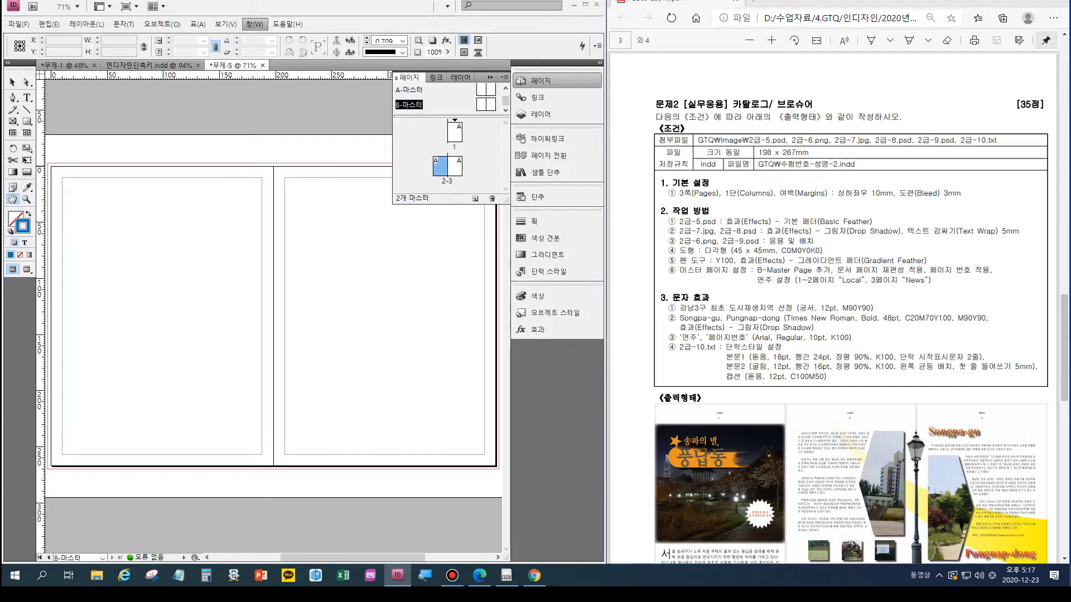
{"action": "left_click", "coordinate": [455, 166]}
{"action": "left_click", "coordinate": [440, 166]}
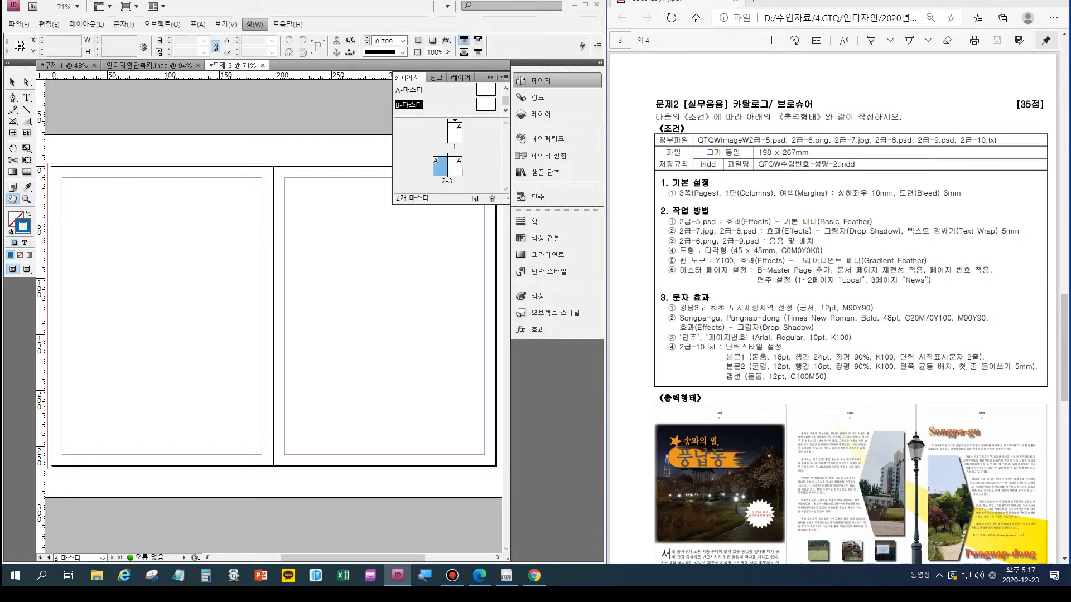
{"action": "left_click_drag", "start_coordinate": [440, 167], "coordinate": [439, 132]}
{"action": "key", "text": "ctrl+z"}
{"action": "key", "text": "ctrl+z"}
- Turn off the option that allows document pages to shuffle
{"action": "right_click", "coordinate": [454, 133]}
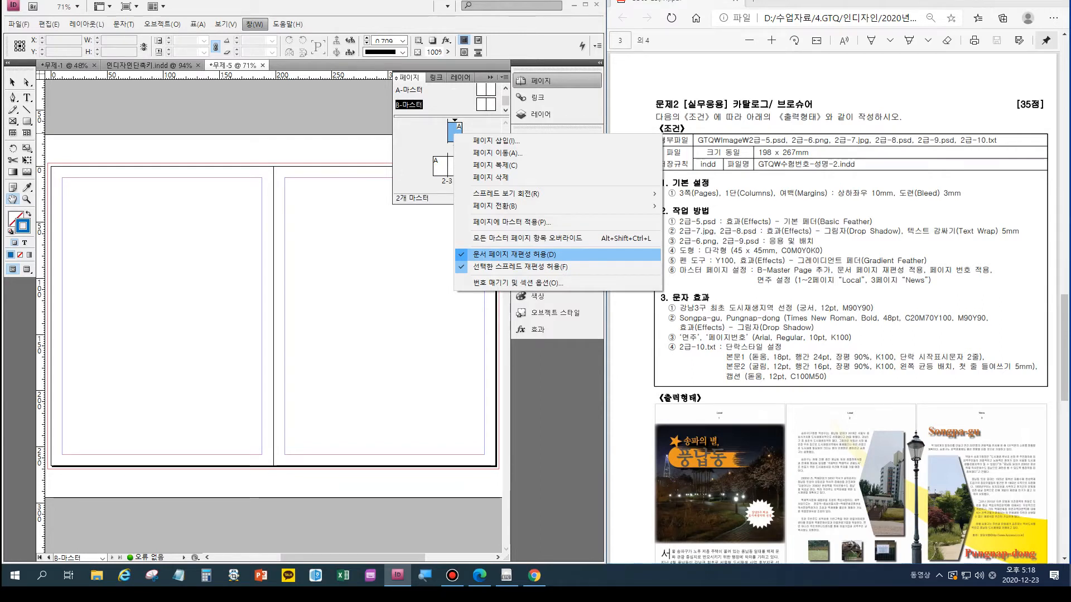
{"action": "left_click", "coordinate": [514, 255]}
- Try to attach page 2 to the right of page 1 with shuffling off, and undo the rearrangement
{"action": "left_click_drag", "start_coordinate": [440, 166], "coordinate": [479, 134]}
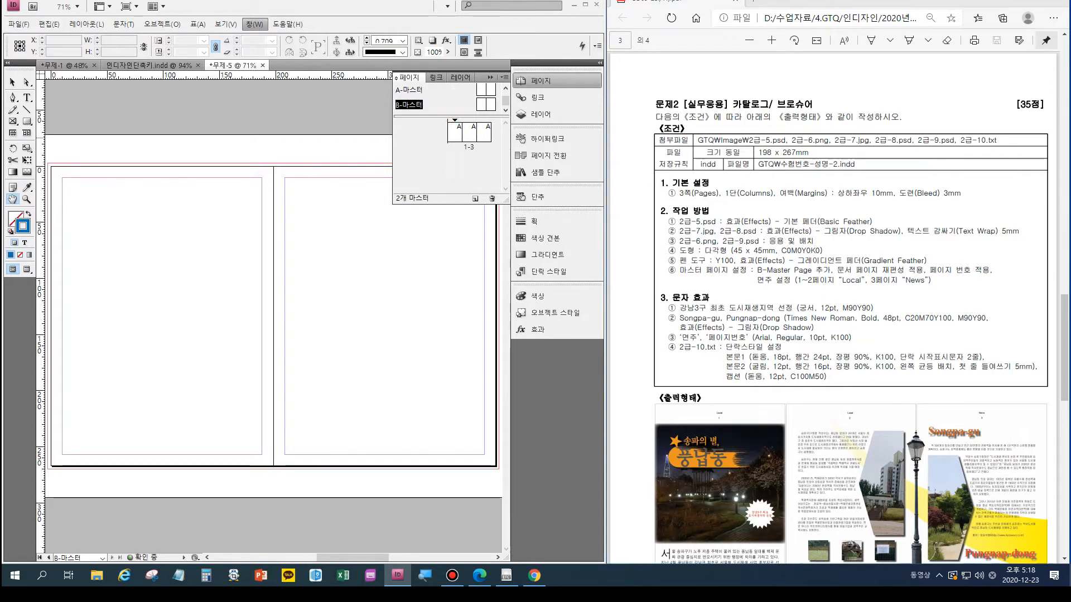
{"action": "key", "text": "ctrl+z"}
{"action": "key", "text": "ctrl+z"}
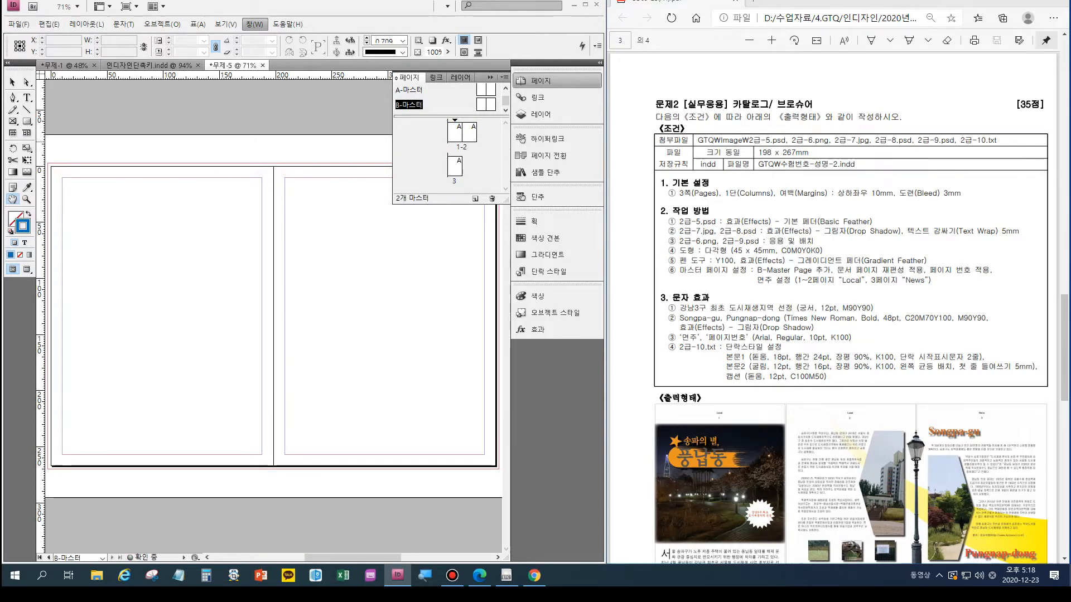
- Move page 1 to the left of page 2 to join pages 1–3 in a single spread
{"action": "left_click", "coordinate": [454, 134]}
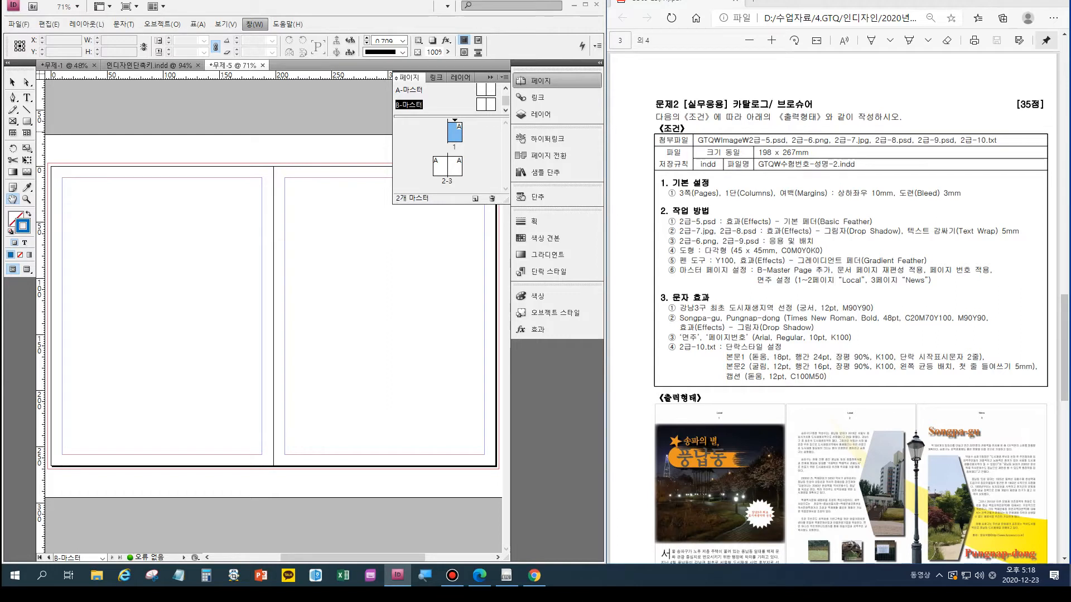
{"action": "left_click_drag", "start_coordinate": [455, 134], "coordinate": [433, 166]}
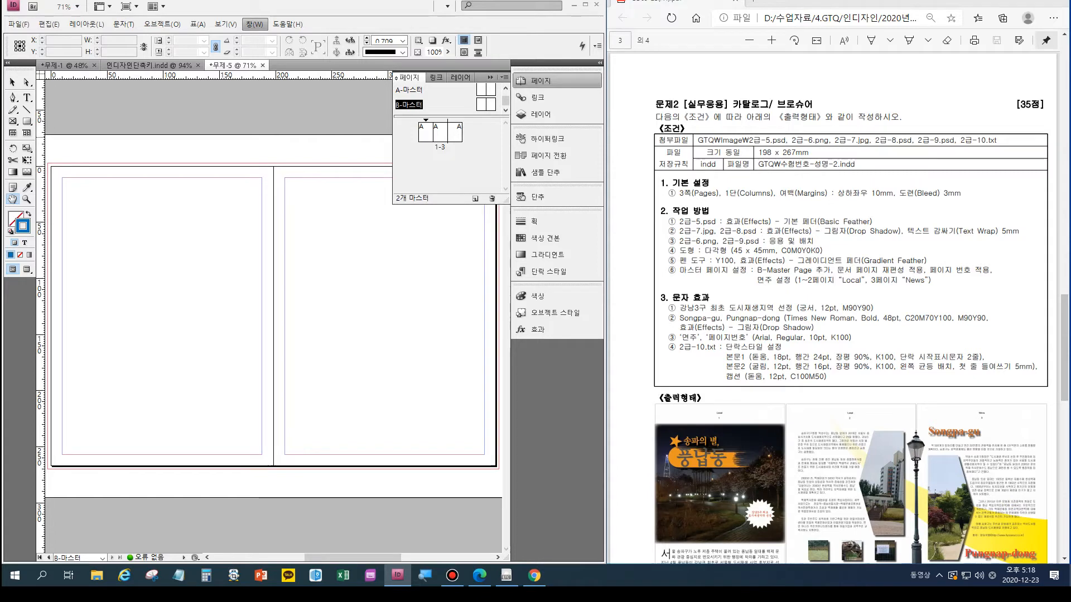
{"action": "key", "text": "ctrl+z"}
{"action": "left_click", "coordinate": [455, 133]}
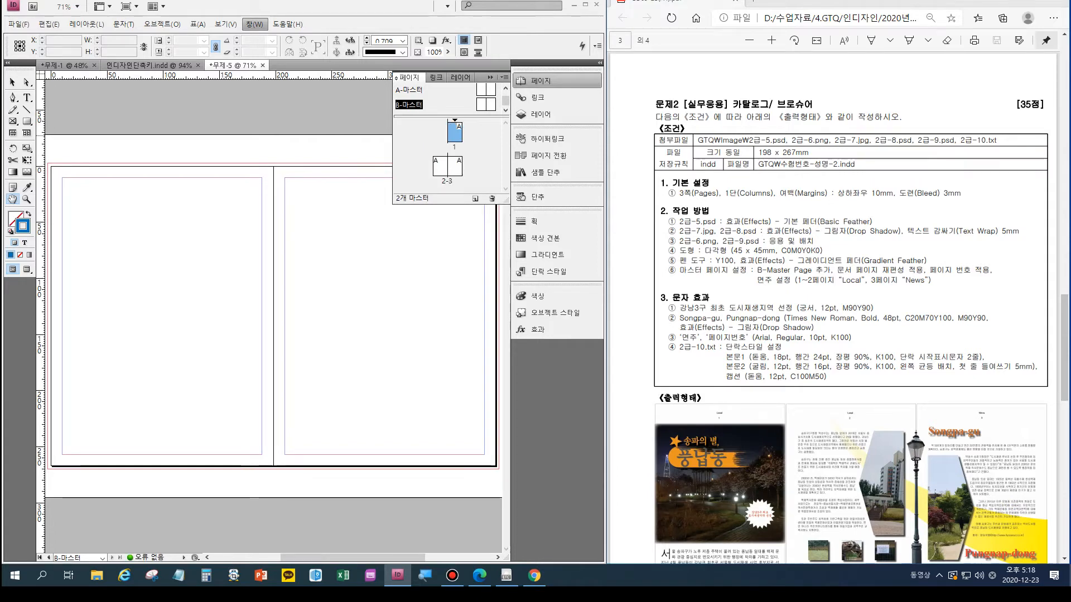
{"action": "left_click_drag", "start_coordinate": [454, 133], "coordinate": [432, 167]}
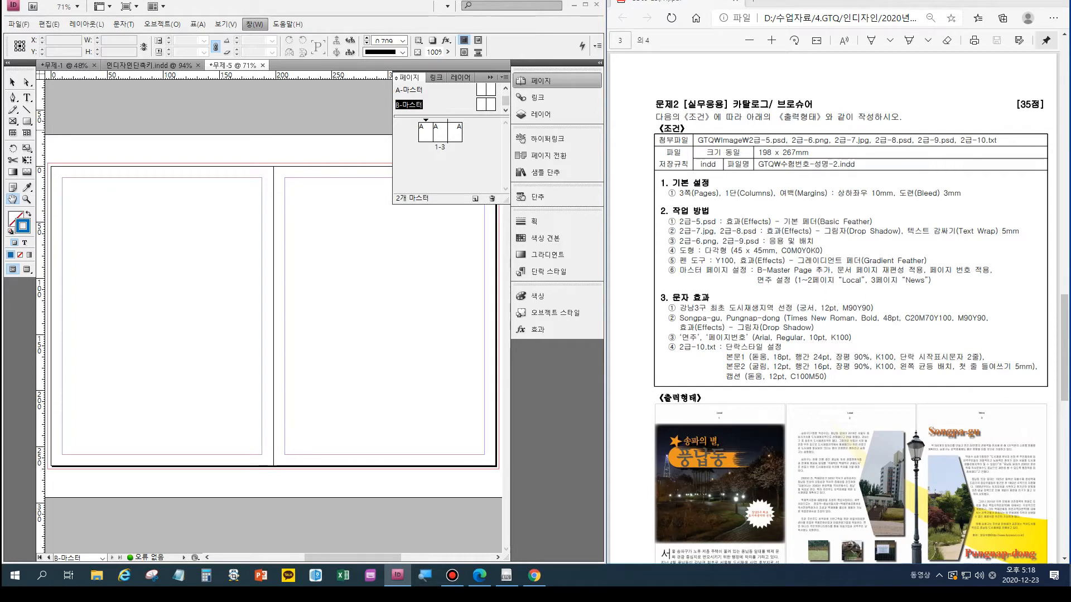
- Apply the B-마스터 master to page 1
{"action": "left_click", "coordinate": [426, 134]}
{"action": "left_click", "coordinate": [440, 134]}
{"action": "left_click", "coordinate": [425, 131]}
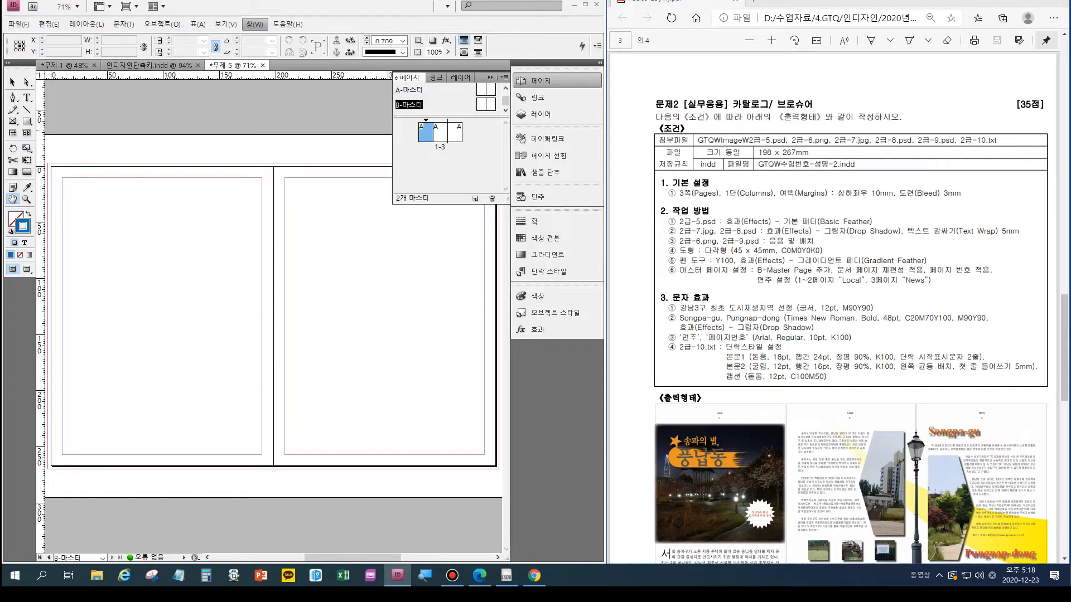
{"action": "right_click", "coordinate": [427, 132]}
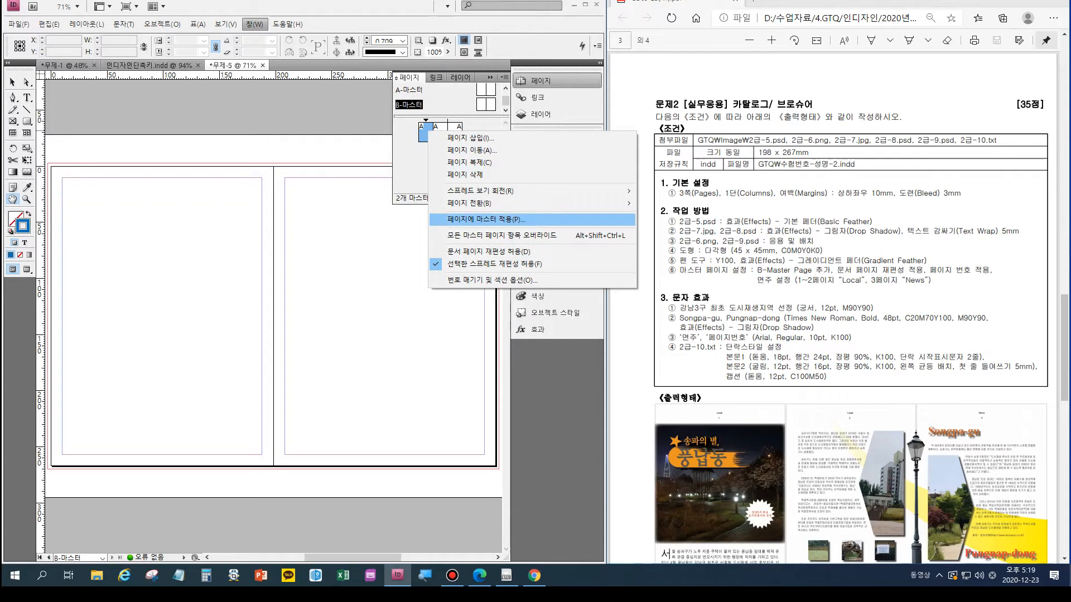
{"action": "left_click", "coordinate": [485, 219]}
{"action": "left_click", "coordinate": [580, 273]}
{"action": "left_click", "coordinate": [509, 301]}
{"action": "left_click", "coordinate": [615, 273]}
- Apply the B-마스터 master to page 2
{"action": "right_click", "coordinate": [440, 133]}
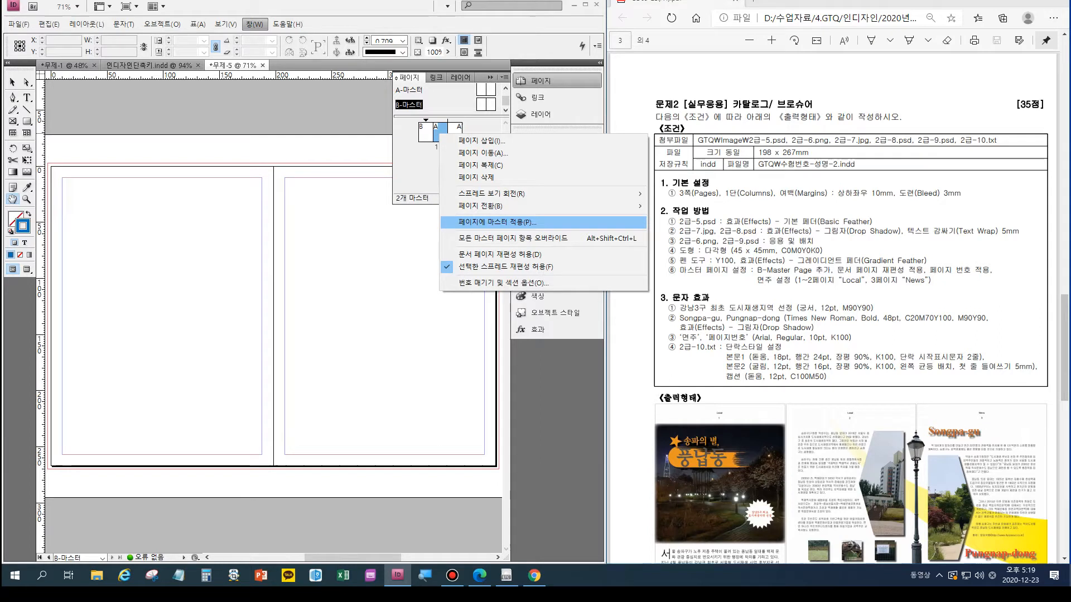
{"action": "left_click", "coordinate": [487, 222]}
{"action": "left_click", "coordinate": [580, 272]}
{"action": "left_click", "coordinate": [505, 301]}
{"action": "left_click", "coordinate": [615, 272]}
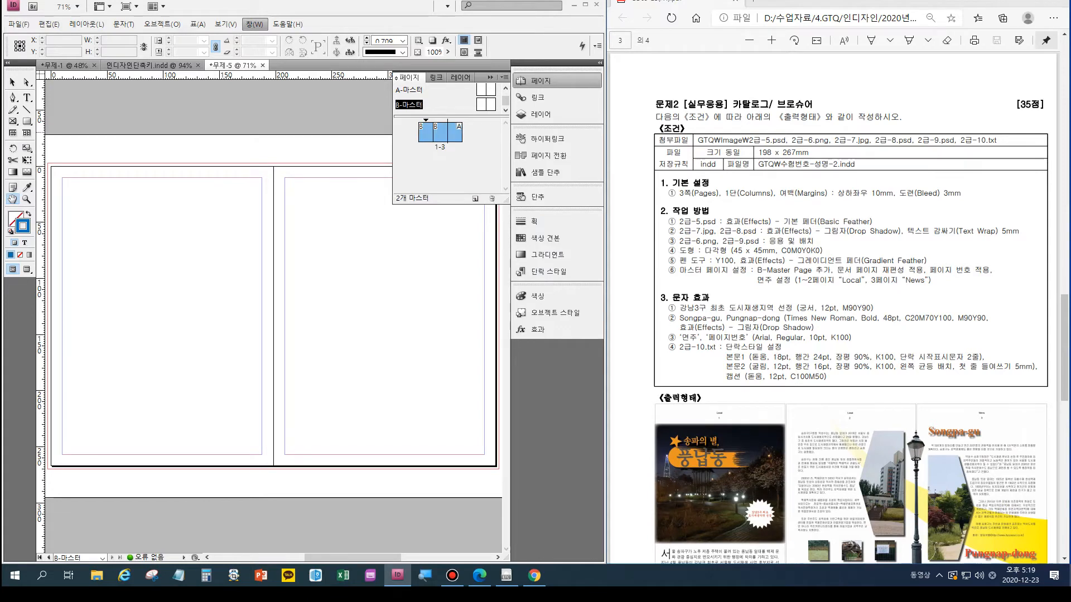
- Apply the B-마스터 master to pages 1-3 of the joined spread
{"action": "right_click", "coordinate": [459, 133]}
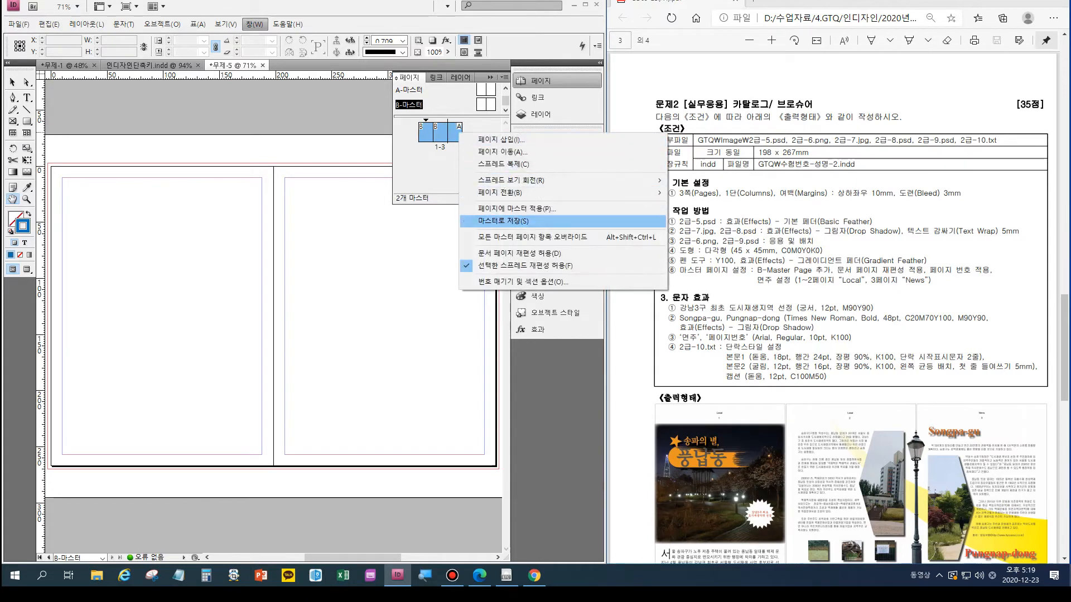
{"action": "left_click", "coordinate": [516, 209]}
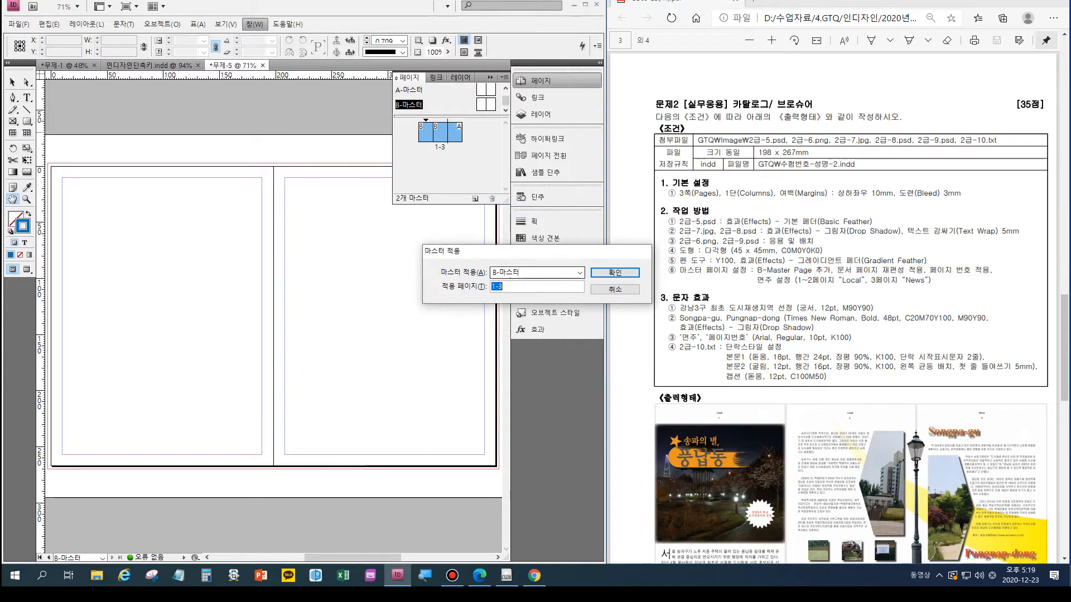
{"action": "key", "text": "Return"}
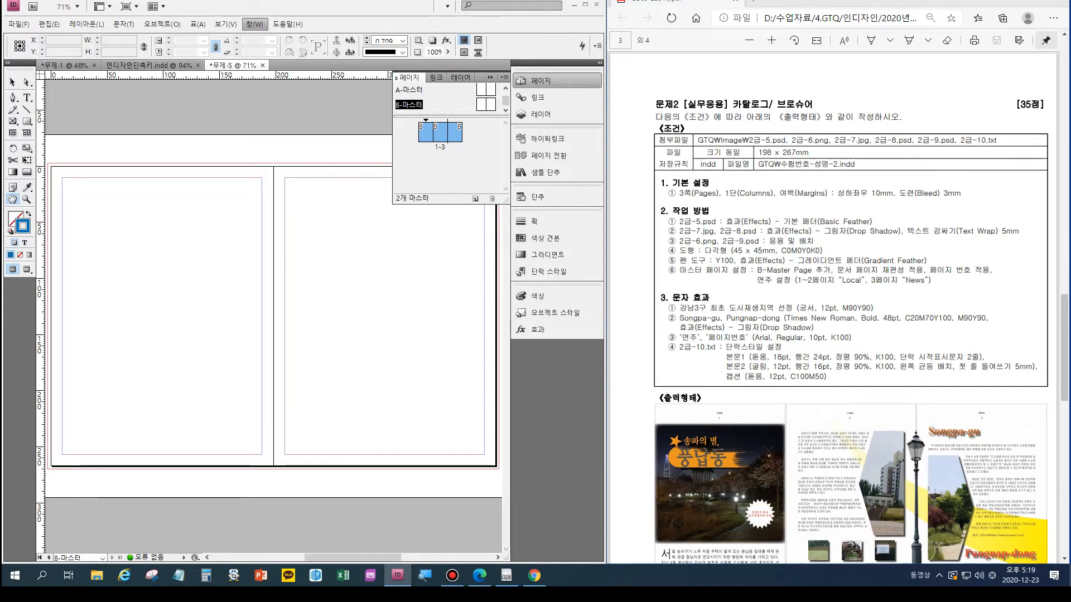
- Reset the fill and stroke to default and draw a text frame about 32 × 9.5 mm centred just inside page 1's top margin
{"action": "double_click", "coordinate": [426, 133]}
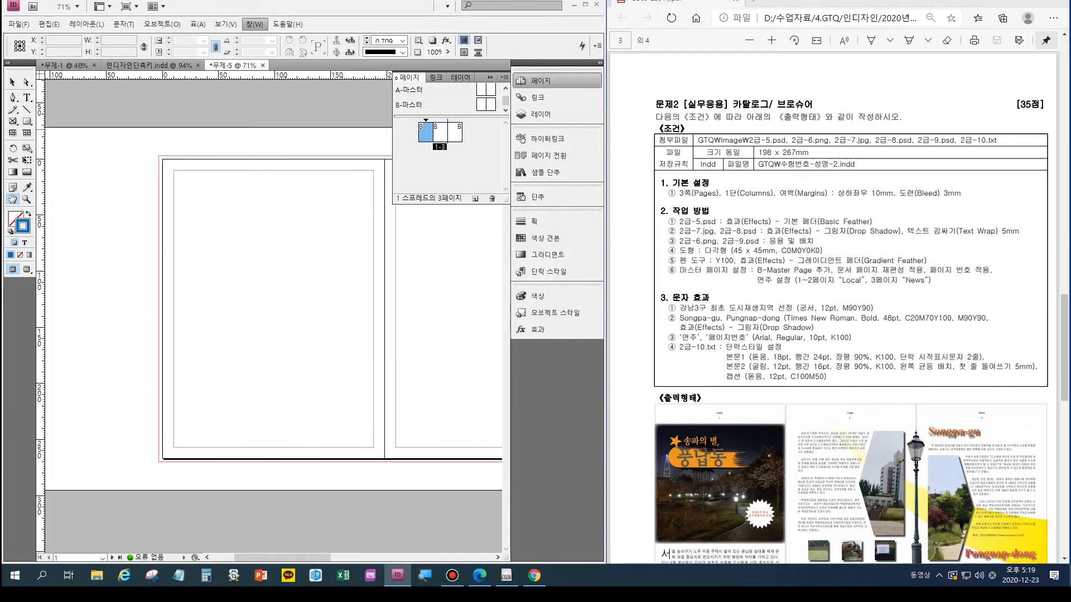
{"action": "key", "text": "ctrl"}
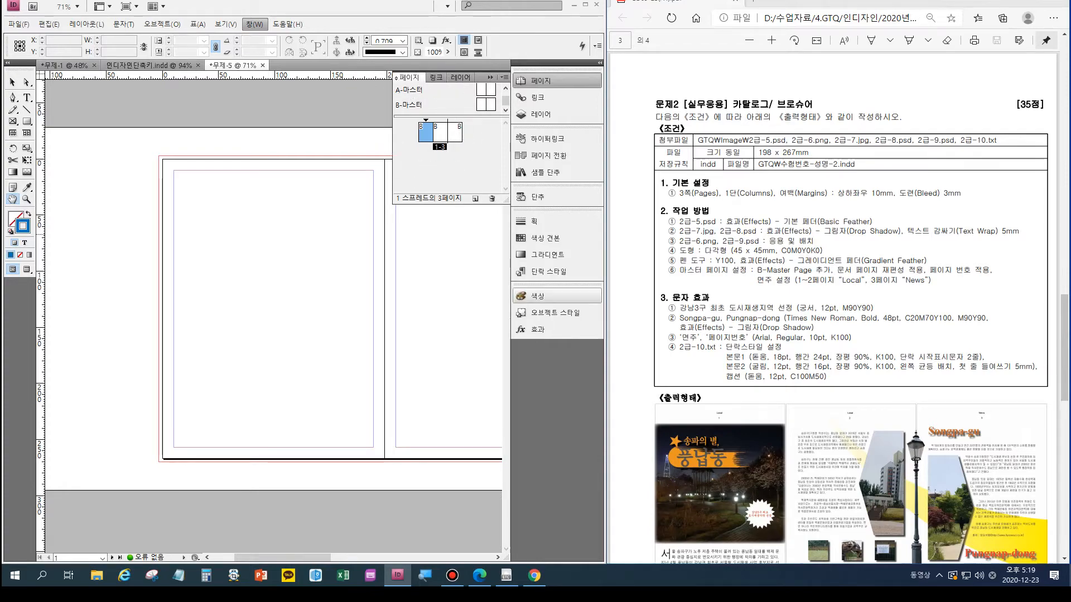
{"action": "left_click", "coordinate": [719, 282]}
{"action": "scroll", "coordinate": [726, 412], "scroll_direction": "up", "scroll_amount": 9}
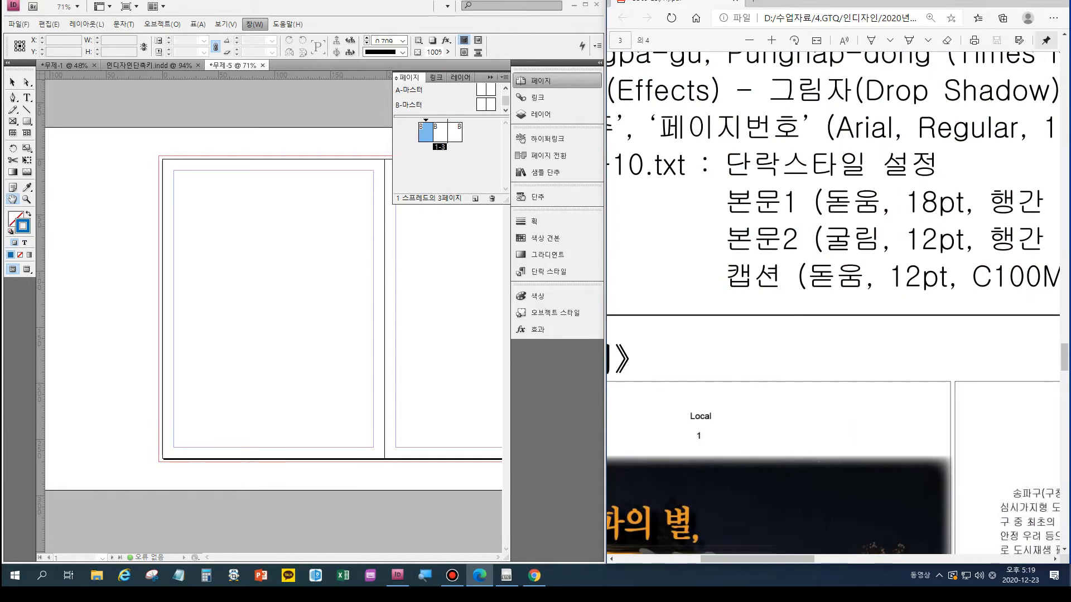
{"action": "scroll", "coordinate": [726, 412], "scroll_direction": "down", "scroll_amount": 5}
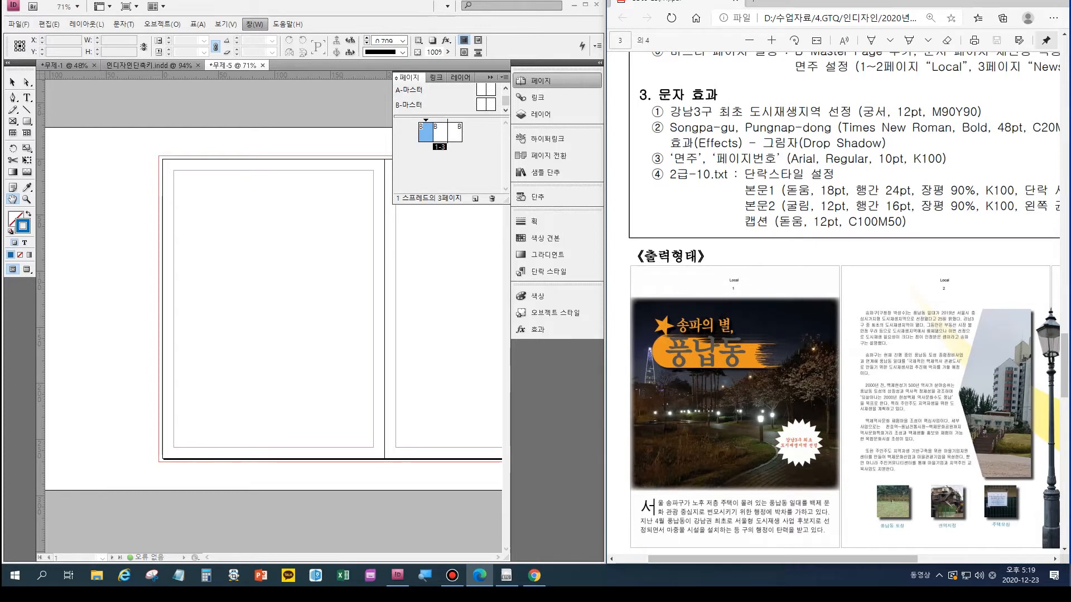
{"action": "key", "text": "t"}
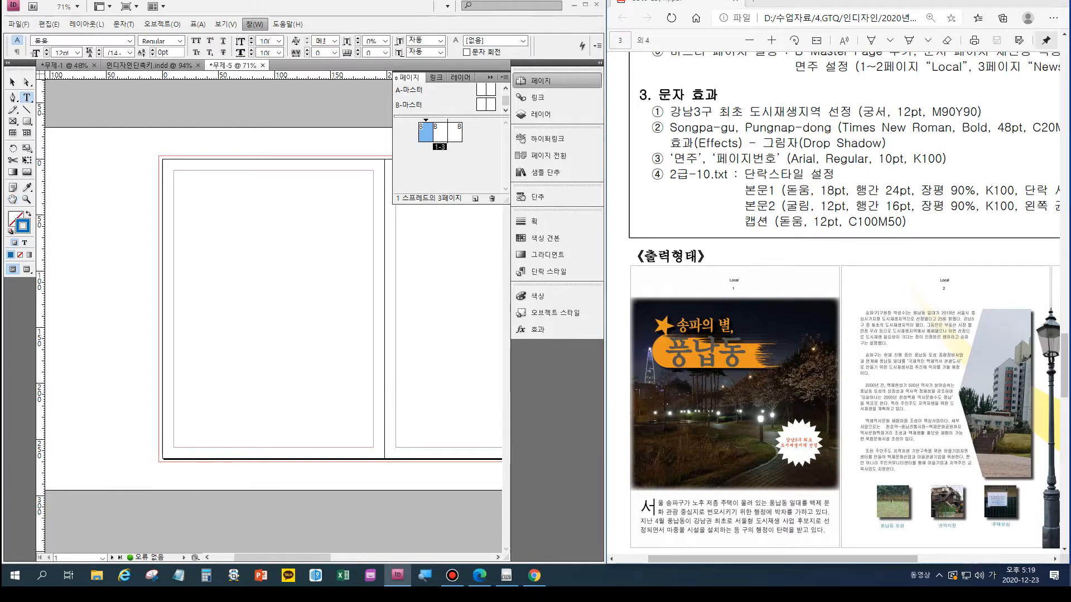
{"action": "key", "text": "d"}
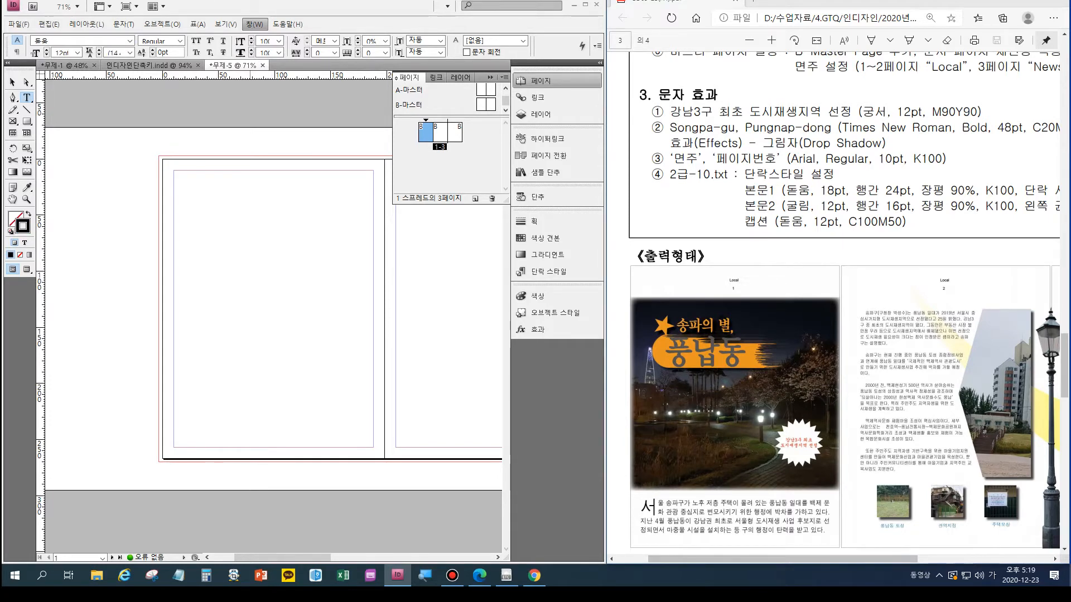
{"action": "left_click_drag", "start_coordinate": [250, 173], "coordinate": [286, 183]}
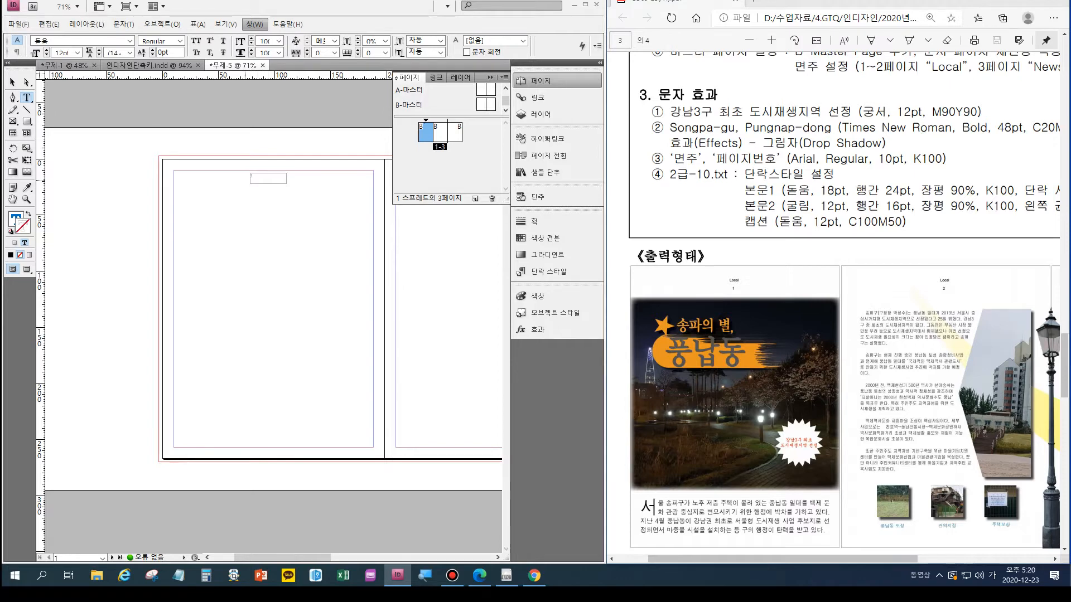
- Insert the current page number marker into the text frame at the top of page 1
{"action": "key", "text": "ctrl+equal"}
{"action": "key", "text": "ctrl+equal"}
{"action": "key", "text": "ctrl+equal"}
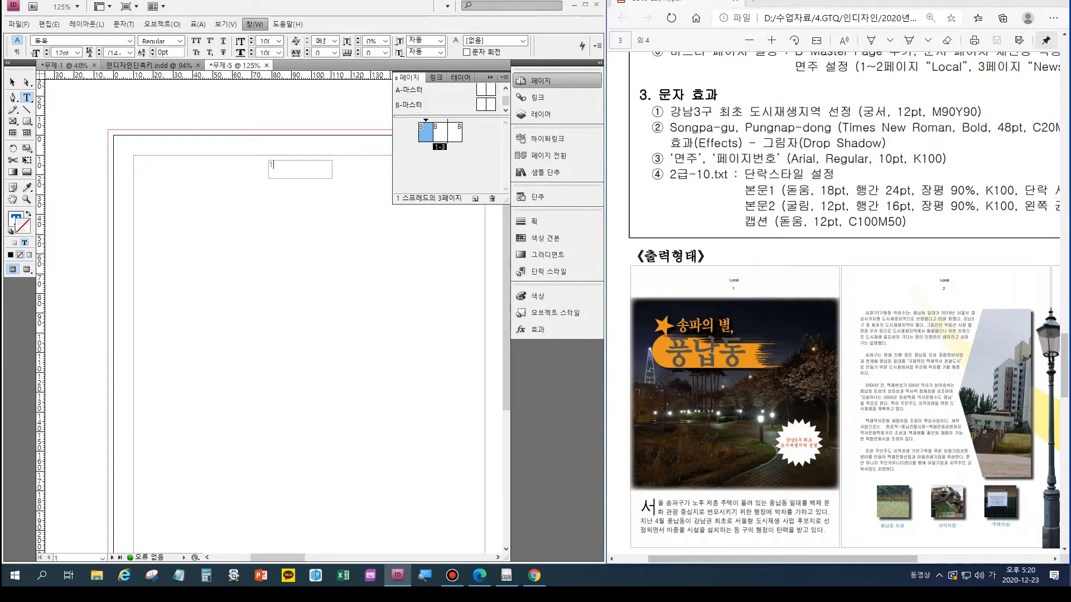
{"action": "key", "text": "alt+t"}
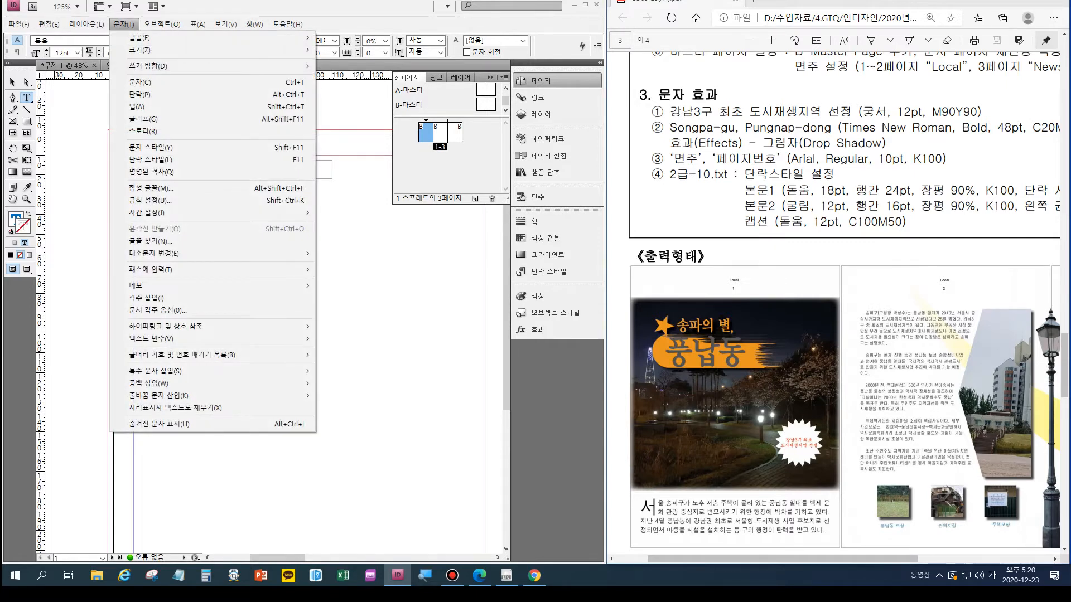
{"action": "key", "text": "s"}
{"action": "key", "text": "m"}
{"action": "key", "text": "Escape"}
{"action": "key", "text": "Escape"}
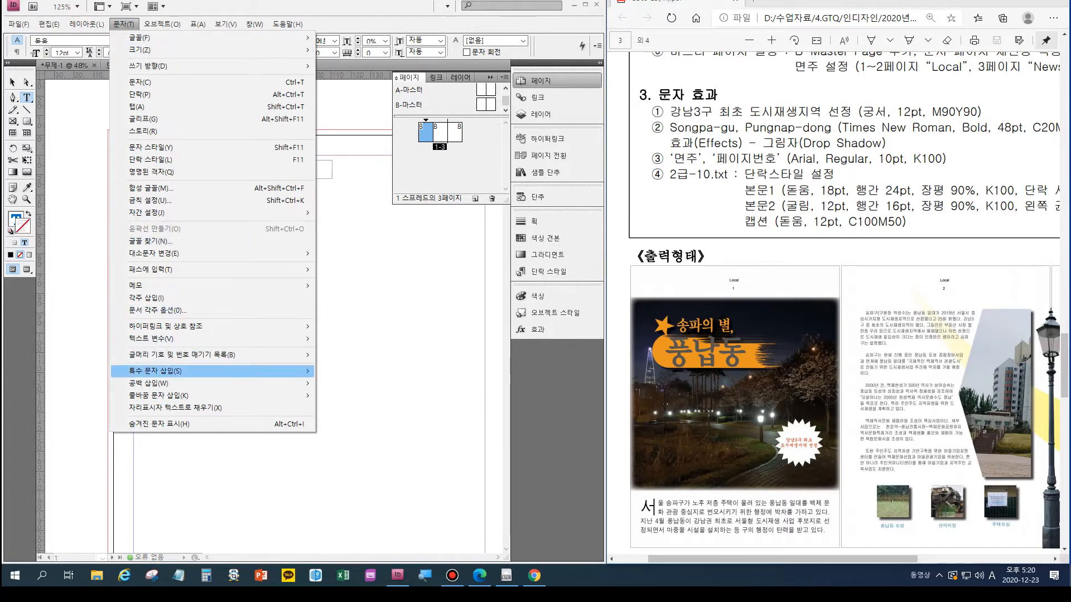
{"action": "key", "text": "Right"}
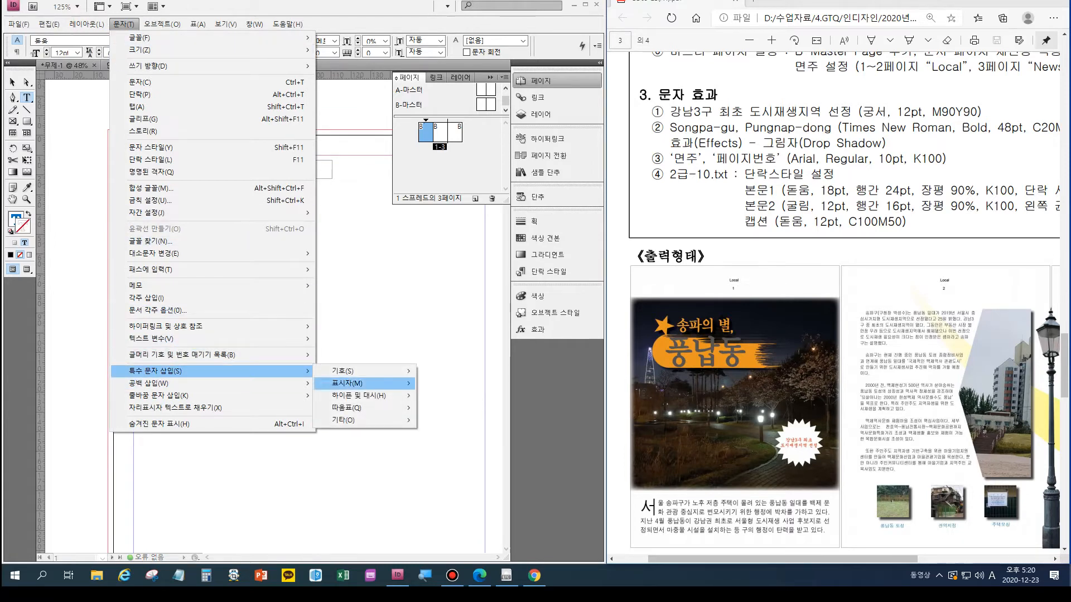
{"action": "mouse_move", "coordinate": [357, 383]}
{"action": "key", "text": "Right"}
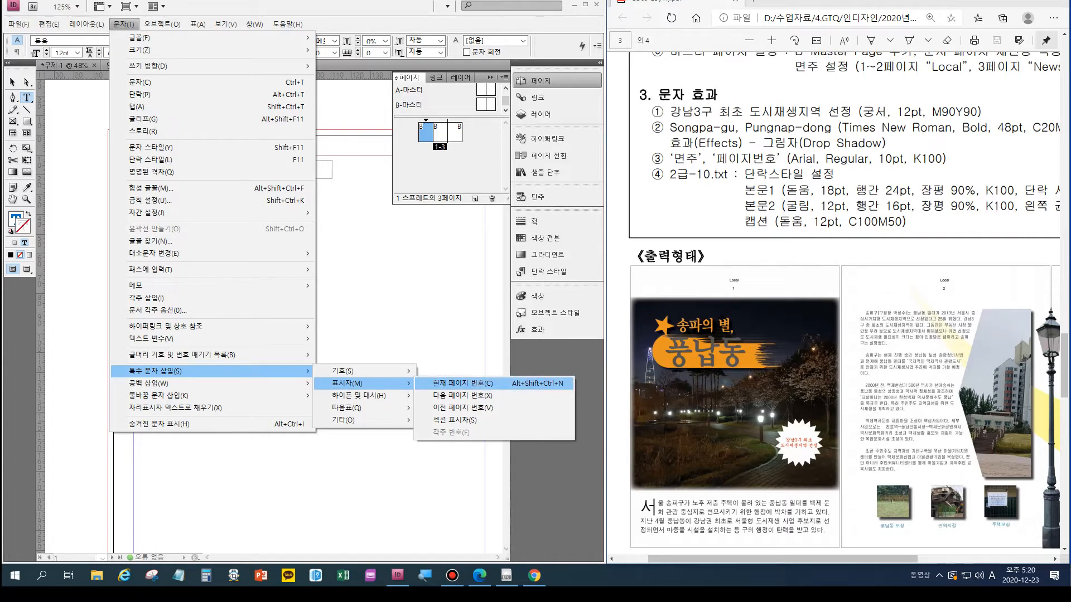
{"action": "left_click", "coordinate": [462, 383]}
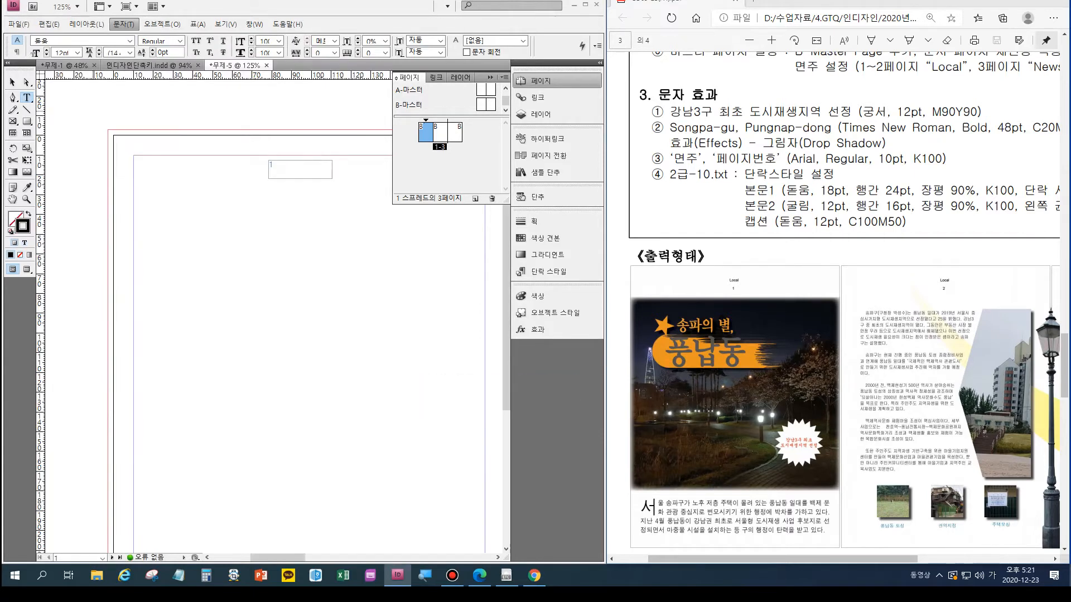
- Check the page-numbering shortcut in the 인디자인단축키.indd document and return to the brochure
{"action": "left_click", "coordinate": [149, 66]}
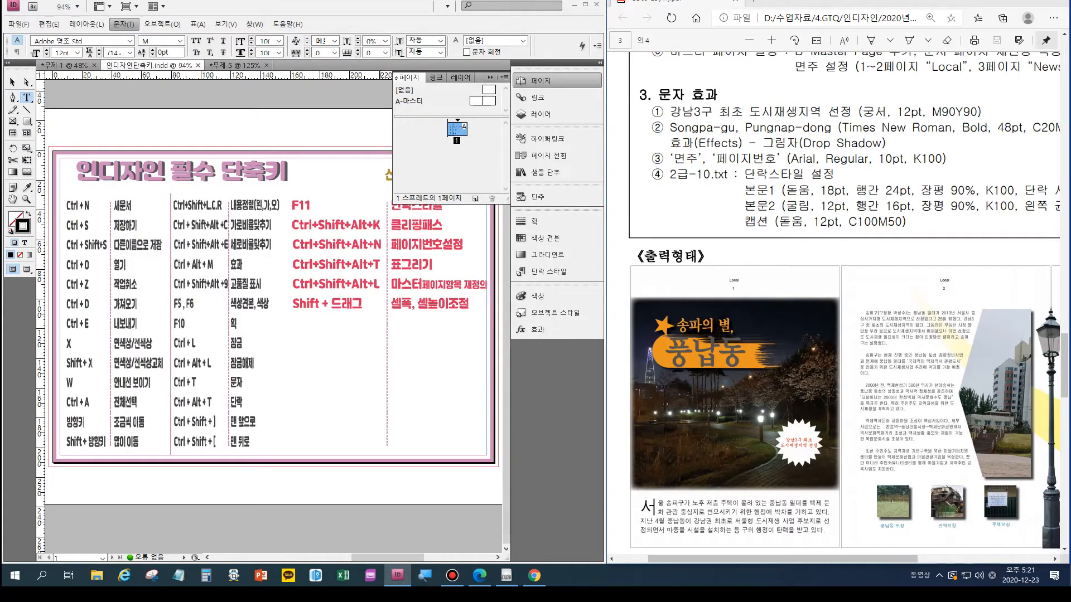
{"action": "left_click", "coordinate": [490, 78]}
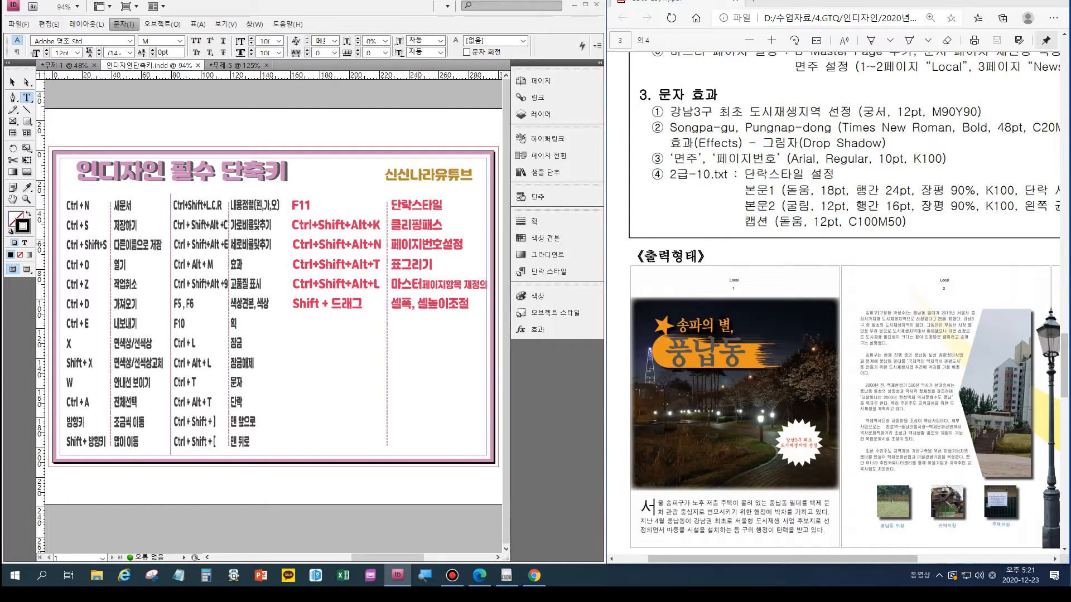
{"action": "left_click", "coordinate": [236, 65]}
- Centre the page number horizontally within its text frame
{"action": "left_click", "coordinate": [281, 169]}
{"action": "key", "text": "ctrl+a"}
{"action": "key", "text": "ctrl+shift+c"}
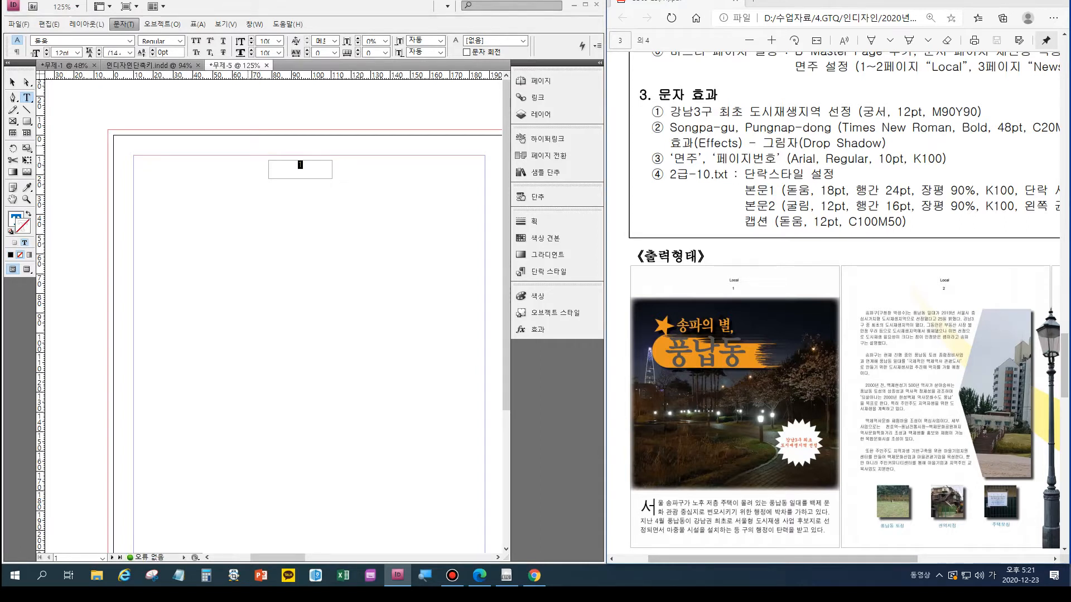
{"action": "key", "text": "Escape"}
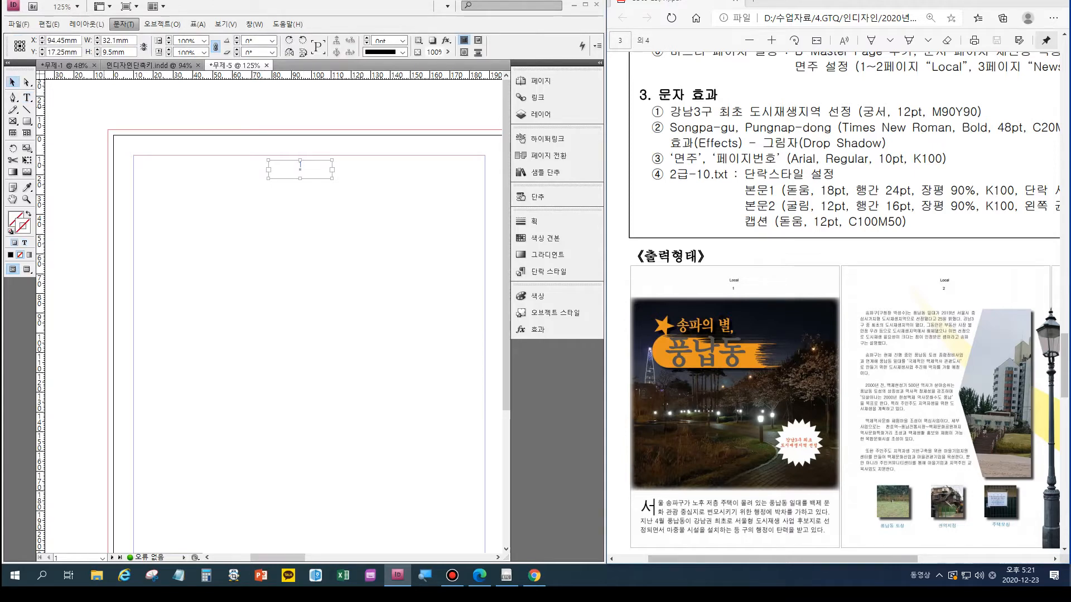
- Save the brochure in the GTQ folder as an InDesign CS4 document named with the exam number, the examinee's name and the suffix -2
{"action": "left_click", "coordinate": [19, 24]}
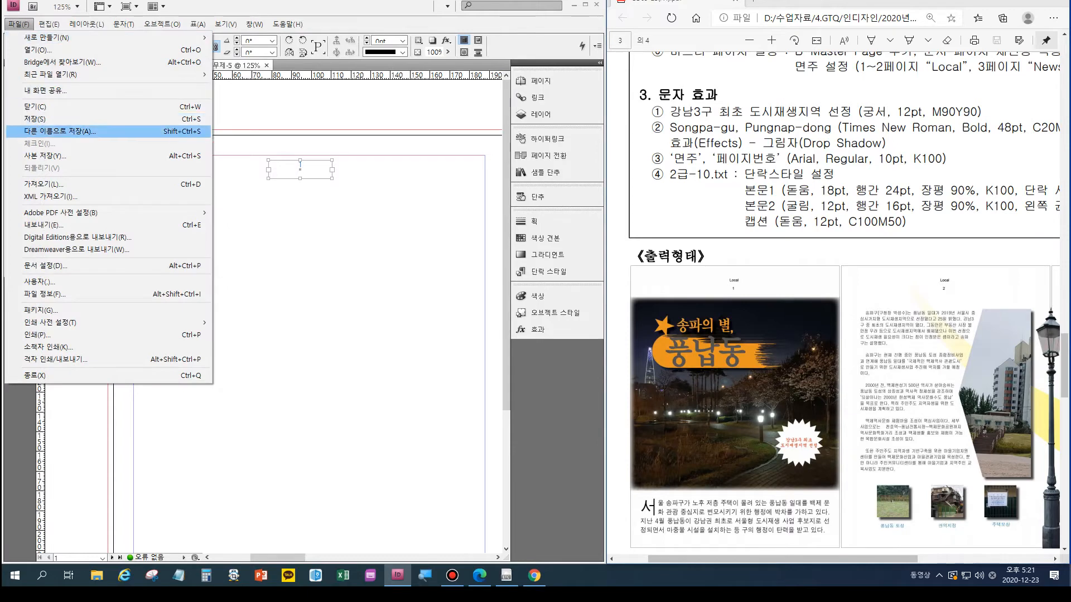
{"action": "left_click", "coordinate": [62, 119]}
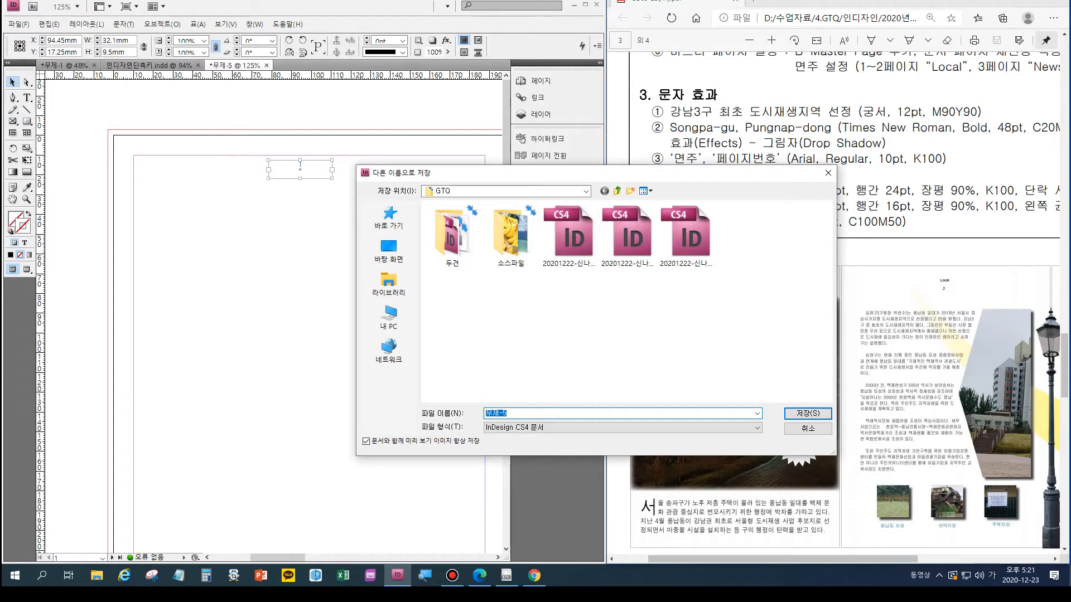
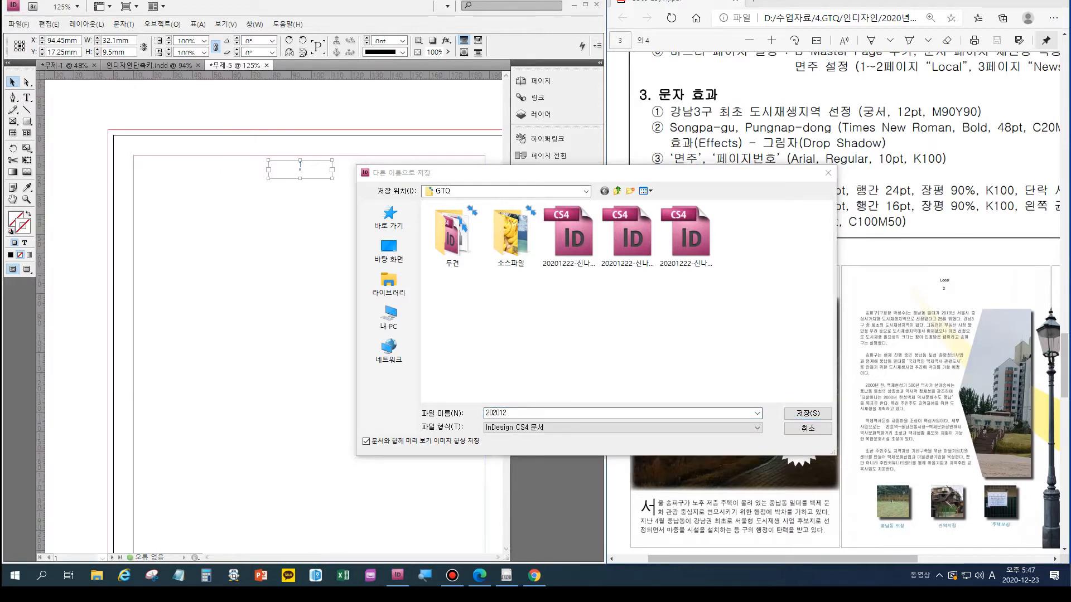
{"action": "left_click", "coordinate": [510, 413]}
{"action": "left_click", "coordinate": [510, 413]}
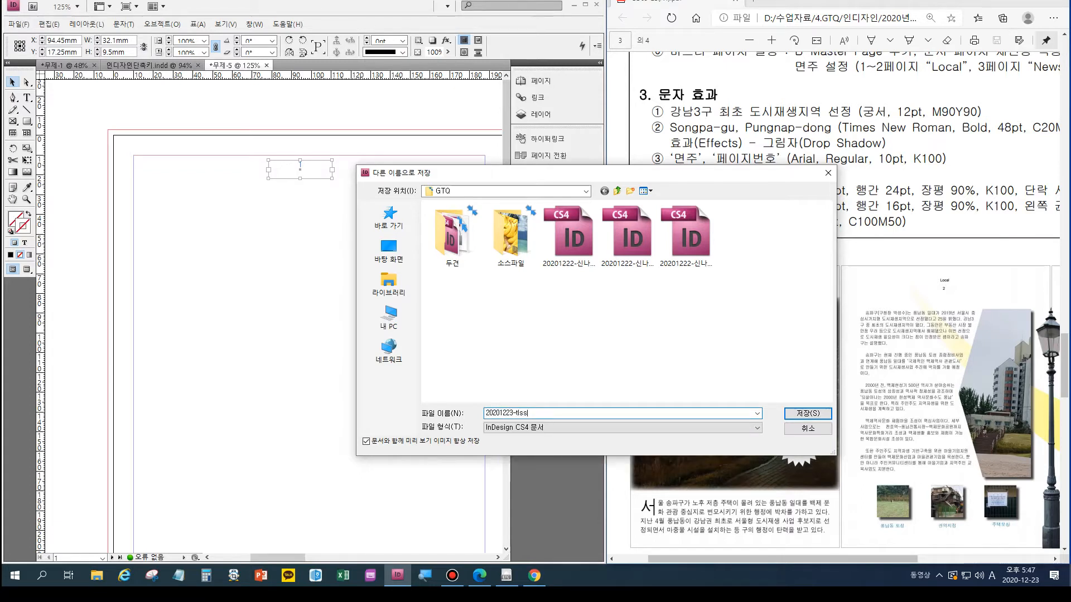
{"action": "key", "text": "Hangul"}
{"action": "key", "text": "Return"}
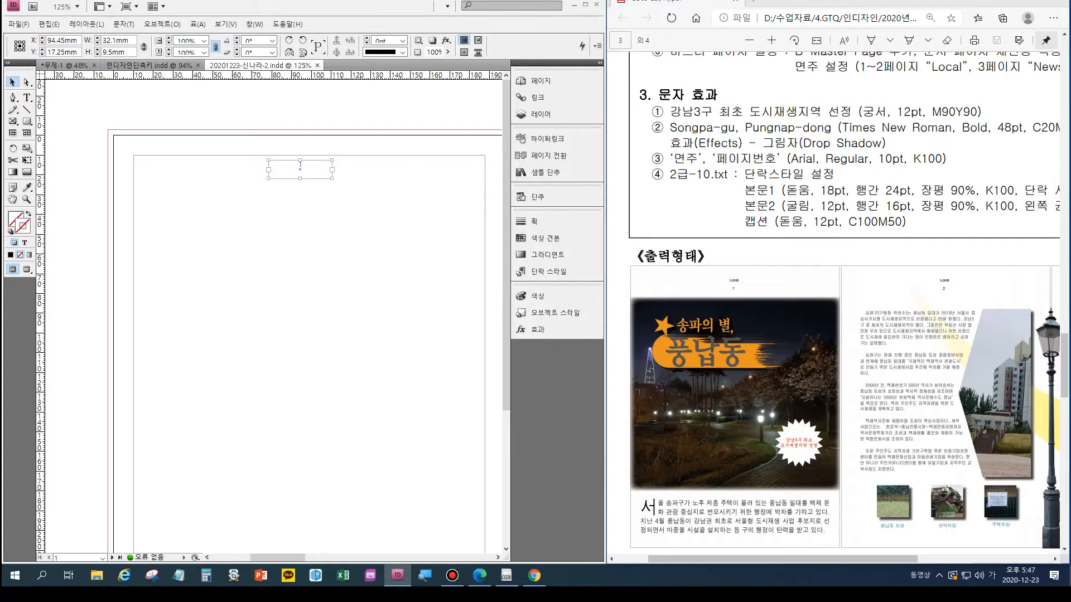
- Draw a text frame of the same width directly above the page number frame and enter "Local" in it
{"action": "double_click", "coordinate": [300, 164]}
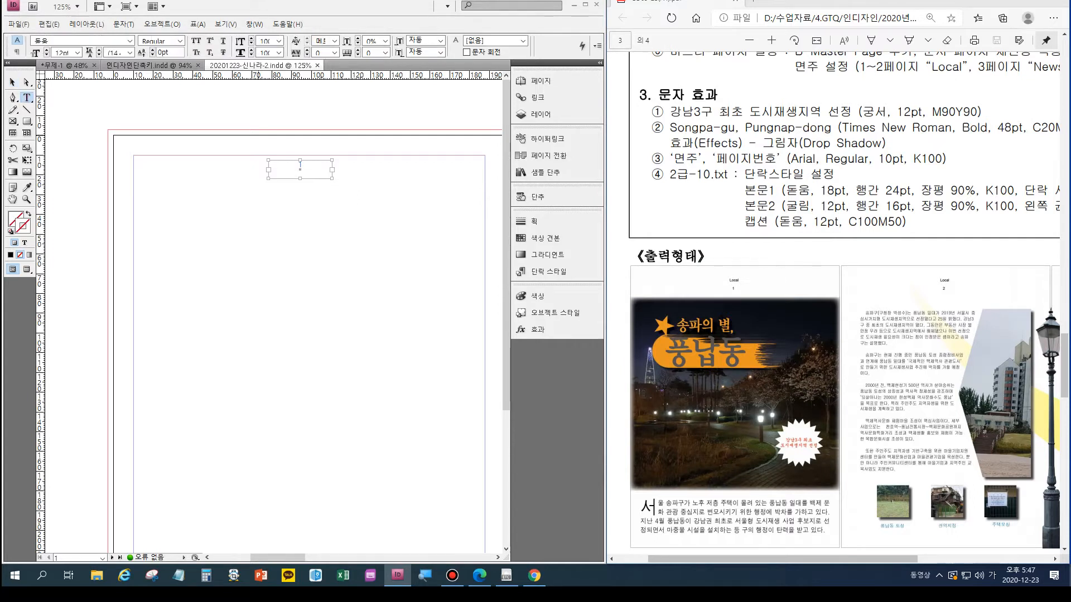
{"action": "left_click_drag", "start_coordinate": [268, 144], "coordinate": [331, 155]}
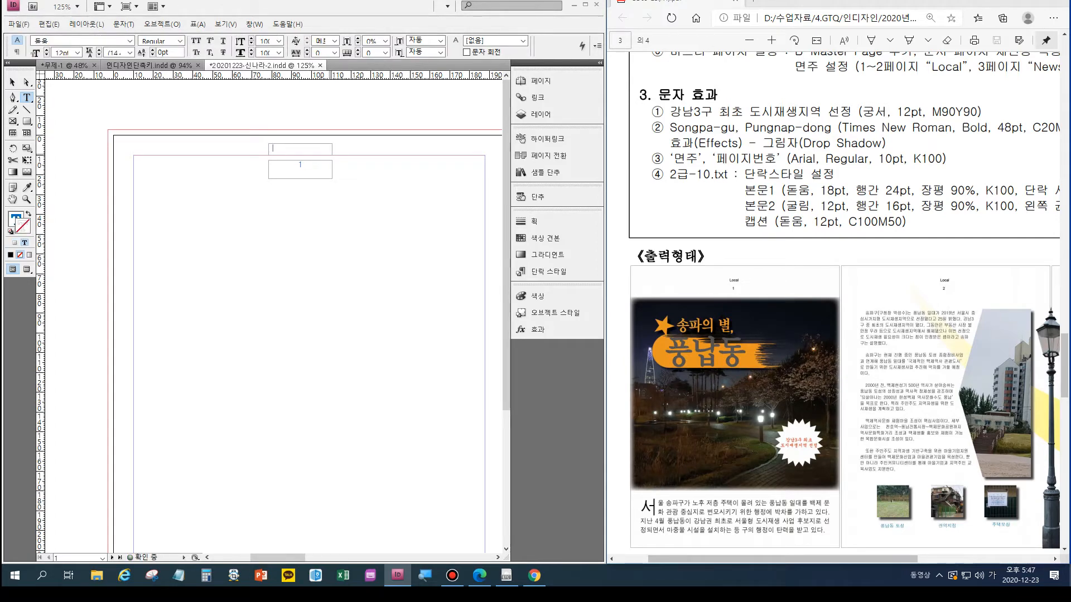
{"action": "type", "text": "ㄴㅏ"}
{"action": "key", "text": "BackSpace"}
{"action": "type", "text": "OC"}
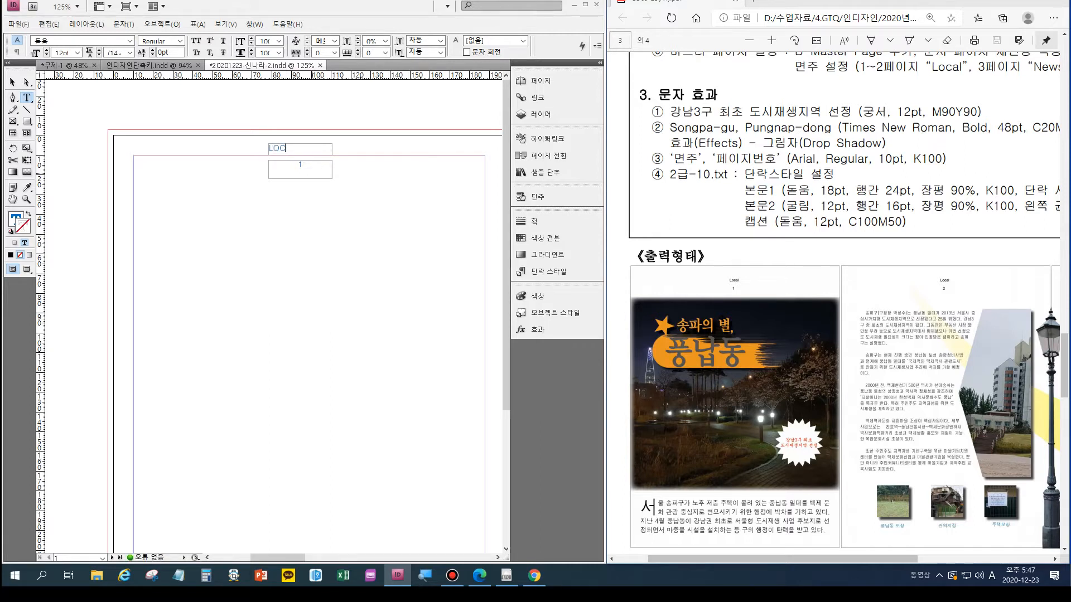
{"action": "key", "text": "BackSpace"}
{"action": "key", "text": "BackSpace"}
{"action": "type", "text": "ocal"}
- Format the "Local" text in Arial at 10 pt and centre it in its frame
{"action": "key", "text": "ctrl+a"}
{"action": "key", "text": "ctrl+t"}
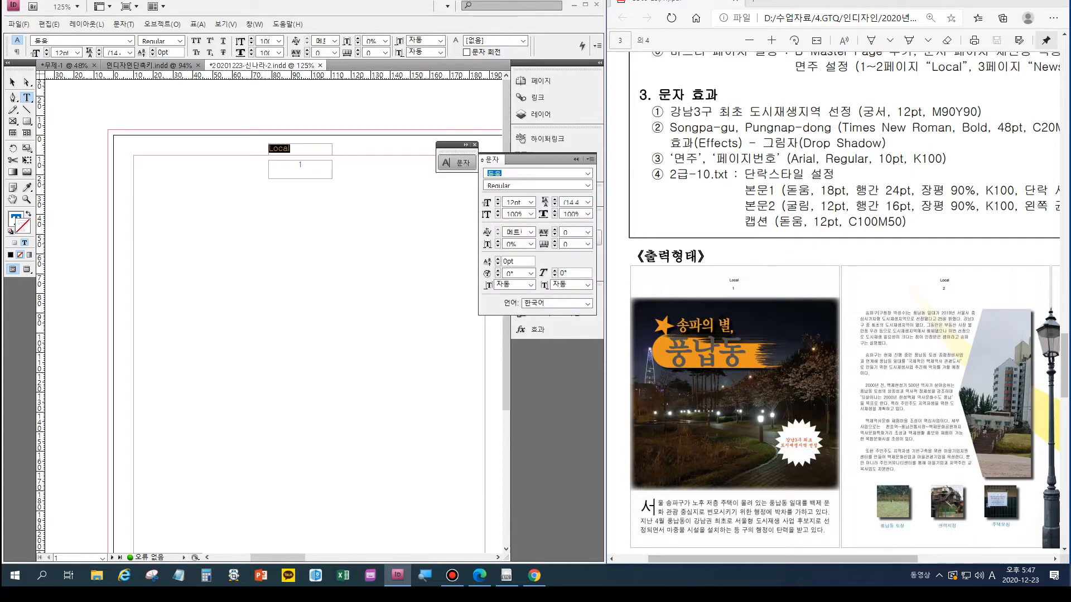
{"action": "left_click", "coordinate": [588, 173]}
{"action": "scroll", "coordinate": [580, 334], "scroll_direction": "down", "scroll_amount": 9}
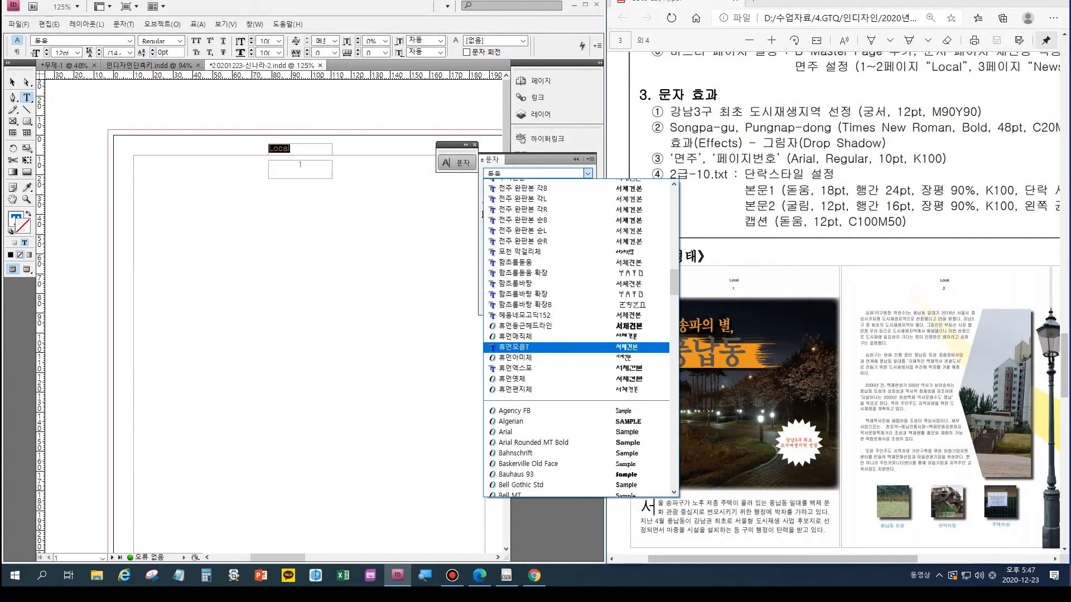
{"action": "scroll", "coordinate": [558, 364], "scroll_direction": "down", "scroll_amount": 4}
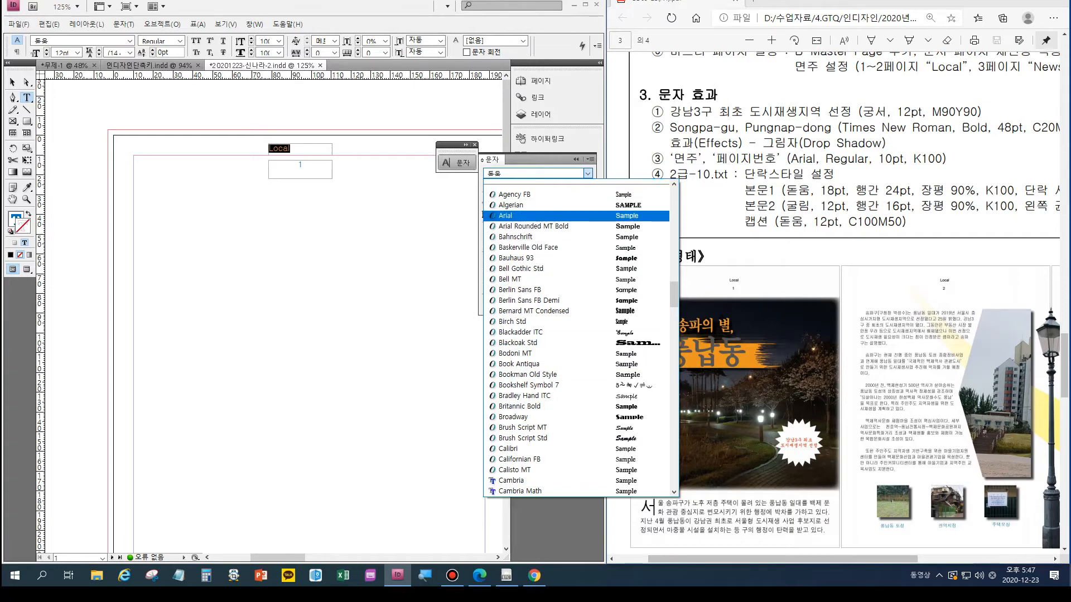
{"action": "left_click", "coordinate": [524, 215]}
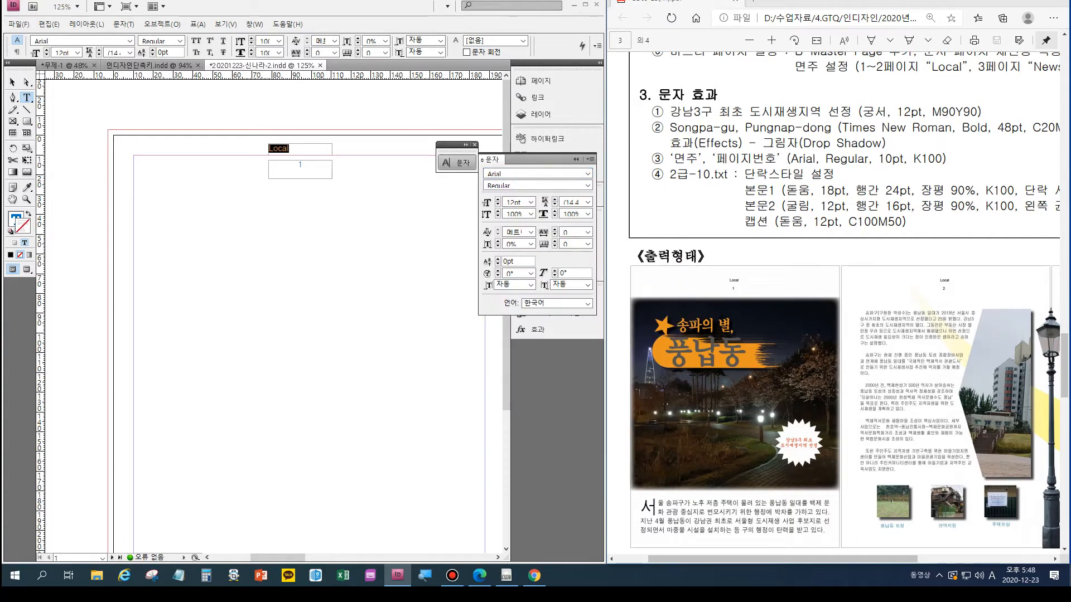
{"action": "key", "text": "ctrl+shift+comma"}
{"action": "key", "text": "ctrl+shift+c"}
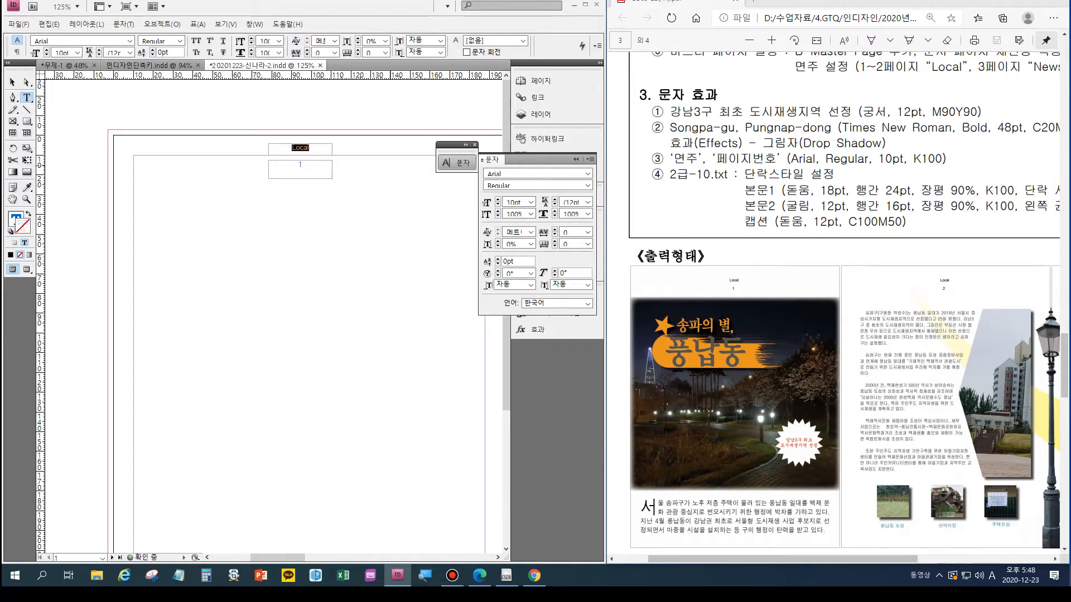
- Format the page number on page 1 in Arial at 10 pt
{"action": "key", "text": "Escape"}
{"action": "left_click", "coordinate": [299, 167]}
{"action": "double_click", "coordinate": [300, 165]}
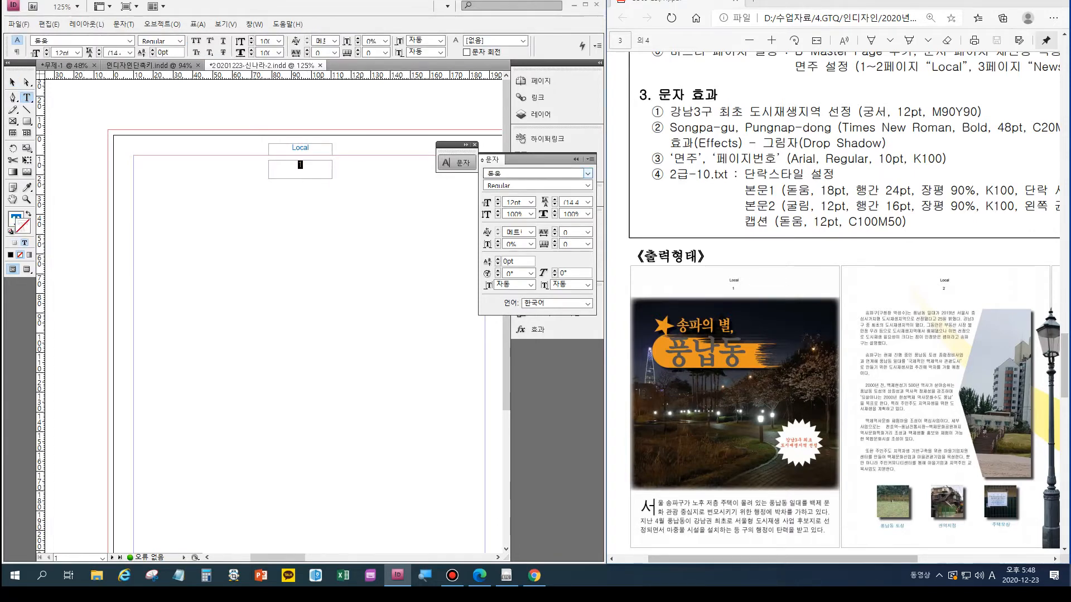
{"action": "left_click", "coordinate": [588, 174]}
{"action": "scroll", "coordinate": [569, 351], "scroll_direction": "down", "scroll_amount": 7}
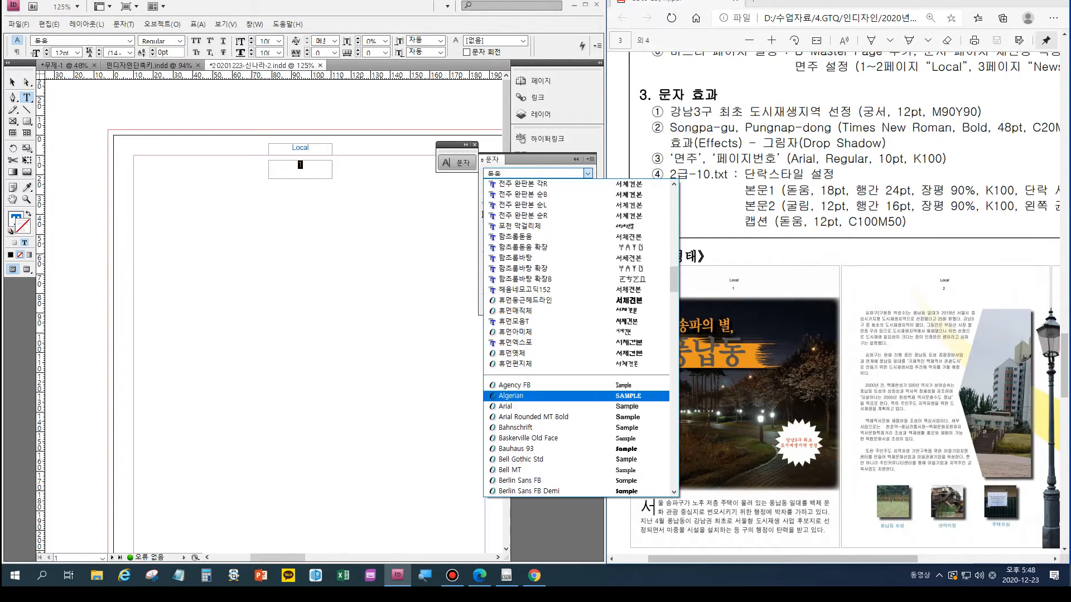
{"action": "left_click", "coordinate": [505, 406]}
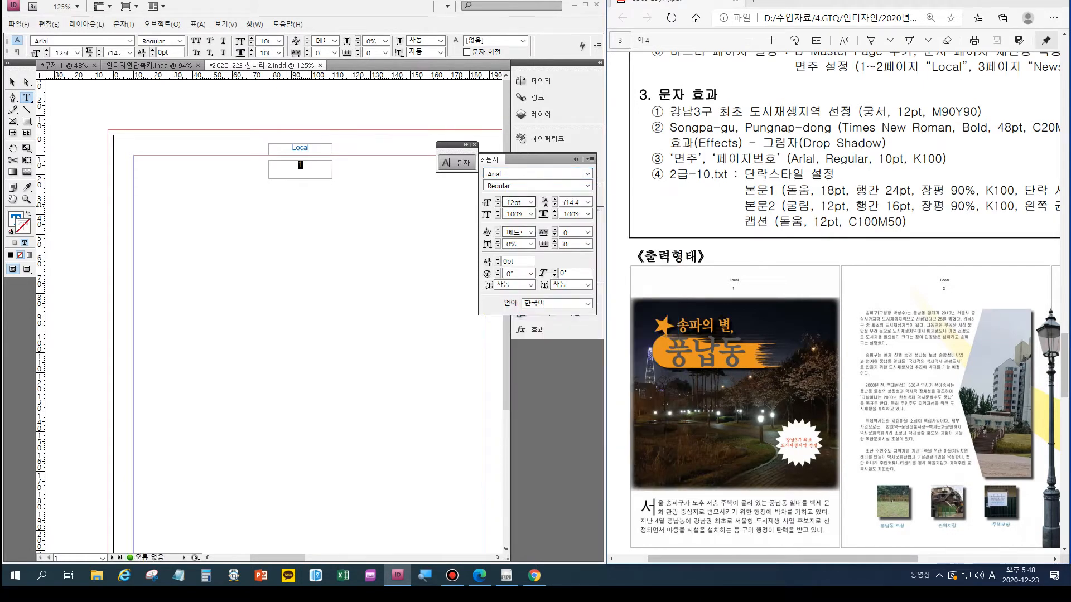
{"action": "left_click", "coordinate": [498, 204]}
{"action": "left_click", "coordinate": [498, 205]}
- Copy the "Local" and page number frames from page 1 to the matching positions on pages 2 and 3
{"action": "key", "text": "ctrl+alt+0"}
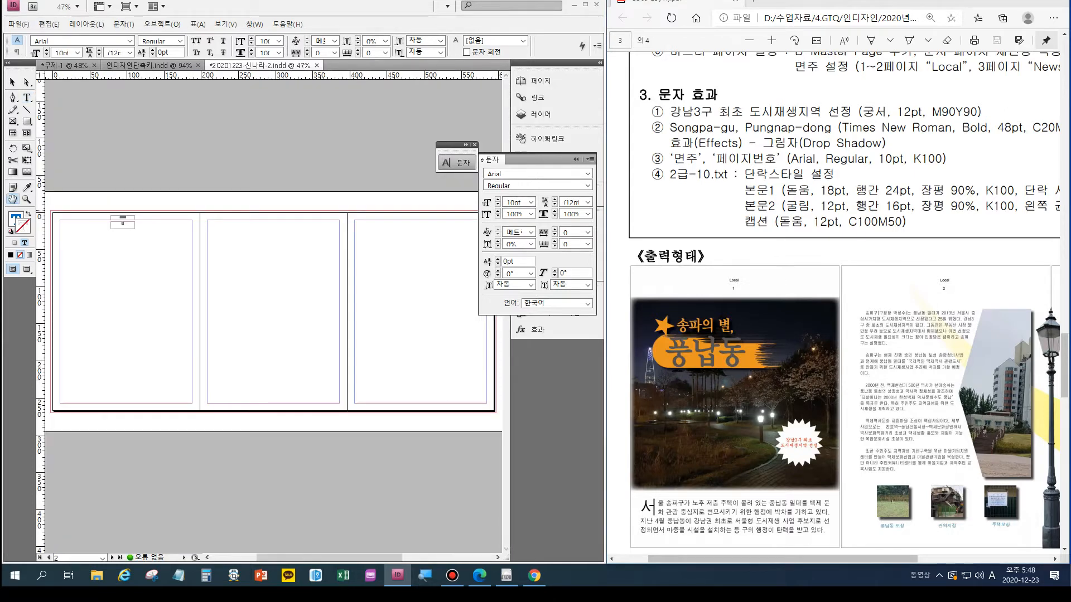
{"action": "key", "text": "Escape"}
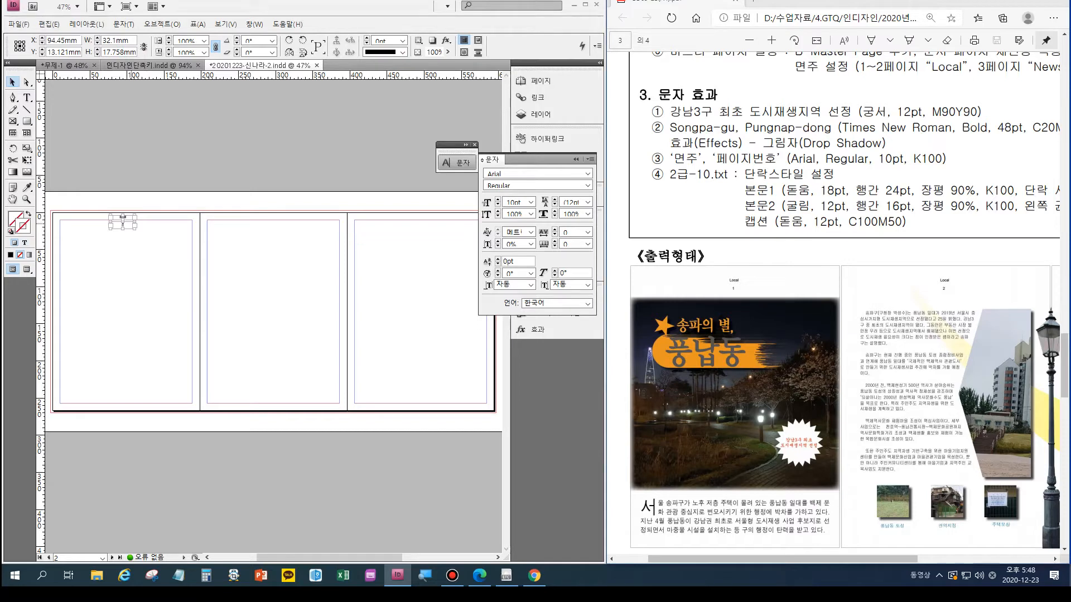
{"action": "left_click_drag", "start_coordinate": [122, 221], "coordinate": [419, 222]}
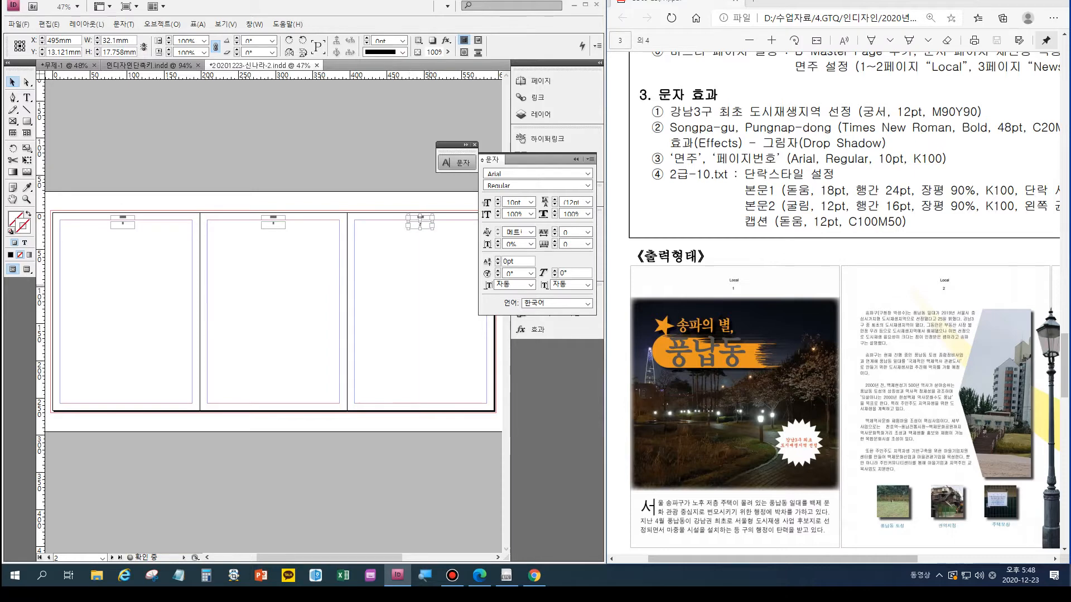
{"action": "left_click", "coordinate": [27, 199]}
{"action": "left_click_drag", "start_coordinate": [249, 202], "coordinate": [324, 260]}
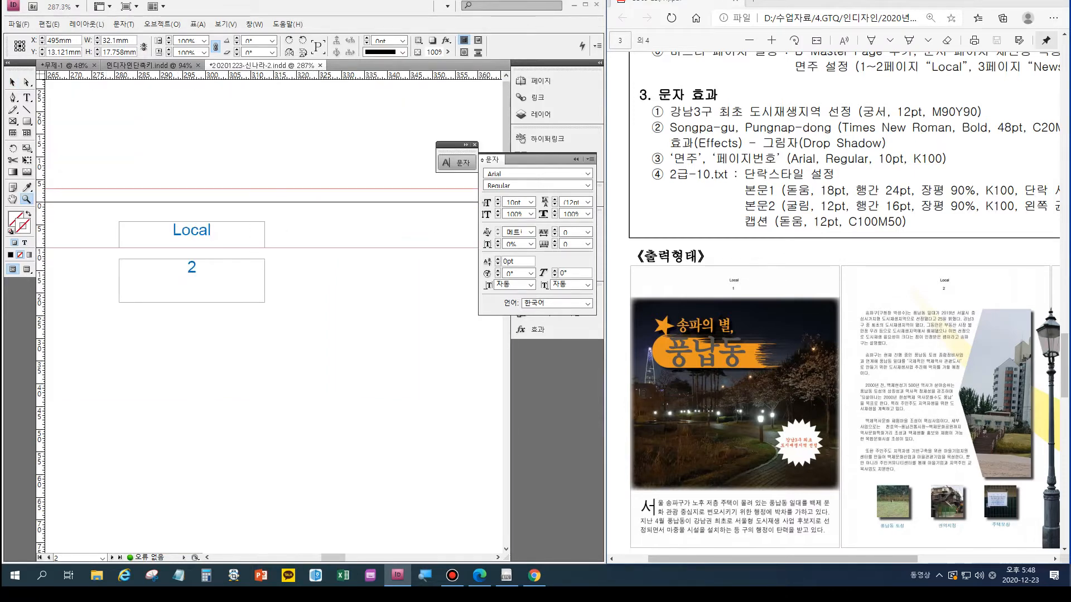
{"action": "double_click", "coordinate": [13, 199]}
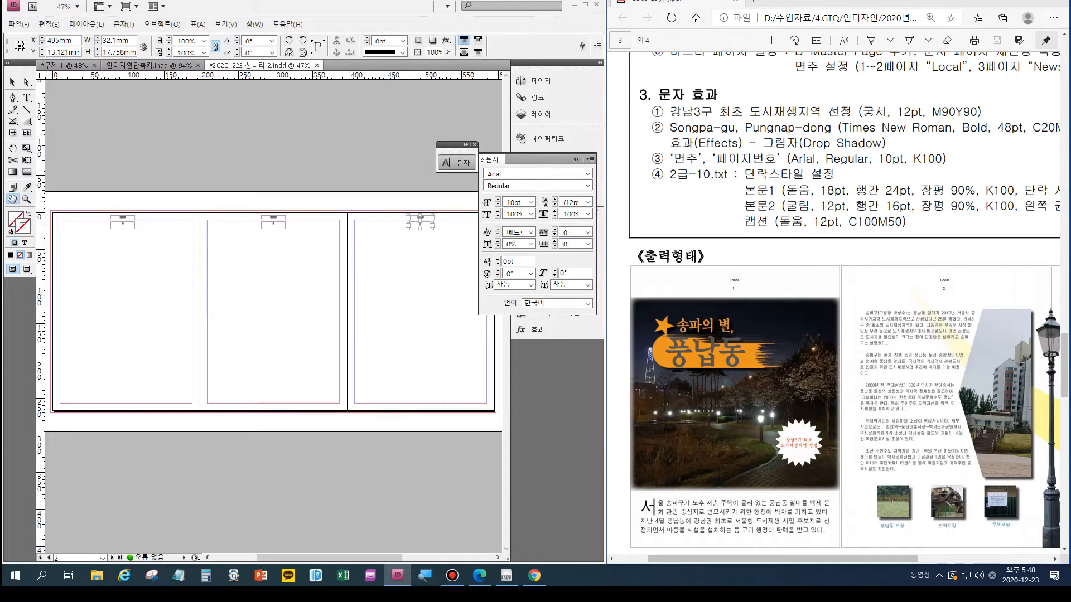
- Delete the word "Local" from the header frame on page 3
{"action": "left_click", "coordinate": [27, 199]}
{"action": "left_click_drag", "start_coordinate": [408, 206], "coordinate": [452, 243]}
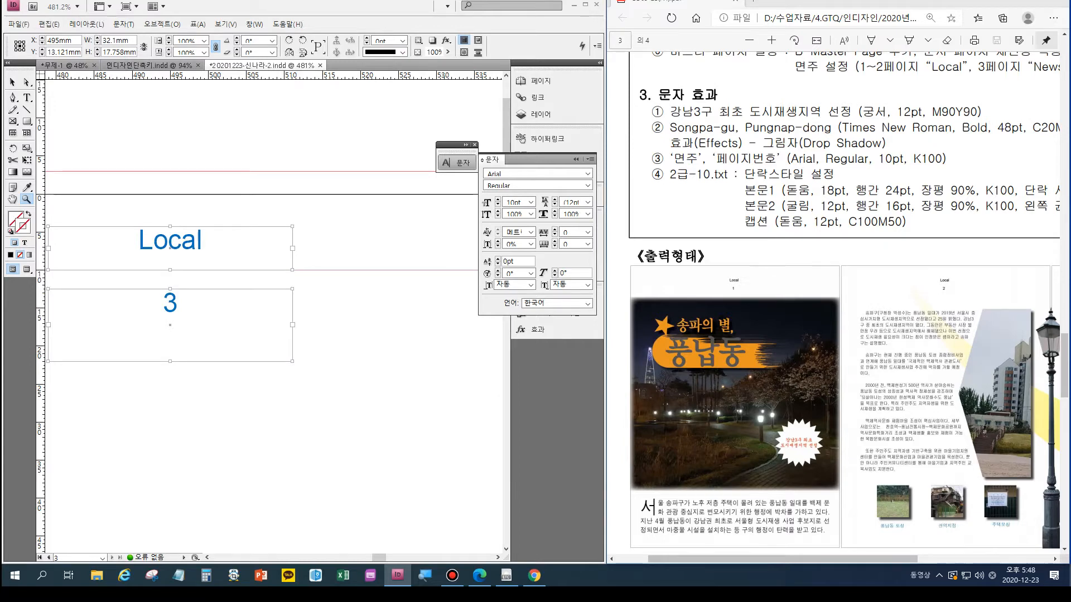
{"action": "key", "text": "t"}
{"action": "left_click", "coordinate": [196, 240]}
{"action": "key", "text": "Left"}
{"action": "key", "text": "Left"}
{"action": "key", "text": "Left"}
{"action": "key", "text": "Left"}
{"action": "key", "text": "Left"}
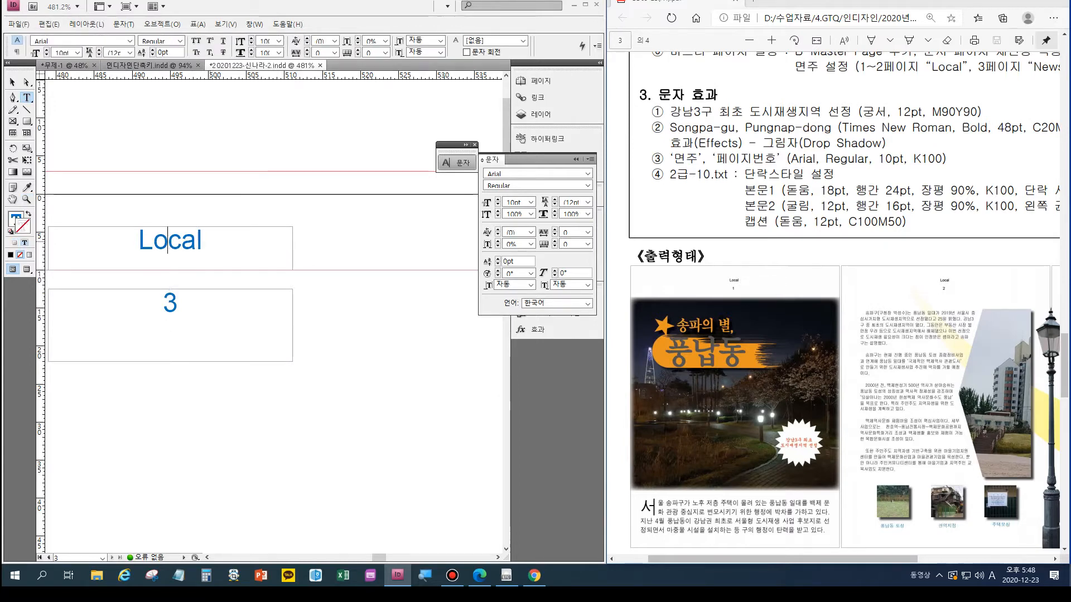
{"action": "key", "text": "Delete"}
{"action": "key", "text": "Delete"}
{"action": "key", "text": "Delete"}
{"action": "key", "text": "Delete"}
{"action": "key", "text": "Delete"}
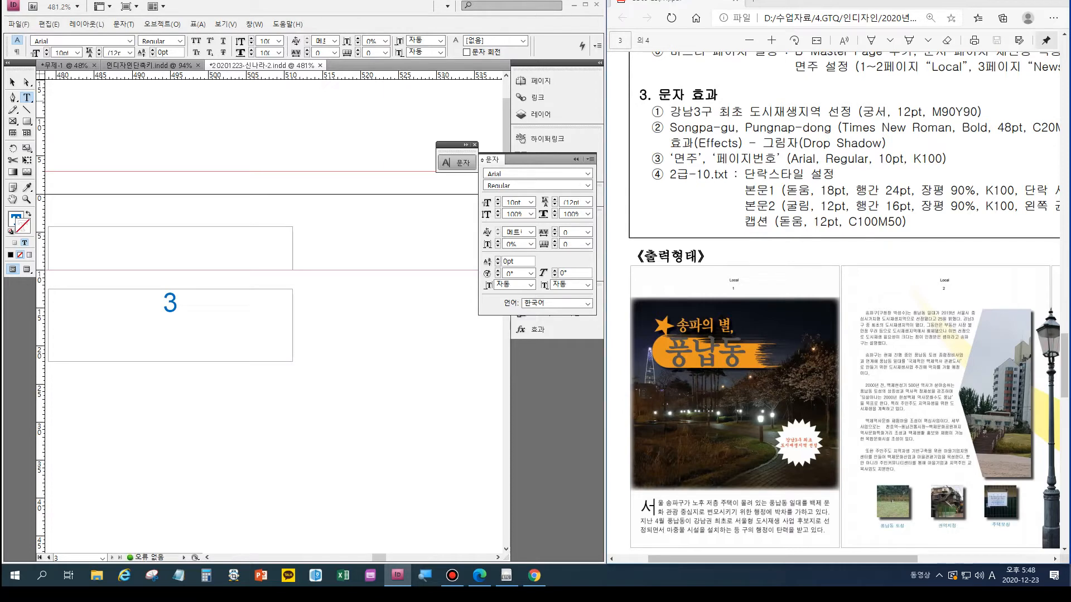
- Duplicate page 1's header and page number frames to the same horizontal centre and height on pages 2 and 3
{"action": "left_click_drag", "start_coordinate": [782, 559], "coordinate": [821, 559]}
{"action": "scroll", "coordinate": [833, 391], "scroll_direction": "up", "scroll_amount": 1}
{"action": "scroll", "coordinate": [836, 304], "scroll_direction": "up", "scroll_amount": 1}
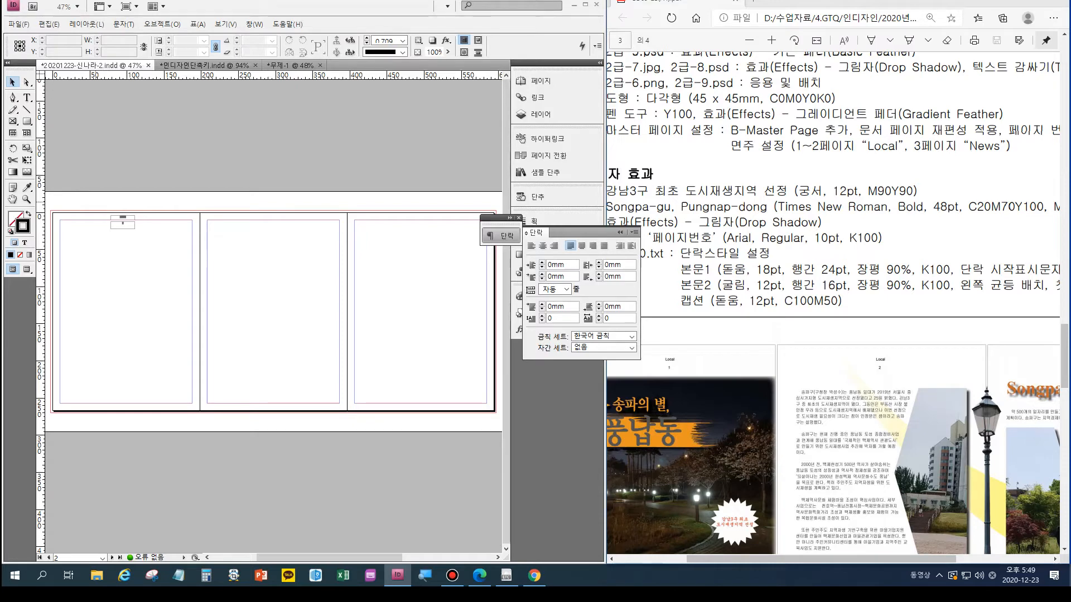
{"action": "left_click", "coordinate": [123, 222]}
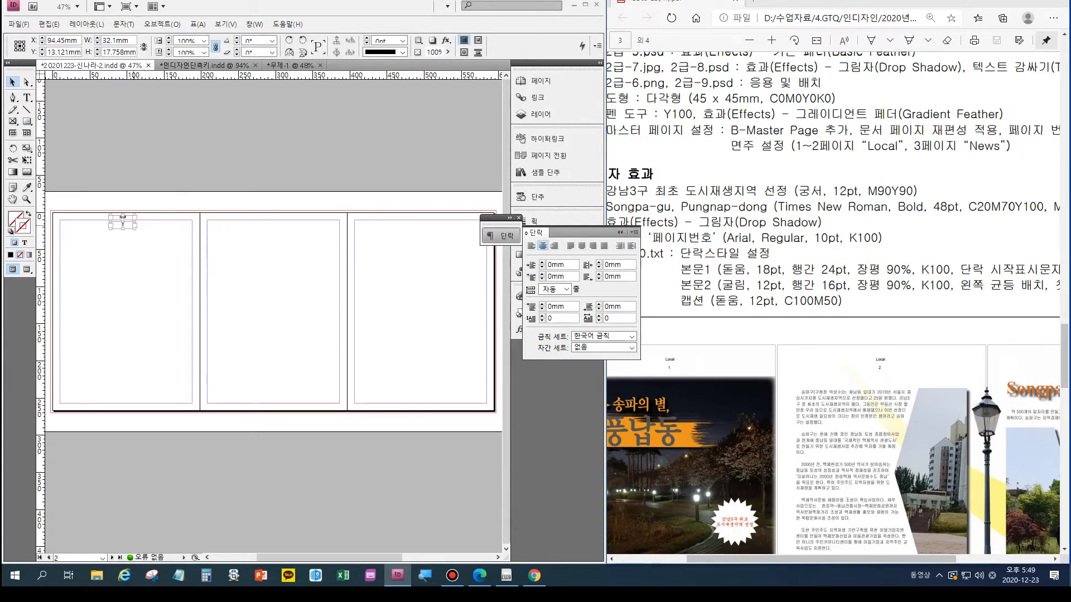
{"action": "left_click_drag", "start_coordinate": [123, 222], "coordinate": [425, 225]}
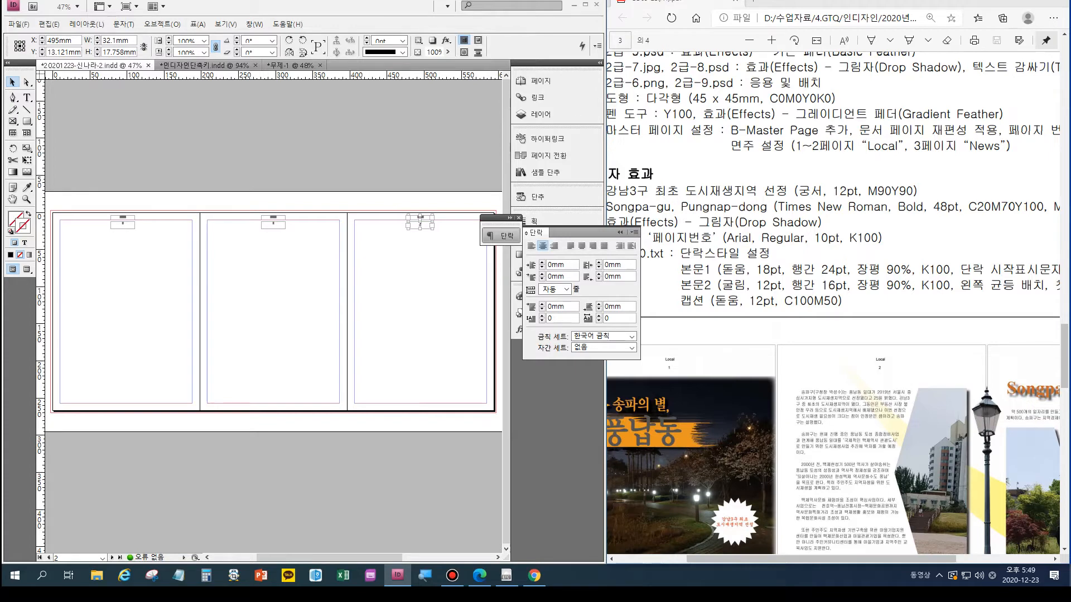
- Replace the page 3 header text with "News" and save the document
{"action": "key", "text": "ctrl+equal"}
{"action": "key", "text": "ctrl+equal"}
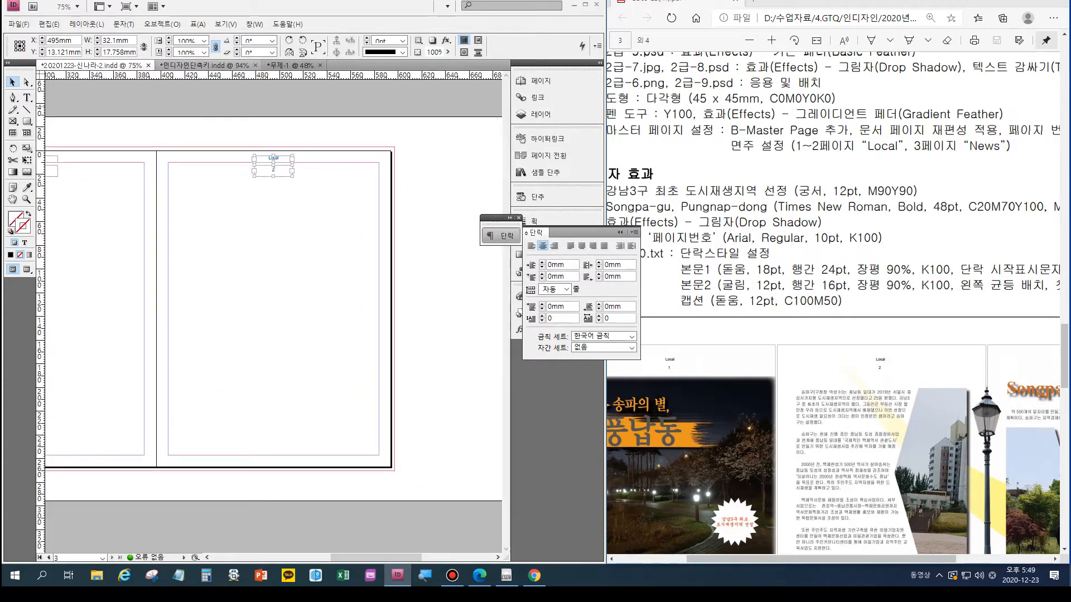
{"action": "key", "text": "ctrl+equal"}
{"action": "key", "text": "ctrl+shift+a"}
{"action": "key", "text": "ctrl+s"}
{"action": "key", "text": "t"}
{"action": "double_click", "coordinate": [274, 134]}
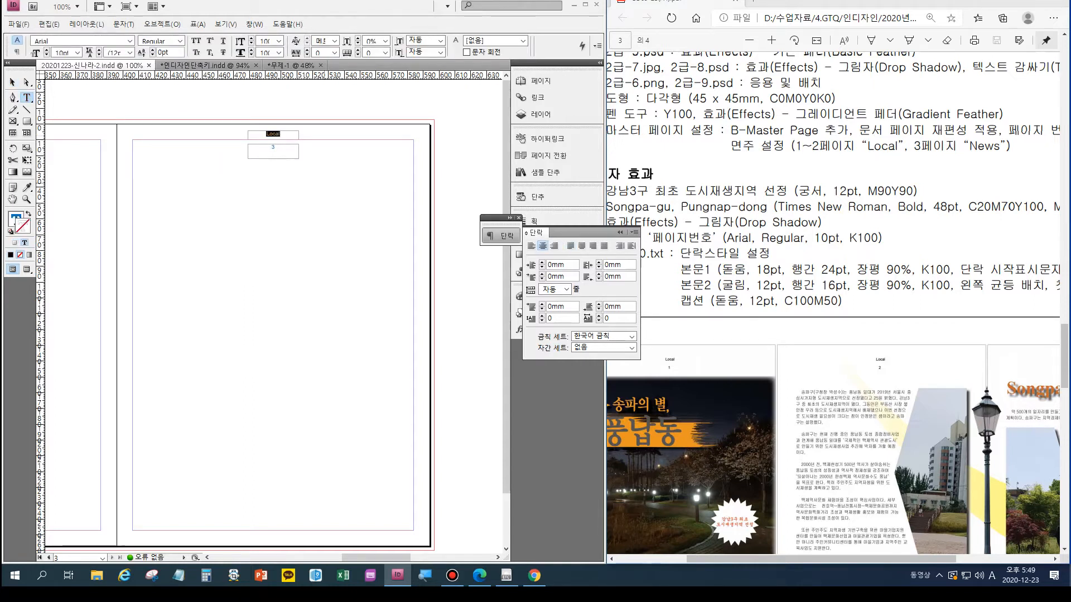
{"action": "type", "text": "News"}
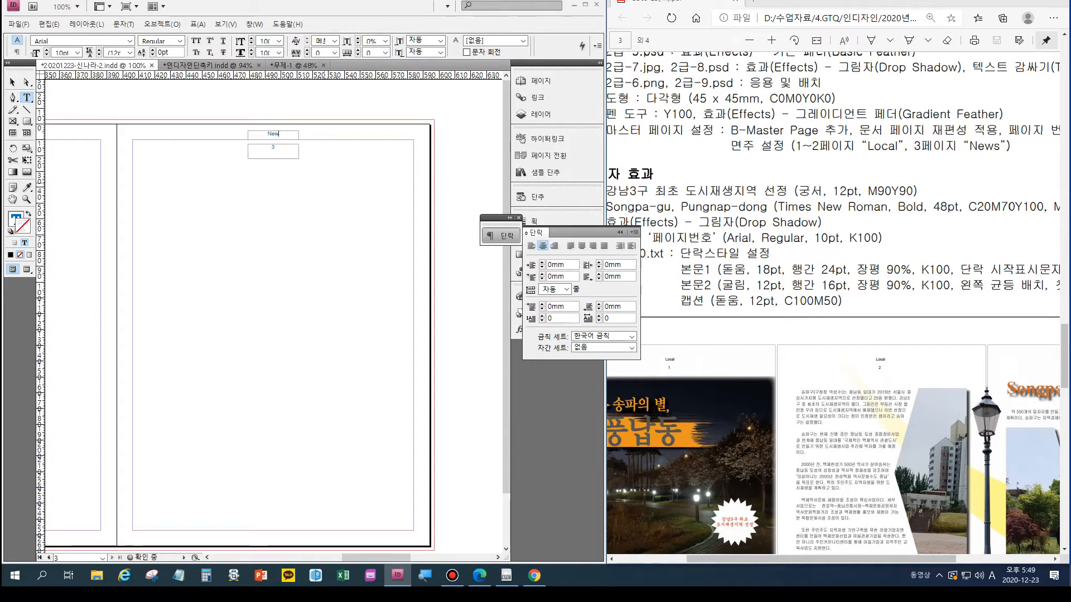
{"action": "key", "text": "alt"}
{"action": "key", "text": "alt"}
{"action": "key", "text": "alt"}
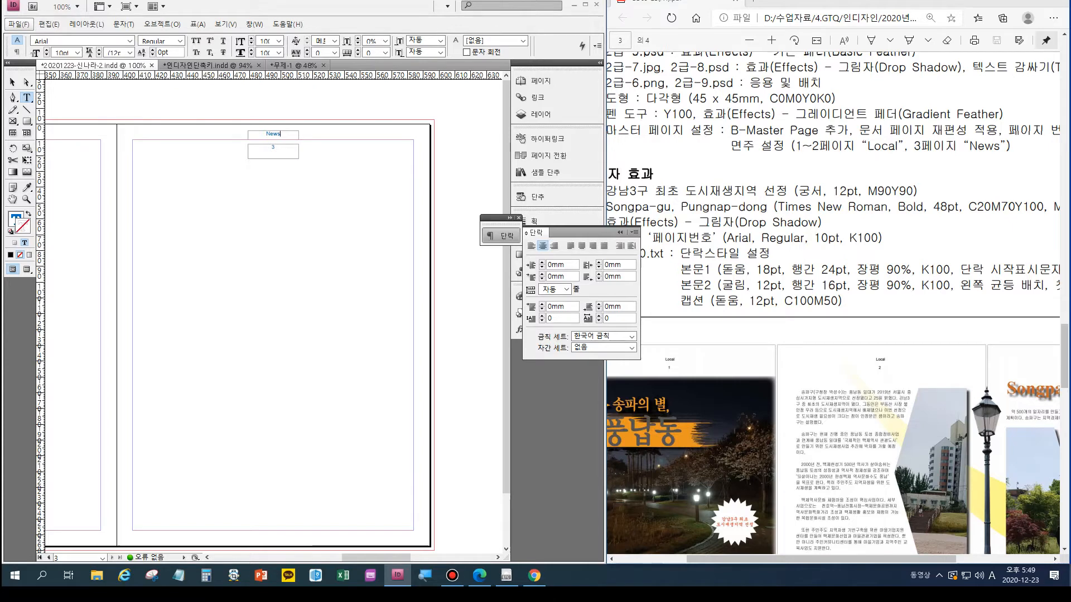
{"action": "key", "text": "alt"}
{"action": "key", "text": "ctrl+s"}
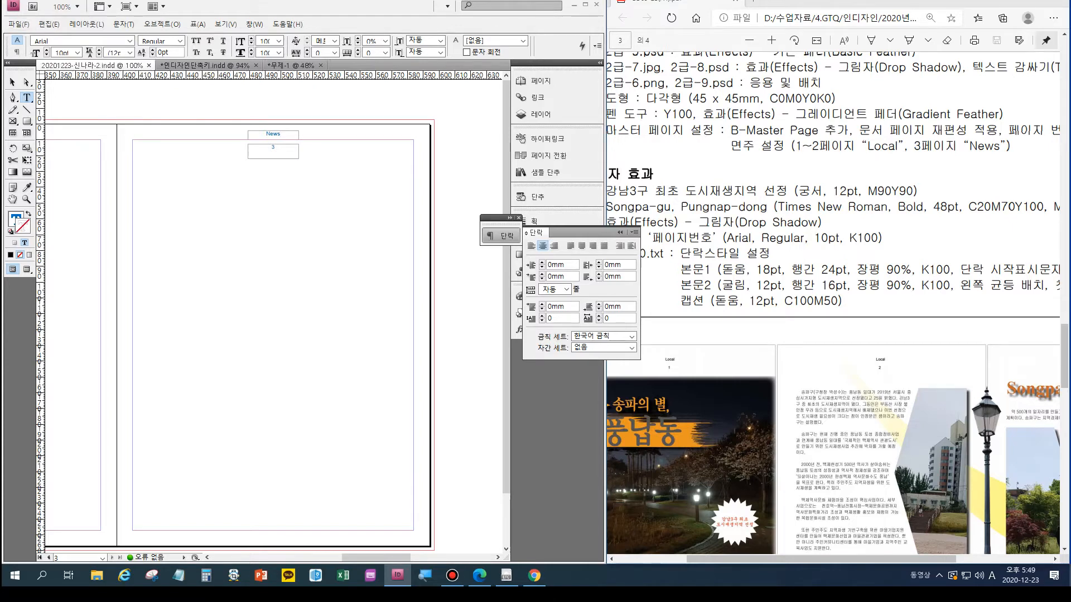
- Place the image 2급-5 below the header on page 1, about 211 mm wide and 135 mm high
{"action": "left_click", "coordinate": [756, 168]}
{"action": "scroll", "coordinate": [756, 168], "scroll_direction": "down", "scroll_amount": 2}
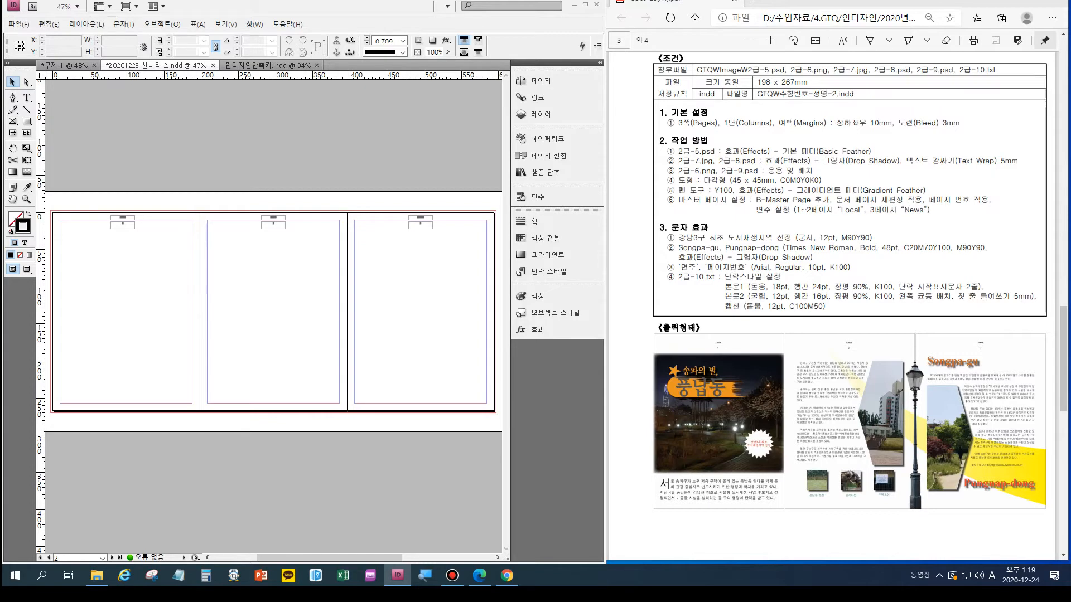
{"action": "key", "text": "ctrl+d"}
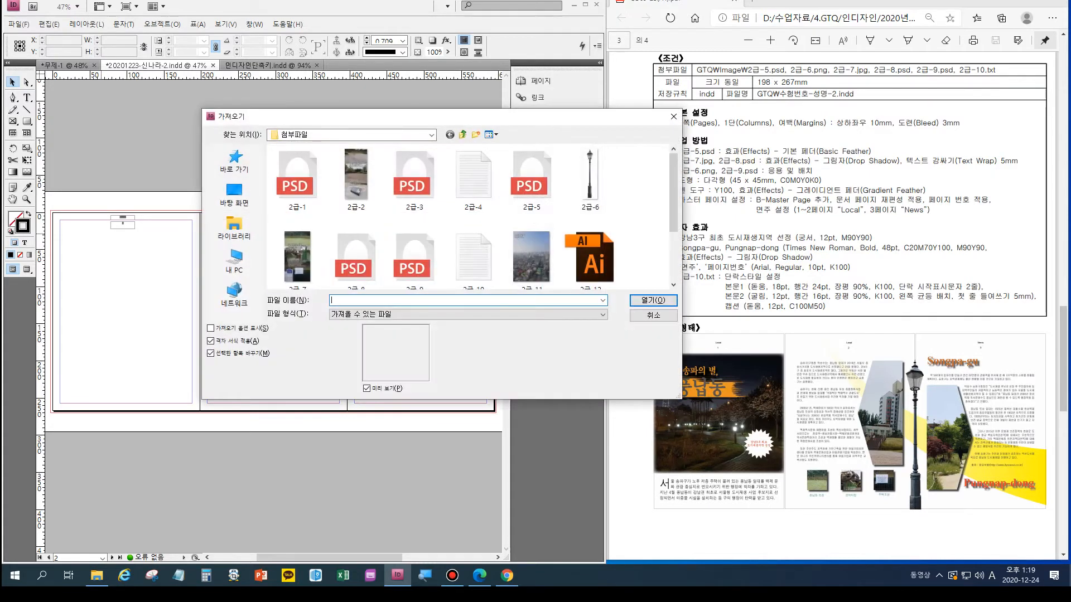
{"action": "left_click", "coordinate": [531, 179]}
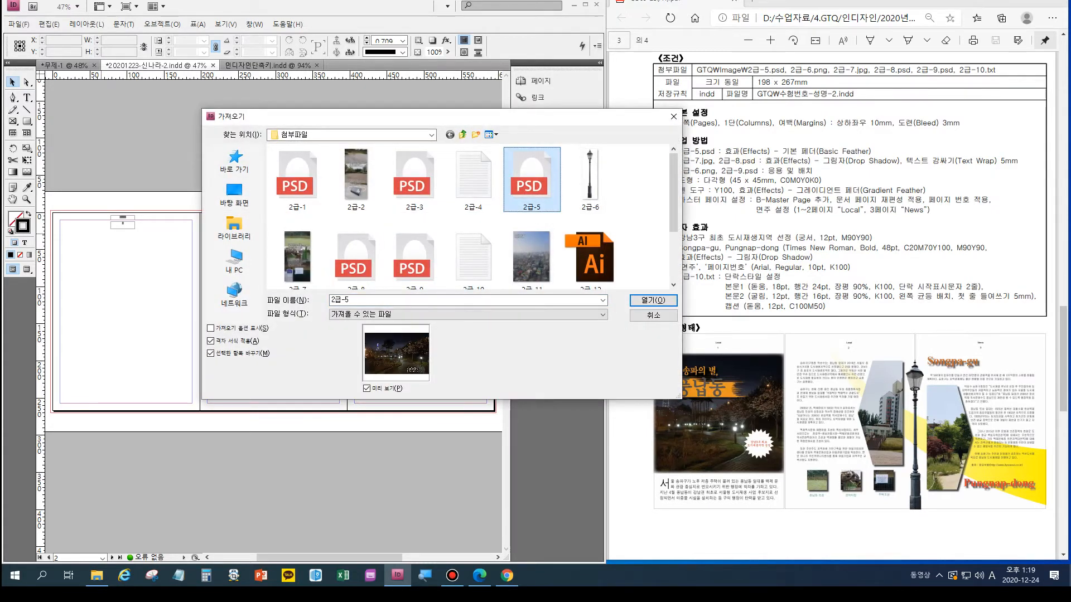
{"action": "key", "text": "Return"}
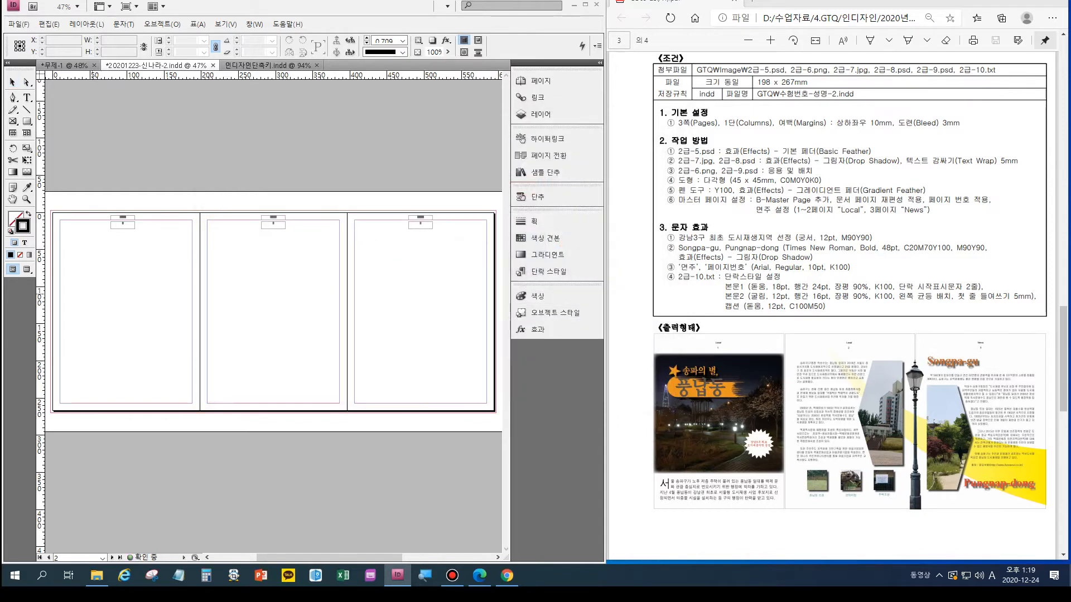
{"action": "left_click_drag", "start_coordinate": [123, 282], "coordinate": [200, 381]}
{"action": "left_click_drag", "start_coordinate": [199, 333], "coordinate": [207, 337]}
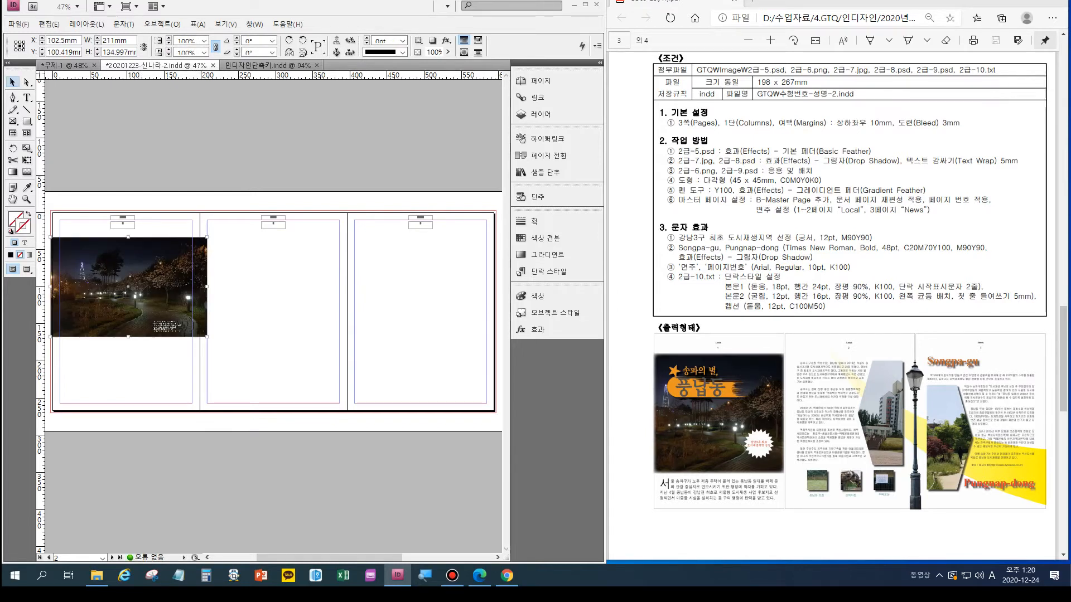
- Extend the night photo's frame downward to about 166 mm high and stretch the picture inside it to about 290 × 166 mm
{"action": "left_click_drag", "start_coordinate": [128, 337], "coordinate": [129, 360]}
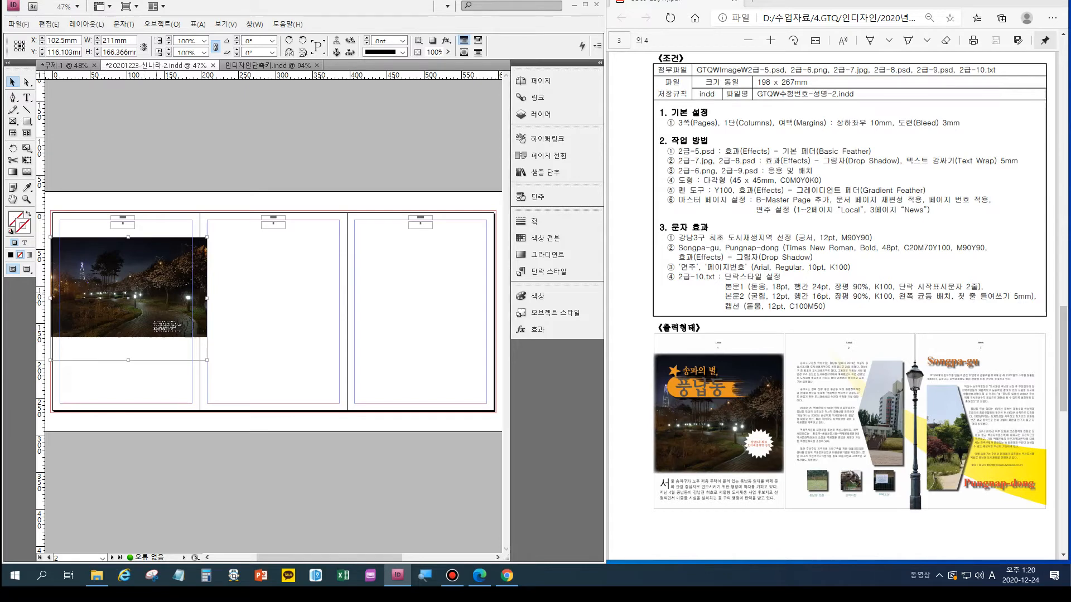
{"action": "key", "text": "a"}
{"action": "left_click_drag", "start_coordinate": [158, 301], "coordinate": [143, 281]}
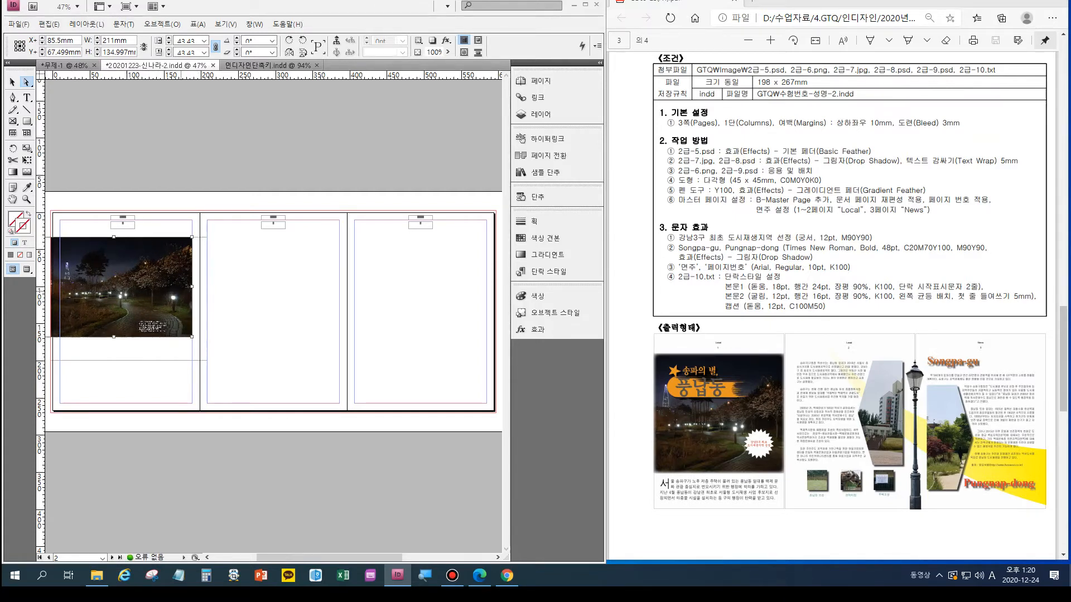
{"action": "left_click_drag", "start_coordinate": [191, 287], "coordinate": [251, 287]}
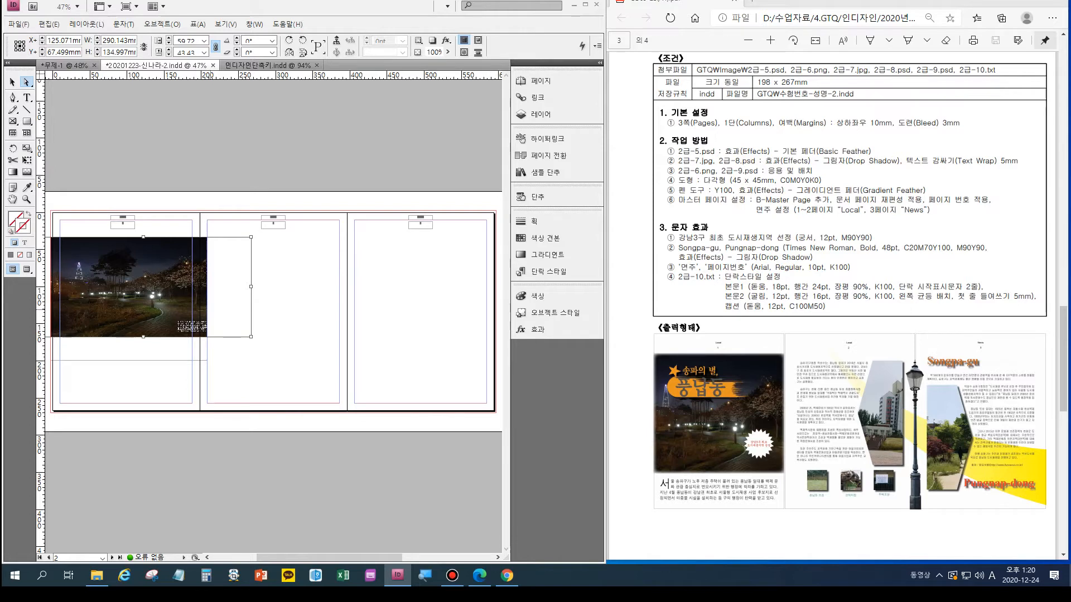
{"action": "left_click_drag", "start_coordinate": [143, 336], "coordinate": [143, 360]}
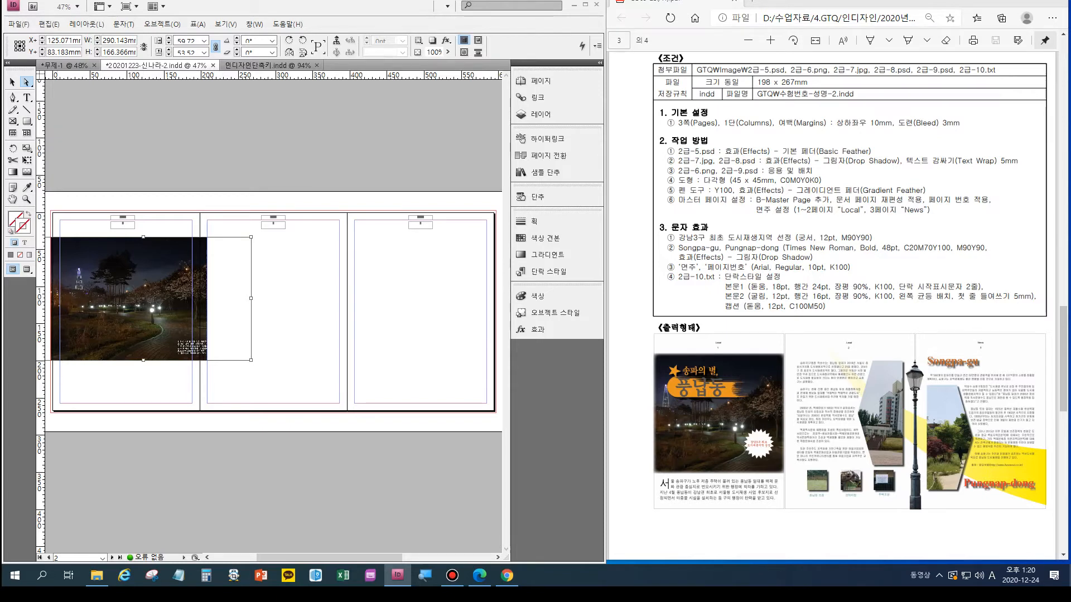
- Narrow the night photo's frame to 201 mm so it ends at the boundary between pages 1 and 2
{"action": "left_click", "coordinate": [12, 82]}
{"action": "left_click", "coordinate": [221, 393]}
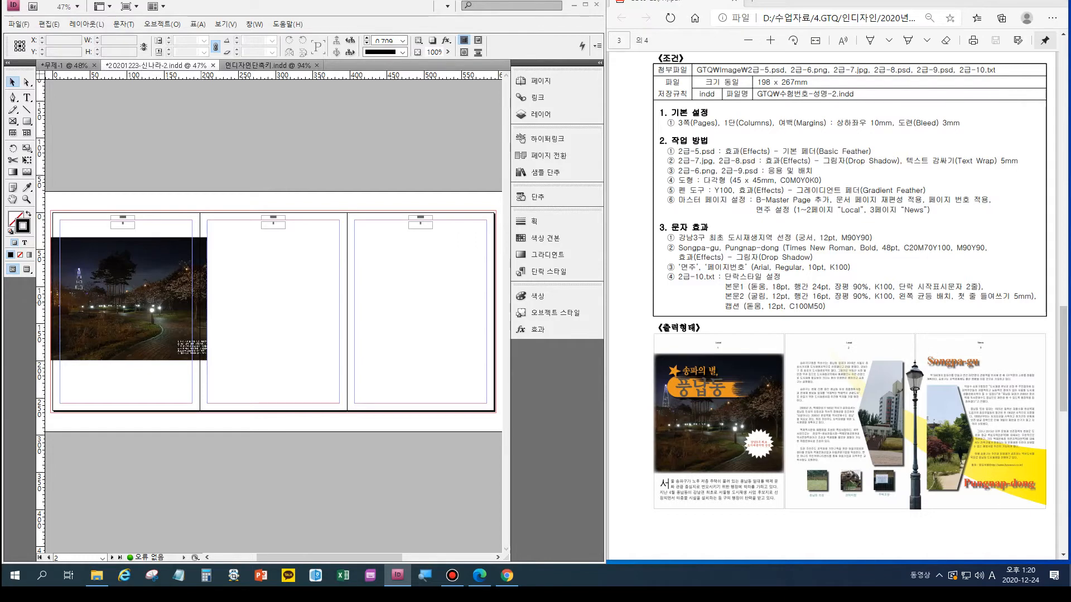
{"action": "left_click", "coordinate": [174, 316]}
{"action": "left_click_drag", "start_coordinate": [207, 298], "coordinate": [200, 298]}
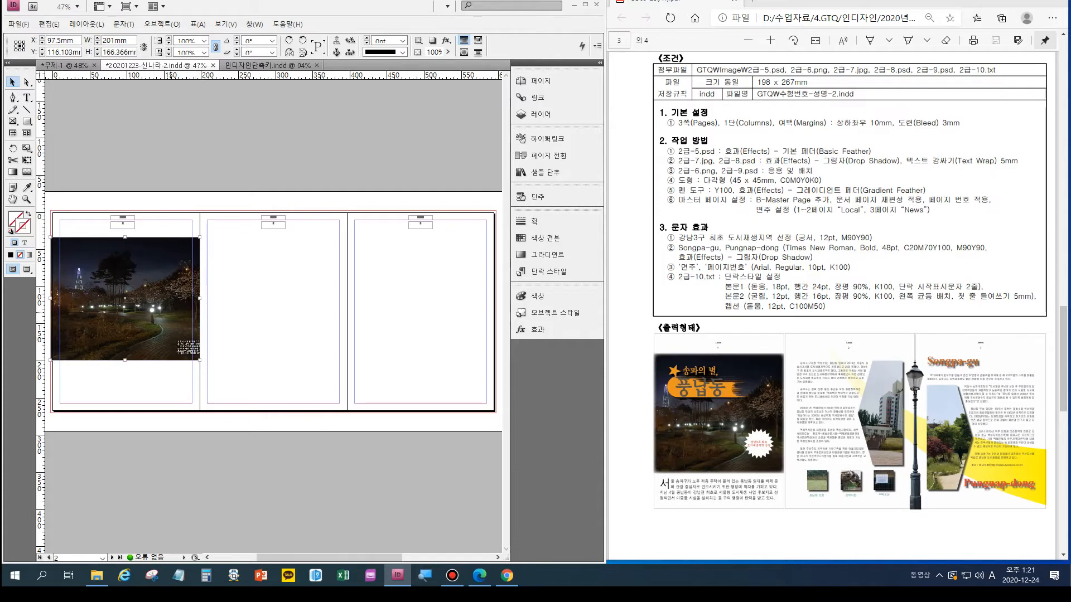
- Apply the Basic Feather effect to the night photo, with Drop Shadow turned off and the preview enabled
{"action": "key", "text": "ctrl+alt+m"}
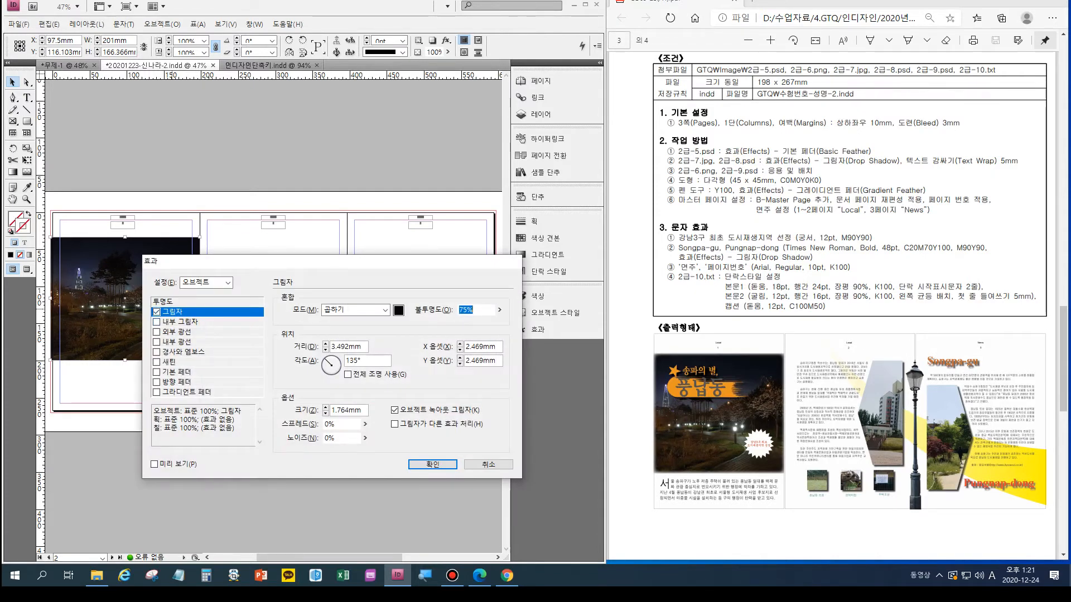
{"action": "left_click", "coordinate": [157, 312]}
{"action": "left_click", "coordinate": [157, 372]}
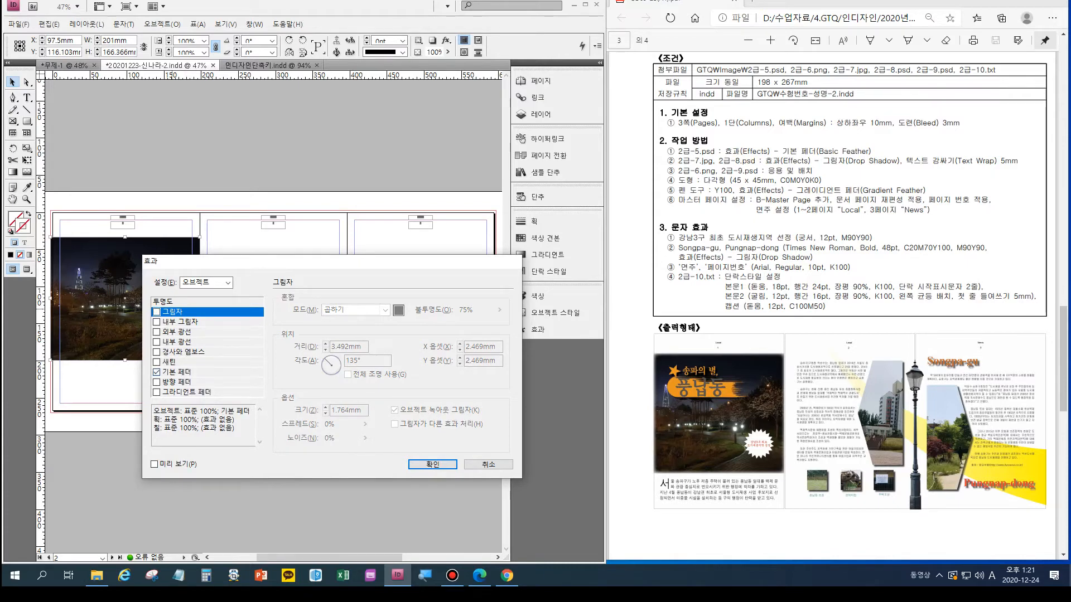
{"action": "left_click", "coordinate": [155, 464]}
{"action": "left_click_drag", "start_coordinate": [251, 261], "coordinate": [265, 306]}
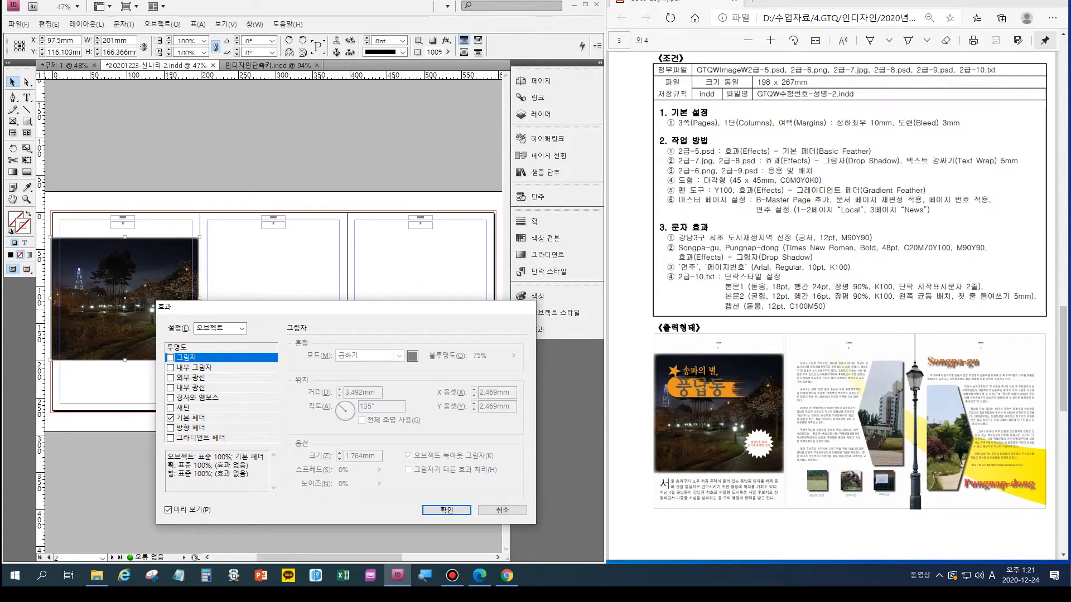
{"action": "left_click", "coordinate": [446, 510]}
{"action": "left_click", "coordinate": [357, 474]}
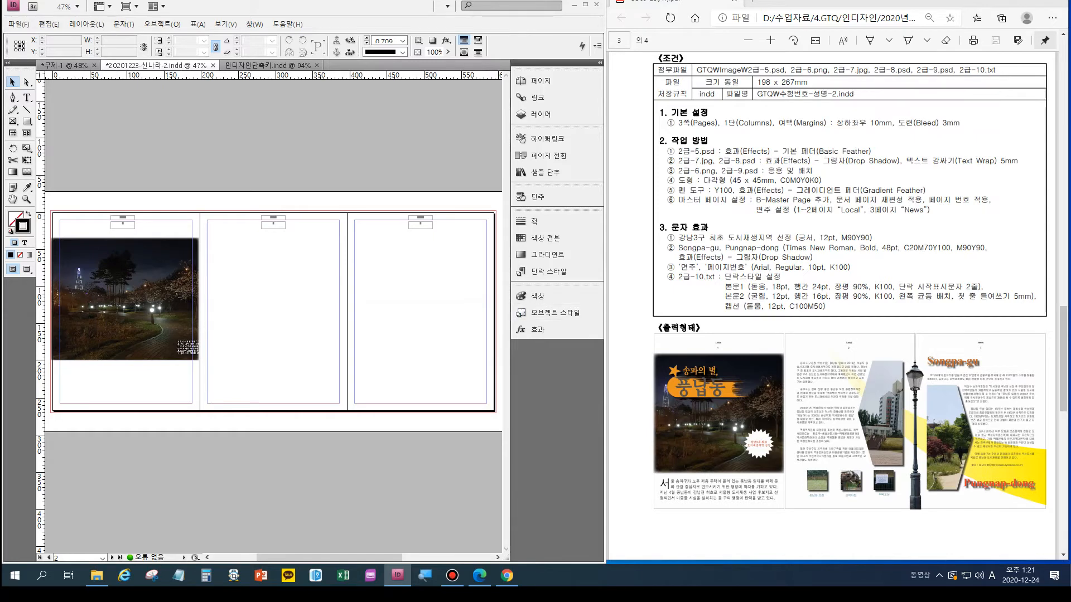
- Place the street lamp image 2급-6 across the boundary between pages 2 and 3, about 67 mm wide and 223 mm high
{"action": "key", "text": "ctrl+d"}
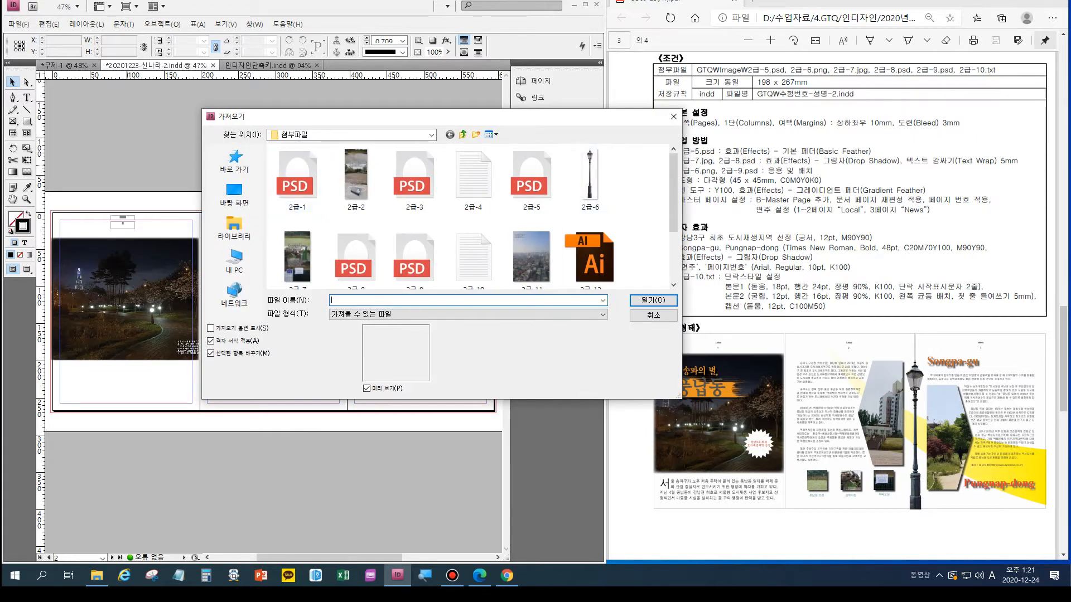
{"action": "double_click", "coordinate": [590, 175]}
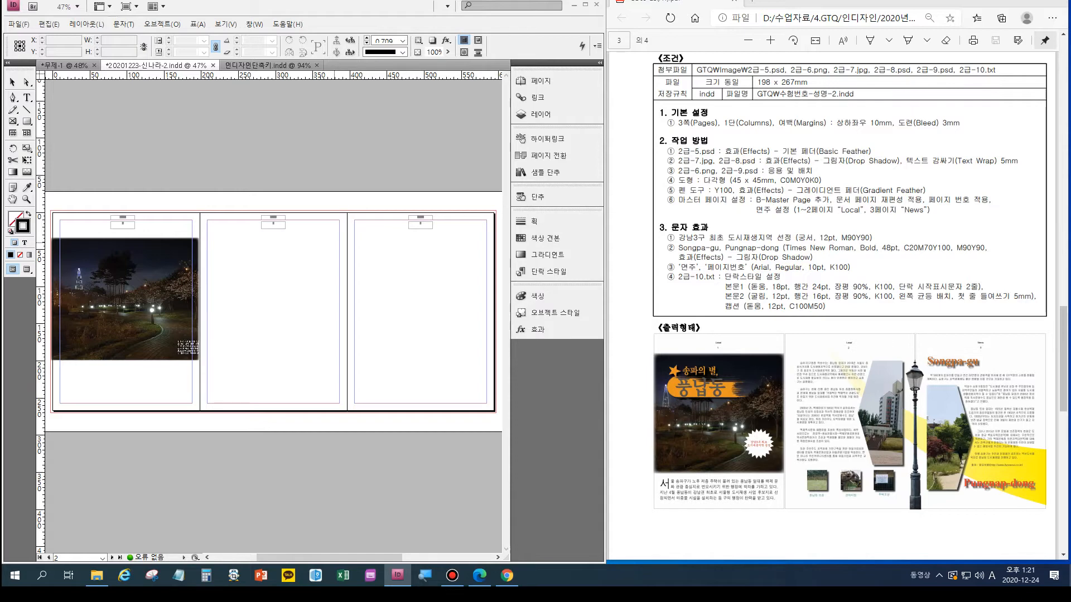
{"action": "left_click_drag", "start_coordinate": [332, 243], "coordinate": [346, 378]}
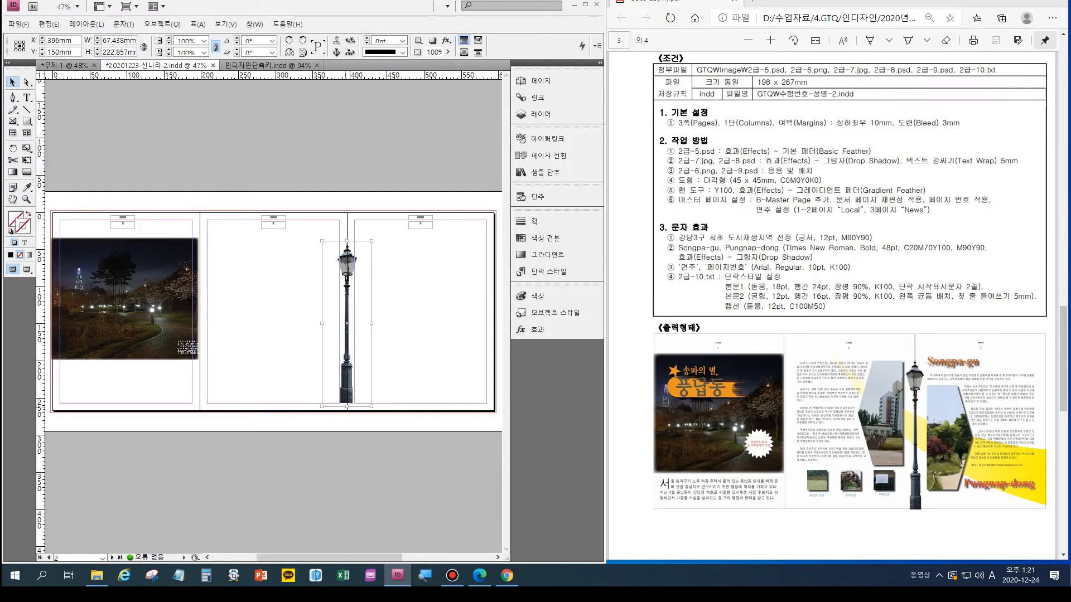
- Extend the street lamp's frame downward to about 245 mm high and stretch the picture inside it to about 237 mm high
{"action": "left_click_drag", "start_coordinate": [347, 406], "coordinate": [347, 422]}
{"action": "key", "text": "a"}
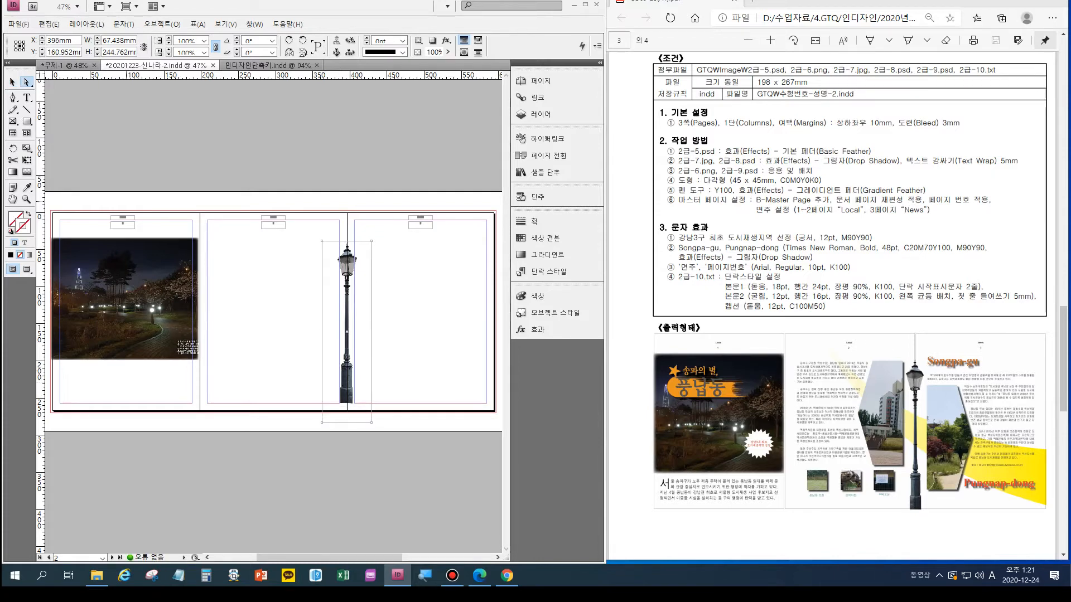
{"action": "key", "text": "v"}
{"action": "key", "text": "a"}
{"action": "left_click", "coordinate": [349, 338]}
{"action": "left_click_drag", "start_coordinate": [349, 338], "coordinate": [347, 324]}
{"action": "left_click_drag", "start_coordinate": [347, 406], "coordinate": [346, 417]}
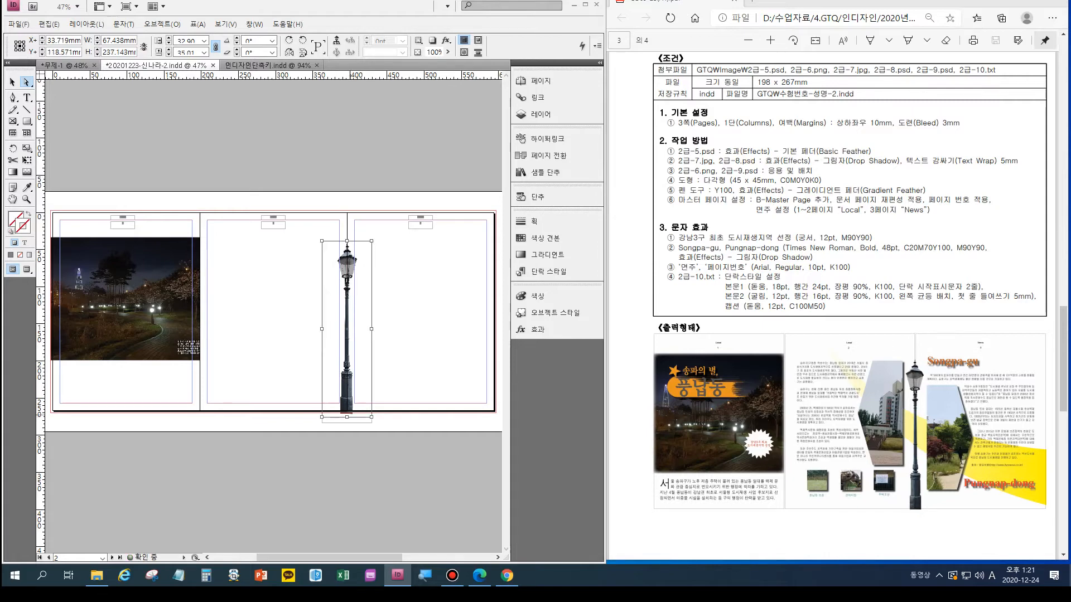
{"action": "left_click", "coordinate": [399, 385]}
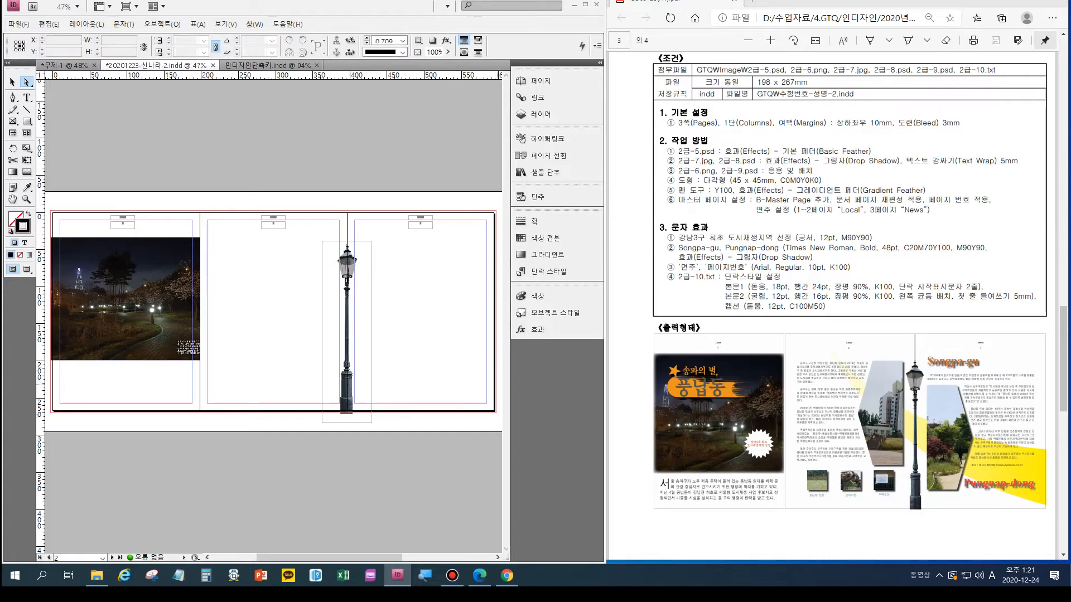
{"action": "key", "text": "ctrl+d"}
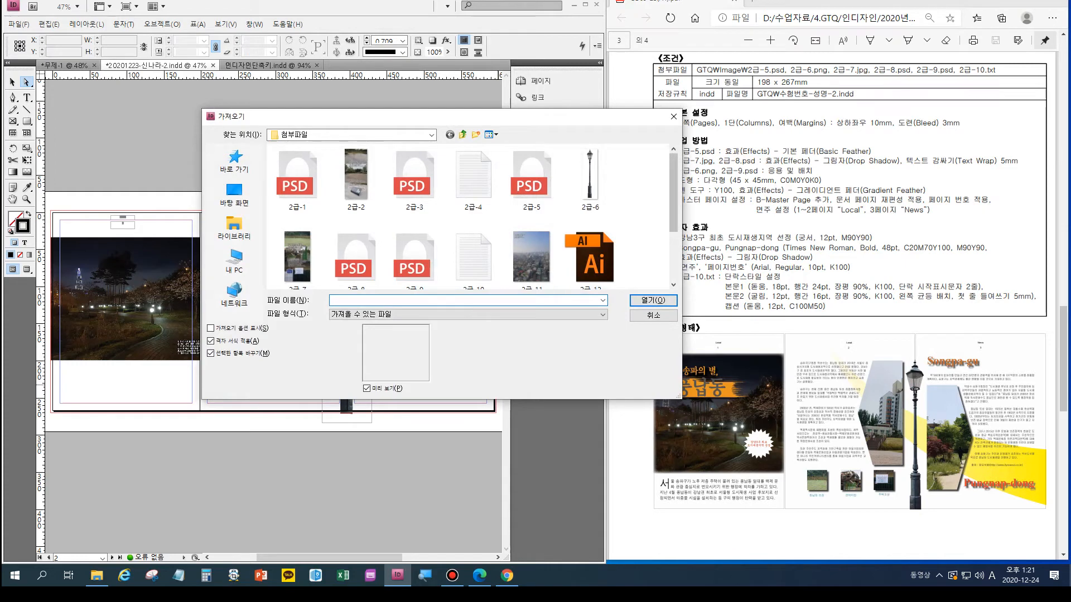
{"action": "scroll", "coordinate": [415, 262], "scroll_direction": "down", "scroll_amount": 2}
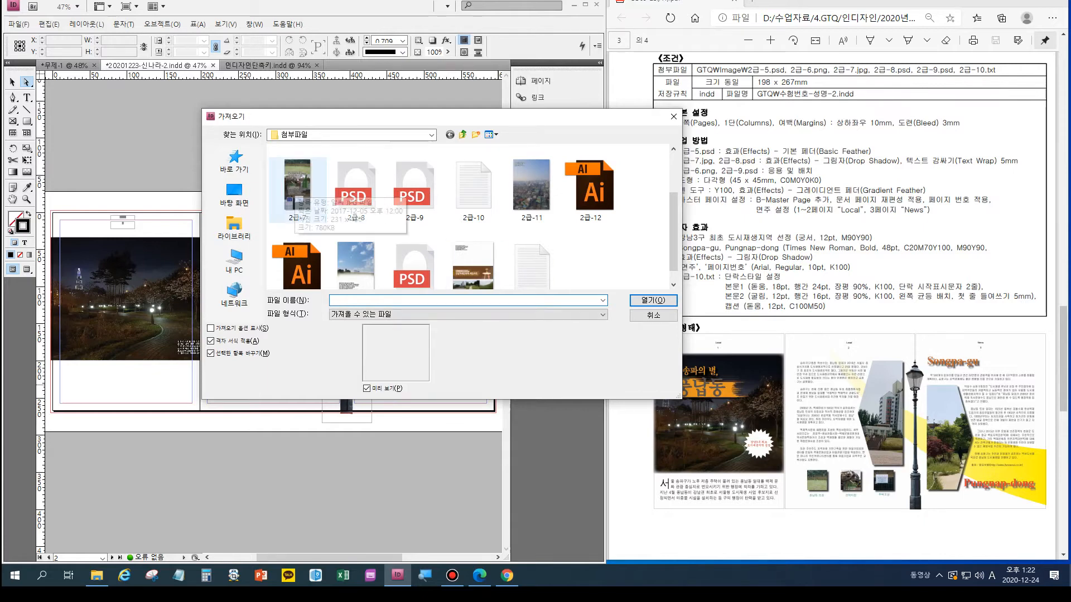
{"action": "double_click", "coordinate": [296, 187]}
{"action": "left_click_drag", "start_coordinate": [206, 353], "coordinate": [261, 458]}
{"action": "key", "text": "v"}
{"action": "left_click_drag", "start_coordinate": [235, 395], "coordinate": [243, 395]}
{"action": "left_click_drag", "start_coordinate": [241, 458], "coordinate": [246, 388]}
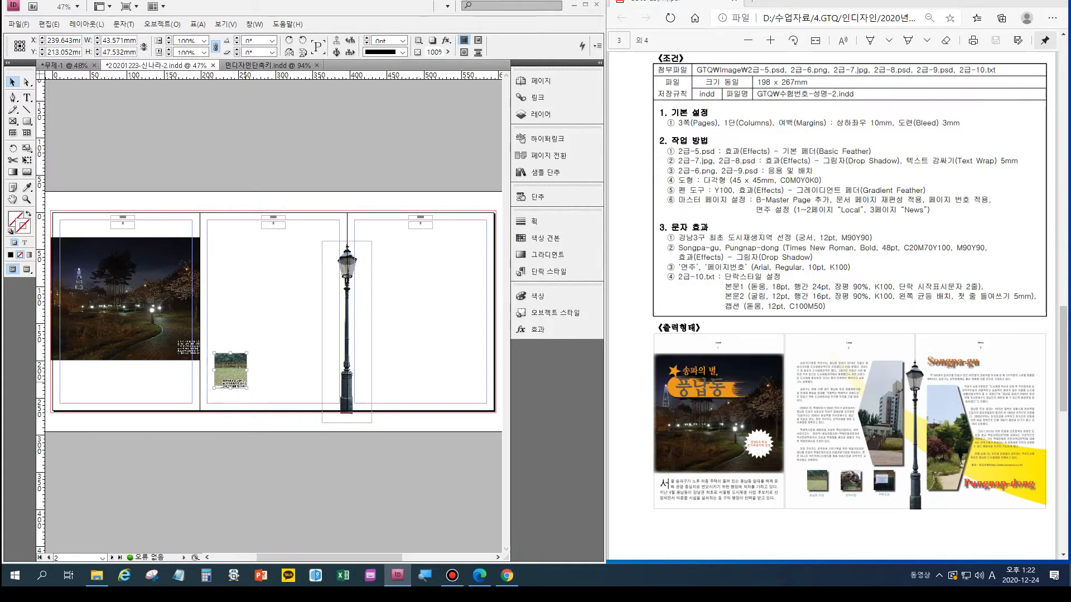
{"action": "key", "text": "Delete"}
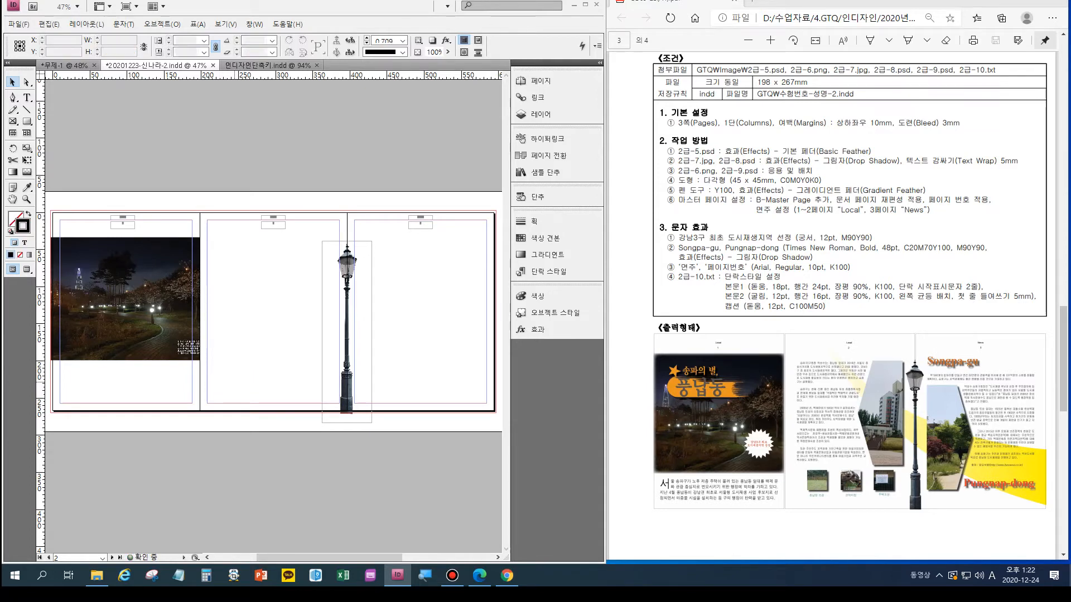
- Draw a square frame of about 38 mm in the lower left of page 2 and place the image 2급-7 in it
{"action": "key", "text": "f"}
{"action": "left_click_drag", "start_coordinate": [217, 354], "coordinate": [245, 383]}
{"action": "key", "text": "ctrl+d"}
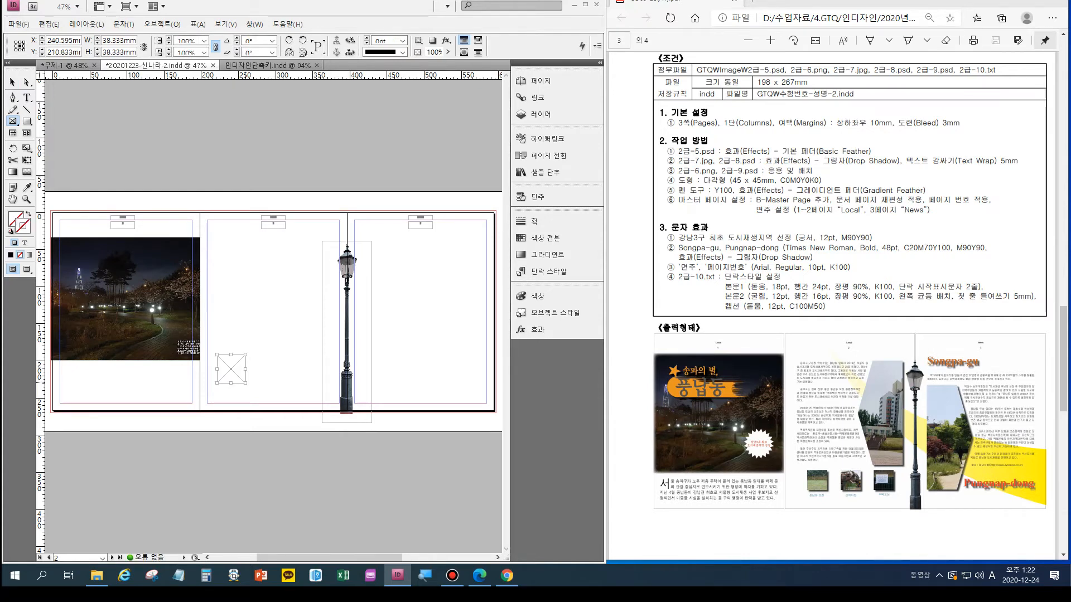
{"action": "double_click", "coordinate": [298, 257]}
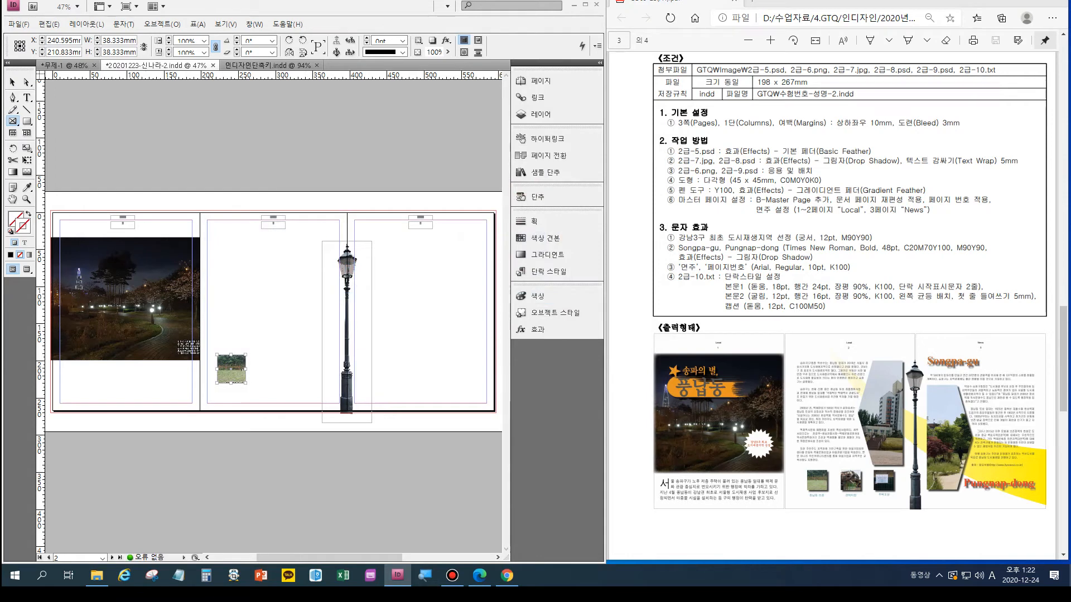
- Apply the Drop Shadow effect to the small 2급-7 picture with its default settings
{"action": "key", "text": "v"}
{"action": "key", "text": "ctrl+alt+m"}
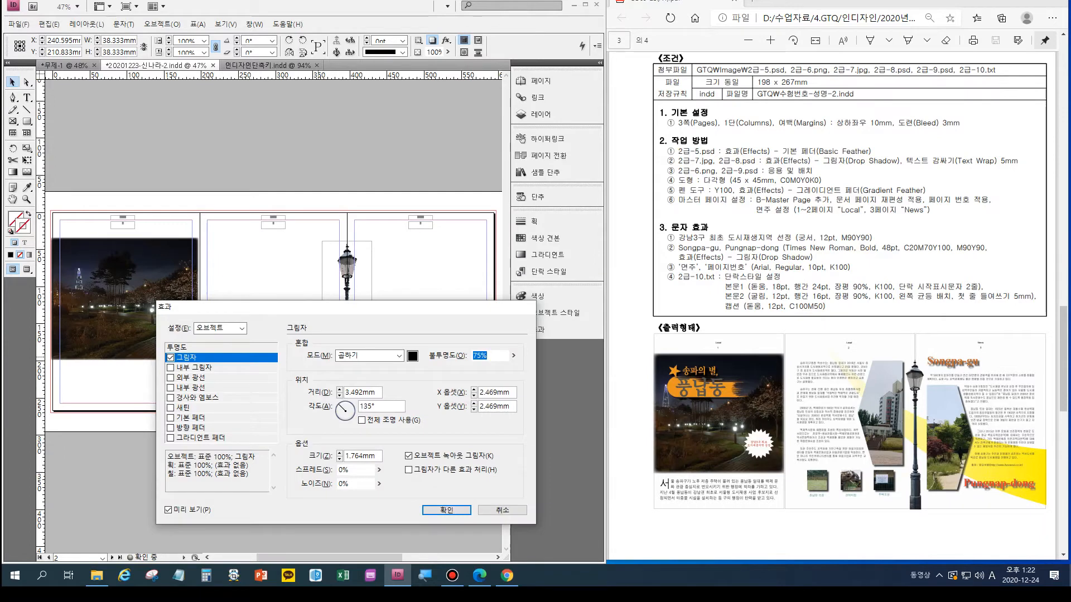
{"action": "left_click_drag", "start_coordinate": [319, 310], "coordinate": [642, 164]}
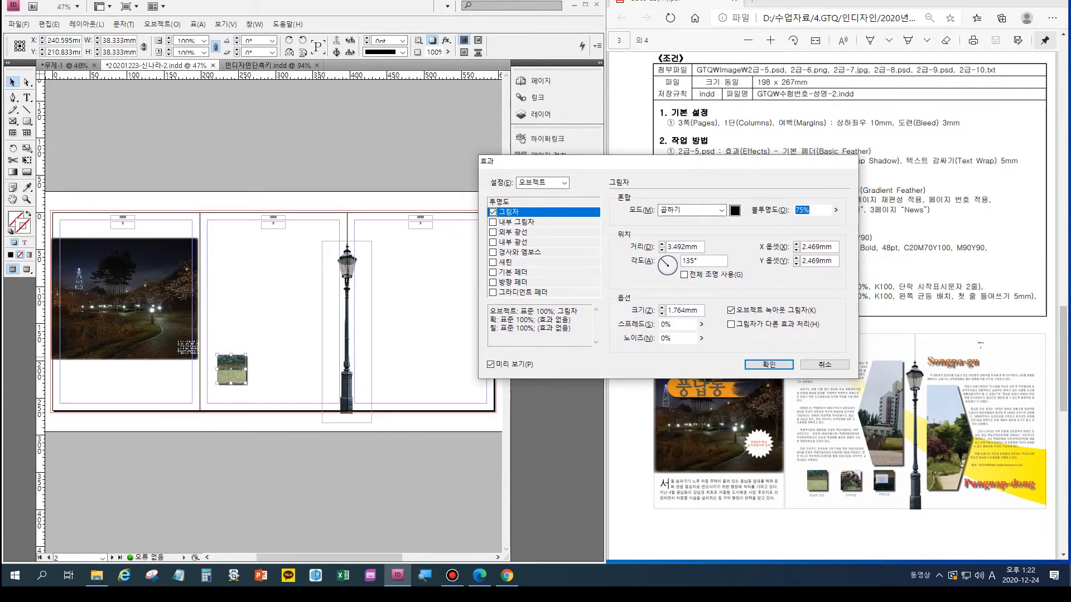
{"action": "key", "text": "Return"}
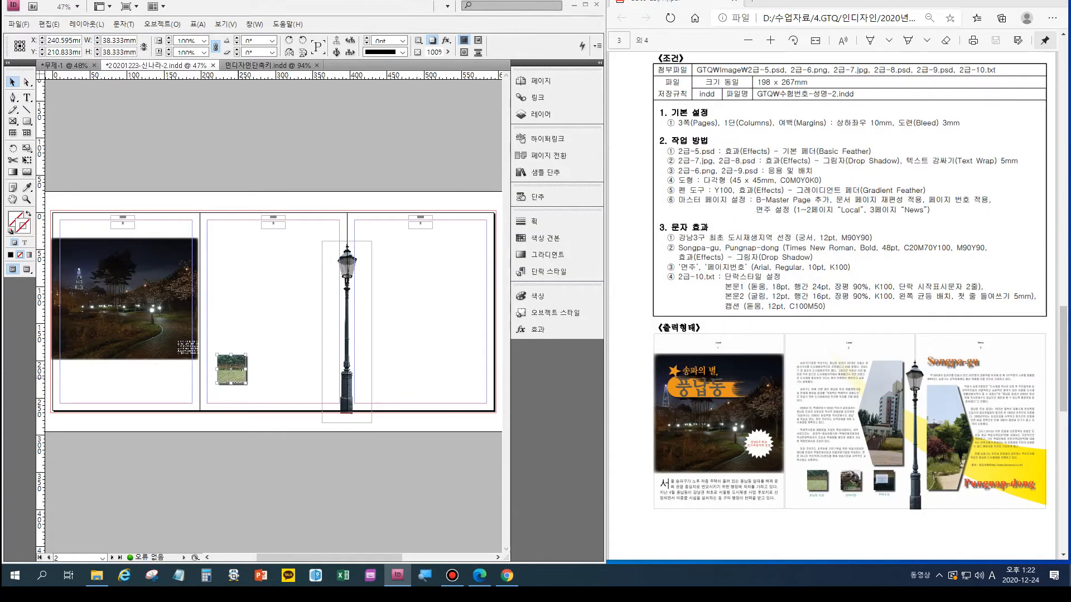
{"action": "left_click_drag", "start_coordinate": [232, 369], "coordinate": [307, 370]}
{"action": "left_click", "coordinate": [221, 336]}
{"action": "left_click_drag", "start_coordinate": [221, 344], "coordinate": [308, 384]}
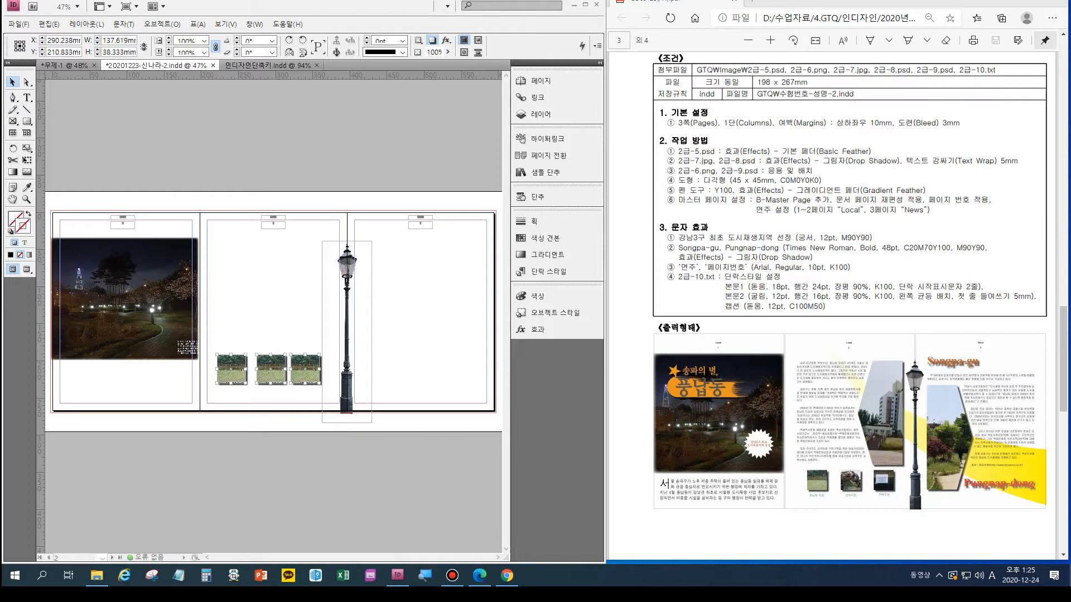
{"action": "left_click", "coordinate": [272, 312]}
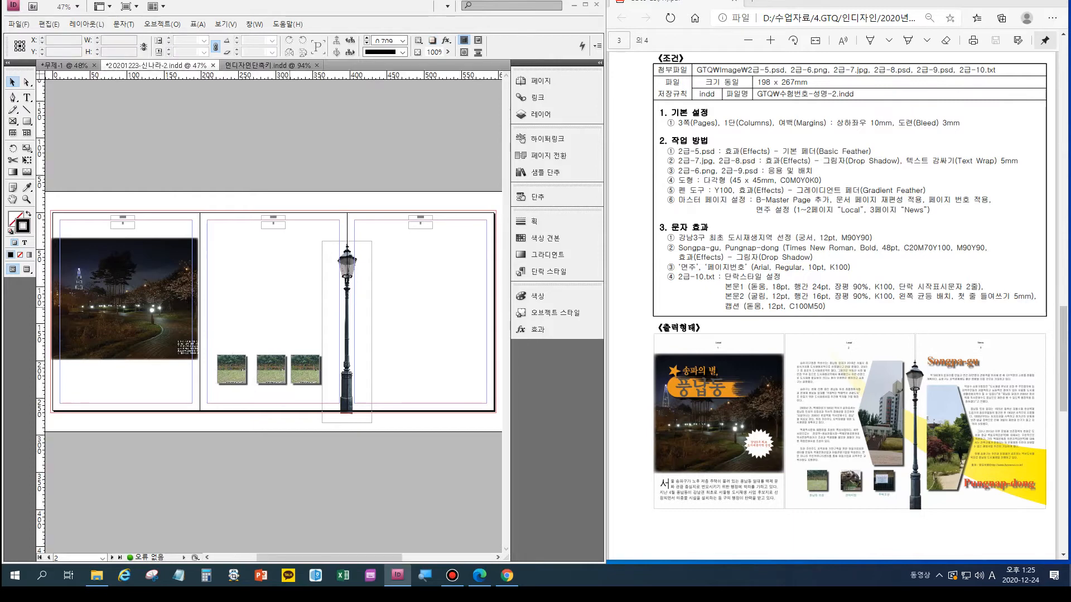
{"action": "key", "text": "shift+F7"}
{"action": "left_click_drag", "start_coordinate": [214, 398], "coordinate": [302, 340]}
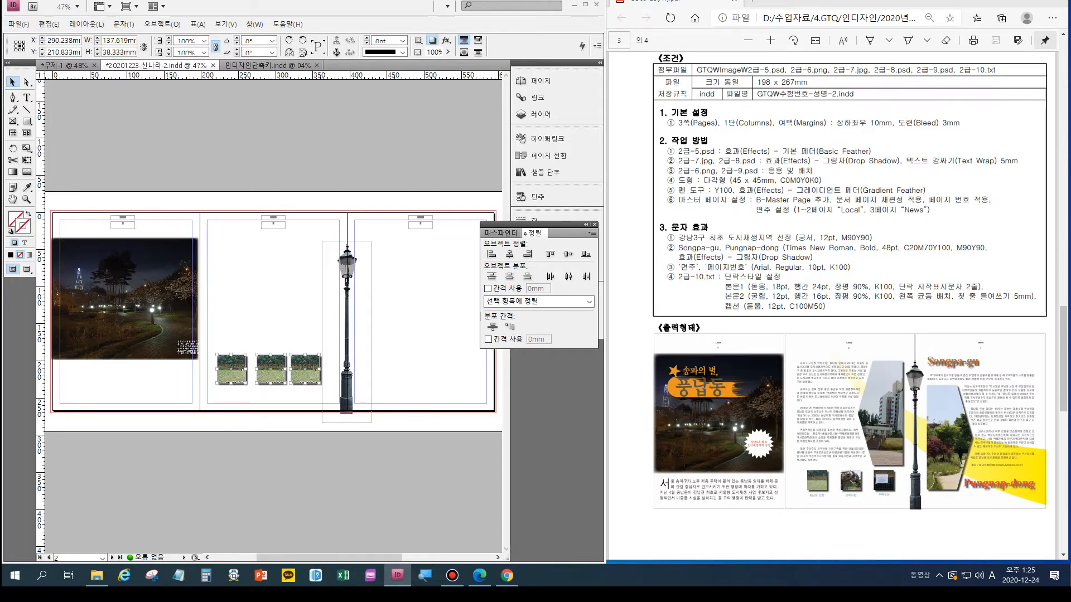
{"action": "left_click", "coordinate": [568, 276]}
{"action": "left_click", "coordinate": [273, 340]}
{"action": "left_click", "coordinate": [266, 370]}
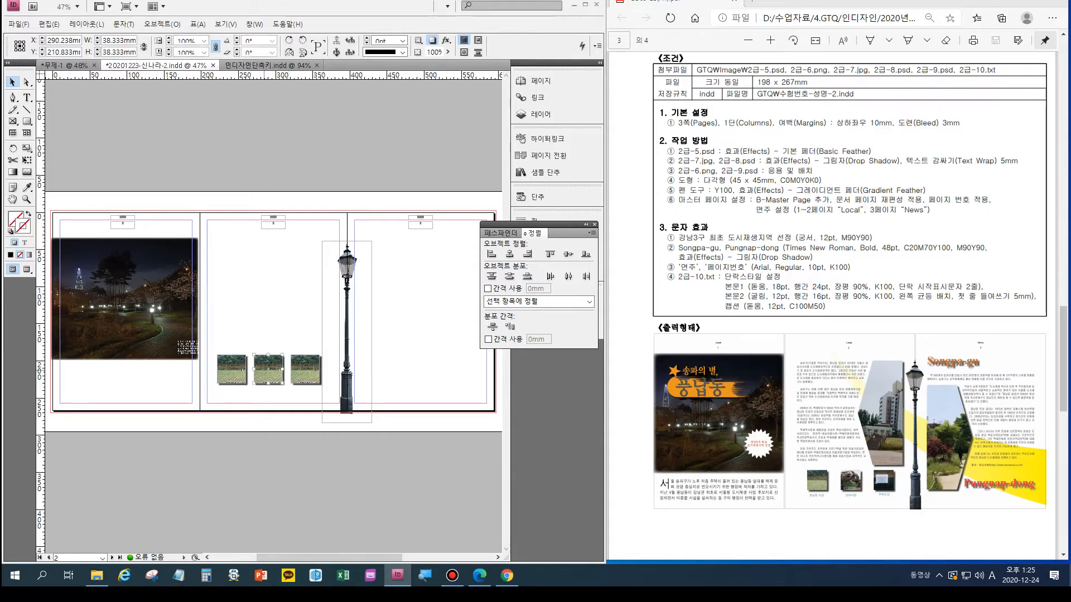
{"action": "key", "text": "Delete"}
{"action": "left_click", "coordinate": [304, 369]}
{"action": "key", "text": "Delete"}
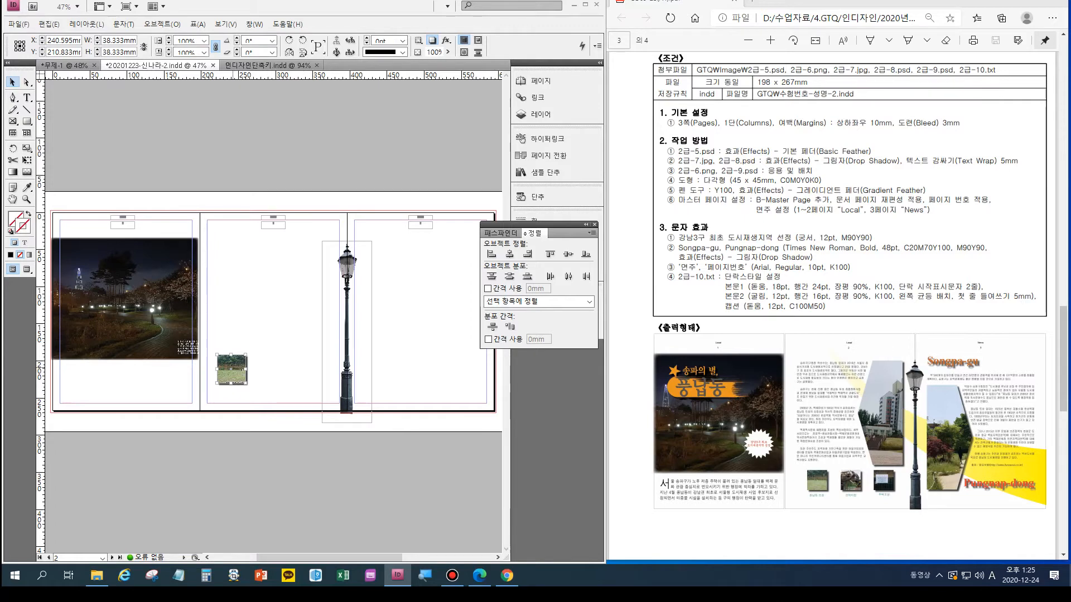
- Move the small 2급-7 picture slightly to the right and shrink its frame to about 31 × 31 mm
{"action": "left_click_drag", "start_coordinate": [242, 369], "coordinate": [250, 369]}
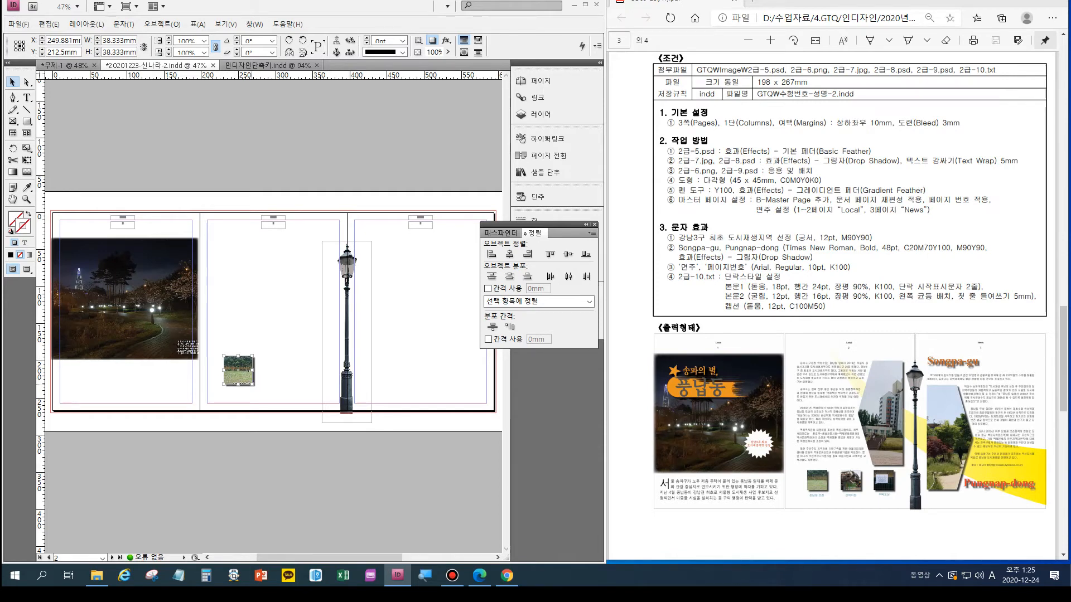
{"action": "left_click_drag", "start_coordinate": [253, 384], "coordinate": [245, 379]}
{"action": "key", "text": "ctrl+z"}
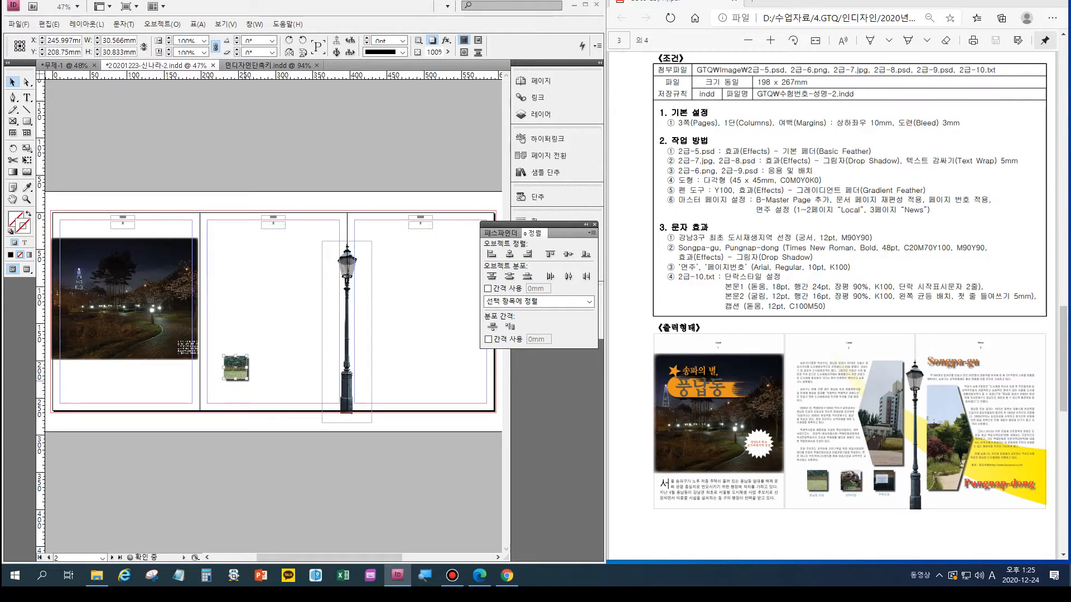
- Duplicate the small picture twice into a row about 120 mm wide and distribute the three copies evenly by their horizontal centers
{"action": "key", "text": "ctrl+equal"}
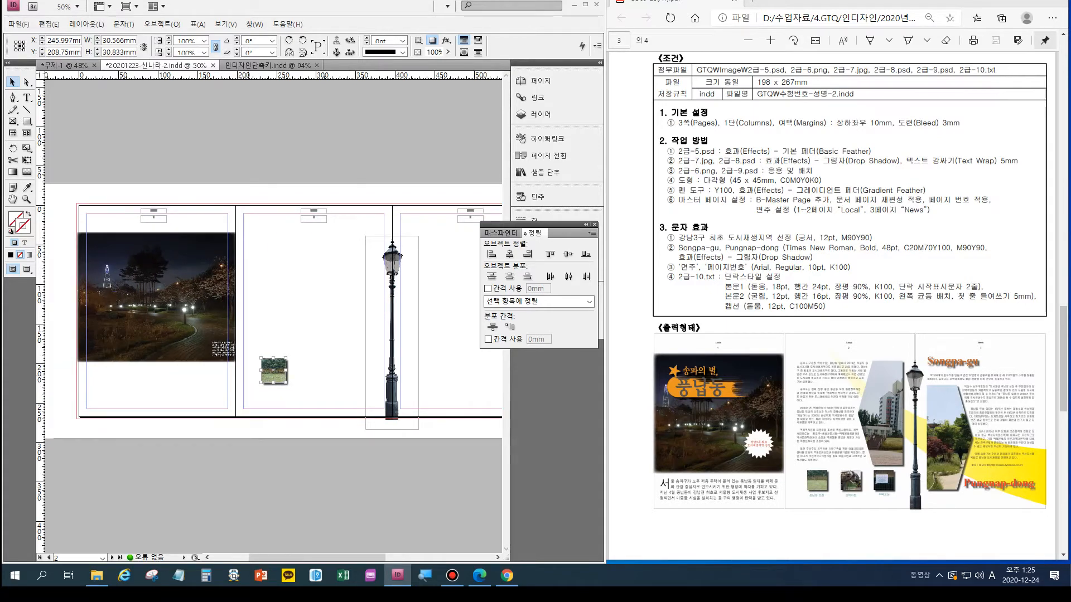
{"action": "key", "text": "ctrl+equal"}
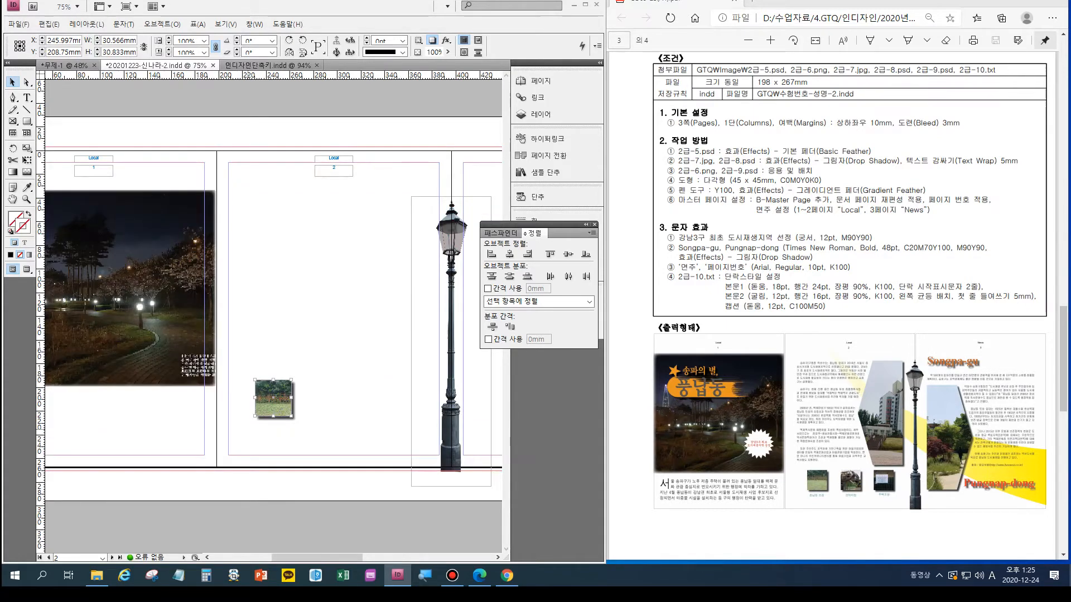
{"action": "left_click_drag", "start_coordinate": [273, 397], "coordinate": [380, 398]}
{"action": "left_click_drag", "start_coordinate": [253, 358], "coordinate": [403, 431]}
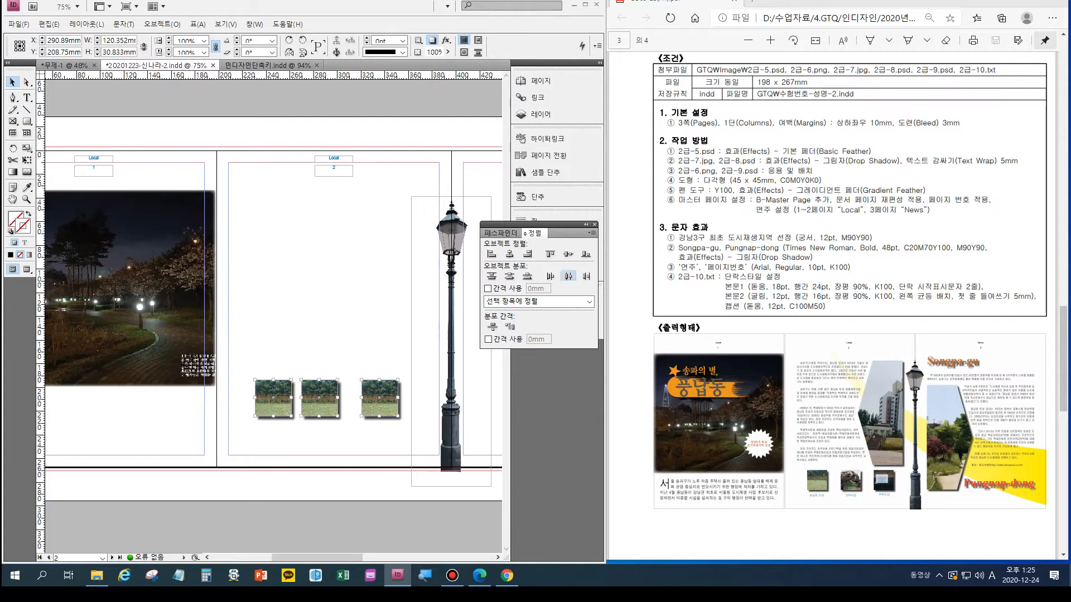
{"action": "left_click", "coordinate": [568, 276]}
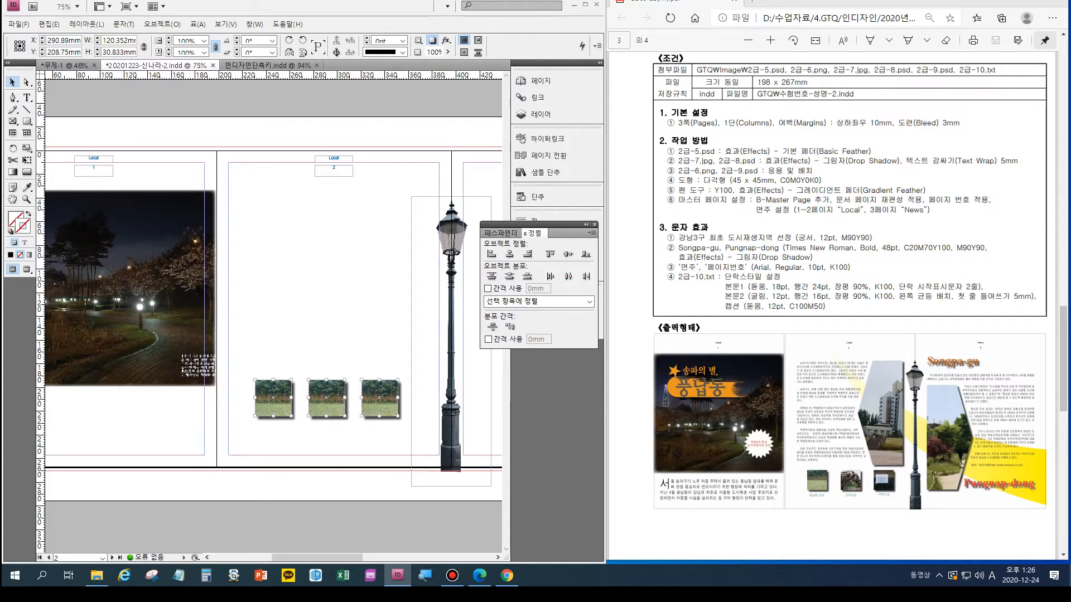
- Draw a rectangle about 62 mm wide and 145 mm high on the right side of page 2, above the small pictures
{"action": "left_click", "coordinate": [26, 121]}
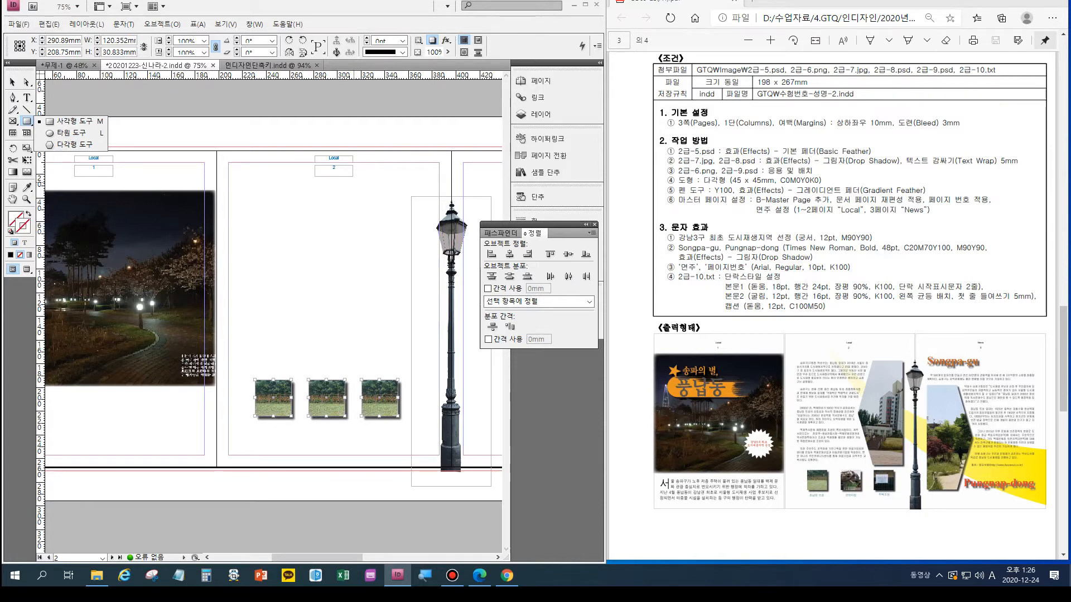
{"action": "key", "text": "Escape"}
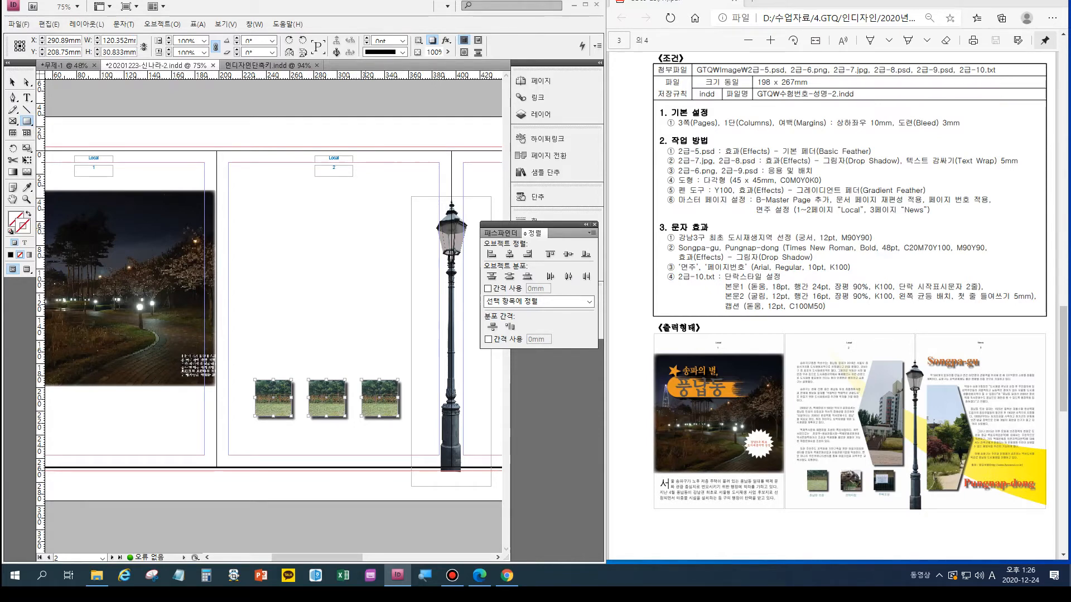
{"action": "mouse_move", "coordinate": [352, 197]}
{"action": "left_mouse_down"}
{"action": "mouse_move", "coordinate": [431, 349]}
{"action": "mouse_move", "coordinate": [427, 368]}
{"action": "left_mouse_up"}
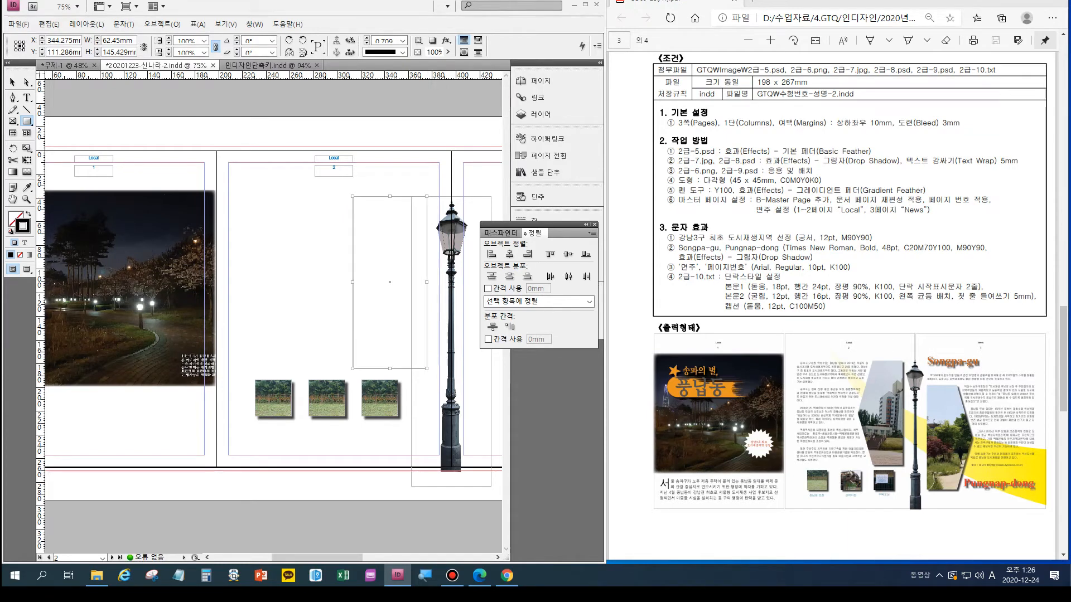
- Turn the rectangle's left side into an outward point with an added middle anchor point, keeping the shape about 62 mm wide
{"action": "left_click", "coordinate": [12, 98]}
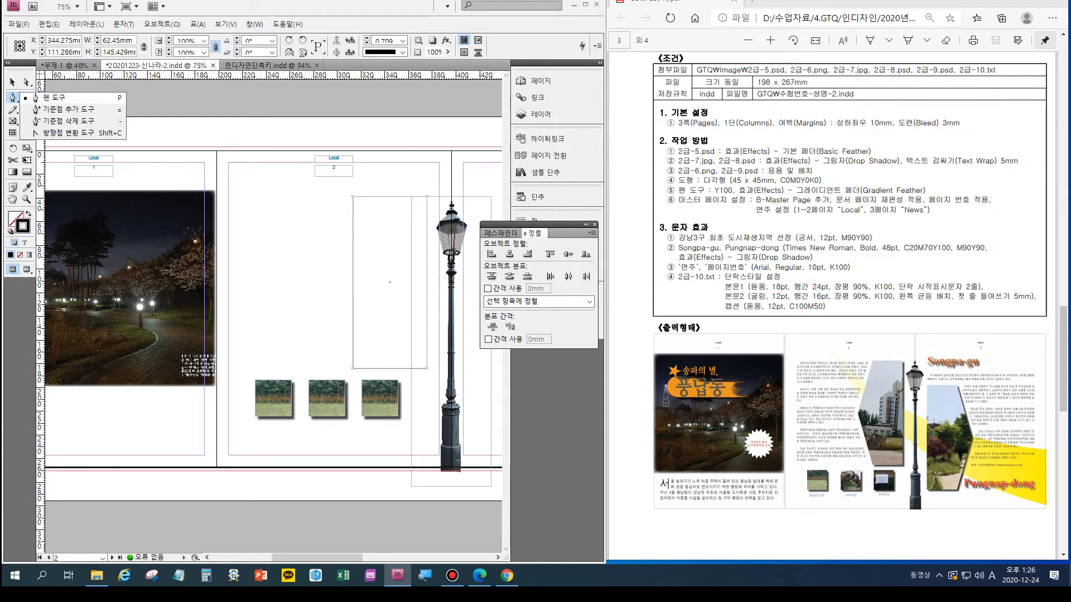
{"action": "left_click", "coordinate": [68, 109]}
{"action": "left_click", "coordinate": [352, 280]}
{"action": "key", "text": "Left"}
{"action": "key", "text": "Left"}
{"action": "key", "text": "Left"}
{"action": "key", "text": "Left"}
{"action": "key", "text": "Left"}
{"action": "key", "text": "Left"}
{"action": "key", "text": "Left"}
{"action": "key", "text": "Left"}
{"action": "key", "text": "Left"}
{"action": "key", "text": "Left"}
{"action": "key", "text": "Left"}
{"action": "key", "text": "Left"}
{"action": "key", "text": "Left"}
{"action": "key", "text": "Left"}
{"action": "key", "text": "Left"}
{"action": "key", "text": "Left"}
{"action": "key", "text": "Left"}
{"action": "key", "text": "Left"}
{"action": "key", "text": "Left"}
{"action": "key", "text": "Left"}
{"action": "key", "text": "Left"}
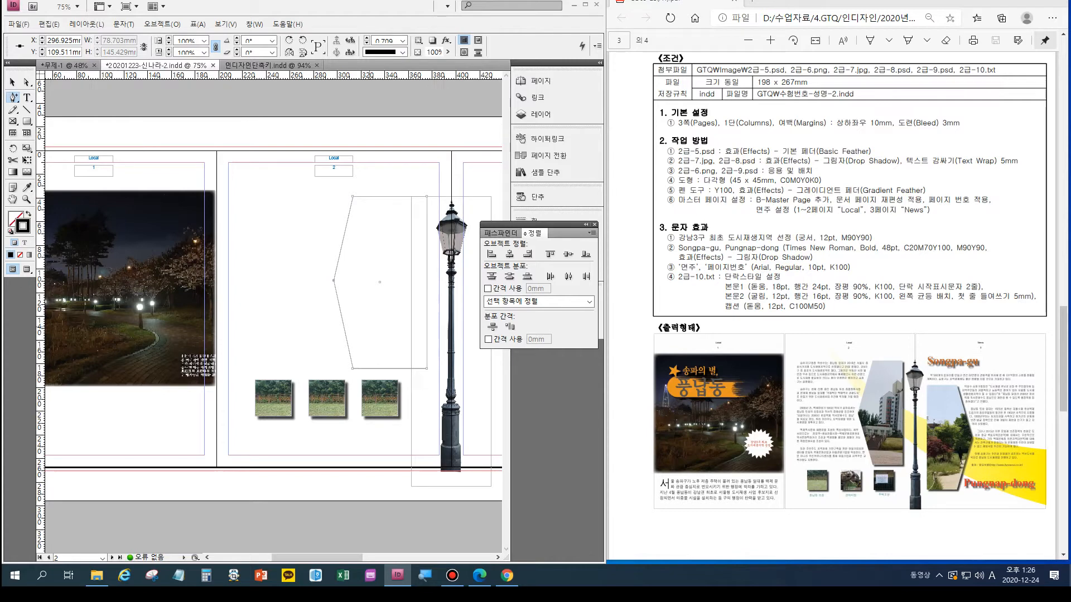
{"action": "key", "text": "v"}
{"action": "left_click_drag", "start_coordinate": [333, 282], "coordinate": [352, 282]}
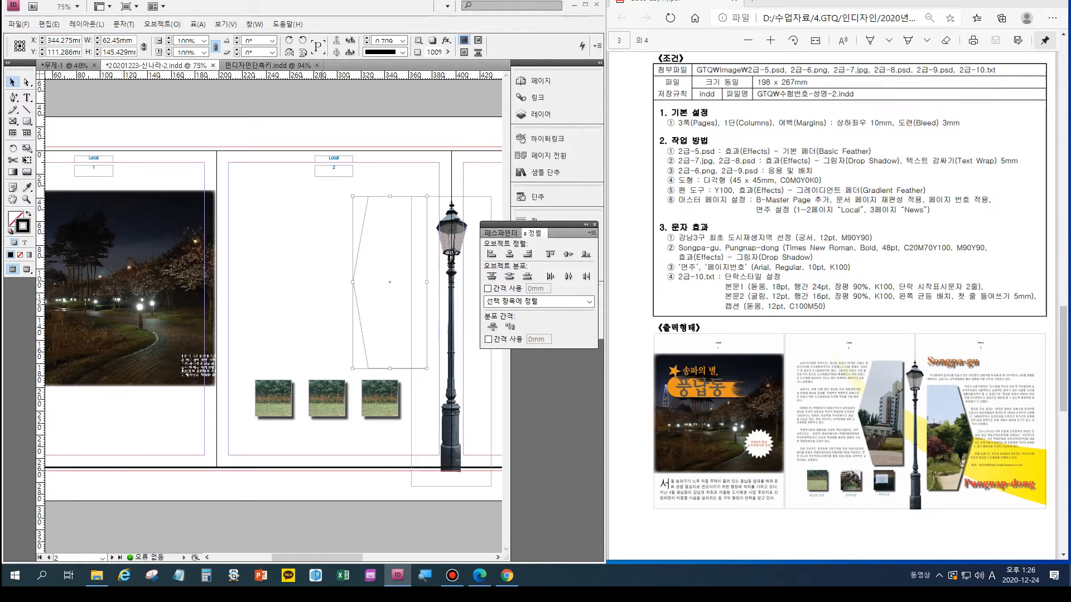
- Place the image 2급-8.psd into the pointed frame on page 2
{"action": "key", "text": "ctrl+d"}
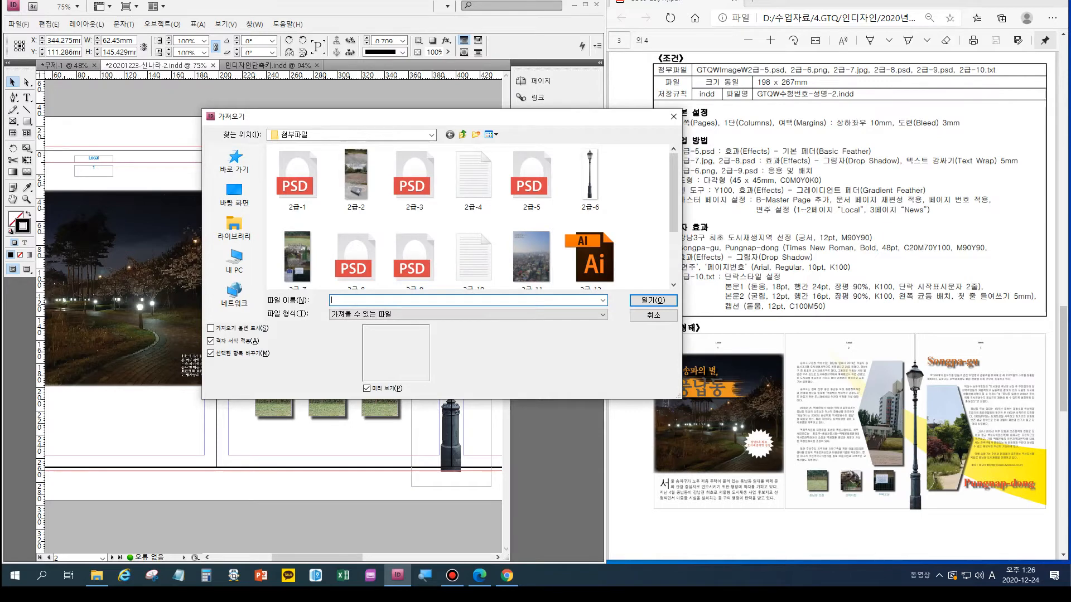
{"action": "scroll", "coordinate": [474, 217], "scroll_direction": "down", "scroll_amount": 1}
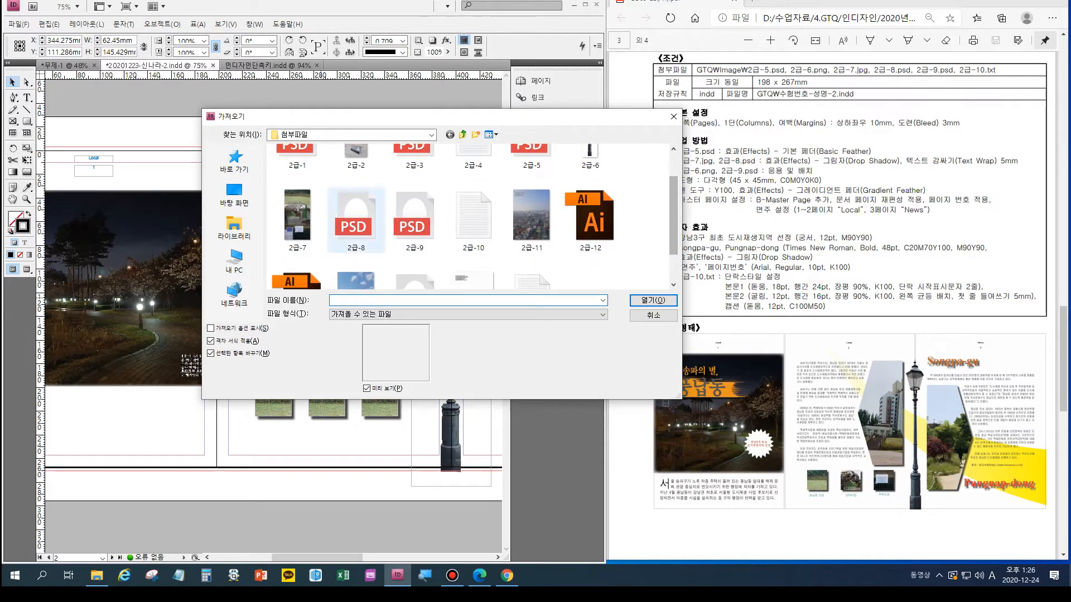
{"action": "left_click", "coordinate": [356, 220]}
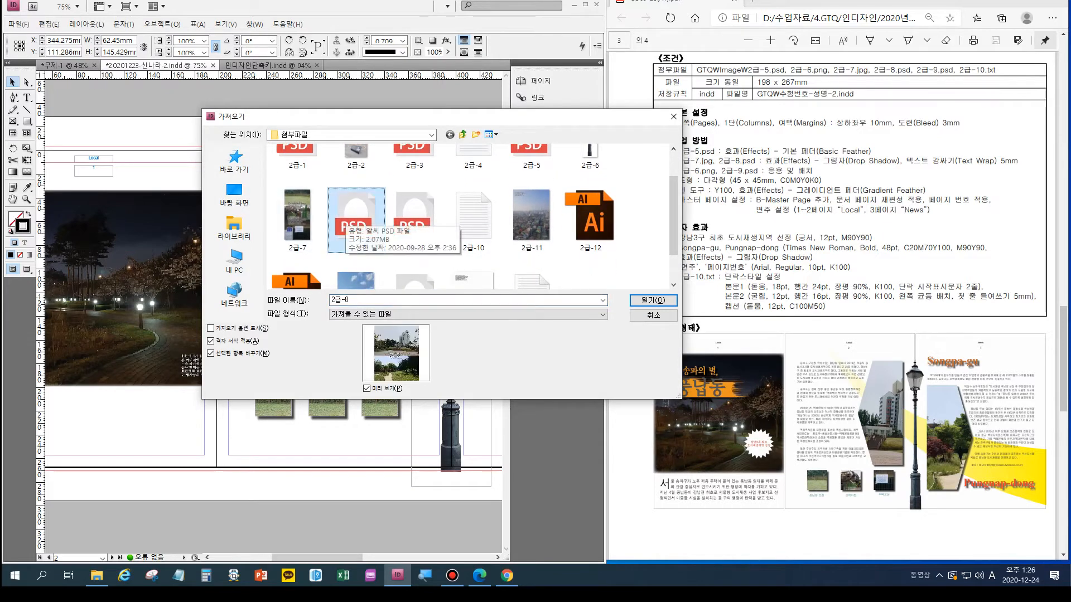
{"action": "left_click", "coordinate": [650, 301]}
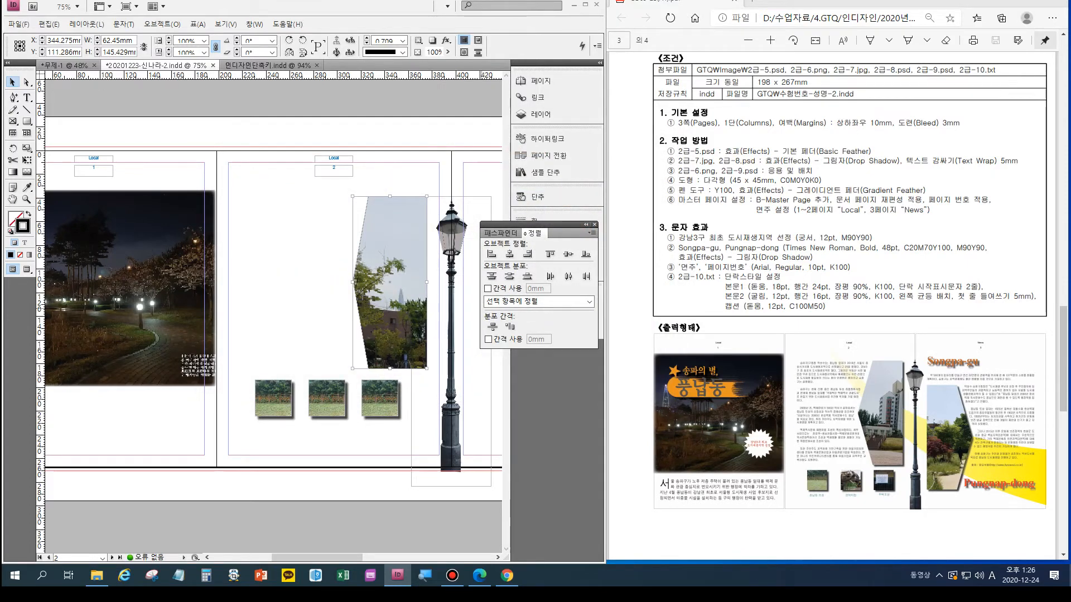
- Reposition the building picture inside its frame and scale it down to about 243 × 303 mm, undoing the trial moves after scaling
{"action": "key", "text": "a"}
{"action": "left_click_drag", "start_coordinate": [405, 304], "coordinate": [268, 264]}
{"action": "mouse_move", "coordinate": [396, 315]}
{"action": "left_mouse_down"}
{"action": "mouse_move", "coordinate": [385, 310]}
{"action": "mouse_move", "coordinate": [384, 322]}
{"action": "left_mouse_up"}
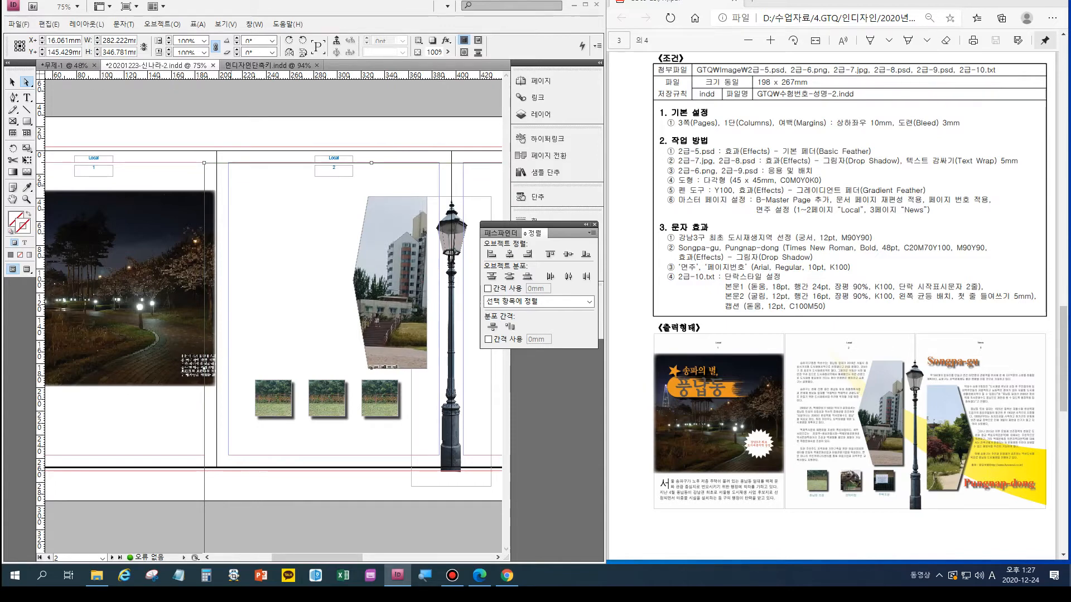
{"action": "left_click_drag", "start_coordinate": [204, 163], "coordinate": [247, 215]}
{"action": "left_click_drag", "start_coordinate": [427, 317], "coordinate": [389, 266]}
{"action": "key", "text": "ctrl+z"}
{"action": "key", "text": "ctrl+z"}
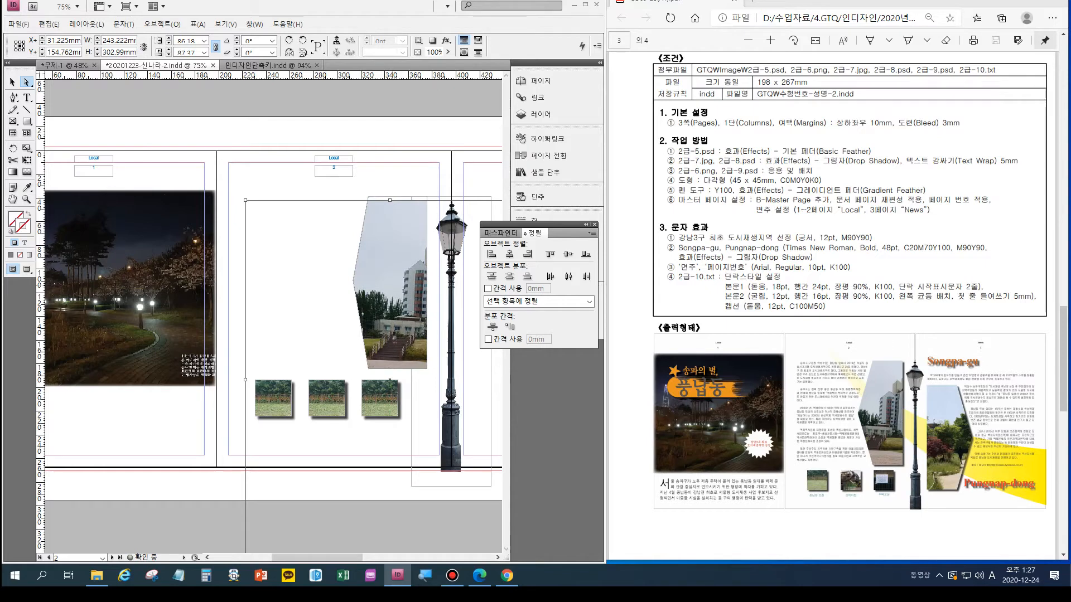
{"action": "key", "text": "ctrl+z"}
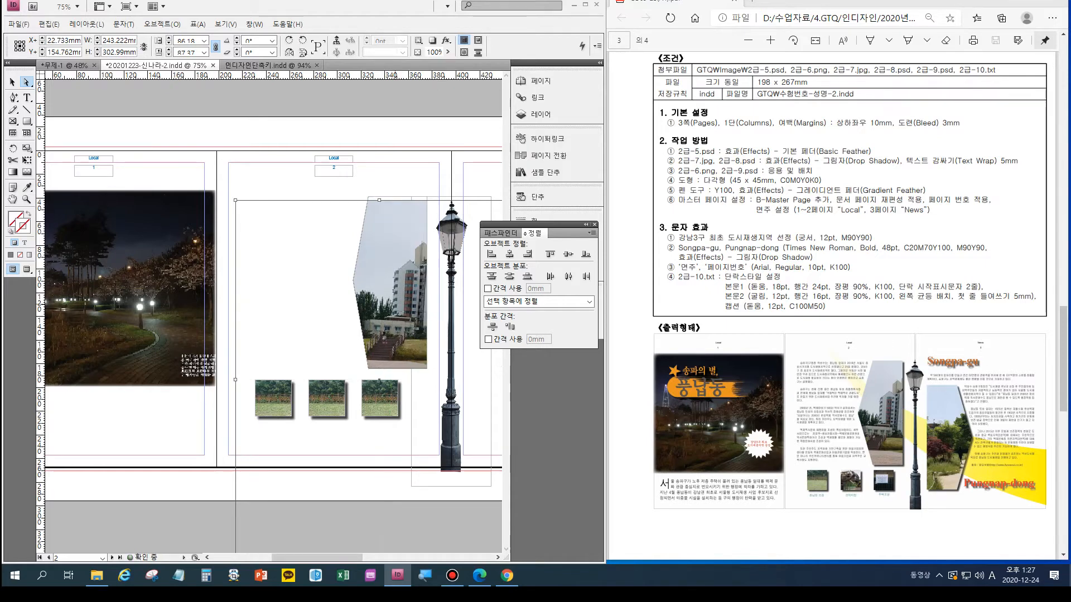
{"action": "key", "text": "ctrl+z"}
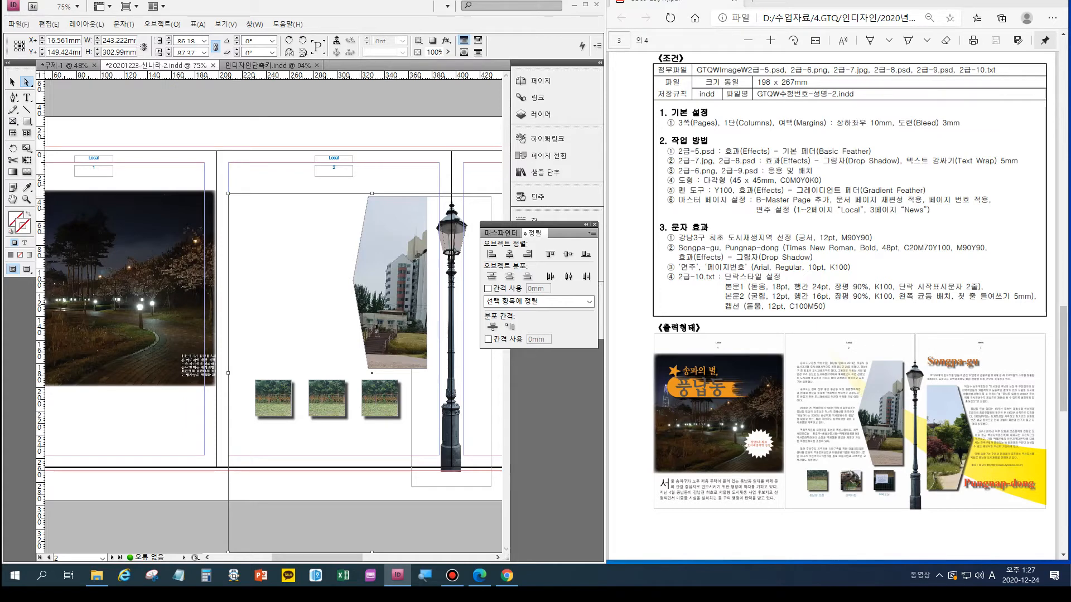
- Shrink the picture inside the page 2 frame to about 165 × 283 mm and shift it so the building and steps fill the shape
{"action": "left_click_drag", "start_coordinate": [229, 194], "coordinate": [321, 217]}
{"action": "left_click_drag", "start_coordinate": [417, 384], "coordinate": [378, 349]}
{"action": "left_click", "coordinate": [383, 301]}
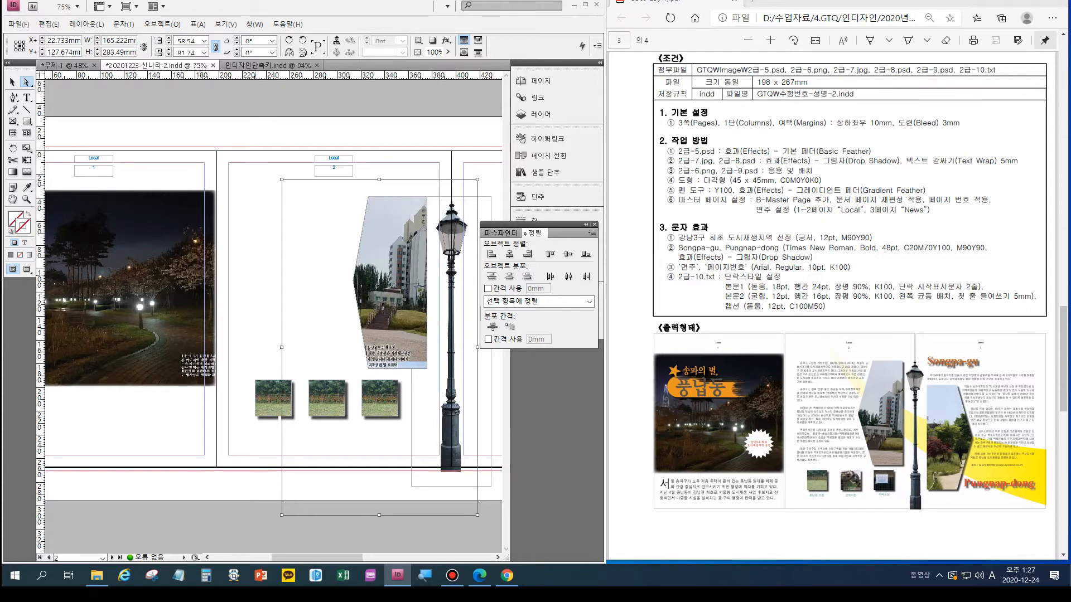
{"action": "key", "text": "v"}
{"action": "key", "text": "ctrl+shift+a"}
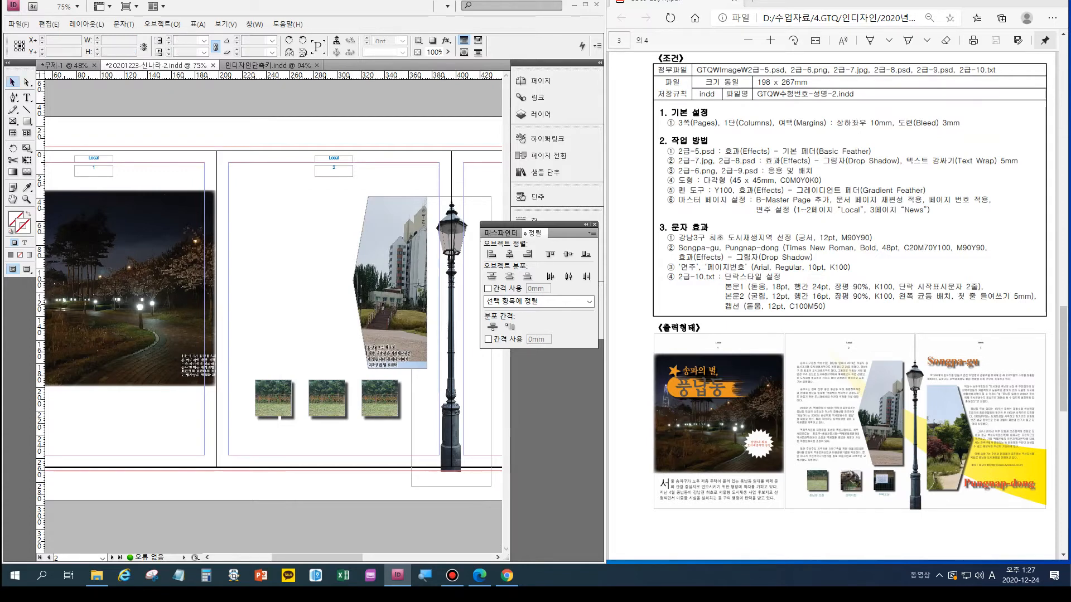
- Apply a drop shadow with the default settings to the pointed picture frame on page 2
{"action": "left_click", "coordinate": [397, 283]}
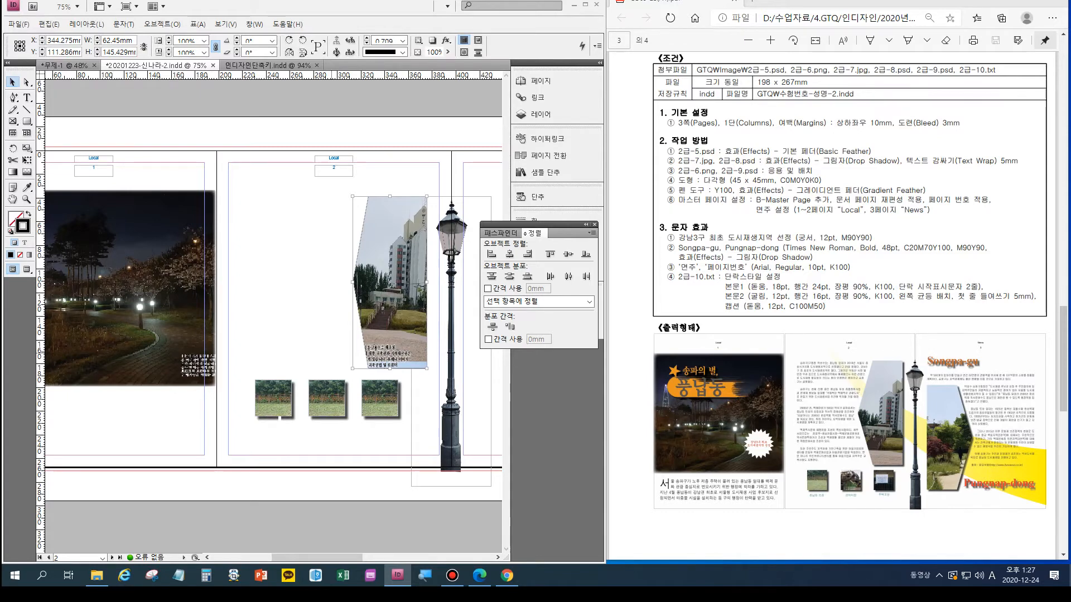
{"action": "key", "text": "ctrl+alt+m"}
{"action": "key", "text": "Return"}
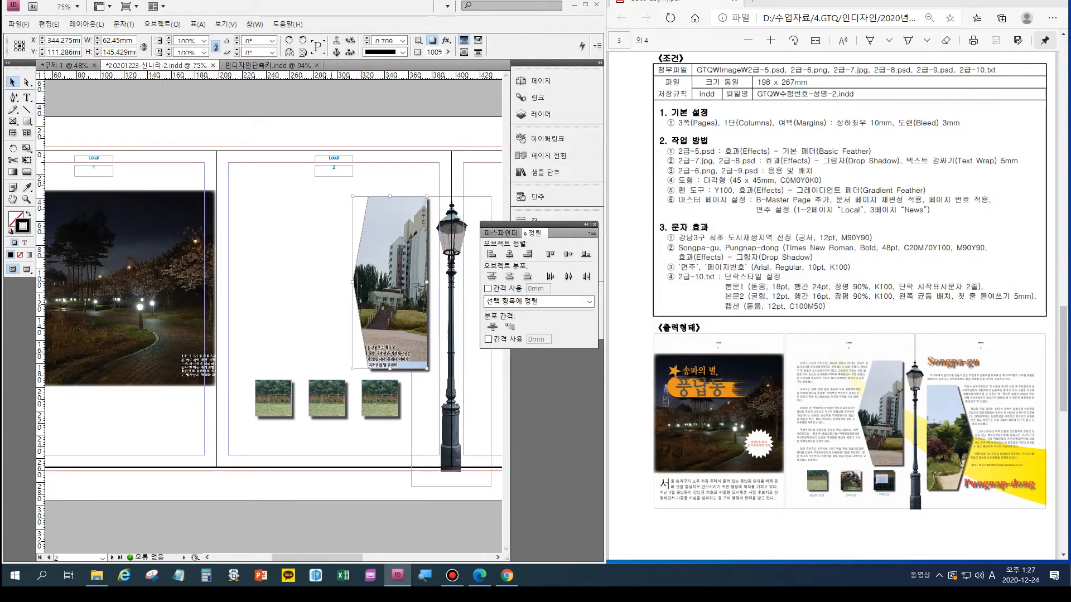
- Duplicate the pointed picture frame onto page 3, about 101 mm to the right of the original and 50 mm lower
{"action": "key", "text": "ctrl+alt+0"}
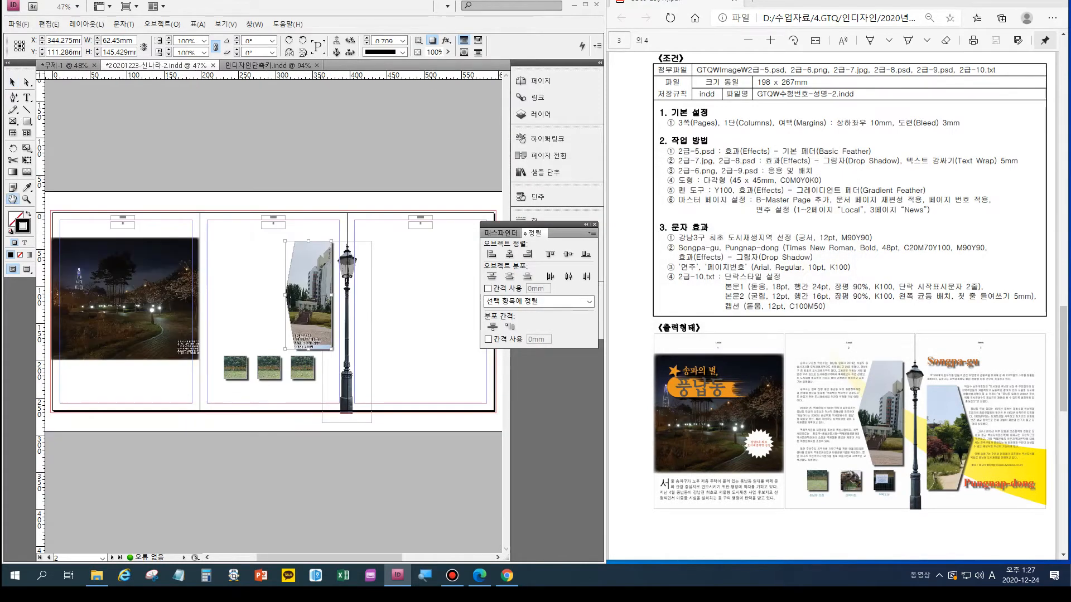
{"action": "key", "text": "v"}
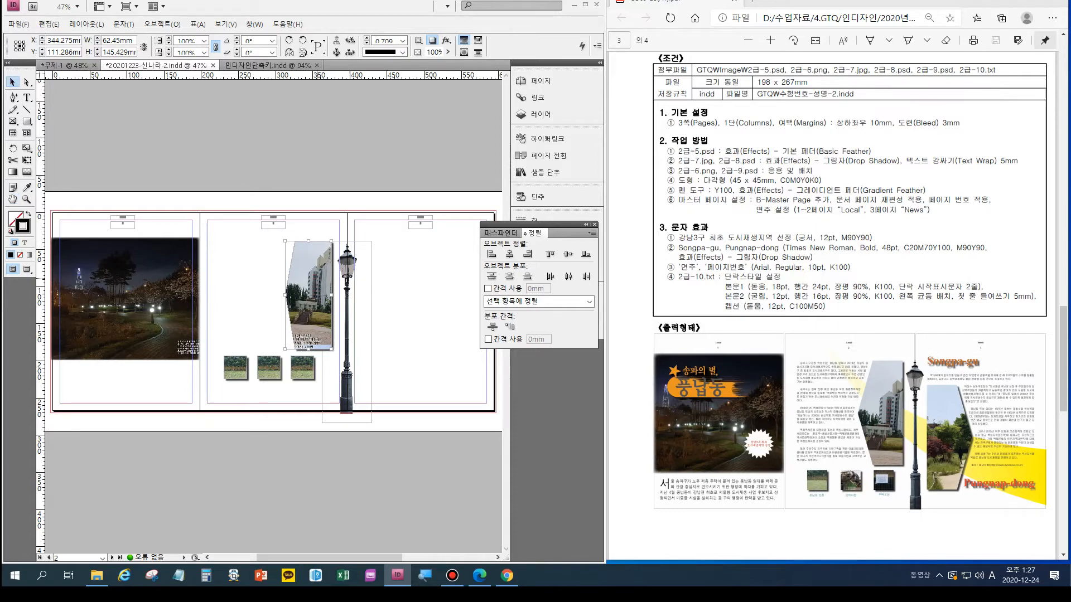
{"action": "left_click_drag", "start_coordinate": [310, 295], "coordinate": [386, 296]}
{"action": "key", "text": "shift+Down"}
{"action": "key", "text": "shift+Down"}
{"action": "key", "text": "shift+Down"}
{"action": "key", "text": "shift+Down"}
{"action": "key", "text": "shift+Down"}
{"action": "key", "text": "shift+Down"}
{"action": "key", "text": "shift+Down"}
{"action": "key", "text": "shift+Down"}
{"action": "key", "text": "shift+Down"}
{"action": "key", "text": "shift+Down"}
{"action": "key", "text": "shift+Down"}
{"action": "key", "text": "shift+Down"}
{"action": "key", "text": "shift+Down"}
{"action": "key", "text": "shift+Down"}
{"action": "key", "text": "shift+Down"}
{"action": "key", "text": "shift+Down"}
{"action": "key", "text": "shift+Down"}
{"action": "key", "text": "shift+Down"}
{"action": "key", "text": "shift+Down"}
{"action": "key", "text": "shift+Down"}
{"action": "key", "text": "shift+Left"}
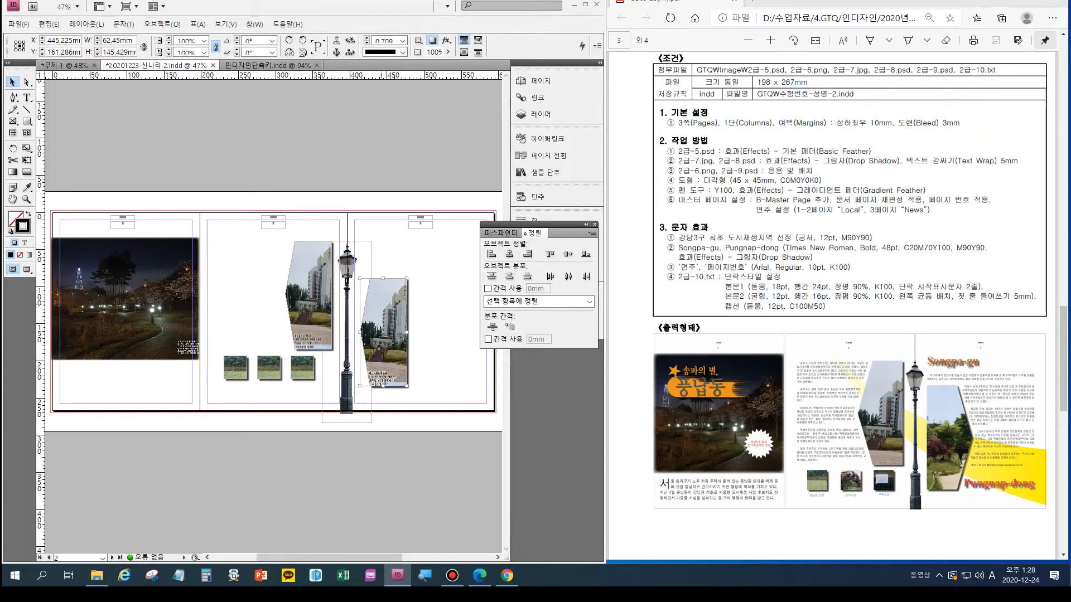
- Flip the duplicated picture frame on page 3 horizontally so its point faces right
{"action": "right_click", "coordinate": [396, 304]}
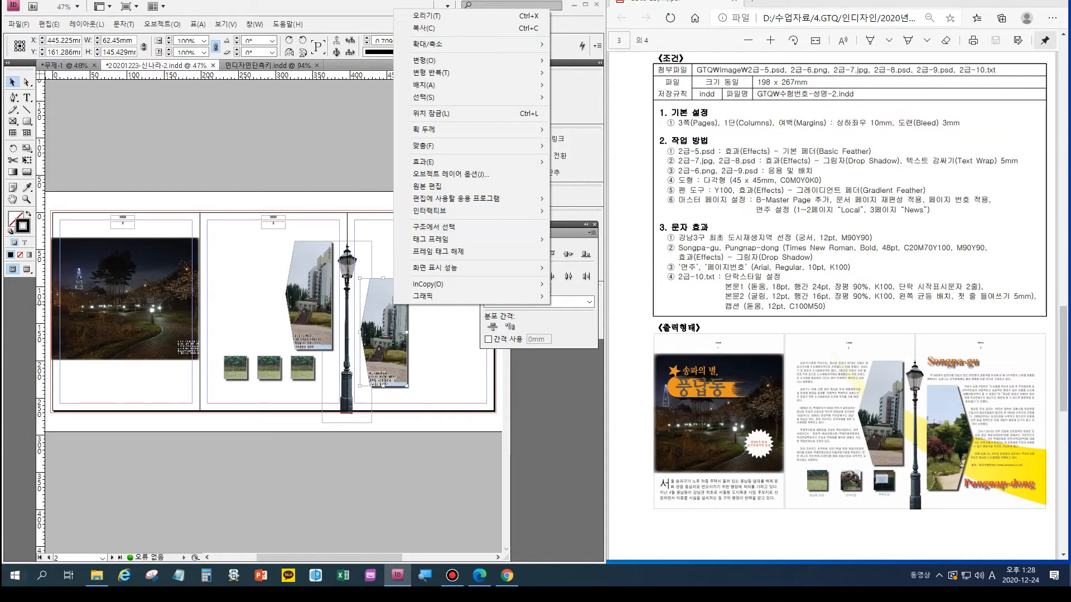
{"action": "mouse_move", "coordinate": [502, 210]}
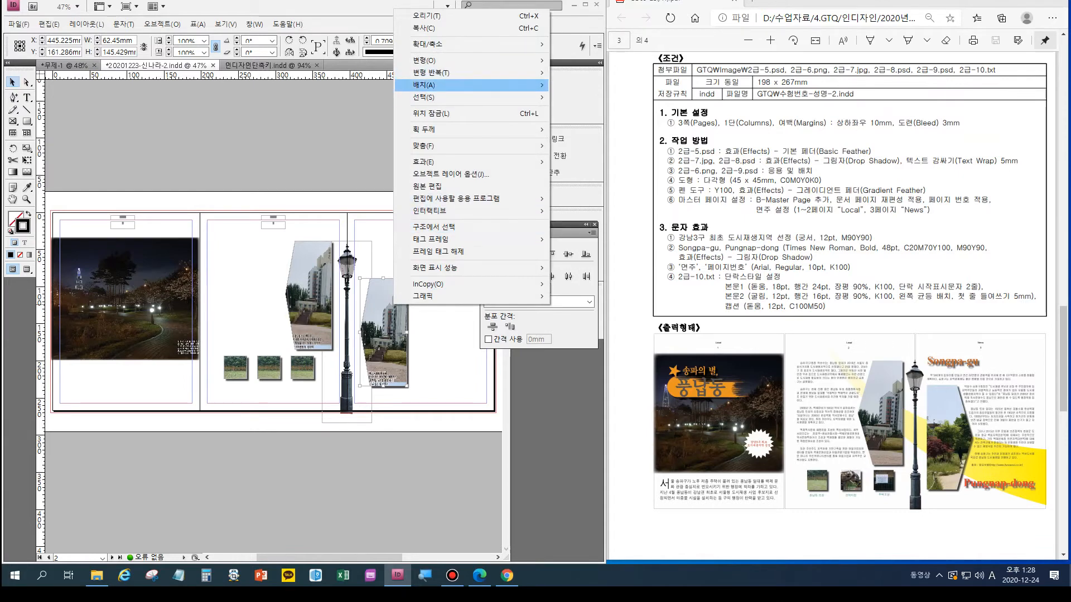
{"action": "mouse_move", "coordinate": [502, 60]}
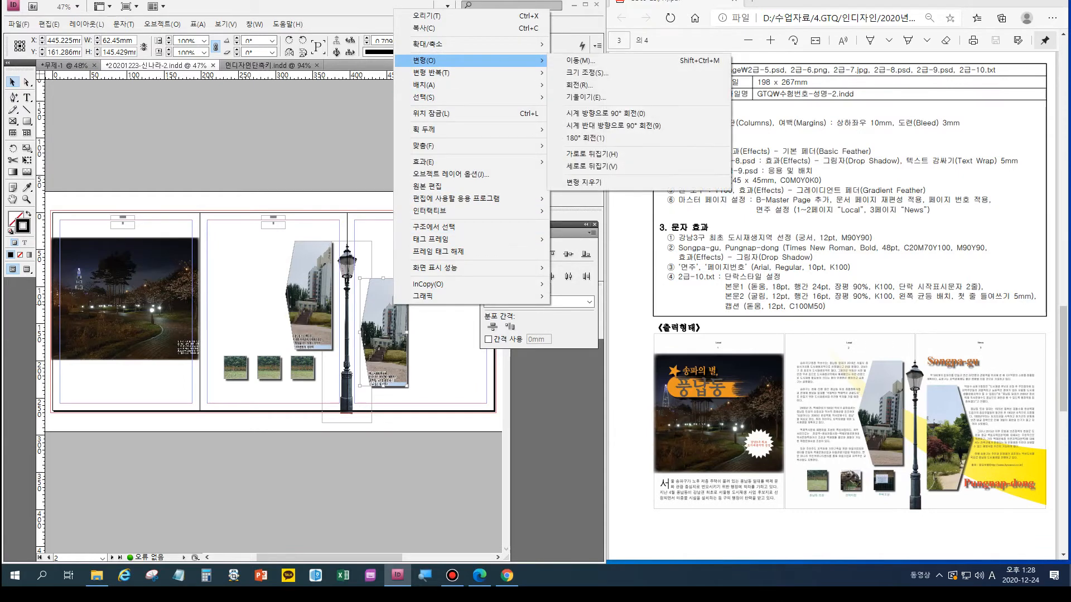
{"action": "left_click", "coordinate": [591, 154]}
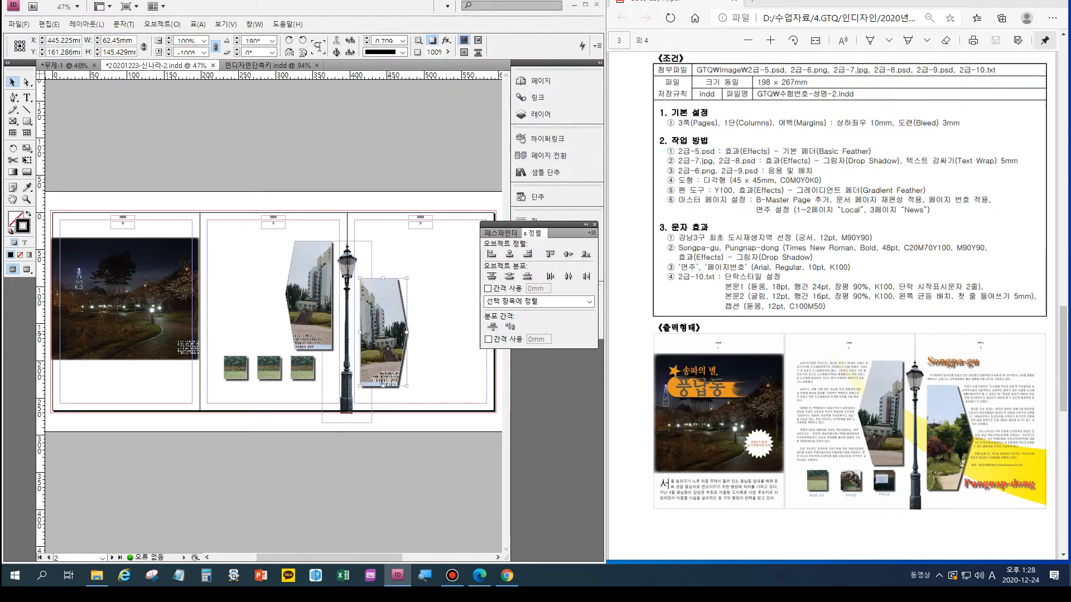
- Shift the picture inside the page 3 frame to its garden path part and flip only the picture horizontally
{"action": "key", "text": "a"}
{"action": "left_click_drag", "start_coordinate": [385, 335], "coordinate": [369, 249]}
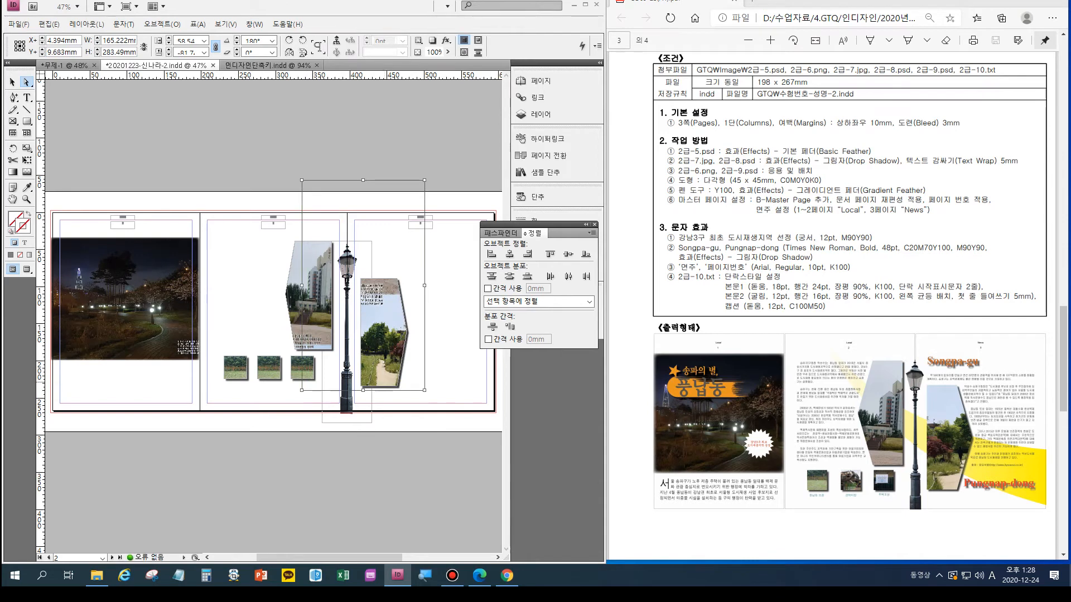
{"action": "right_click", "coordinate": [387, 334]}
{"action": "mouse_move", "coordinate": [501, 146]}
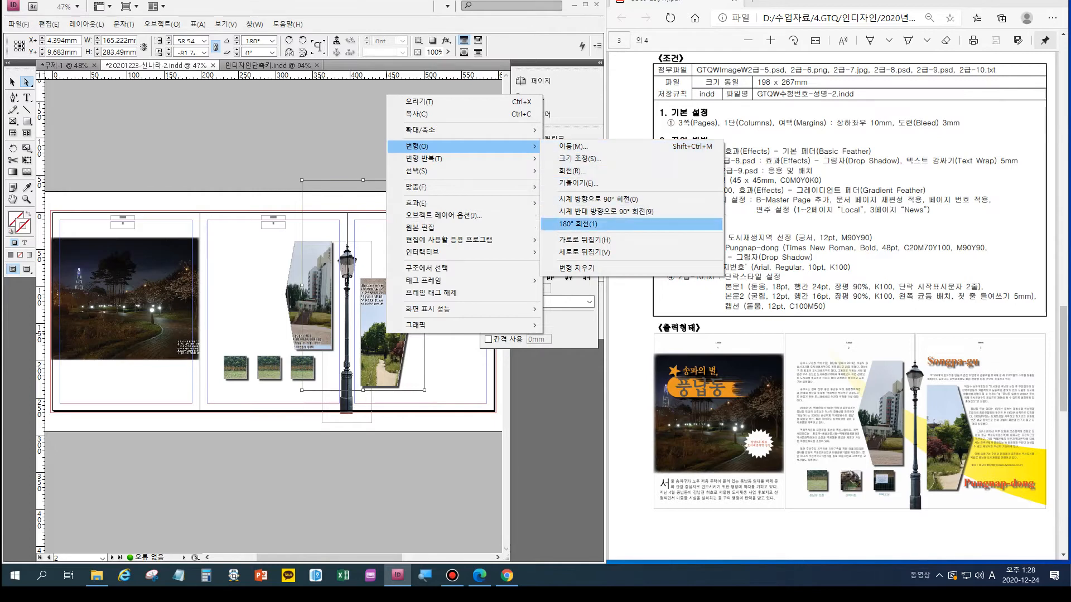
{"action": "left_click", "coordinate": [582, 240]}
{"action": "mouse_move", "coordinate": [384, 335]}
{"action": "left_mouse_down"}
{"action": "mouse_move", "coordinate": [368, 307]}
{"action": "mouse_move", "coordinate": [399, 335]}
{"action": "mouse_move", "coordinate": [426, 338]}
{"action": "mouse_move", "coordinate": [393, 334]}
{"action": "mouse_move", "coordinate": [401, 324]}
{"action": "left_mouse_up"}
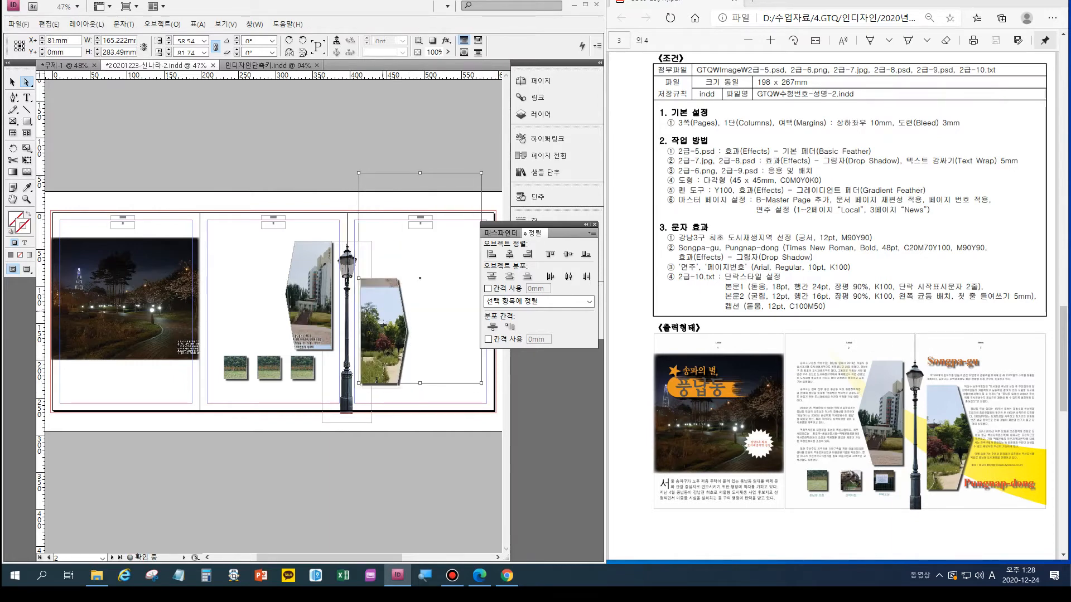
- Stretch the picture inside the page 3 frame to about 321 mm high and reposition it so the garden path fills the shape
{"action": "left_click_drag", "start_coordinate": [420, 173], "coordinate": [419, 154]}
{"action": "left_click_drag", "start_coordinate": [419, 154], "coordinate": [420, 145]}
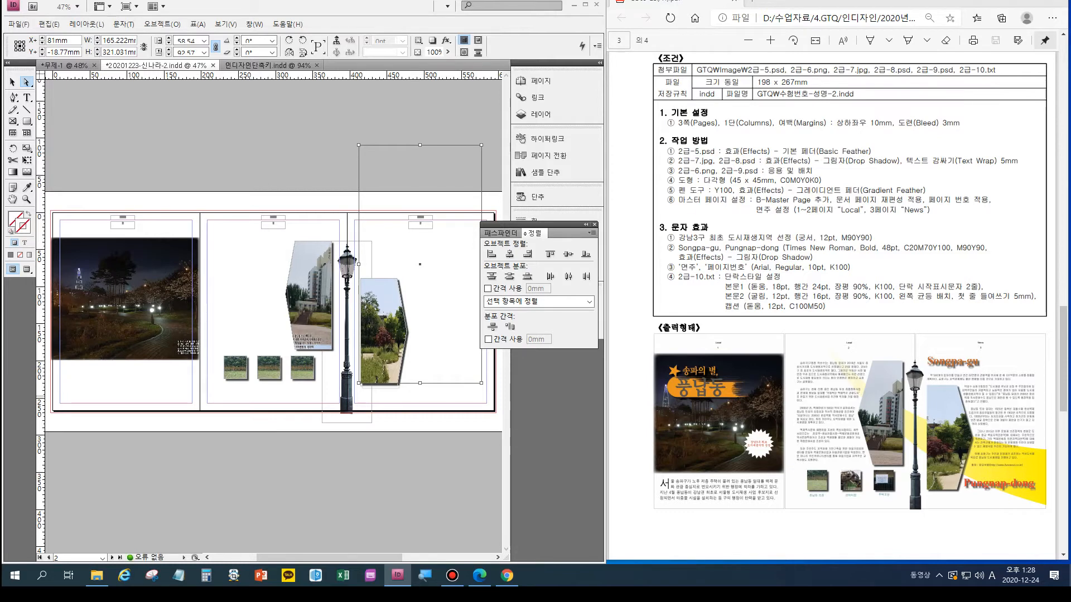
{"action": "left_click_drag", "start_coordinate": [400, 358], "coordinate": [393, 360]}
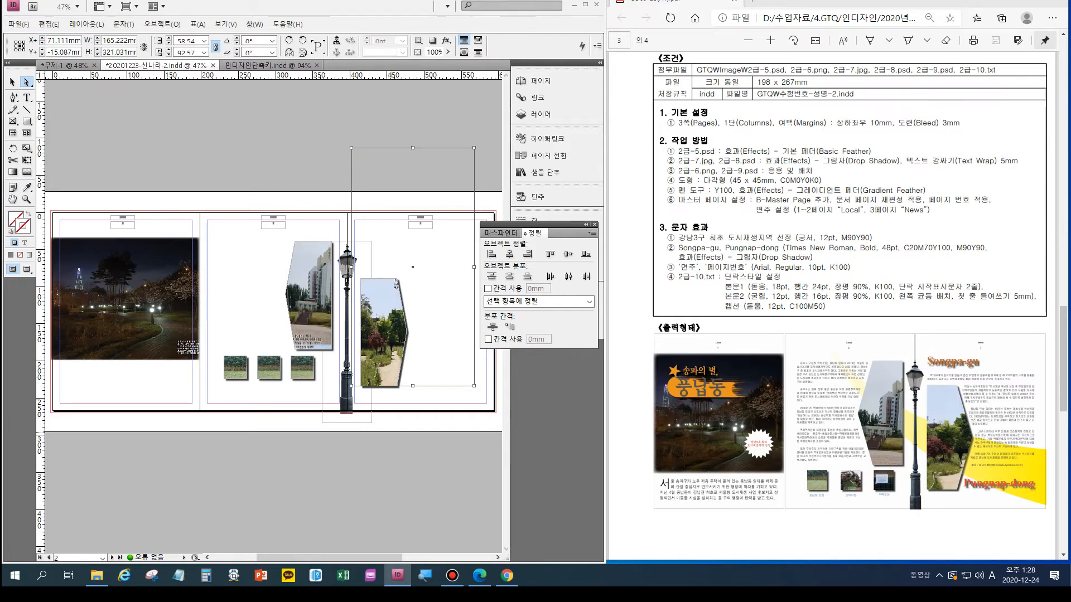
{"action": "left_click", "coordinate": [393, 422]}
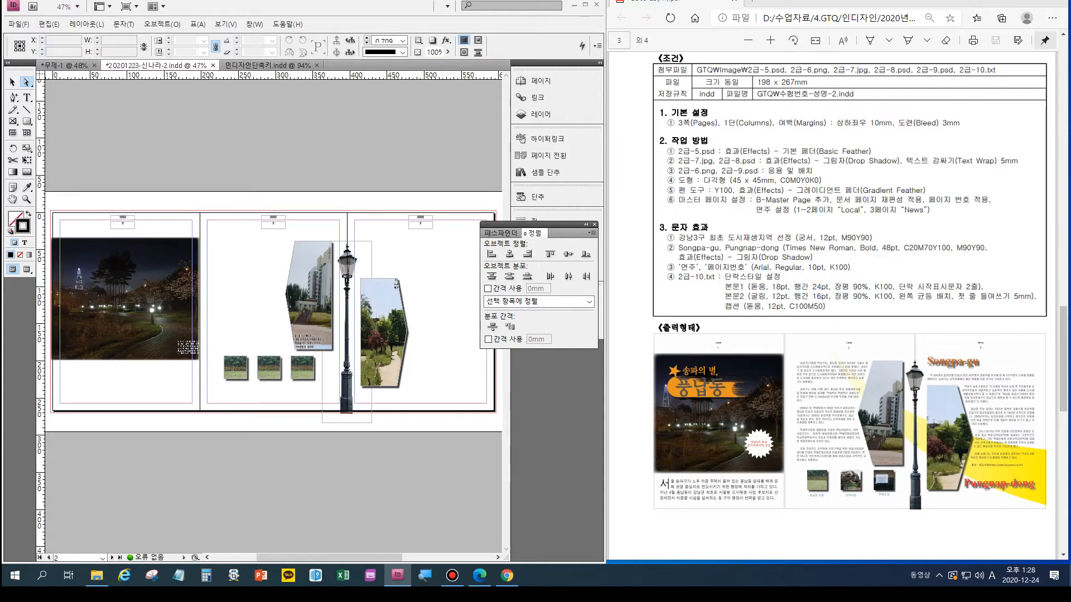
- Open the text file 2급-10 from the attachments folder (첨부파일) in Notepad
{"action": "key", "text": "ctrl"}
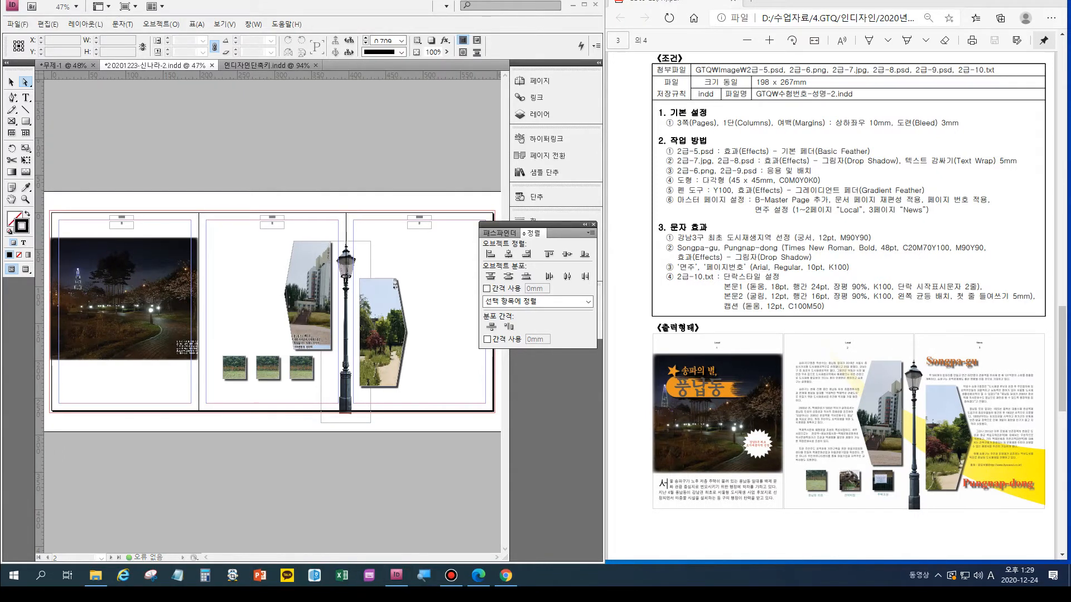
{"action": "left_click", "coordinate": [95, 575]}
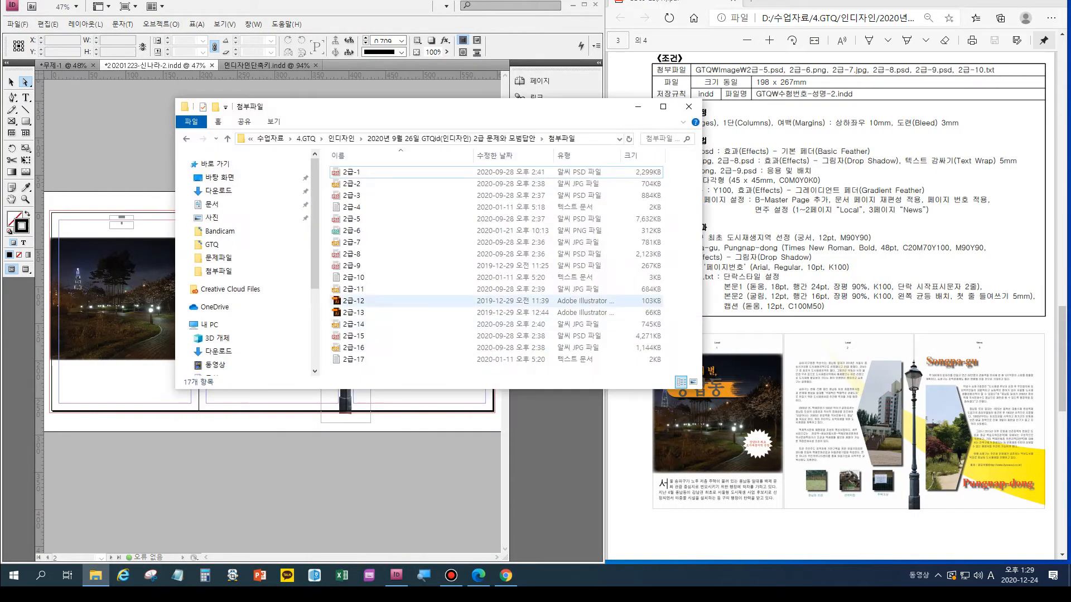
{"action": "left_click", "coordinate": [354, 277]}
{"action": "double_click", "coordinate": [354, 277]}
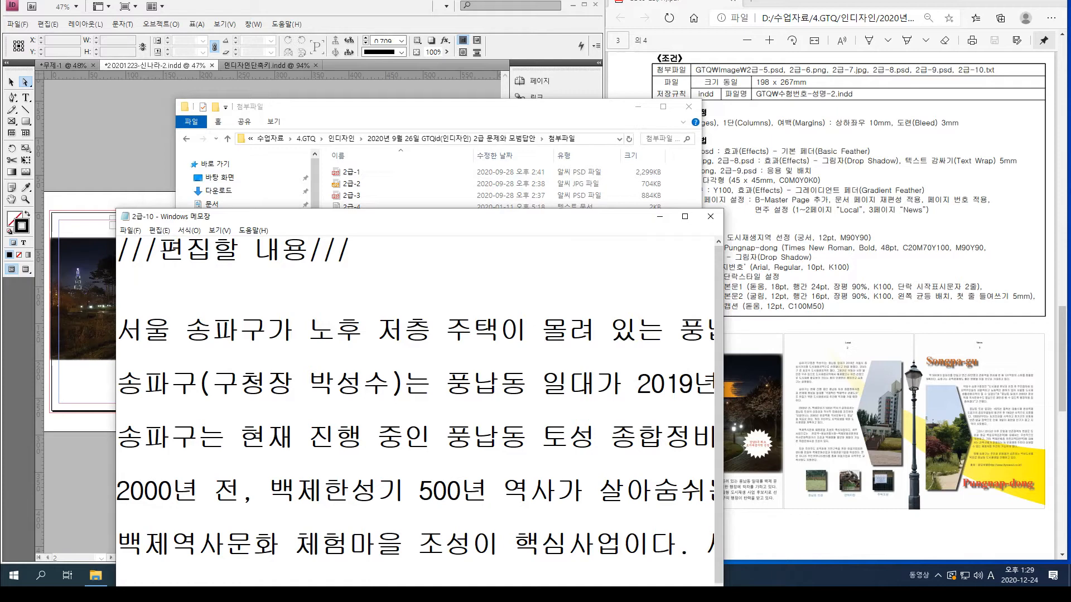
- Copy the first body paragraph into the InDesign brochure and move its text frame below the night photo on page 1, clearing away the source windows
{"action": "key", "text": "shift+Up"}
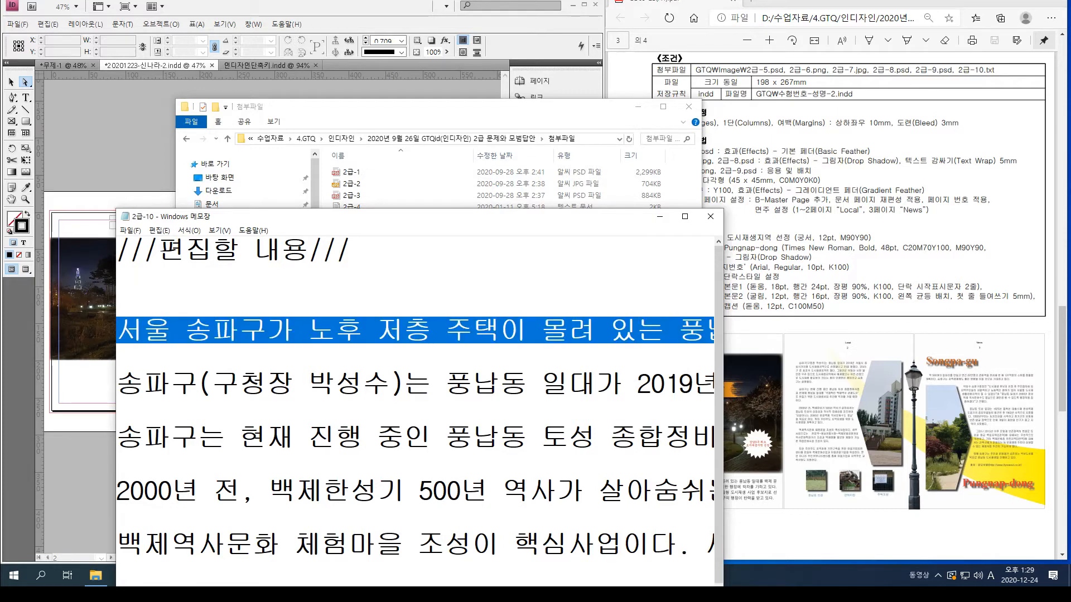
{"action": "key", "text": "alt+Tab"}
{"action": "key", "text": "ctrl+v"}
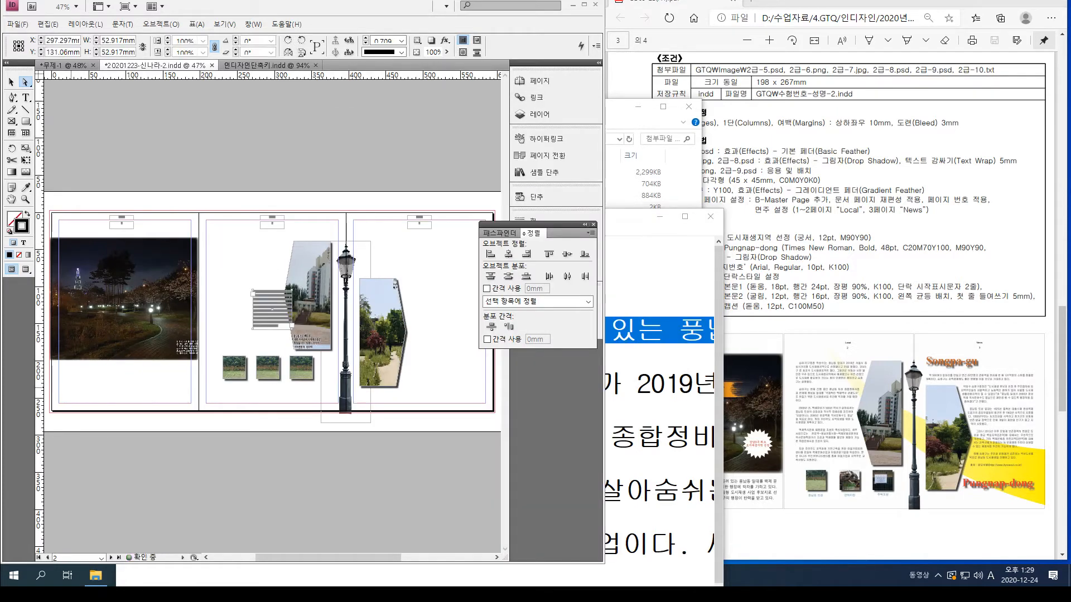
{"action": "left_click_drag", "start_coordinate": [271, 308], "coordinate": [75, 383]}
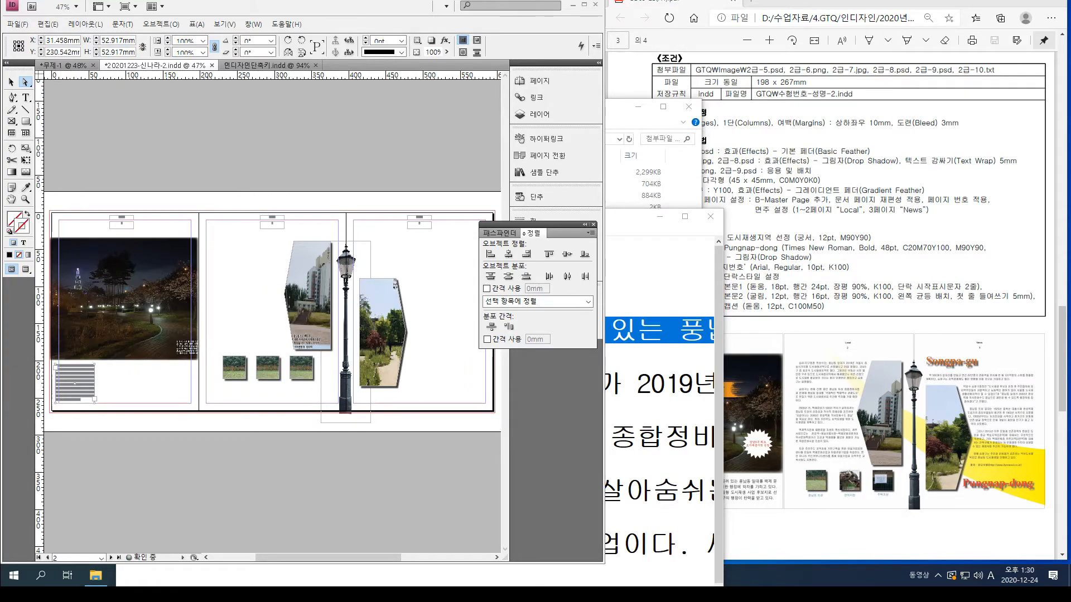
{"action": "left_click", "coordinate": [660, 216]}
{"action": "left_click", "coordinate": [689, 107]}
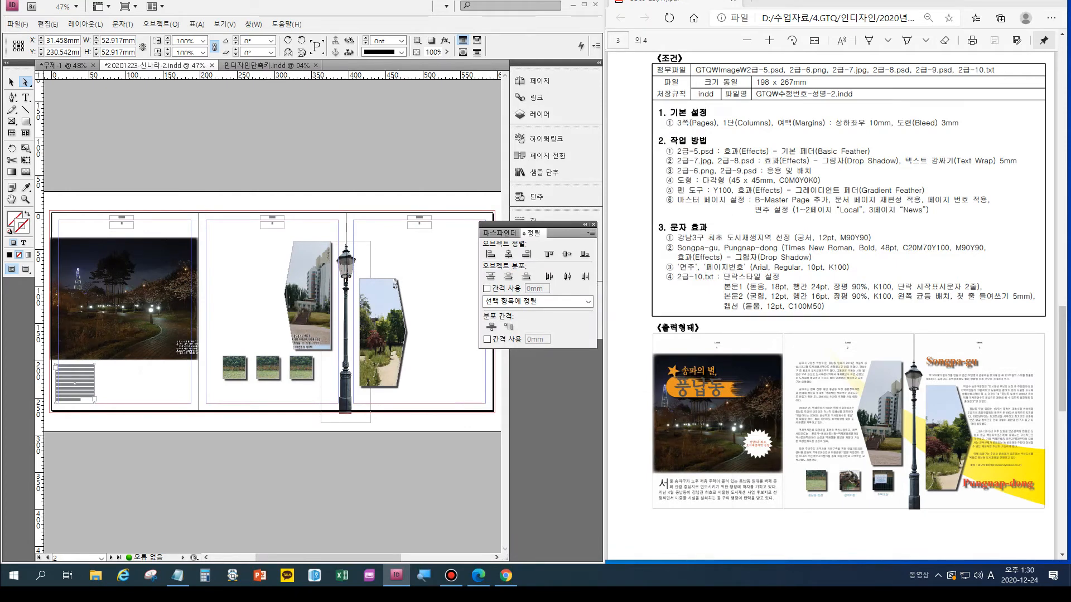
- Widen the paragraph's text frame on page 1 to about 186 mm so it spans the width below the night photo
{"action": "key", "text": "ctrl+1"}
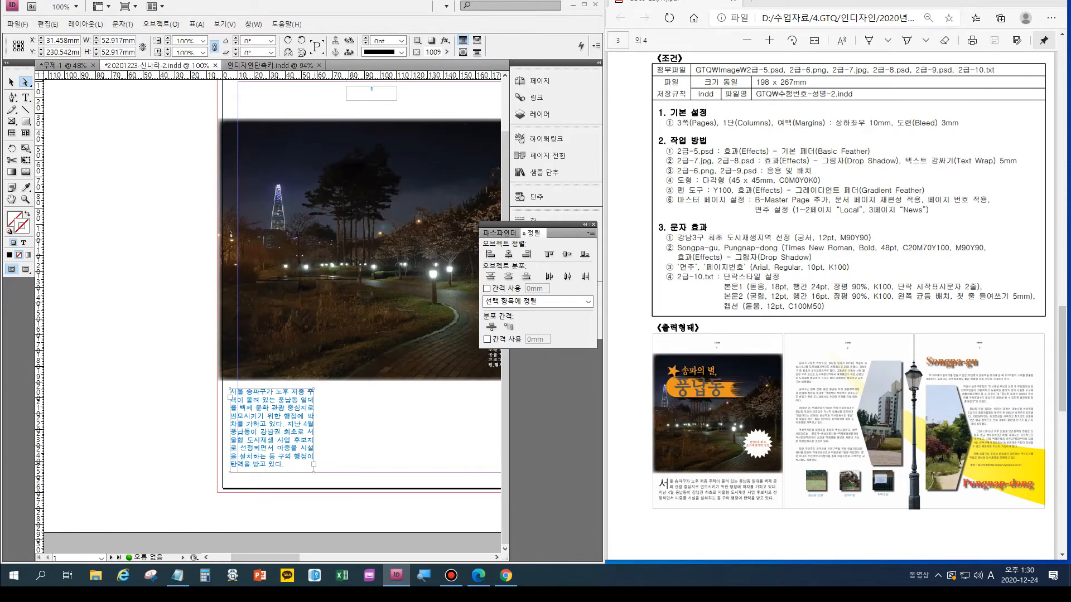
{"action": "key", "text": "v"}
{"action": "left_click_drag", "start_coordinate": [313, 431], "coordinate": [460, 430]}
{"action": "left_click_drag", "start_coordinate": [266, 558], "coordinate": [287, 557]}
{"action": "left_click_drag", "start_coordinate": [315, 430], "coordinate": [380, 430]}
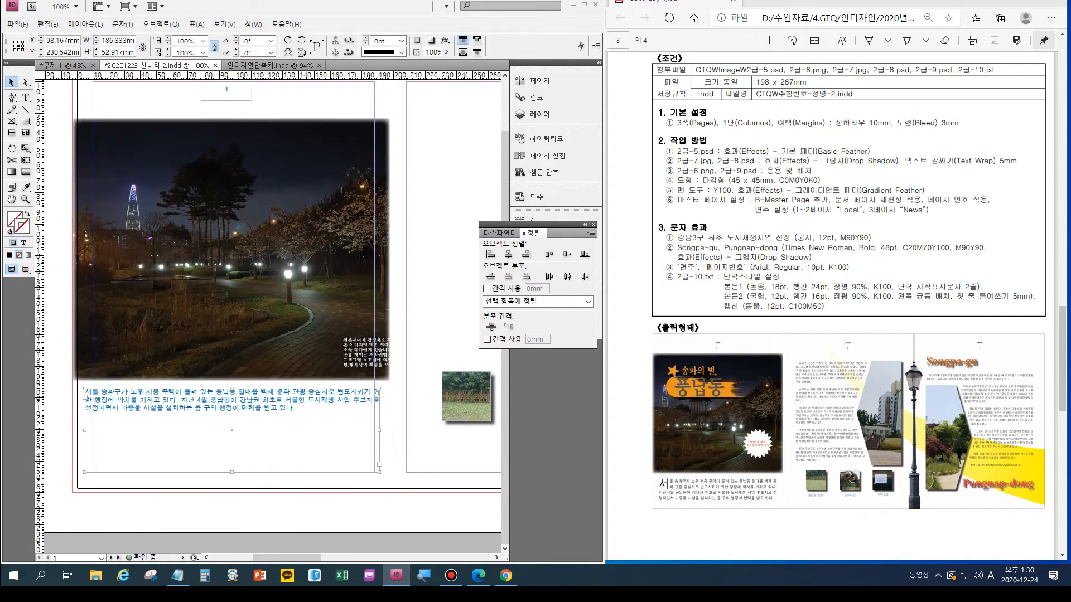
{"action": "key", "text": "alt+Tab"}
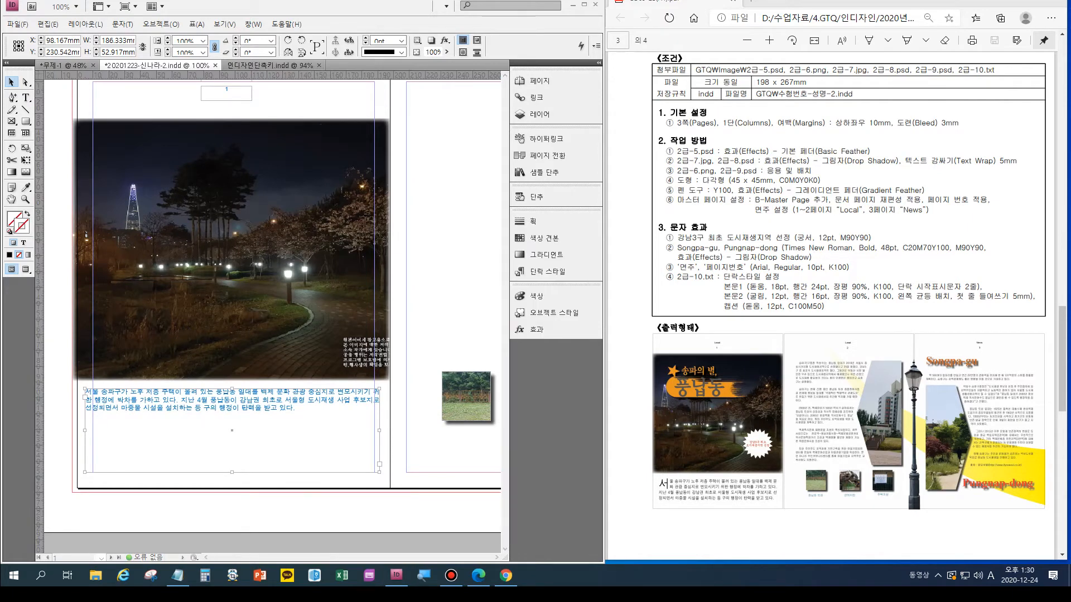
- Apply the paragraph style 본문1 to the page 1 body paragraph and insert forced line breaks so its lines follow the sample layout
{"action": "left_click", "coordinate": [547, 271]}
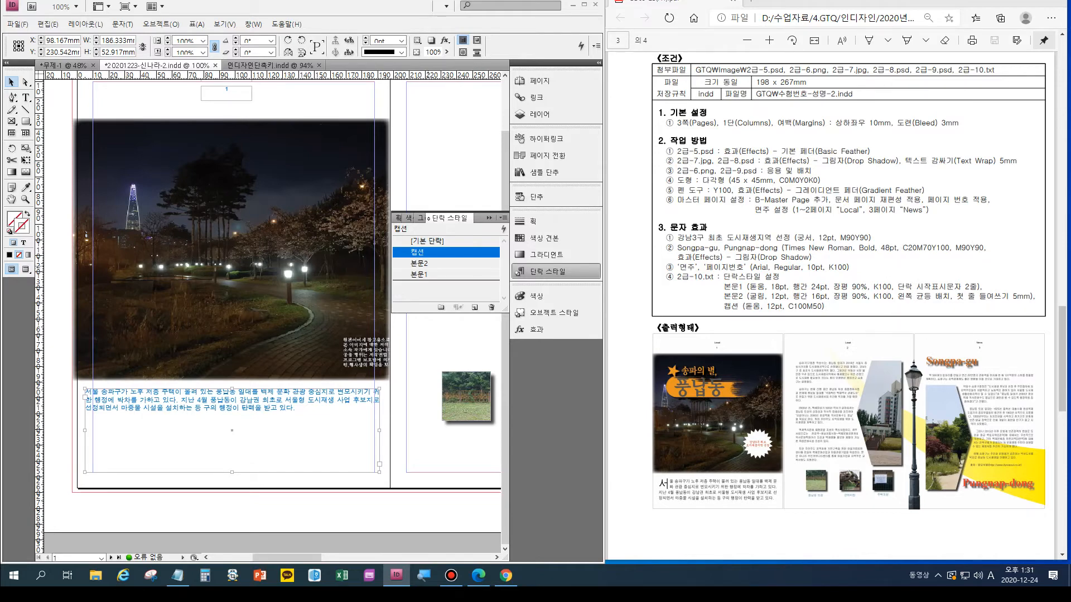
{"action": "left_click", "coordinate": [419, 274]}
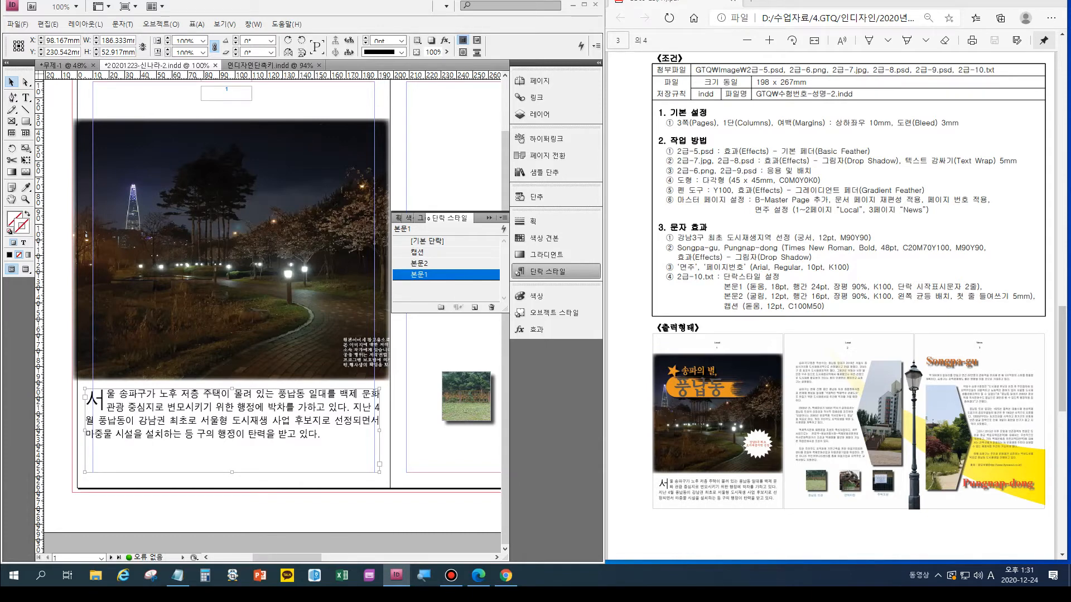
{"action": "key", "text": "t"}
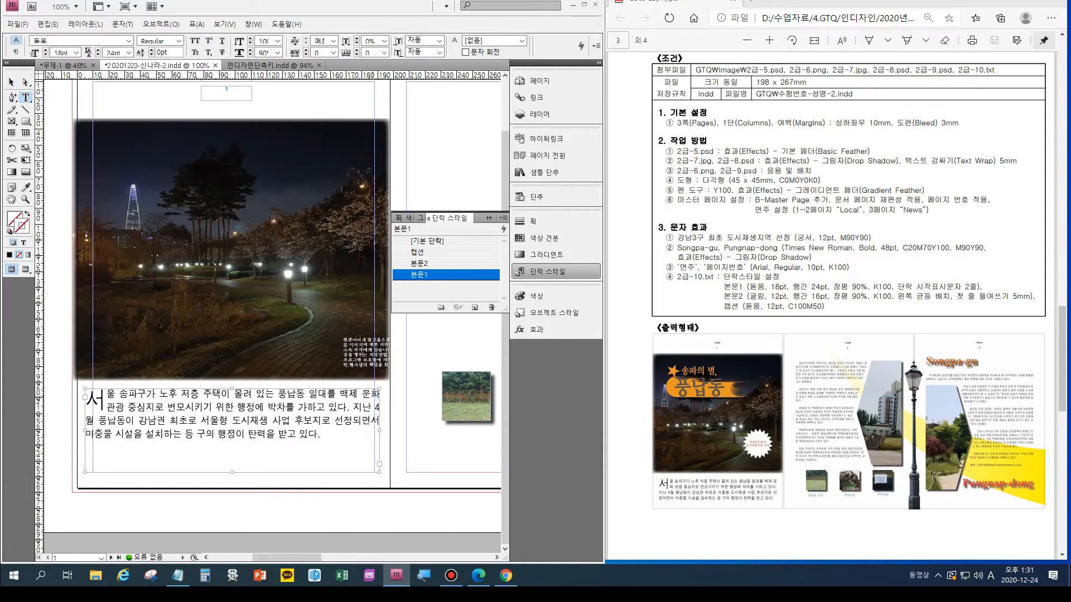
{"action": "key", "text": "Return"}
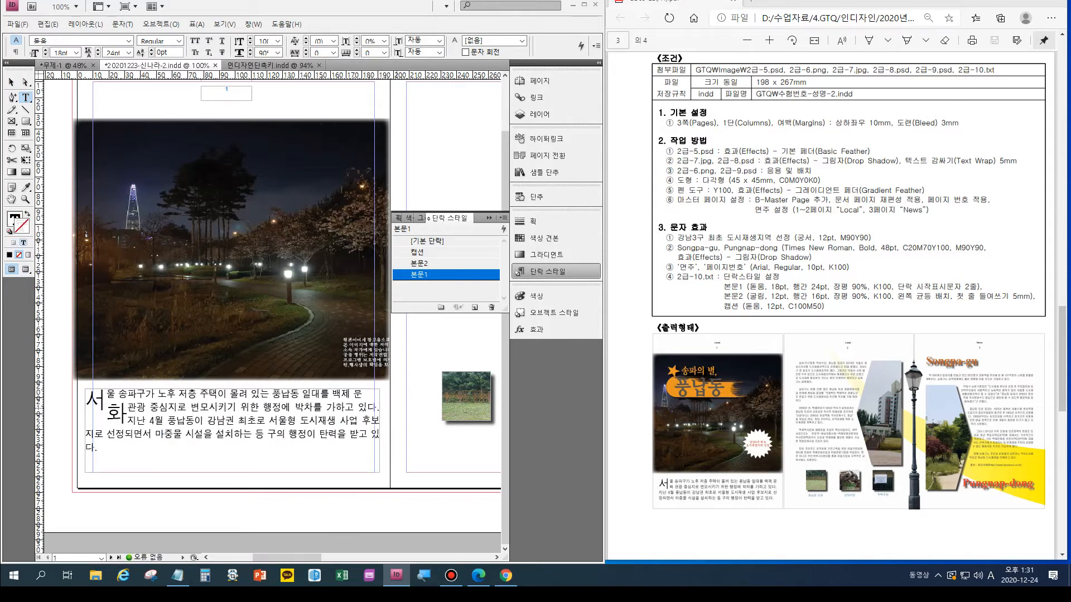
{"action": "key", "text": "BackSpace"}
{"action": "key", "text": "shift+Return"}
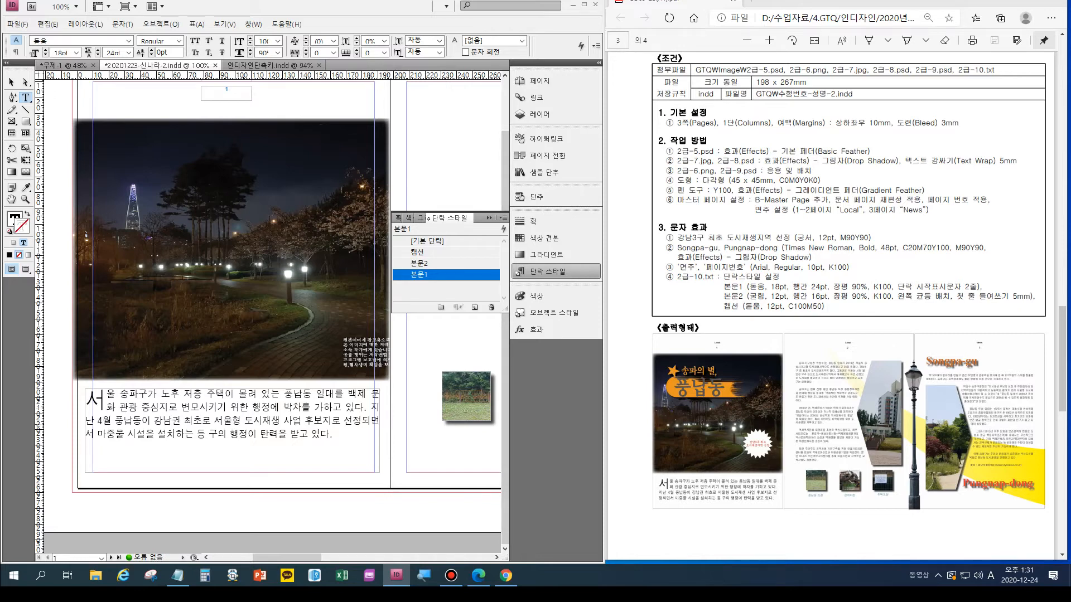
{"action": "key", "text": "shift+Return"}
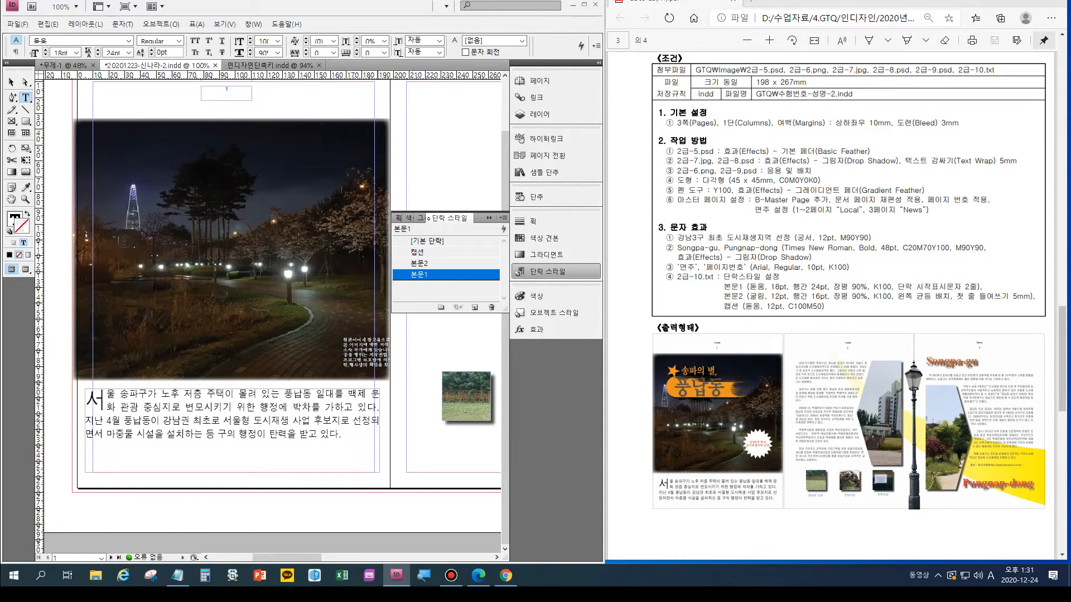
{"action": "key", "text": "shift+Return"}
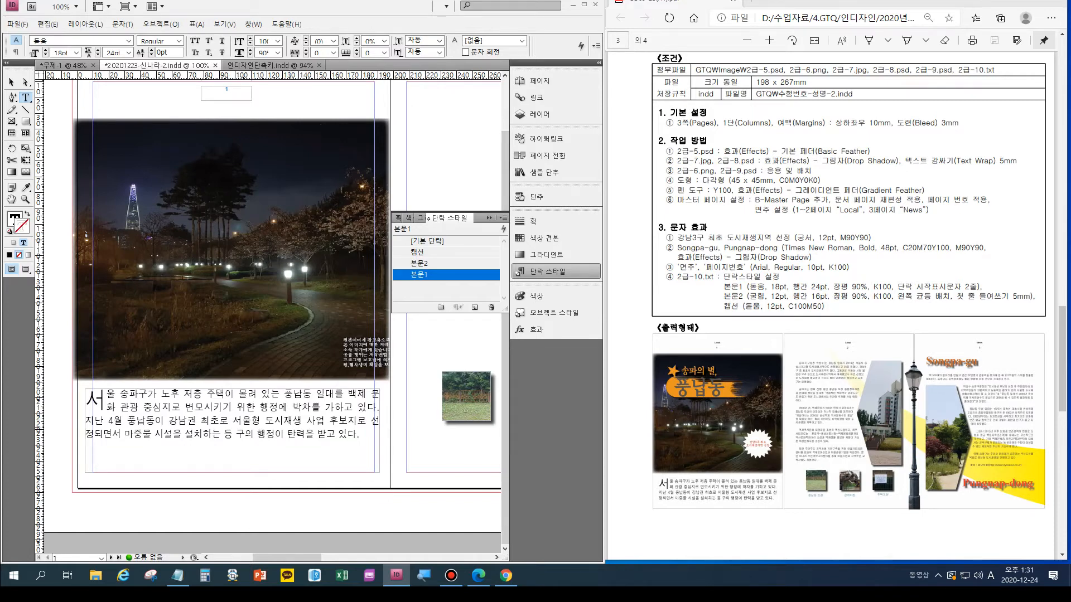
- Check page 2 of the sample output, then copy the four paragraphs from "송파구는 현재 진행 중인" through "또한 주민주도" in the Notepad file 2급-10
{"action": "key", "text": "ctrl+alt+0"}
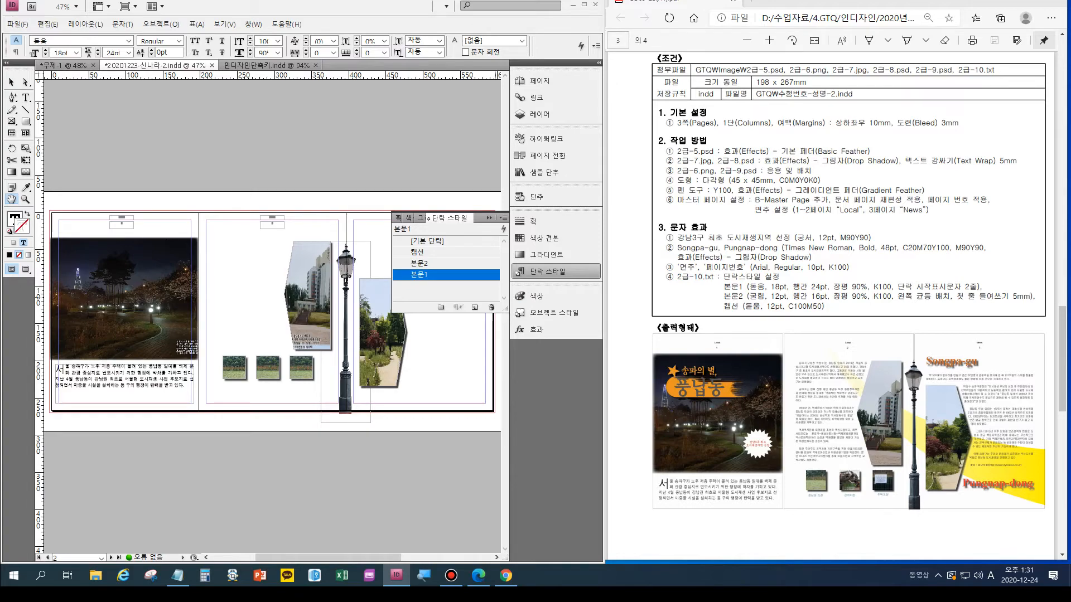
{"action": "left_click", "coordinate": [831, 456]}
{"action": "scroll", "coordinate": [831, 456], "scroll_direction": "up", "scroll_amount": 4}
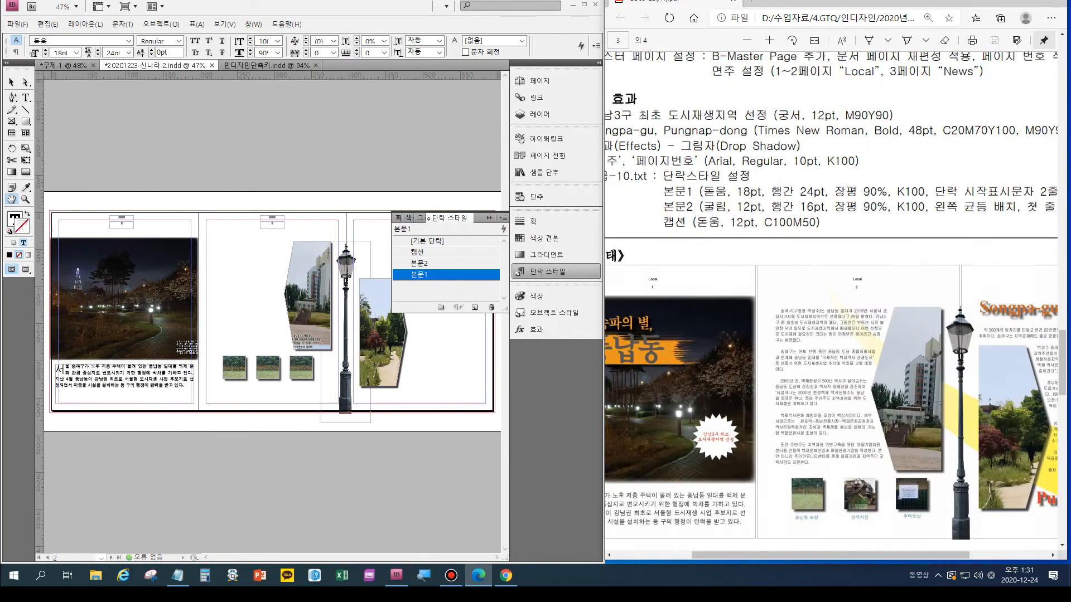
{"action": "scroll", "coordinate": [836, 366], "scroll_direction": "down", "scroll_amount": 3}
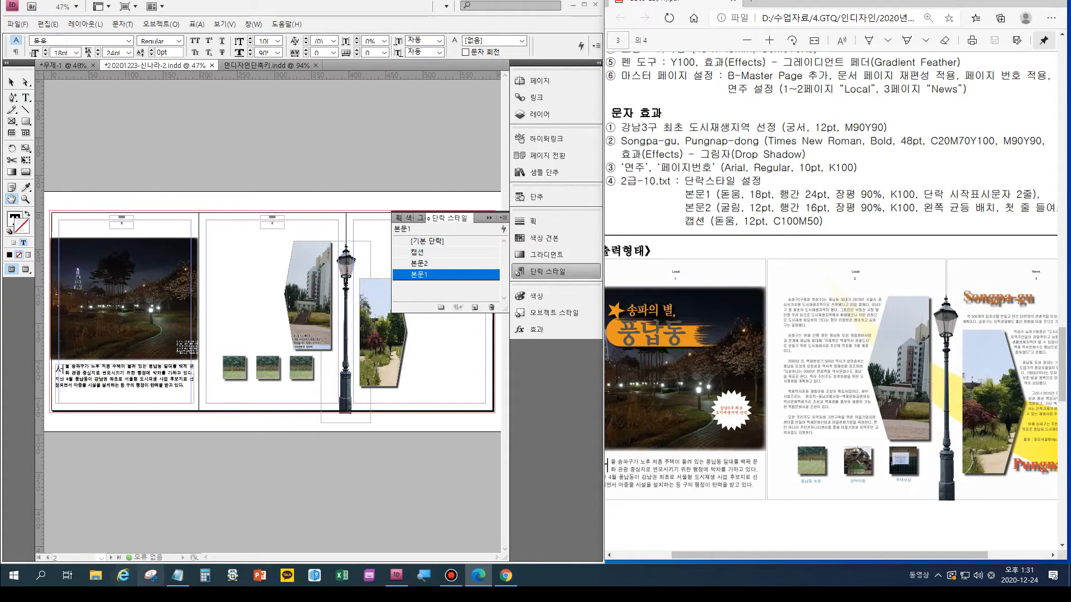
{"action": "left_click", "coordinate": [178, 576]}
{"action": "left_click", "coordinate": [119, 411]}
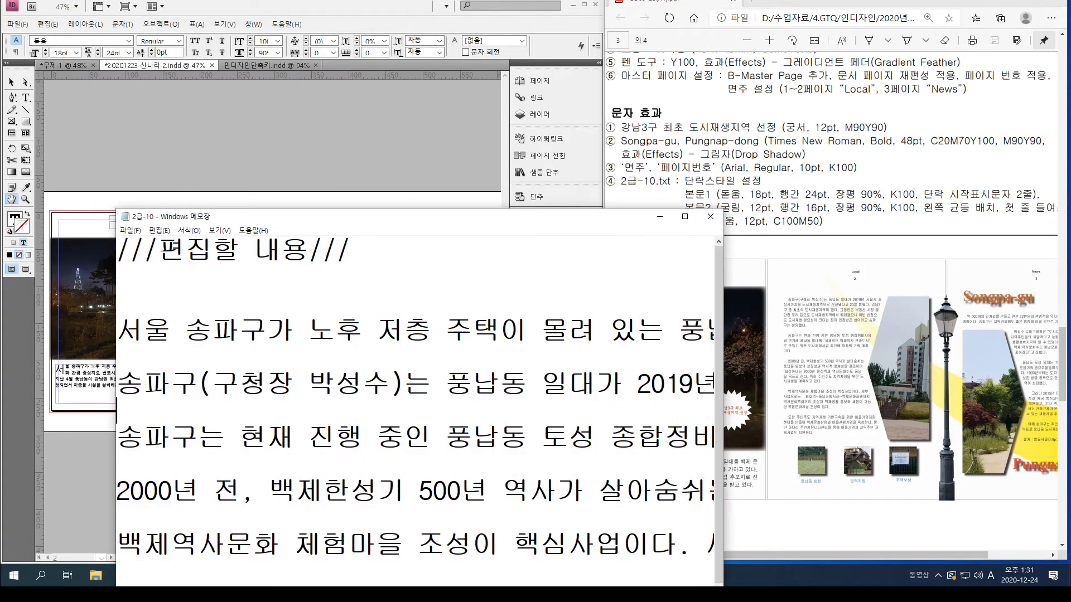
{"action": "key", "text": "shift+Up"}
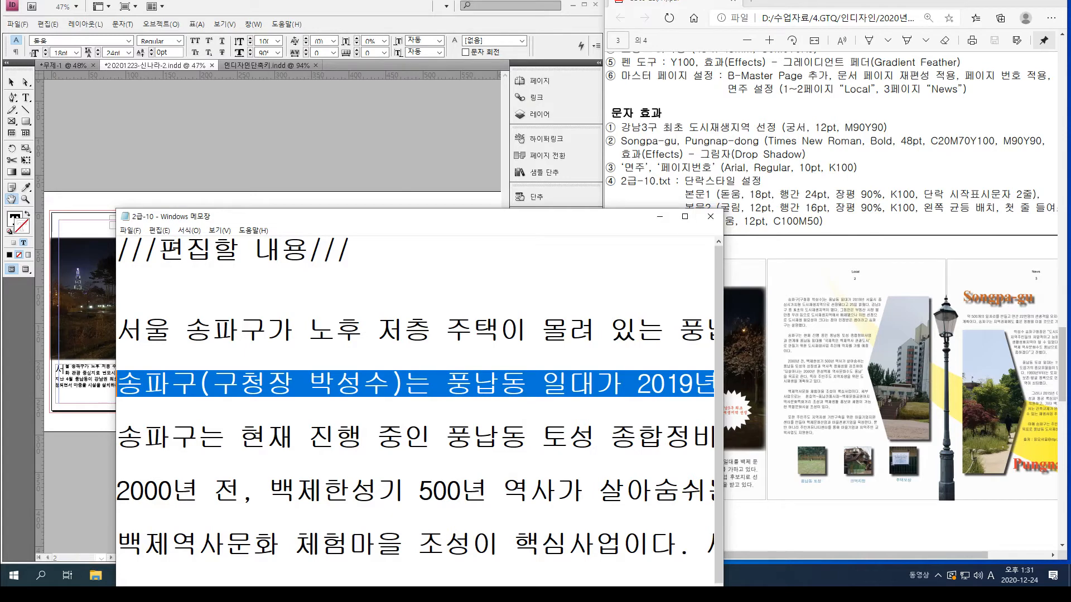
{"action": "scroll", "coordinate": [416, 396], "scroll_direction": "down", "scroll_amount": 1}
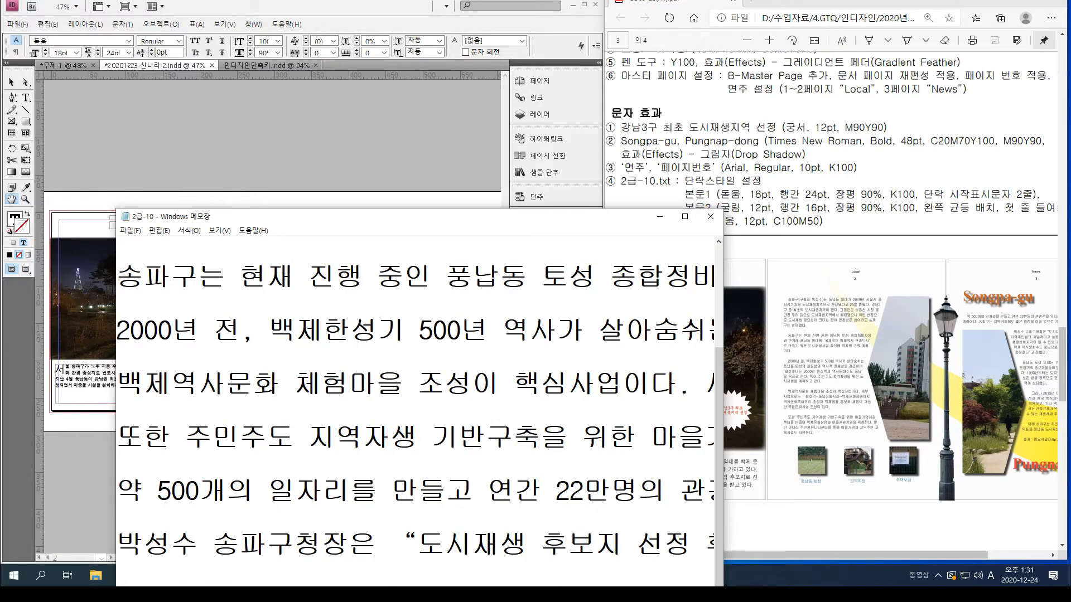
{"action": "key", "text": "shift+Up"}
{"action": "key", "text": "shift+Up"}
{"action": "key", "text": "shift+Up"}
{"action": "key", "text": "shift+Up"}
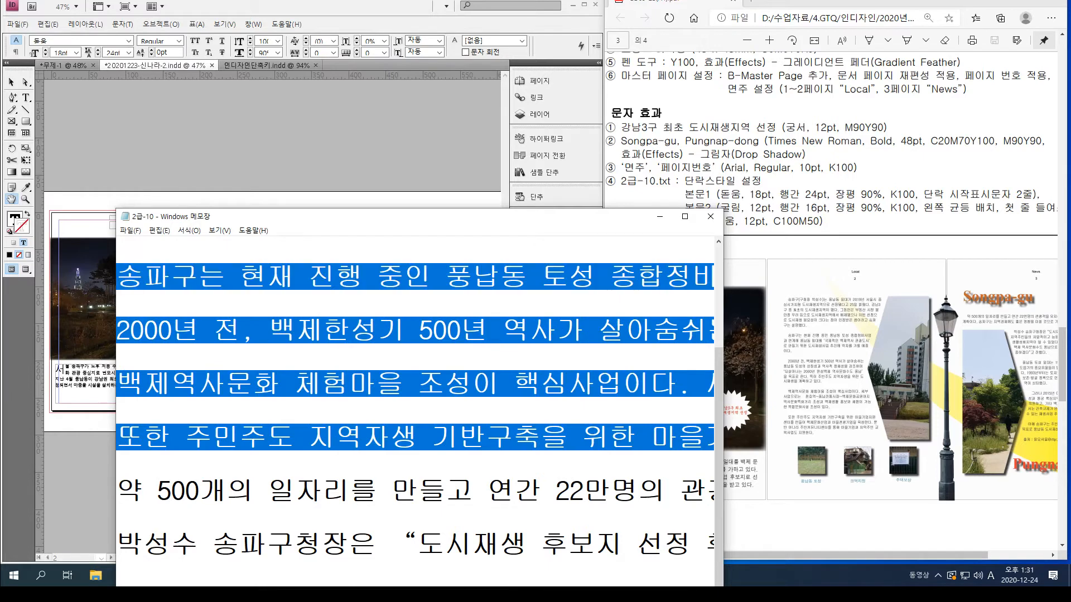
{"action": "left_click", "coordinate": [660, 216]}
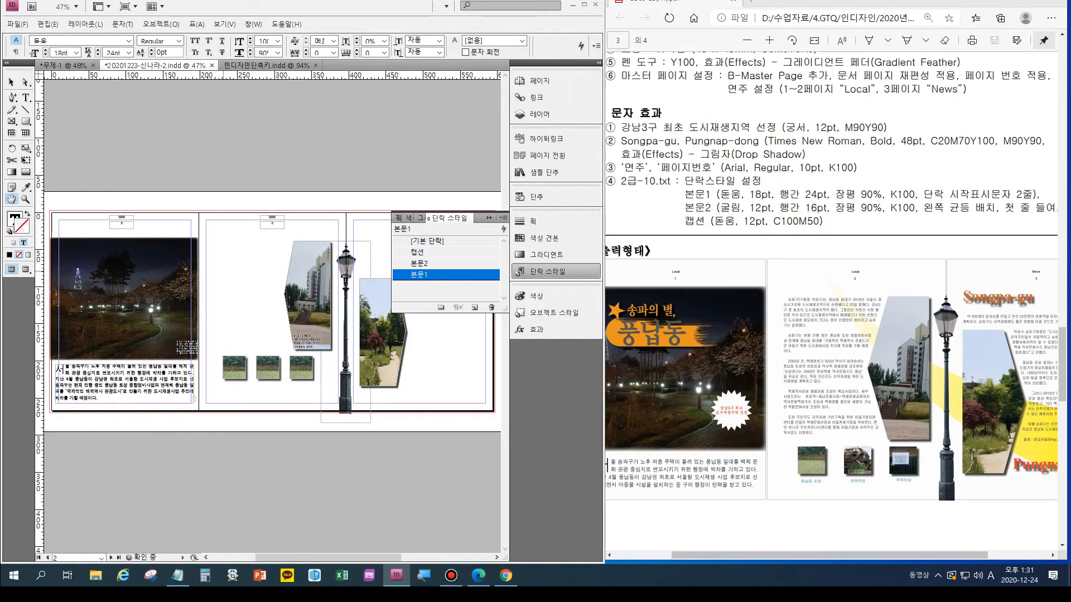
- Paste the copied paragraphs into a new text frame on page 2, beside the building photo, and enlarge it to about 112 × 154 mm
{"action": "key", "text": "Escape"}
{"action": "key", "text": "ctrl+shift+a"}
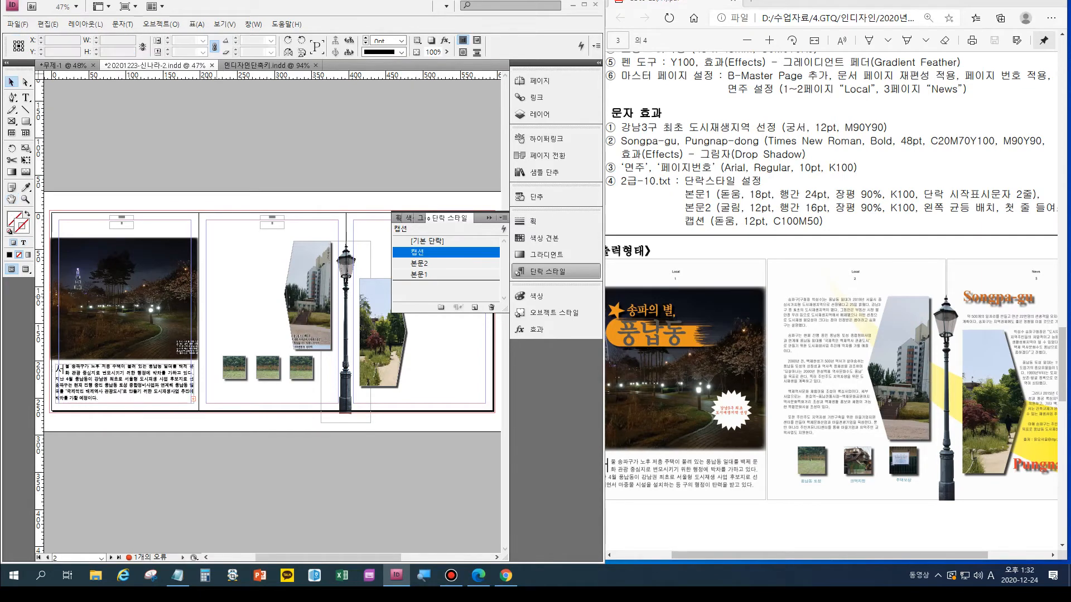
{"action": "key", "text": "ctrl+v"}
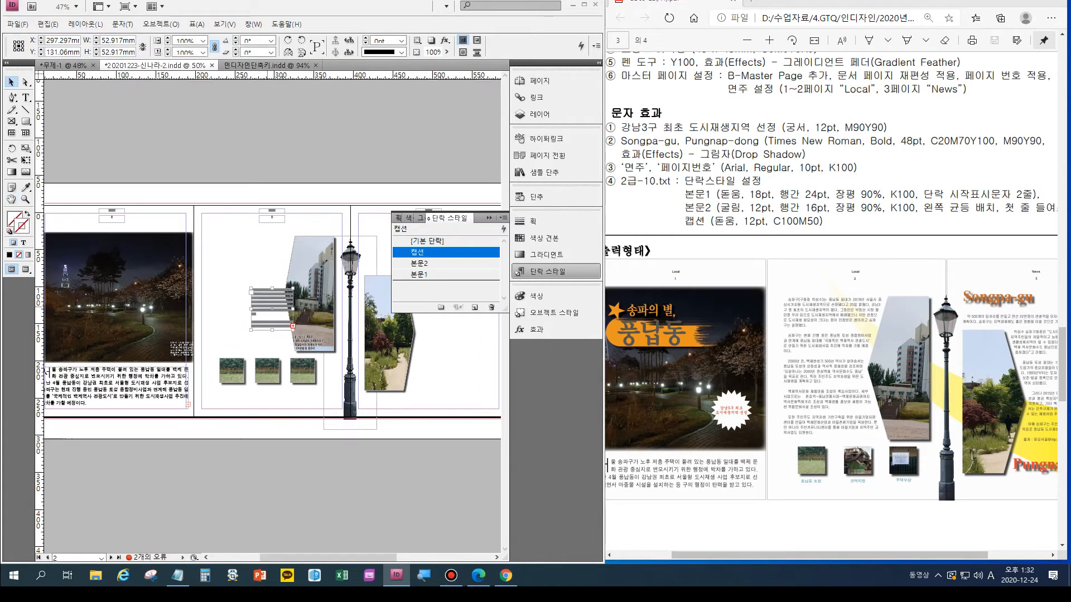
{"action": "key", "text": "ctrl+1"}
{"action": "mouse_move", "coordinate": [267, 317]}
{"action": "left_mouse_down"}
{"action": "mouse_move", "coordinate": [183, 177]}
{"action": "mouse_move", "coordinate": [183, 217]}
{"action": "mouse_move", "coordinate": [173, 207]}
{"action": "left_mouse_up"}
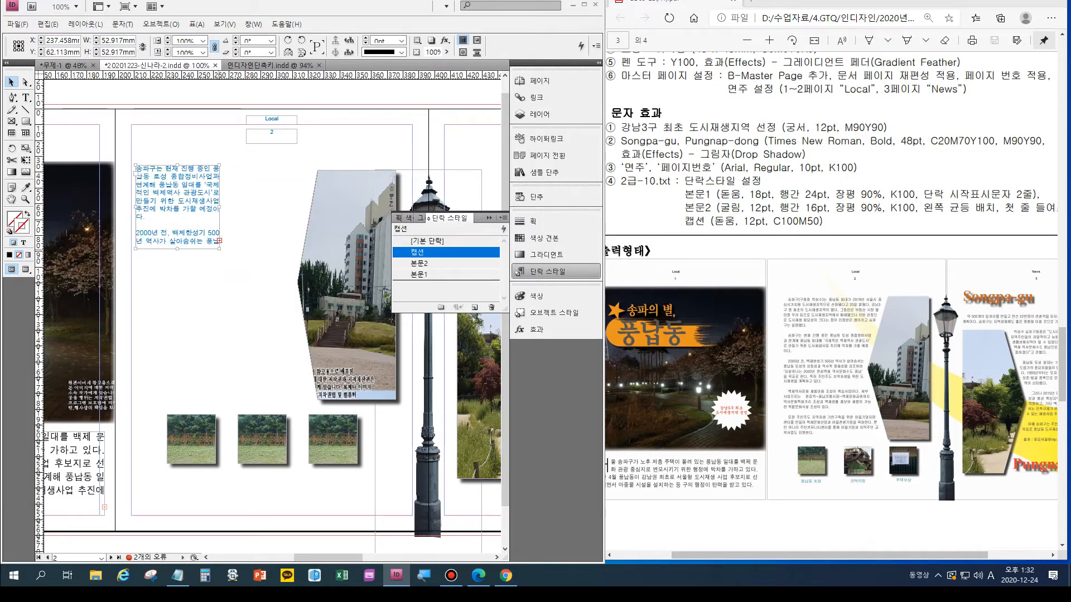
{"action": "left_click_drag", "start_coordinate": [219, 249], "coordinate": [312, 408]}
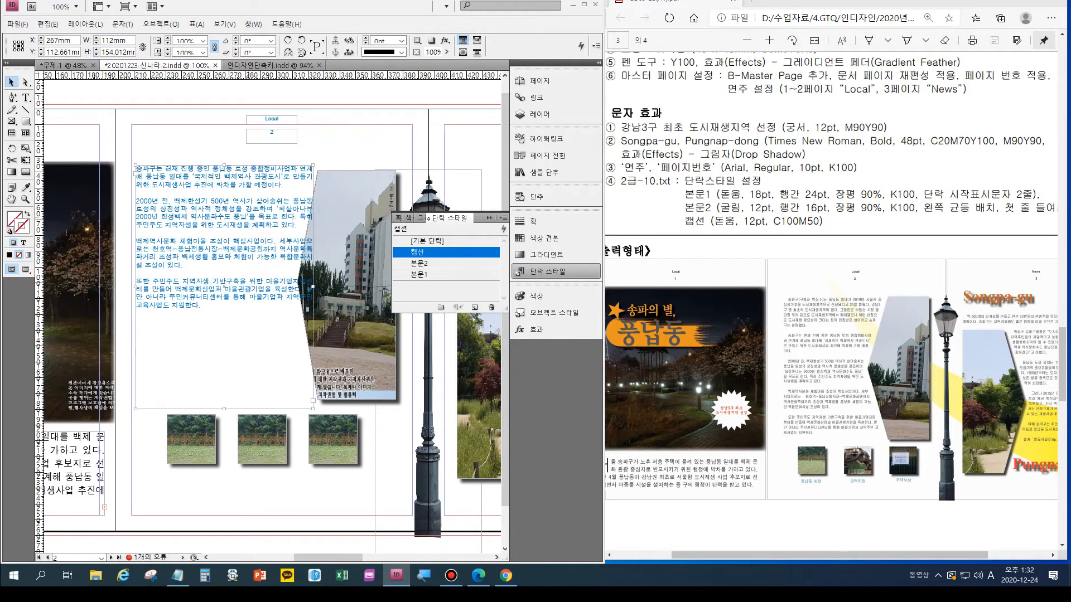
- Set the page 2 building photo's text wrap to follow the object shape with a 5 mm offset
{"action": "left_click", "coordinate": [352, 301]}
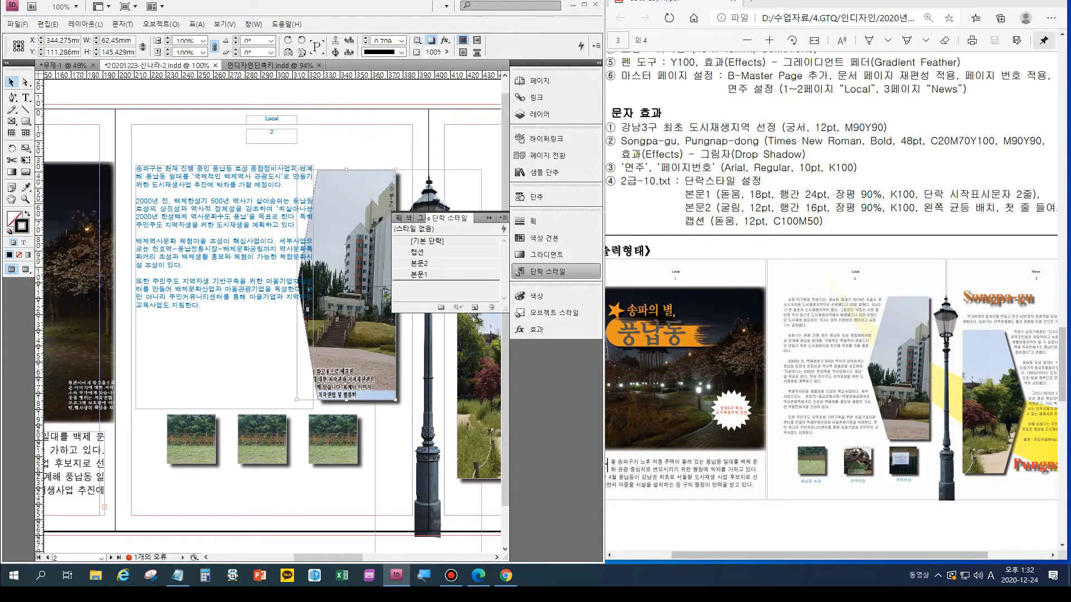
{"action": "scroll", "coordinate": [835, 301], "scroll_direction": "up", "scroll_amount": 2}
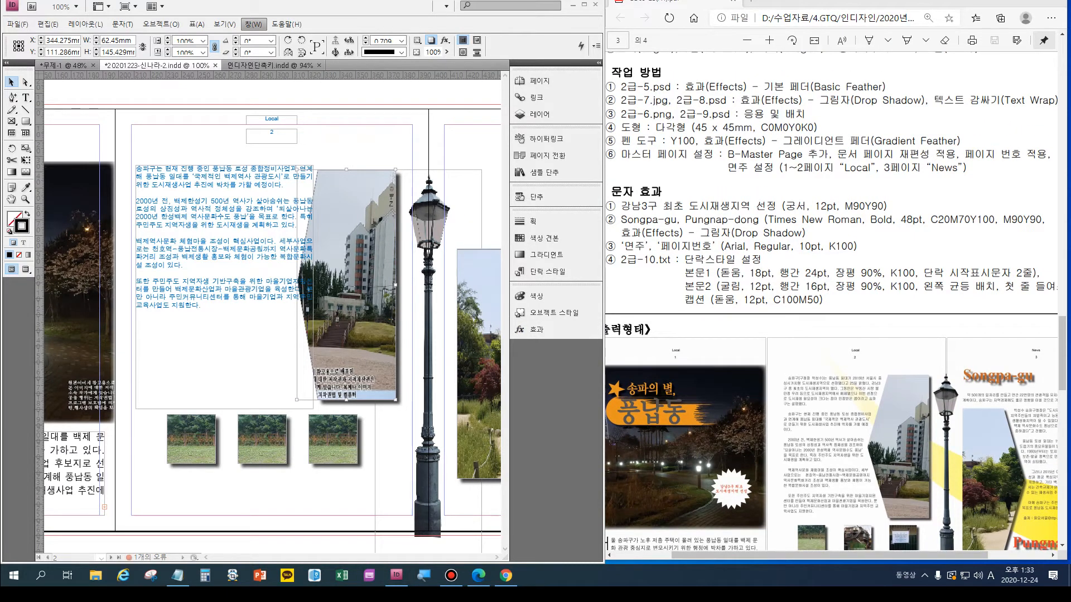
{"action": "left_click", "coordinate": [253, 24]}
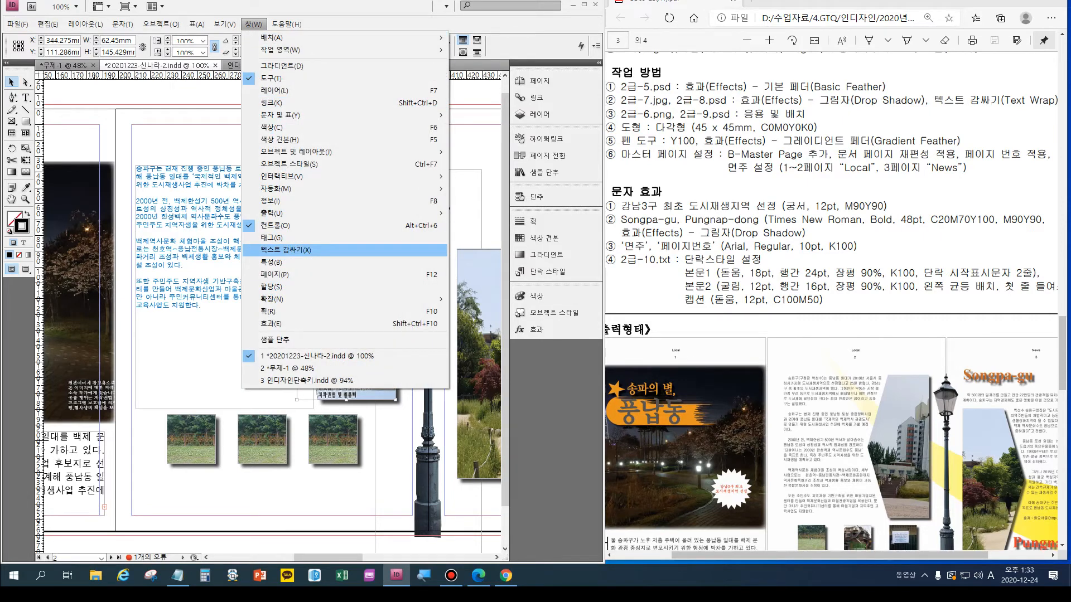
{"action": "left_click", "coordinate": [290, 250]}
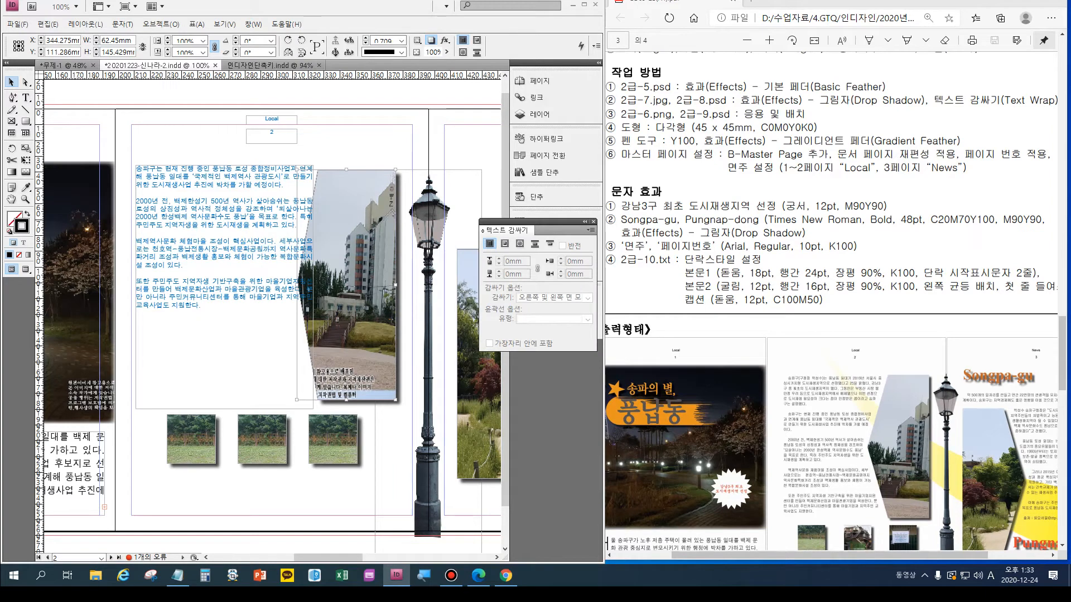
{"action": "left_click", "coordinate": [520, 244]}
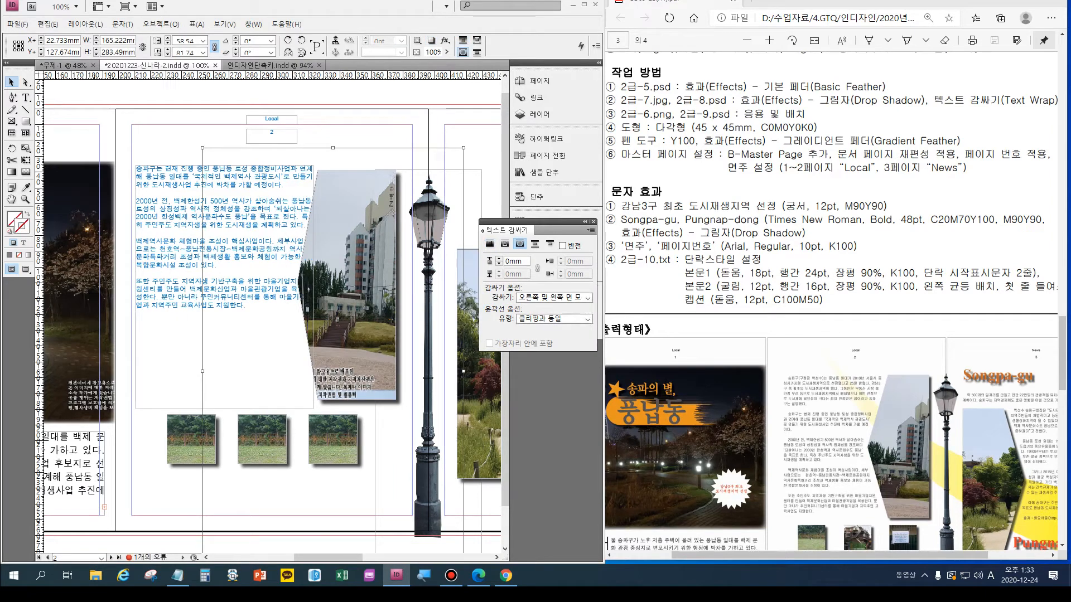
{"action": "left_click", "coordinate": [498, 258]}
{"action": "left_click", "coordinate": [499, 259]}
{"action": "left_click", "coordinate": [498, 258]}
{"action": "left_click", "coordinate": [498, 259]}
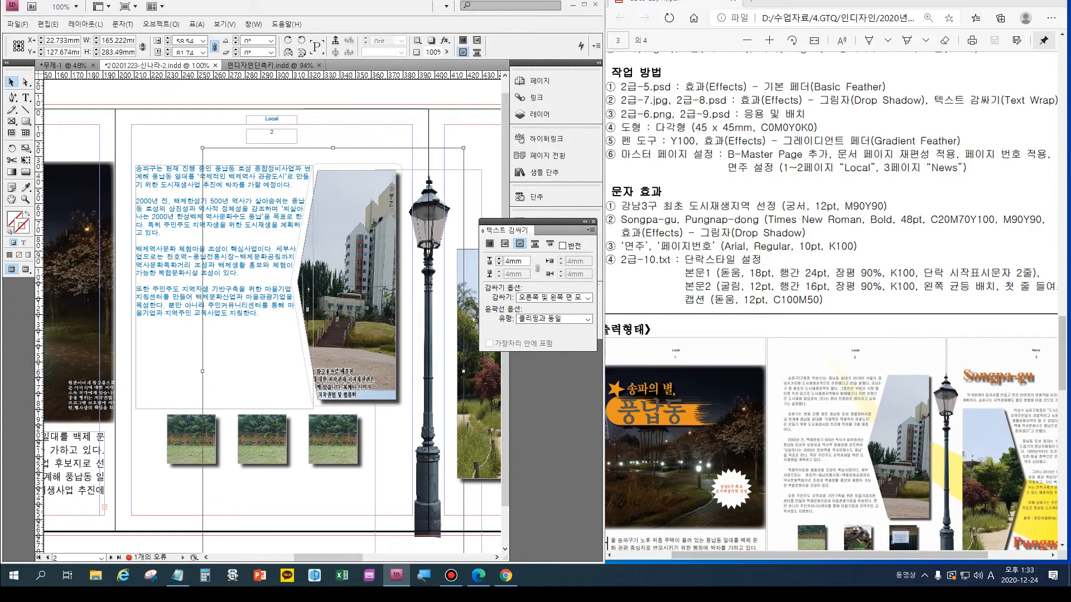
{"action": "left_click_drag", "start_coordinate": [803, 555], "coordinate": [841, 555]}
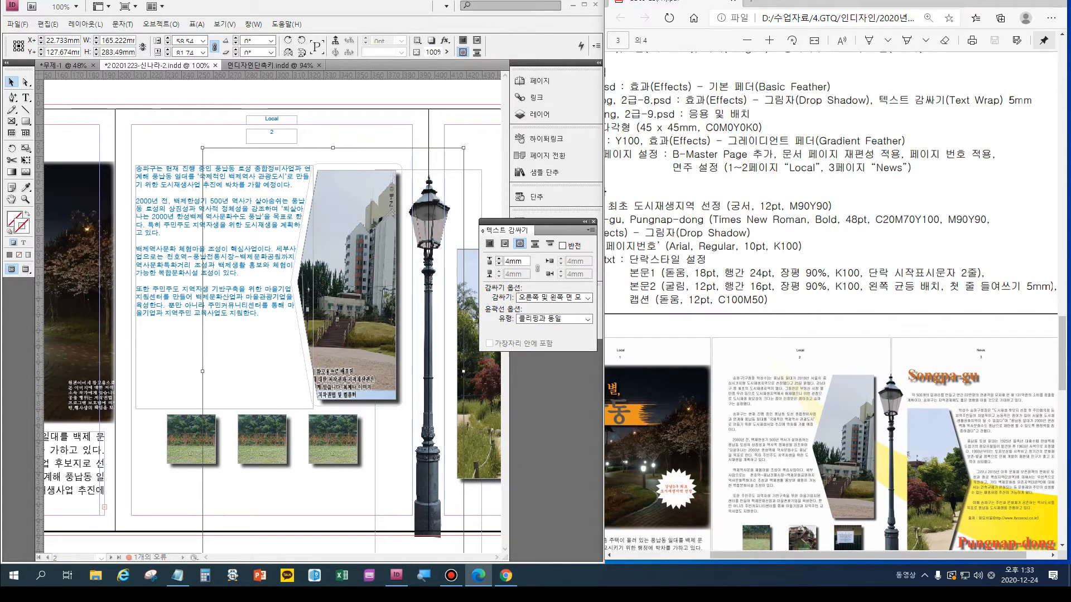
{"action": "key", "text": "alt+Tab"}
{"action": "left_click", "coordinate": [346, 285]}
{"action": "key", "text": "Return"}
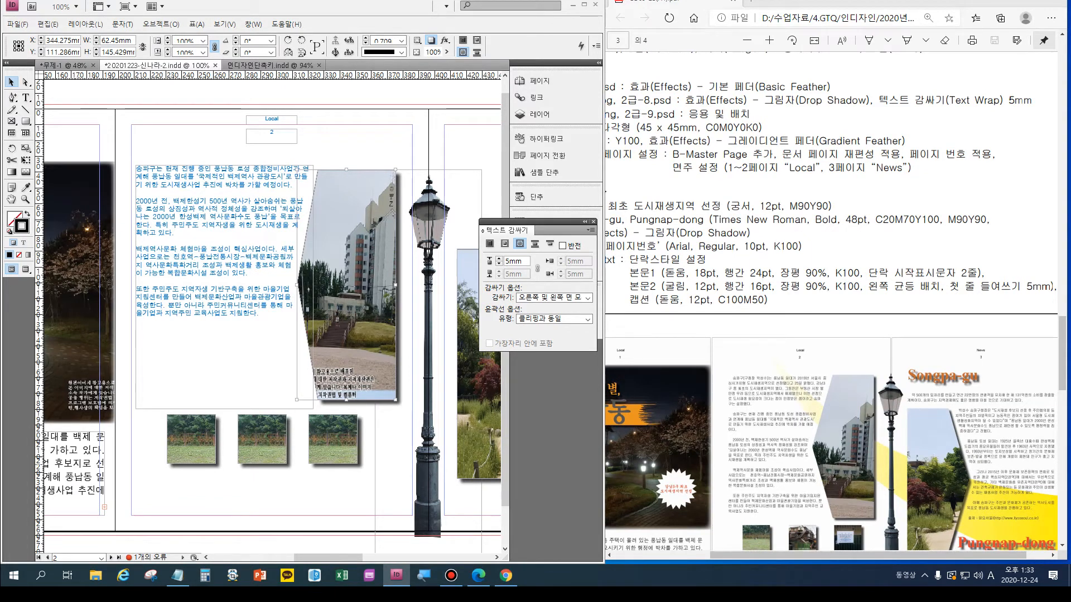
- Close the text wrap settings and apply the paragraph style 본문2 to the page 2 body text
{"action": "left_click", "coordinate": [224, 291]}
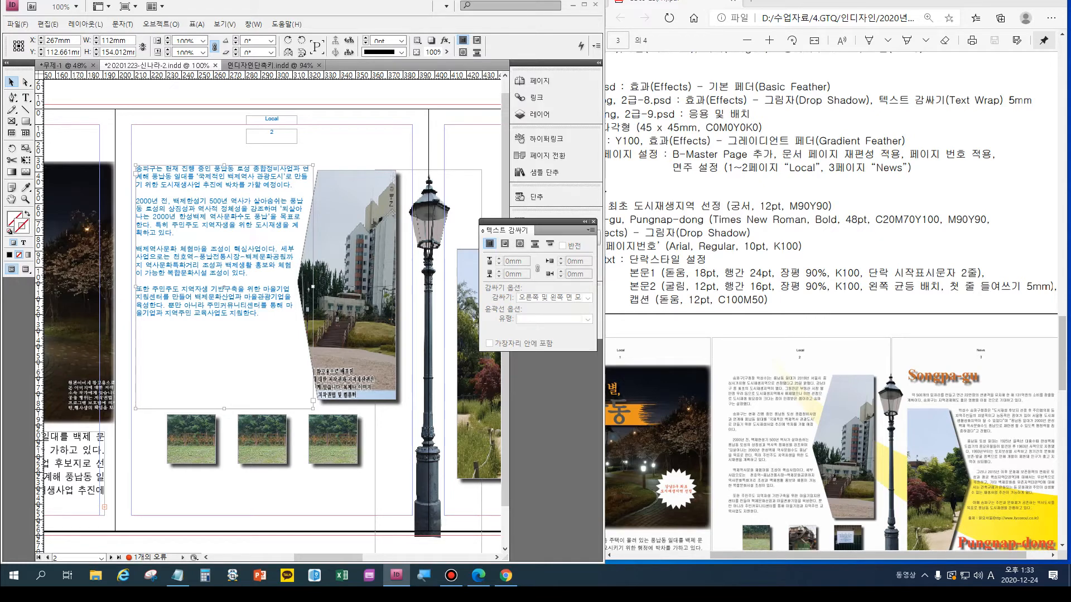
{"action": "left_click", "coordinate": [594, 222]}
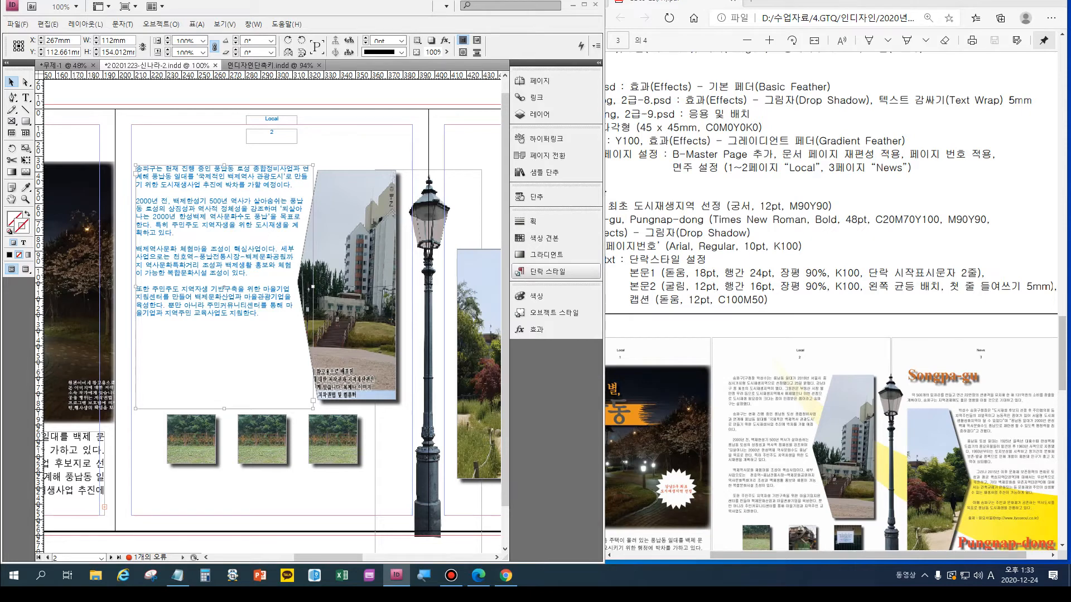
{"action": "left_click", "coordinate": [547, 271]}
{"action": "left_click", "coordinate": [419, 263]}
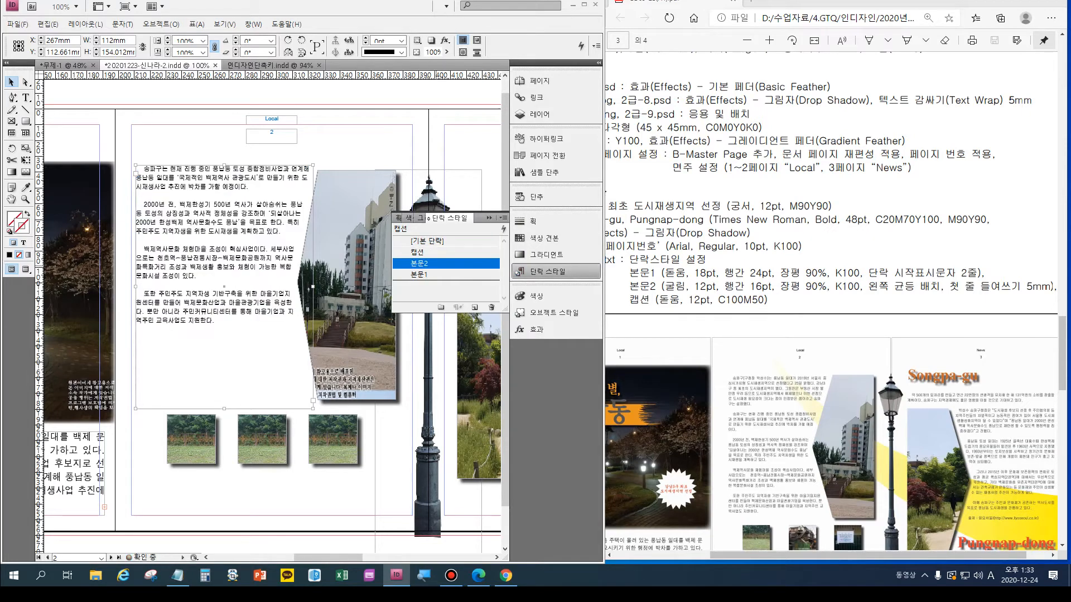
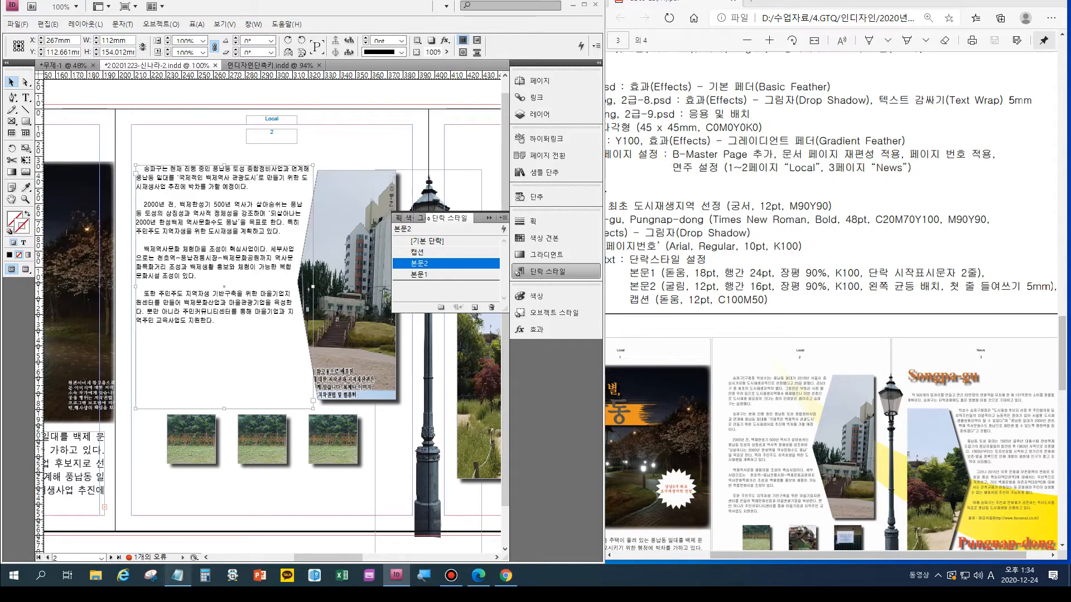
- Copy the second paragraph, the one containing "풍납동 일대가 2019년", from the Notepad file 2급-10 and minimize Notepad
{"action": "left_click", "coordinate": [178, 576]}
{"action": "left_click", "coordinate": [199, 276]}
{"action": "left_click", "coordinate": [117, 276]}
{"action": "scroll", "coordinate": [416, 390], "scroll_direction": "up", "scroll_amount": 1}
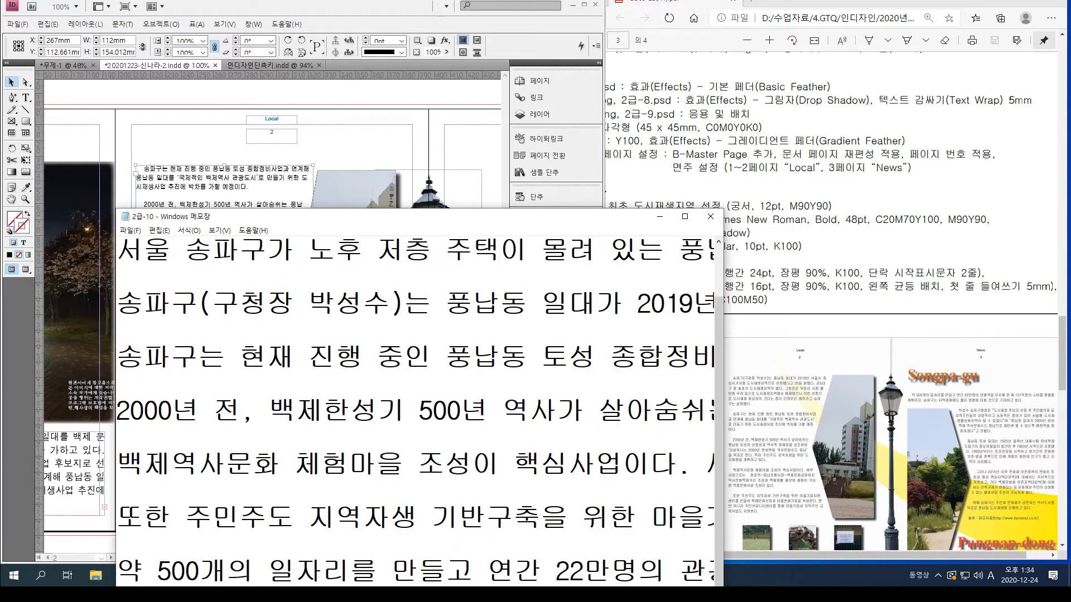
{"action": "key", "text": "shift+Up"}
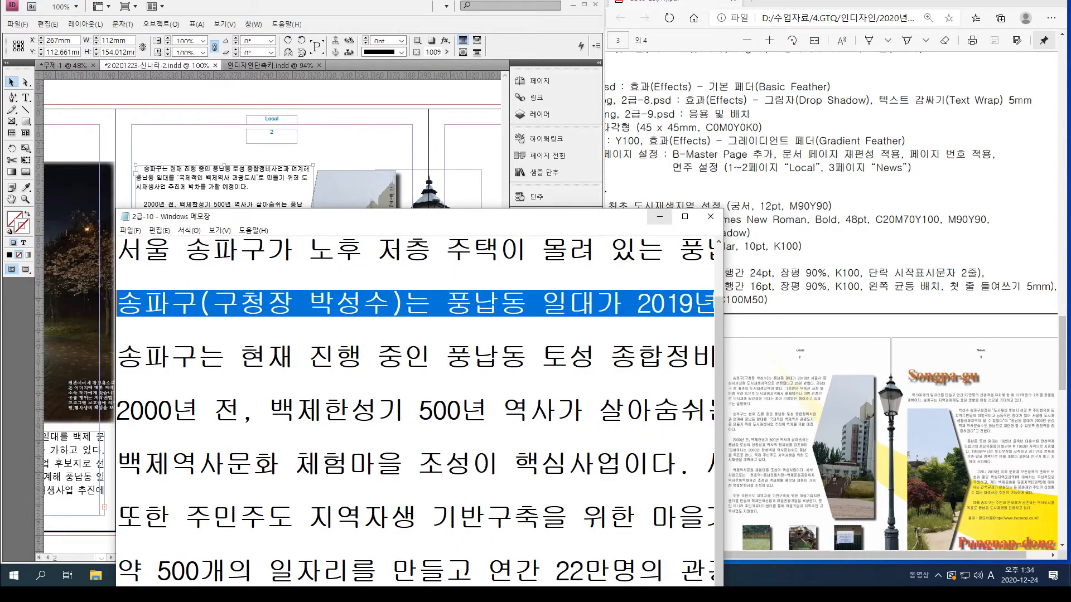
{"action": "left_click", "coordinate": [659, 216]}
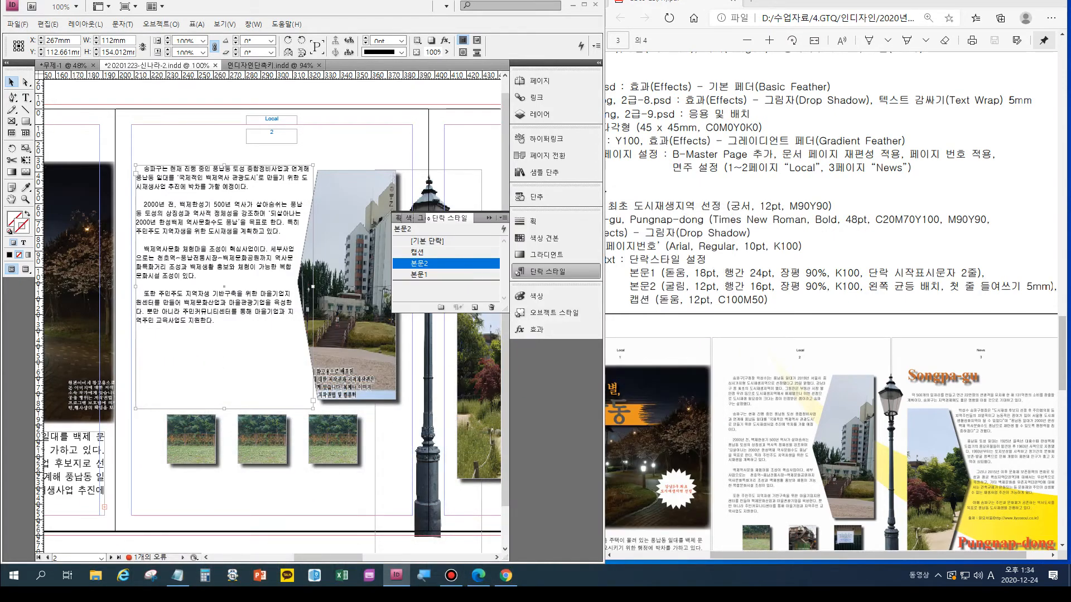
- Paste the copied paragraph as a new first paragraph above "송파구는 현재 진행 중인" in the page 2 body text
{"action": "key", "text": "t"}
{"action": "left_click", "coordinate": [143, 169]}
{"action": "key", "text": "Return"}
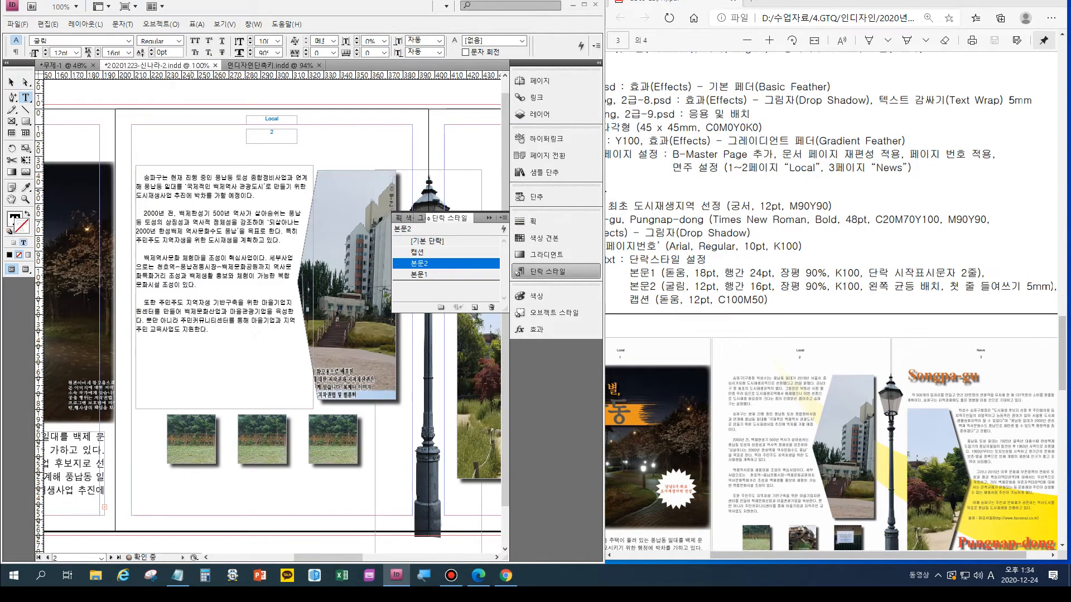
{"action": "key", "text": "Up"}
{"action": "key", "text": "ctrl+v"}
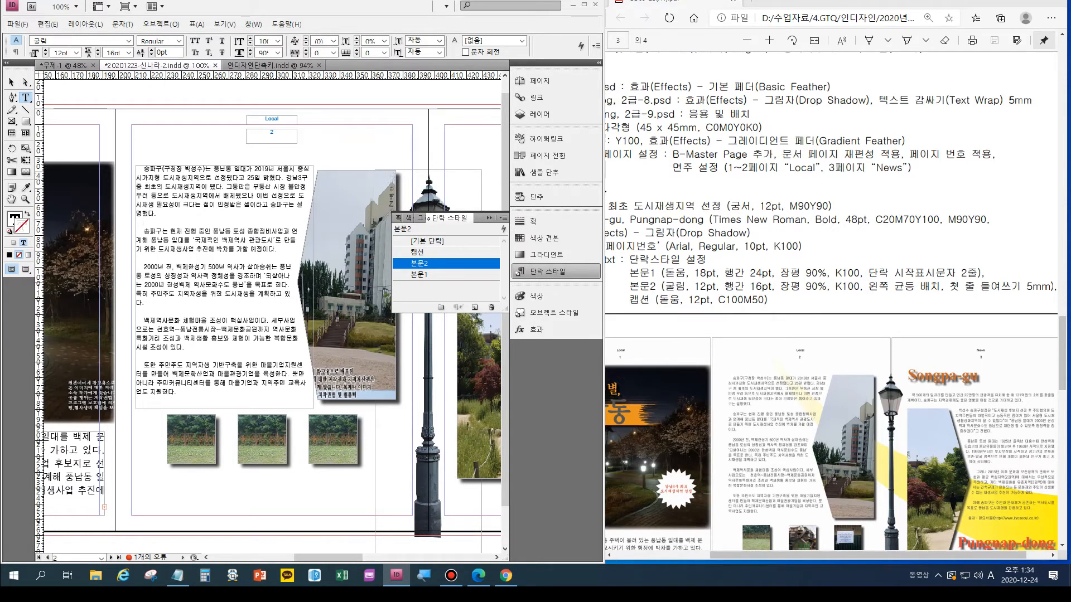
- Insert forced line breaks in the first page 2 paragraph so its lines end as in the sample output, with the last break after "송파"
{"action": "left_click", "coordinate": [303, 169]}
{"action": "key", "text": "Return"}
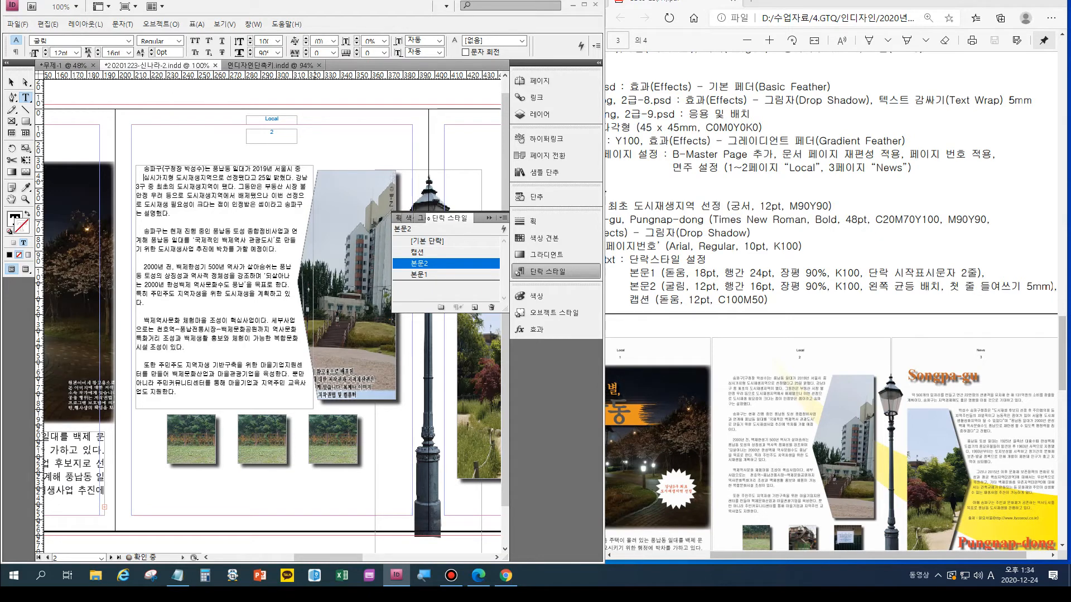
{"action": "key", "text": "BackSpace"}
{"action": "key", "text": "shift+Return"}
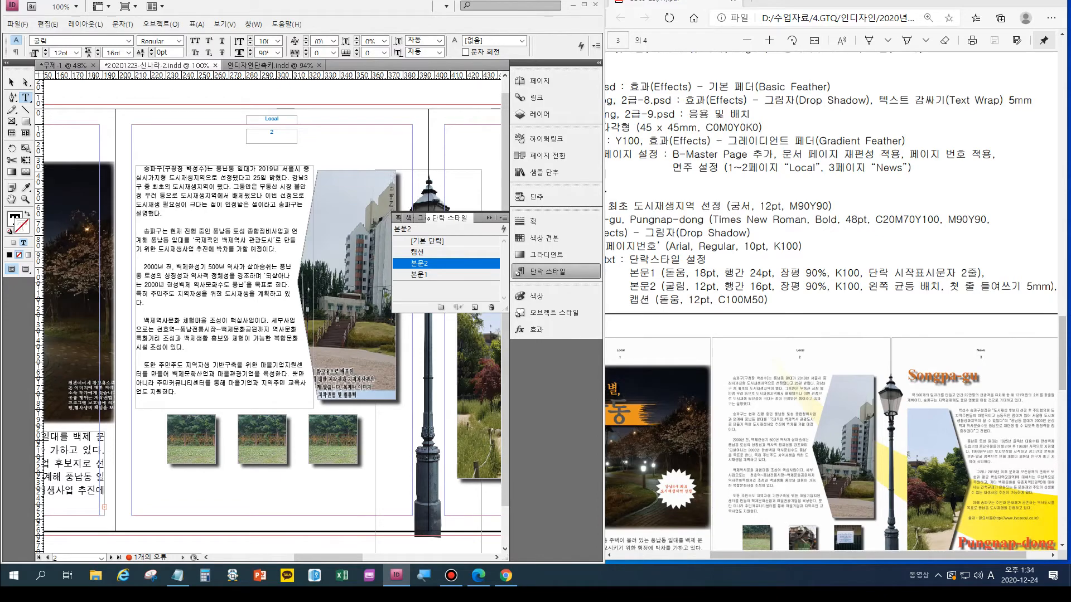
{"action": "scroll", "coordinate": [814, 486], "scroll_direction": "up", "scroll_amount": 4}
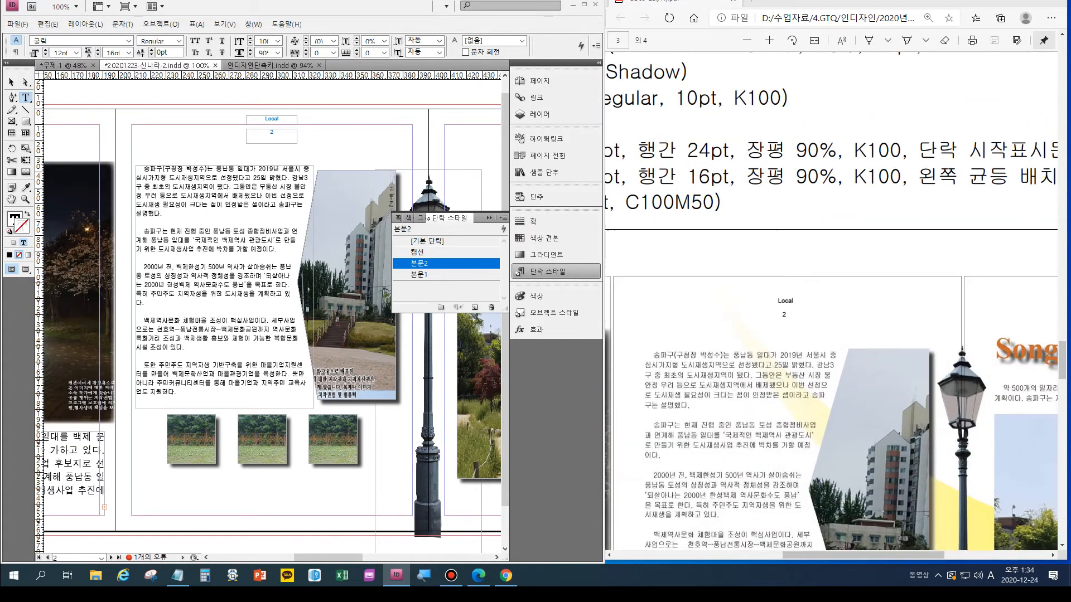
{"action": "scroll", "coordinate": [831, 302], "scroll_direction": "down", "scroll_amount": 3}
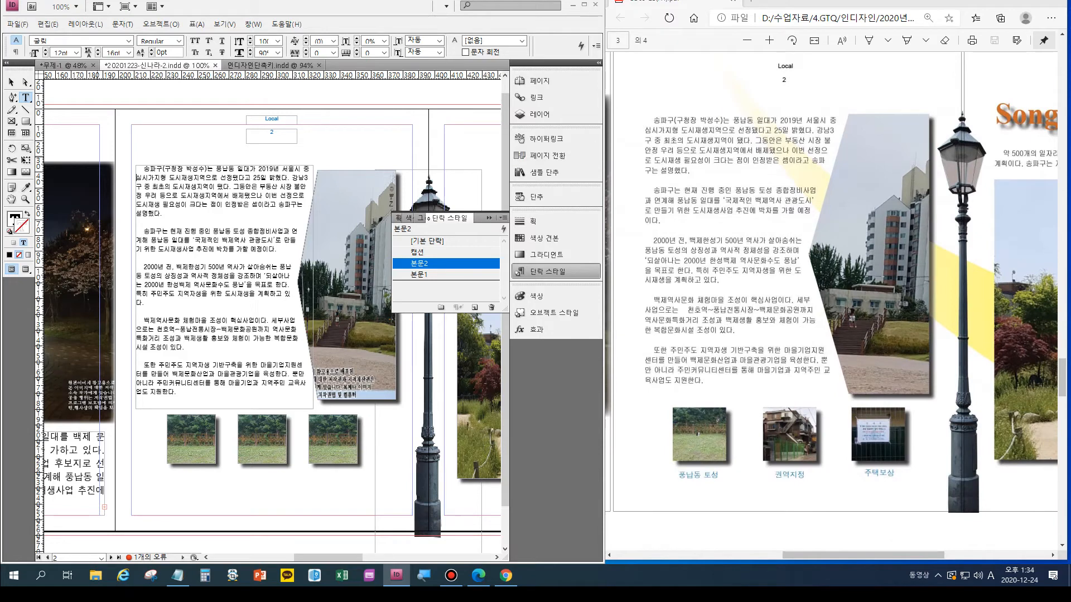
{"action": "key", "text": "shift+Return"}
{"action": "left_click", "coordinate": [297, 204]}
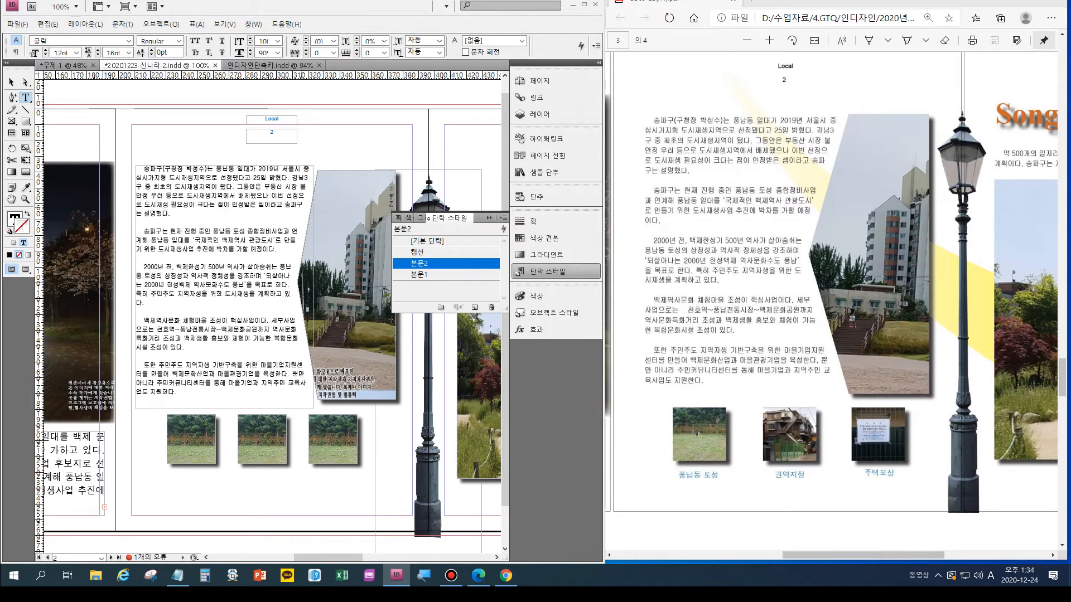
{"action": "key", "text": "shift+Return"}
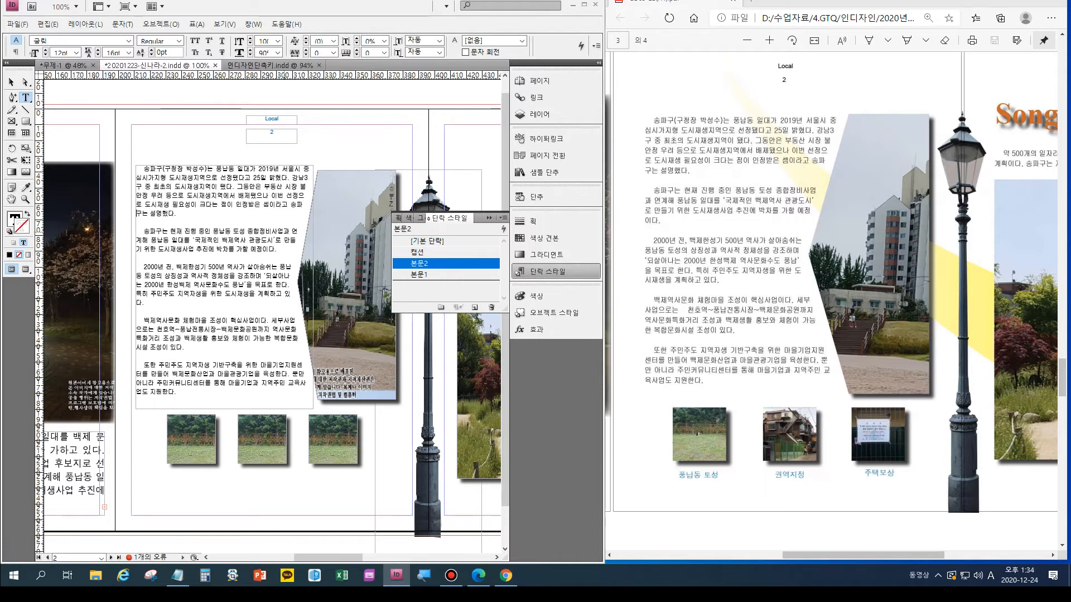
- Insert forced line breaks in the second page 2 paragraph after "종합정비사업", "관광도시’" and "예정" to match the sample output
{"action": "left_click", "coordinate": [284, 232]}
{"action": "key", "text": "shift+Return"}
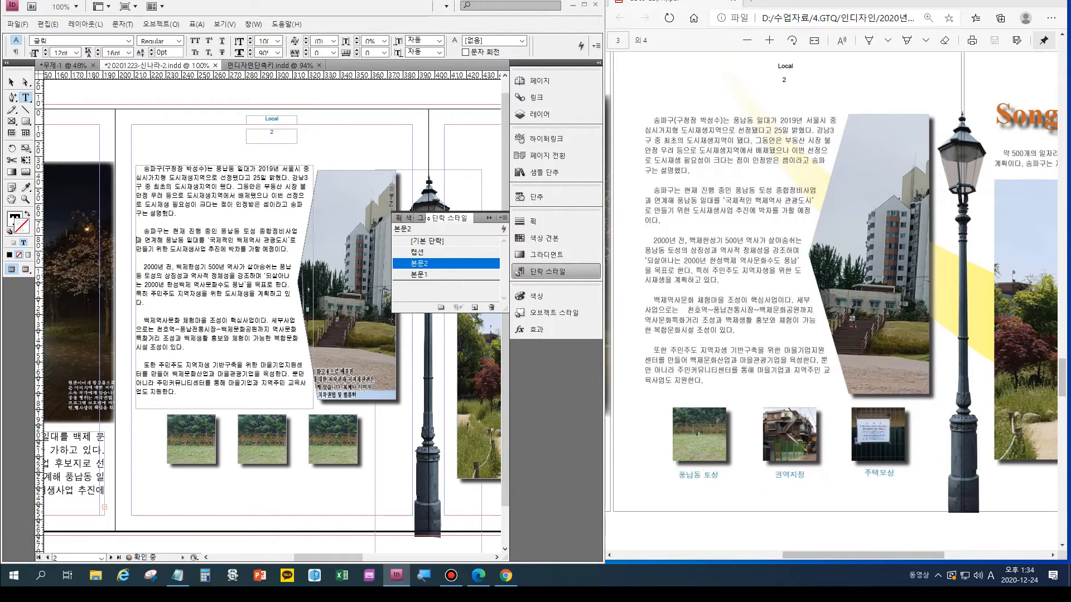
{"action": "key", "text": "shift+Return"}
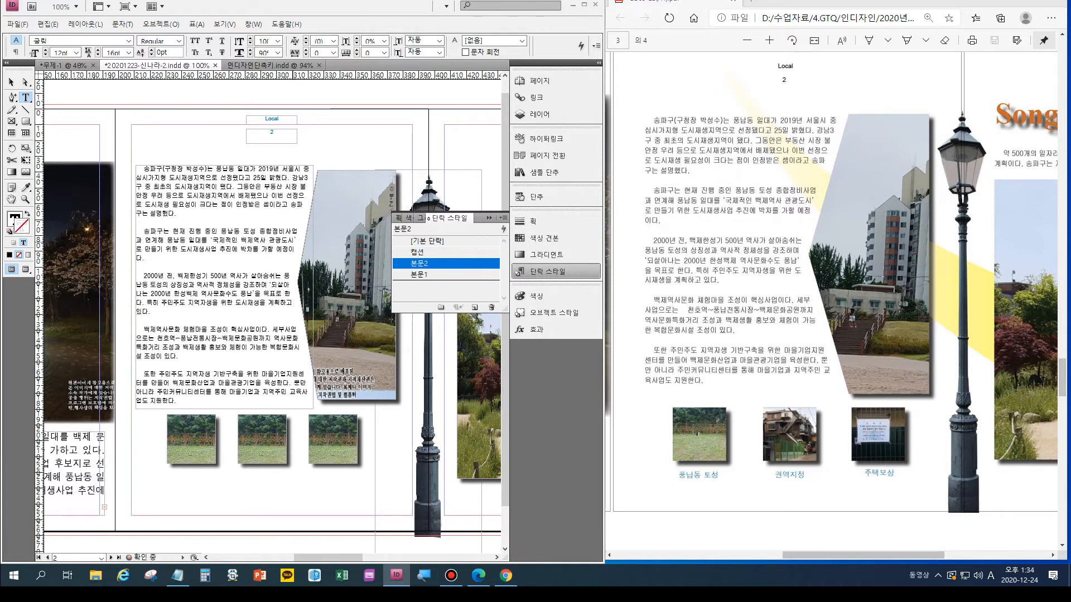
{"action": "left_click", "coordinate": [288, 250]}
{"action": "key", "text": "shift+Return"}
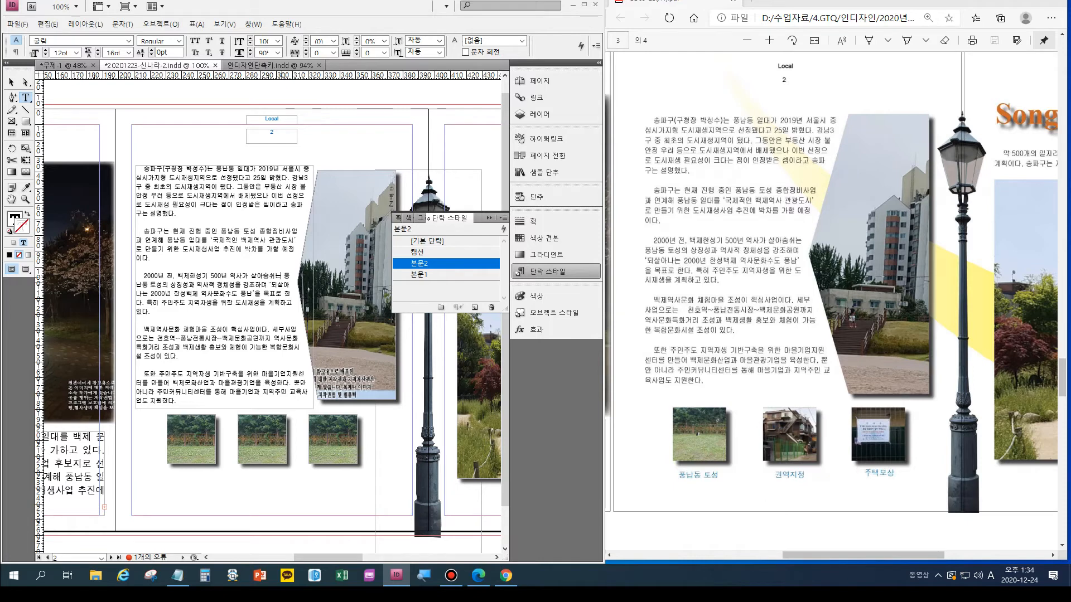
- Insert forced line breaks in the third page 2 paragraph after "살아숨쉬는", "강조하며", "풍납’" and "위한 도" to match the sample output
{"action": "left_click", "coordinate": [287, 275]}
{"action": "key", "text": "shift+Return"}
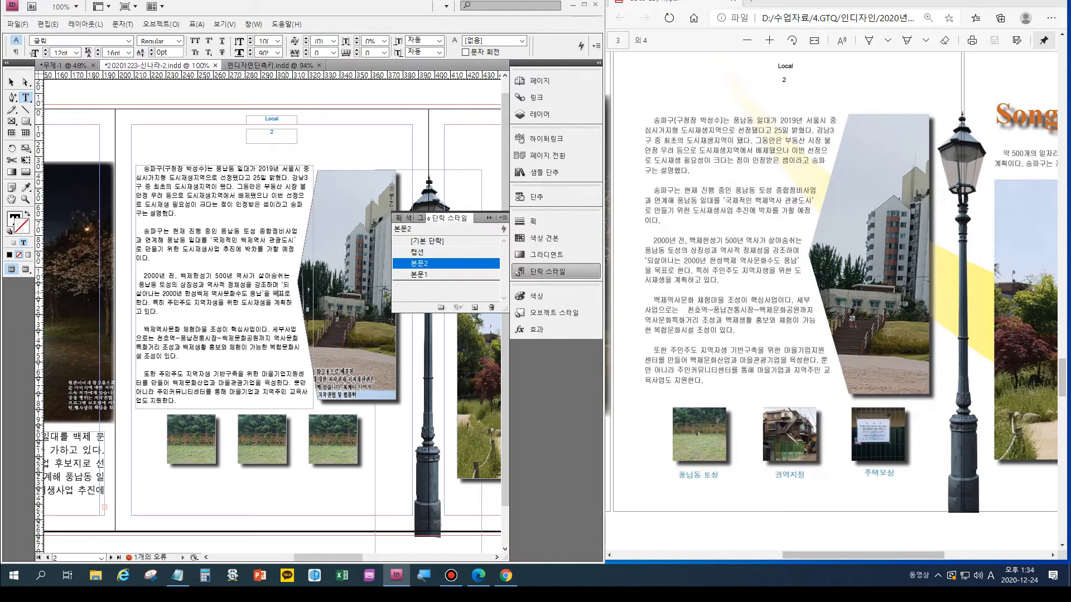
{"action": "key", "text": "shift+Return"}
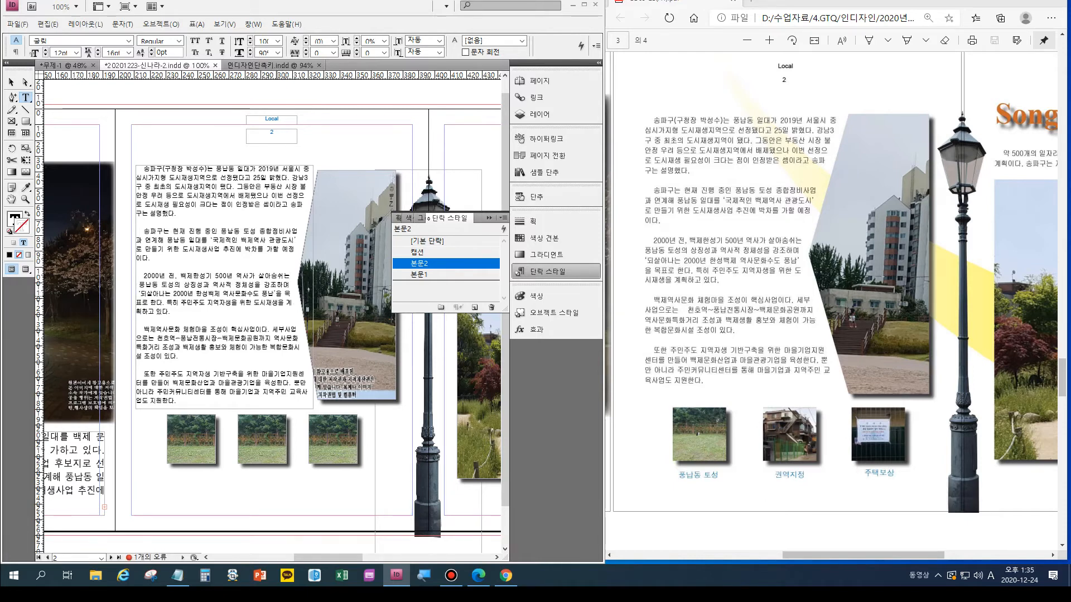
{"action": "key", "text": "End"}
{"action": "key", "text": "shift+Return"}
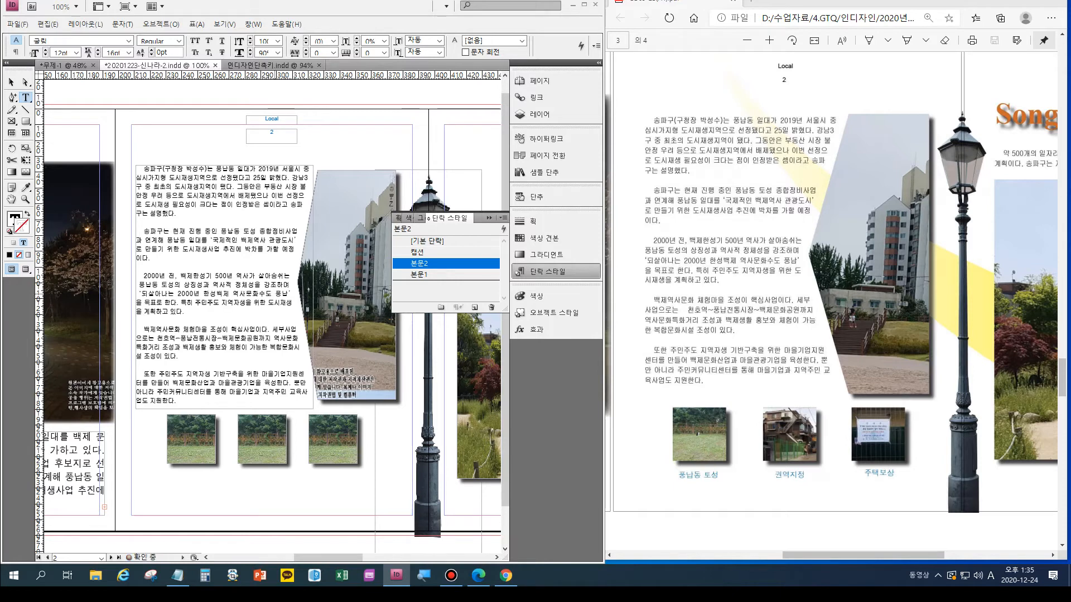
{"action": "key", "text": "shift+Return"}
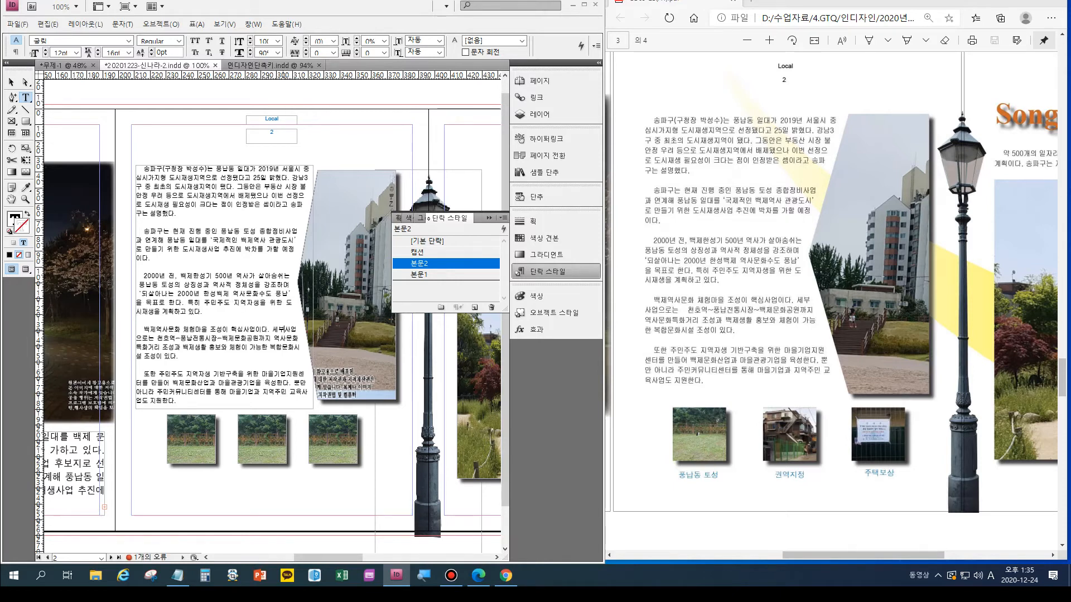
- Insert forced line breaks after "세부", "백제문화공원까지" and "가능" in the fourth page 2 paragraph, and after "마을기업지원", "뿐" and "교" in the fifth
{"action": "key", "text": "shift+Return"}
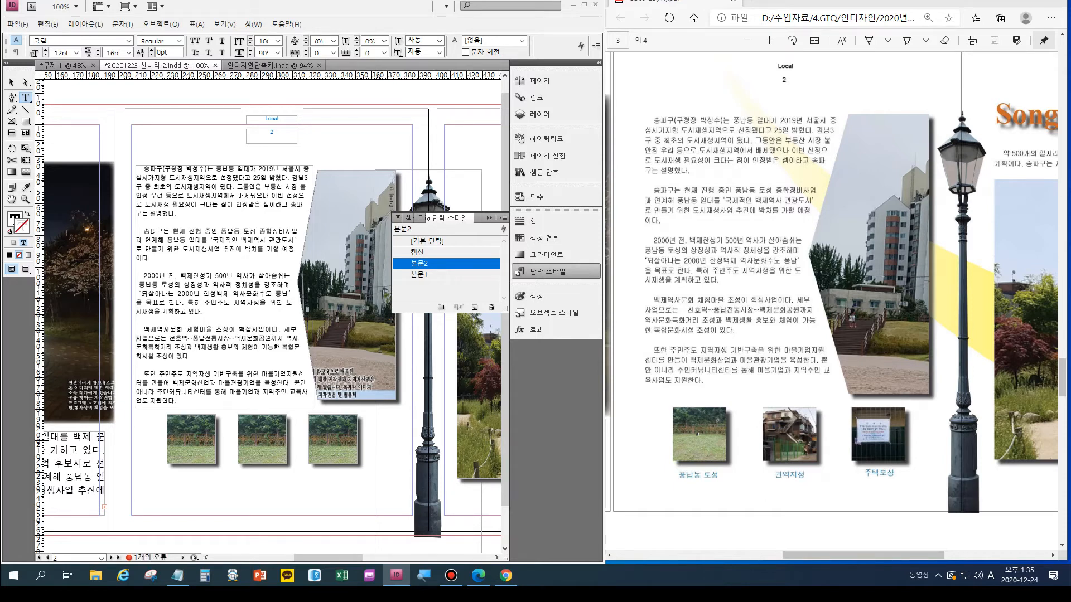
{"action": "key", "text": "shift+Return"}
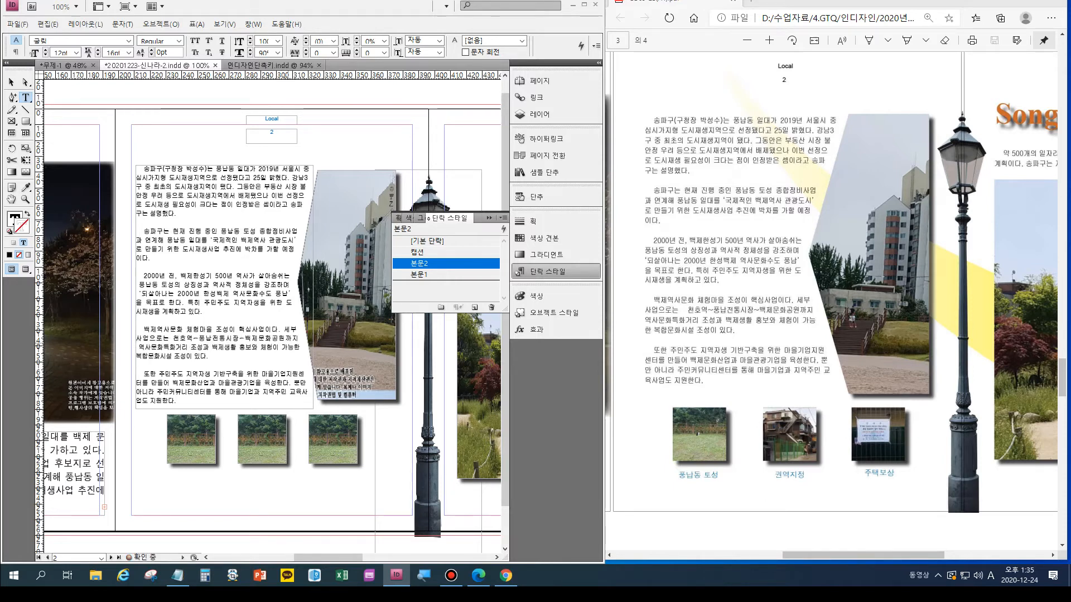
{"action": "key", "text": "shift+Return"}
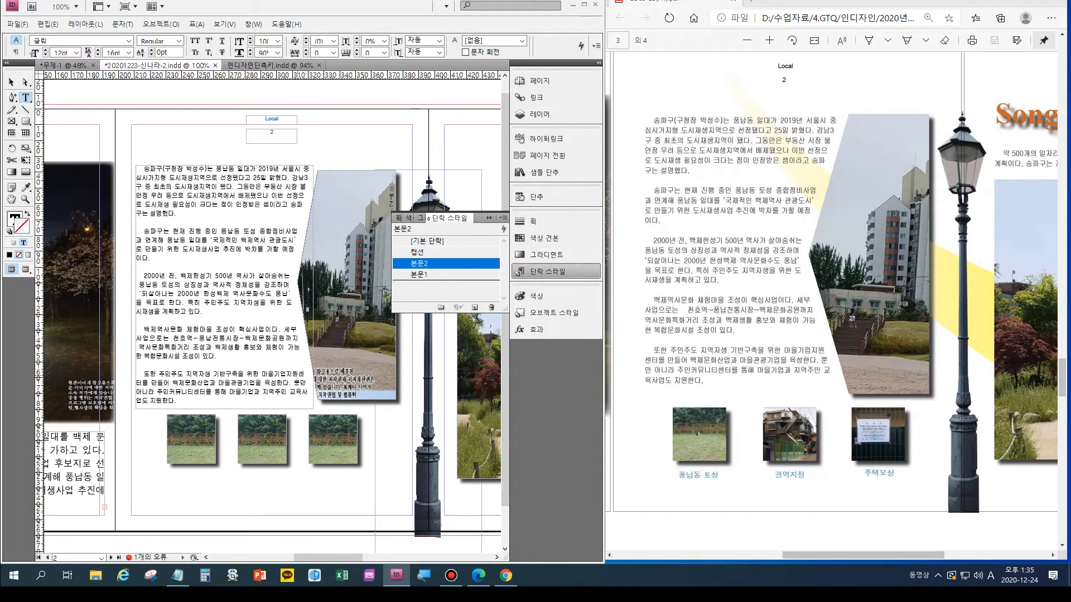
{"action": "key", "text": "shift+Return"}
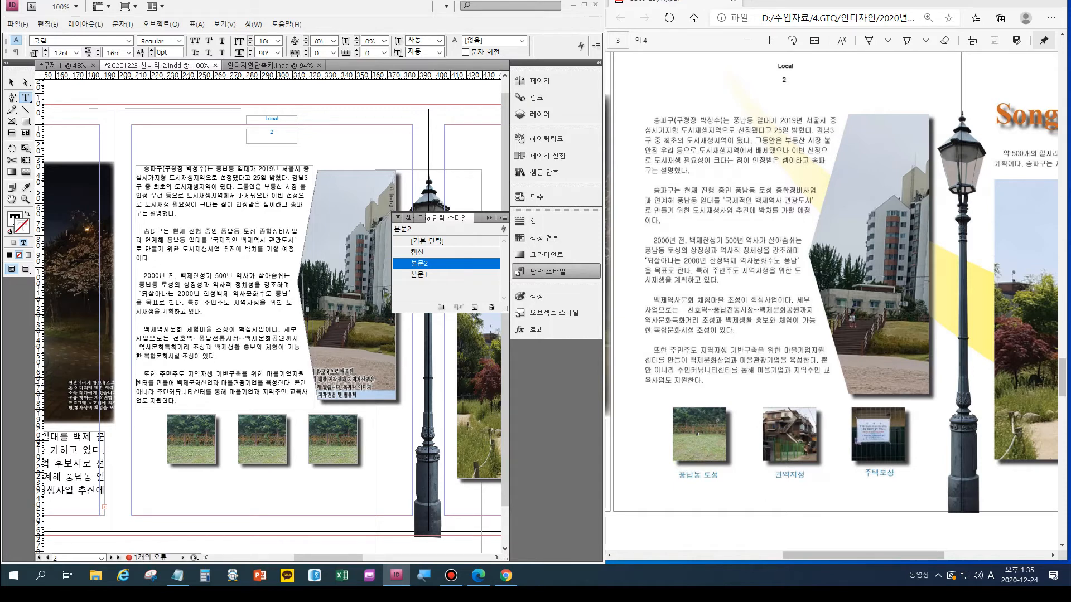
{"action": "key", "text": "shift+Return"}
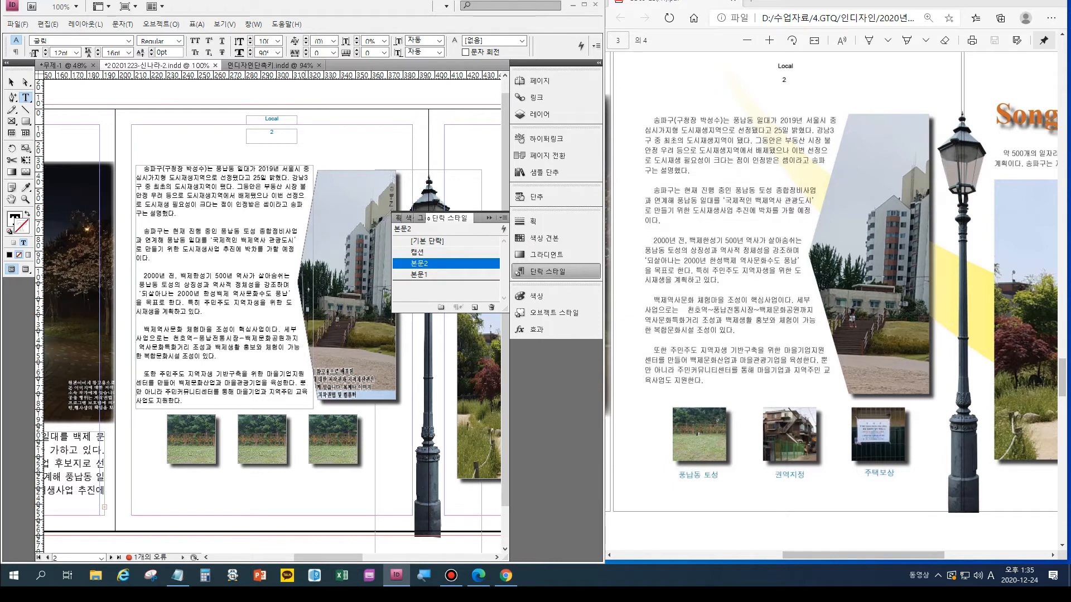
{"action": "key", "text": "shift+Return"}
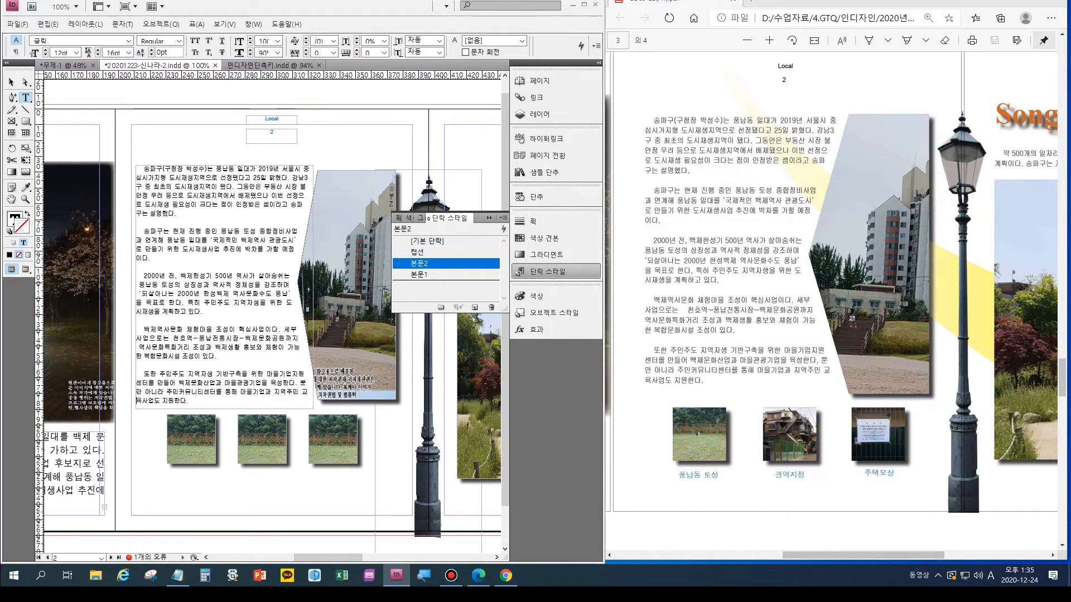
- Show the whole three-page spread, close the paragraph style list and check page 3 of the sample output
{"action": "key", "text": "ctrl+alt+0"}
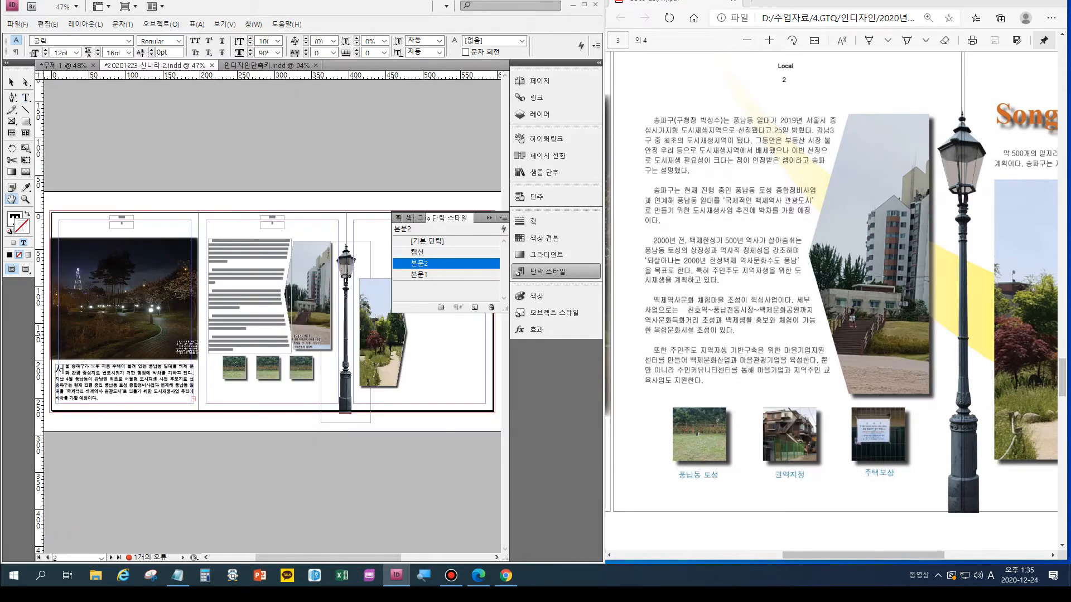
{"action": "left_click", "coordinate": [489, 218]}
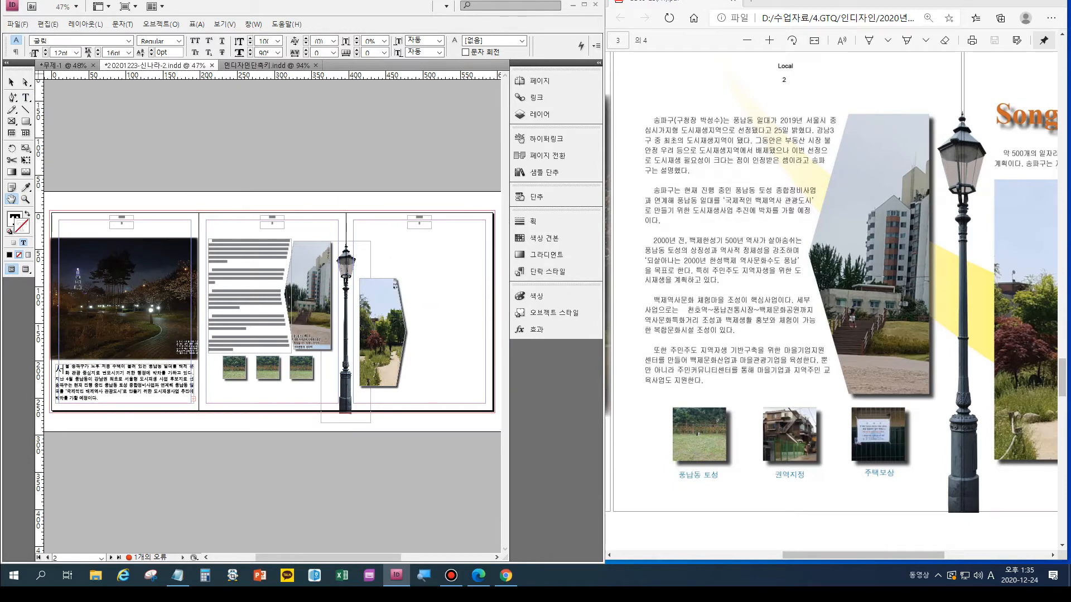
{"action": "left_click", "coordinate": [831, 390]}
{"action": "left_click_drag", "start_coordinate": [863, 556], "coordinate": [967, 555]}
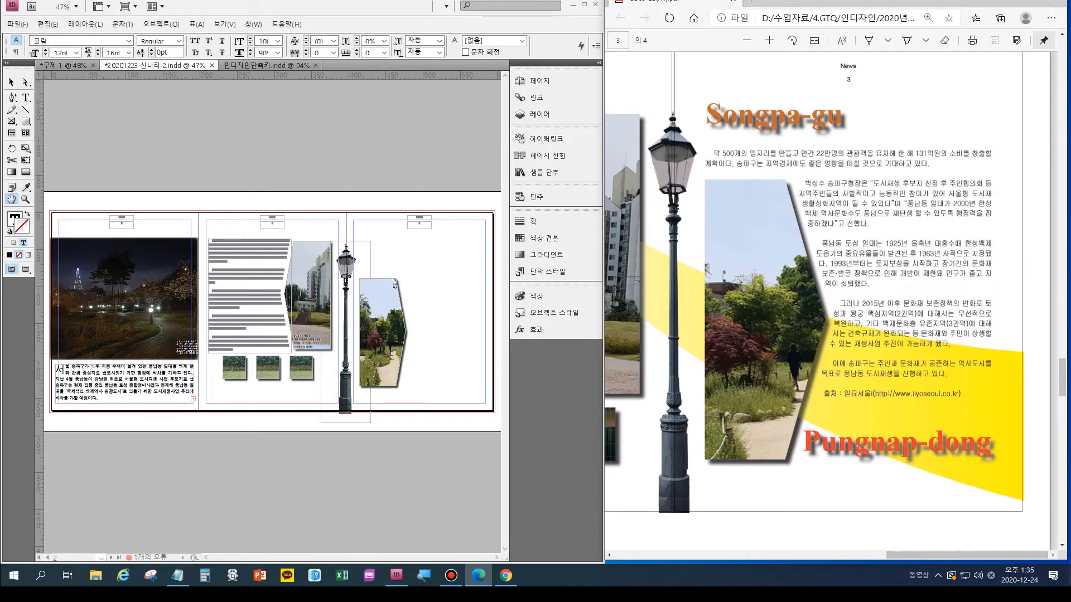
- Copy the five paragraphs from "약 500개의 일자리를" through "이에 송파구는" in the Notepad file 2급-10 and minimize Notepad
{"action": "mouse_move", "coordinate": [177, 575]}
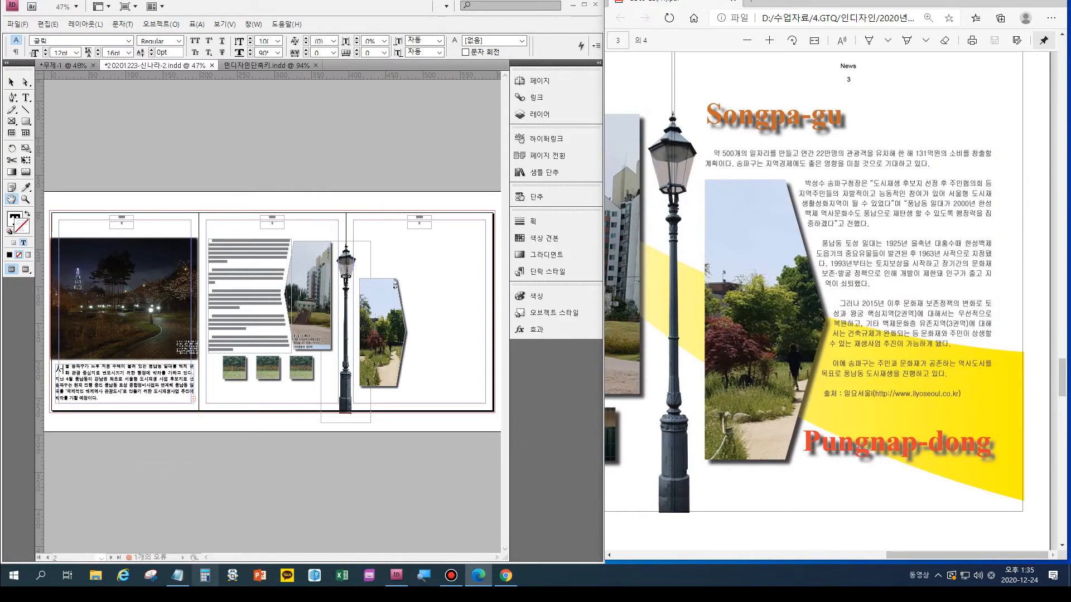
{"action": "left_click", "coordinate": [178, 575]}
{"action": "left_click", "coordinate": [177, 544]}
{"action": "scroll", "coordinate": [177, 544], "scroll_direction": "down", "scroll_amount": 1}
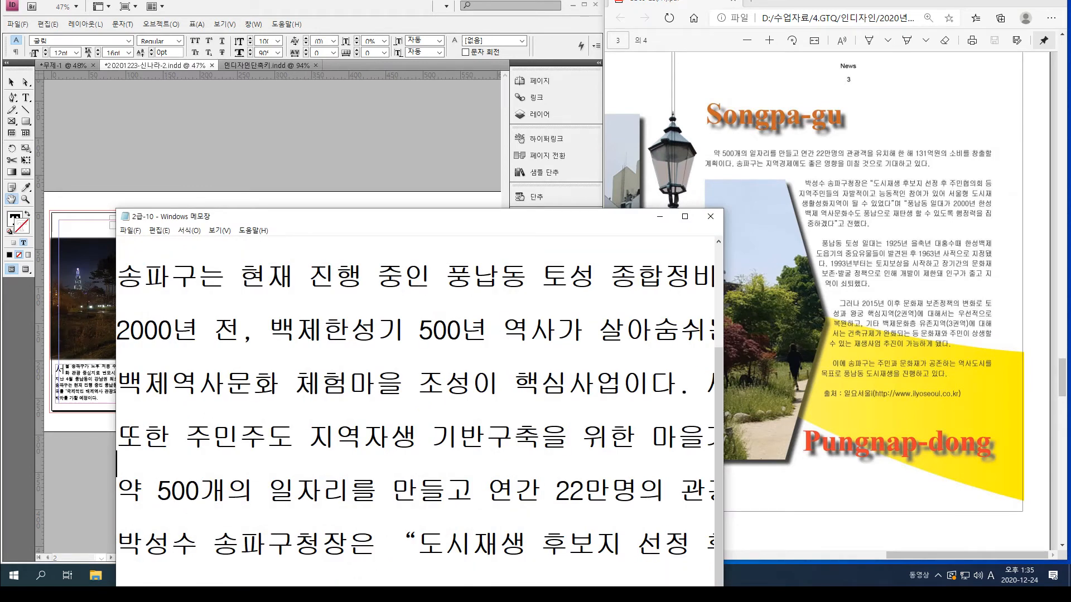
{"action": "key", "text": "shift+Down"}
{"action": "key", "text": "shift+Down"}
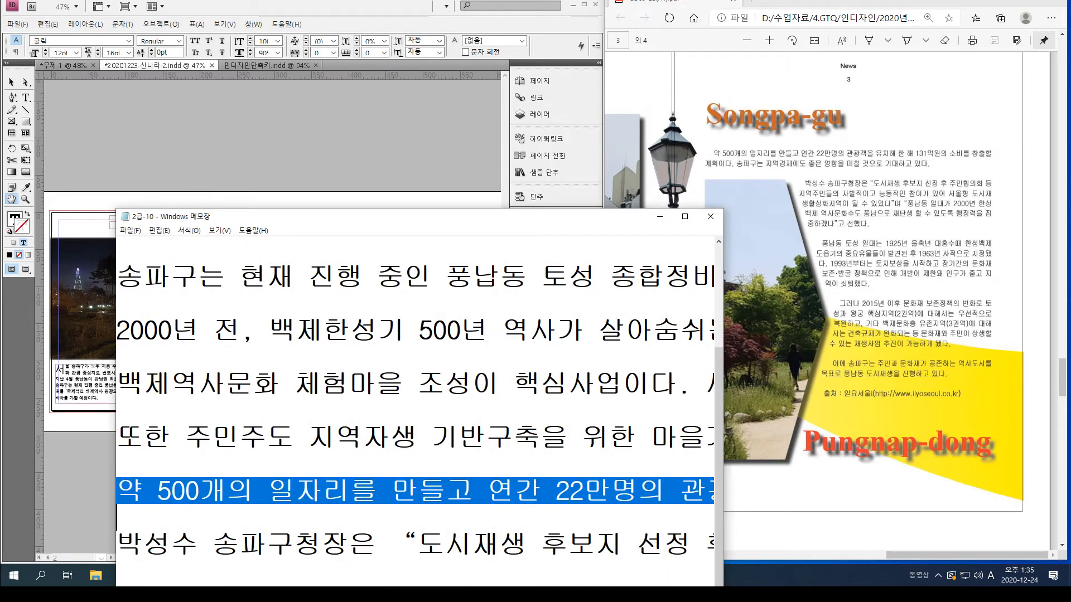
{"action": "key", "text": "shift+Up"}
{"action": "scroll", "coordinate": [415, 412], "scroll_direction": "down", "scroll_amount": 1}
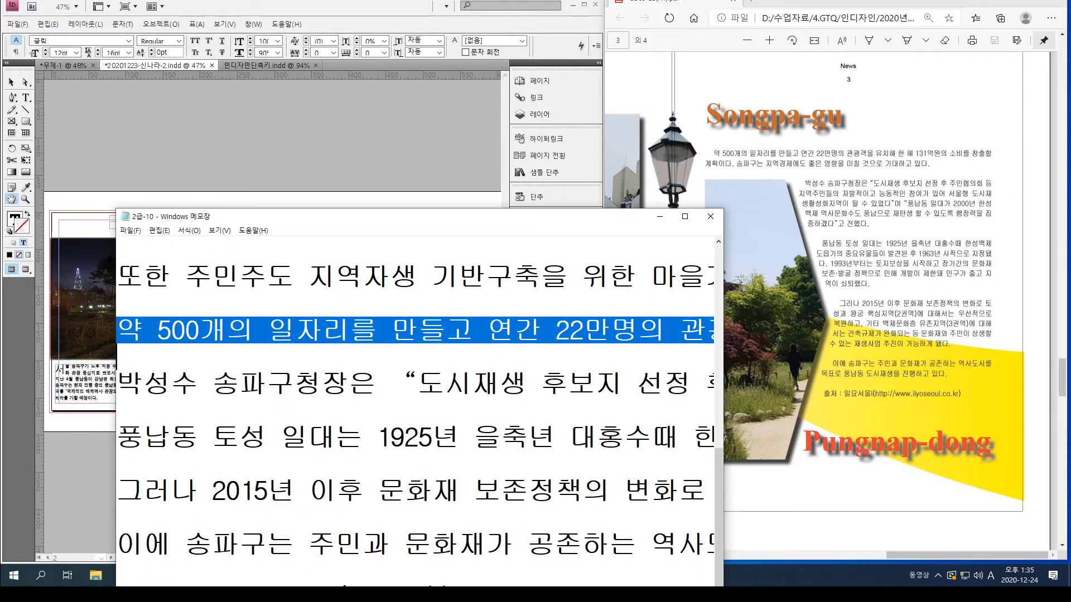
{"action": "left_click", "coordinate": [142, 517]}
{"action": "left_click_drag", "start_coordinate": [143, 570], "coordinate": [116, 330]}
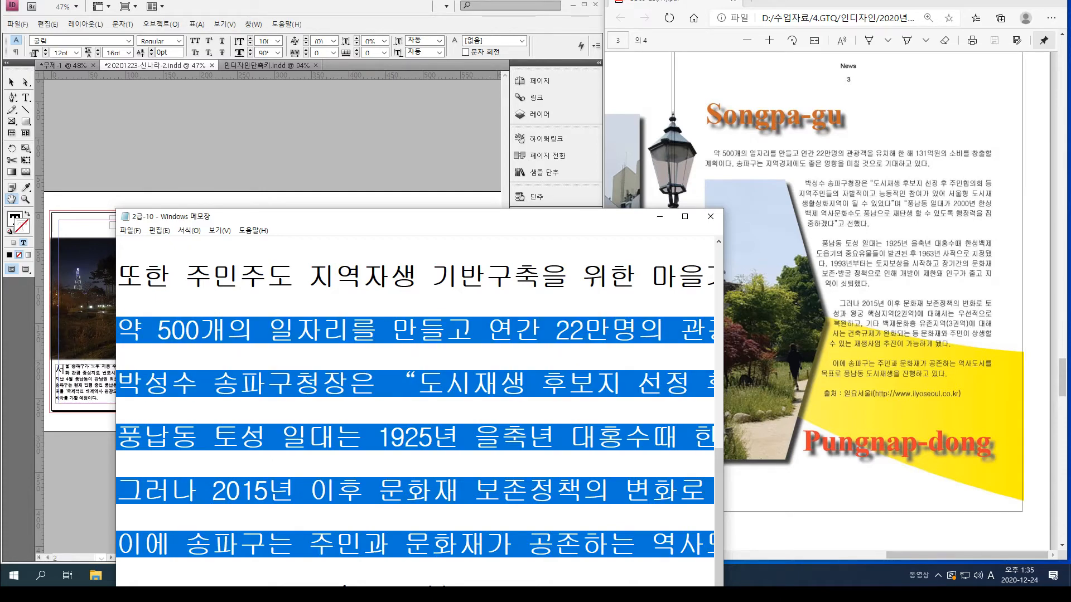
{"action": "left_click", "coordinate": [659, 216]}
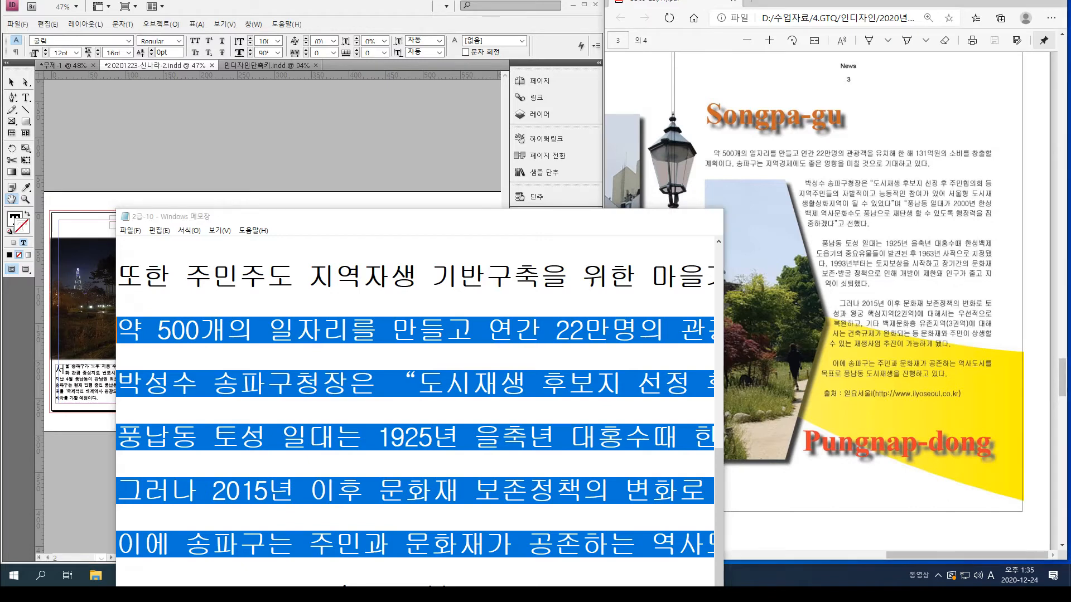
- Switch to InDesign and paste the copied paragraphs as a new text frame on the spread
{"action": "left_click", "coordinate": [455, 263]}
{"action": "key", "text": "ctrl+v"}
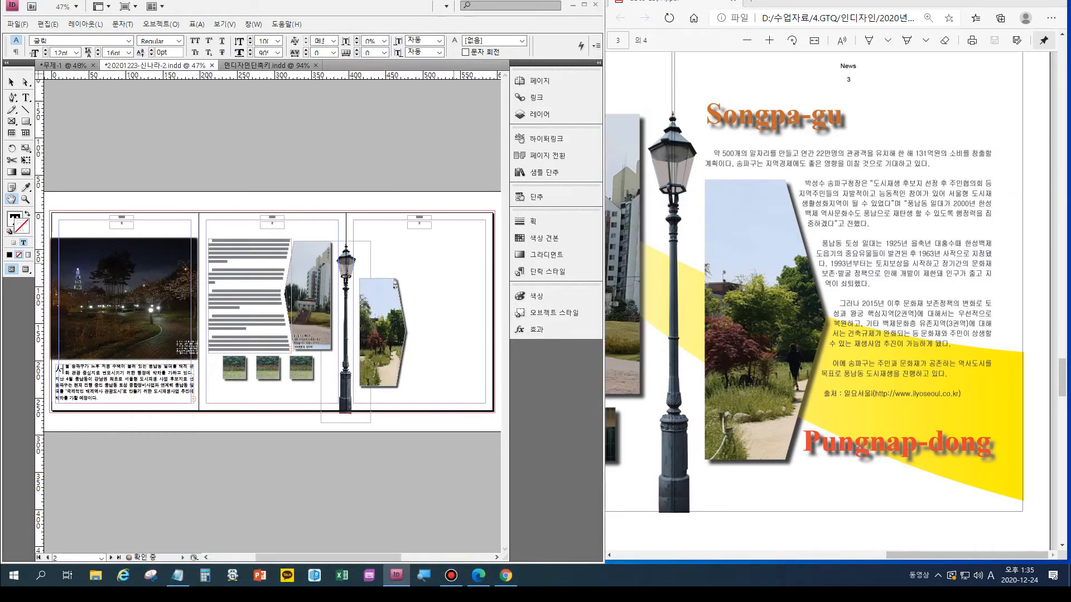
{"action": "key", "text": "Escape"}
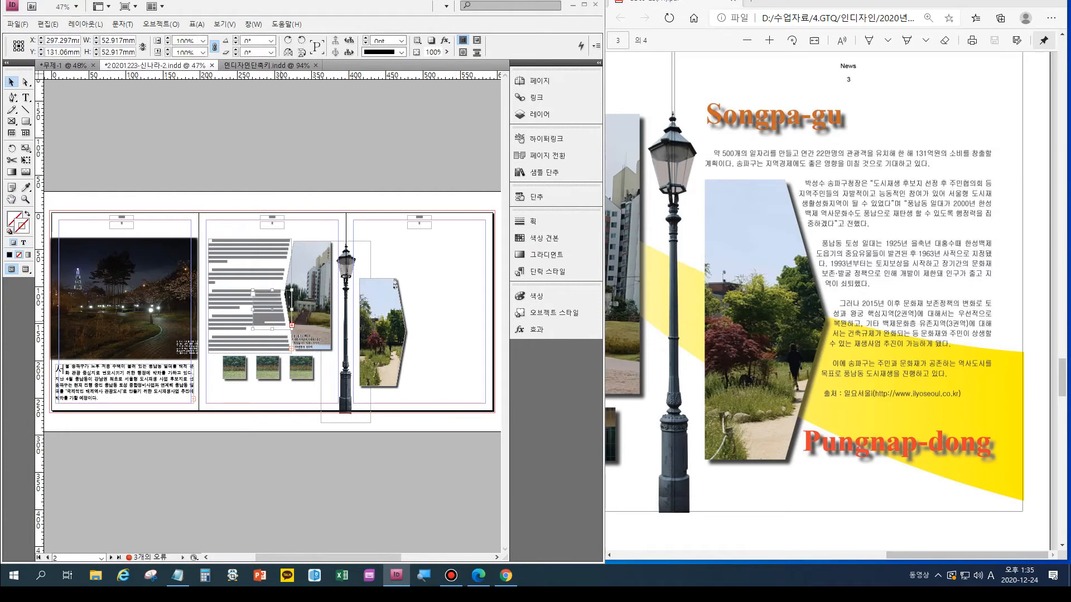
- Move the pasted text frame to page 3, starting above the park photo, and enlarge it to about 159 × 172 mm
{"action": "key", "text": "ctrl+equal"}
{"action": "key", "text": "ctrl+equal"}
{"action": "key", "text": "ctrl+equal"}
{"action": "key", "text": "ctrl+equal"}
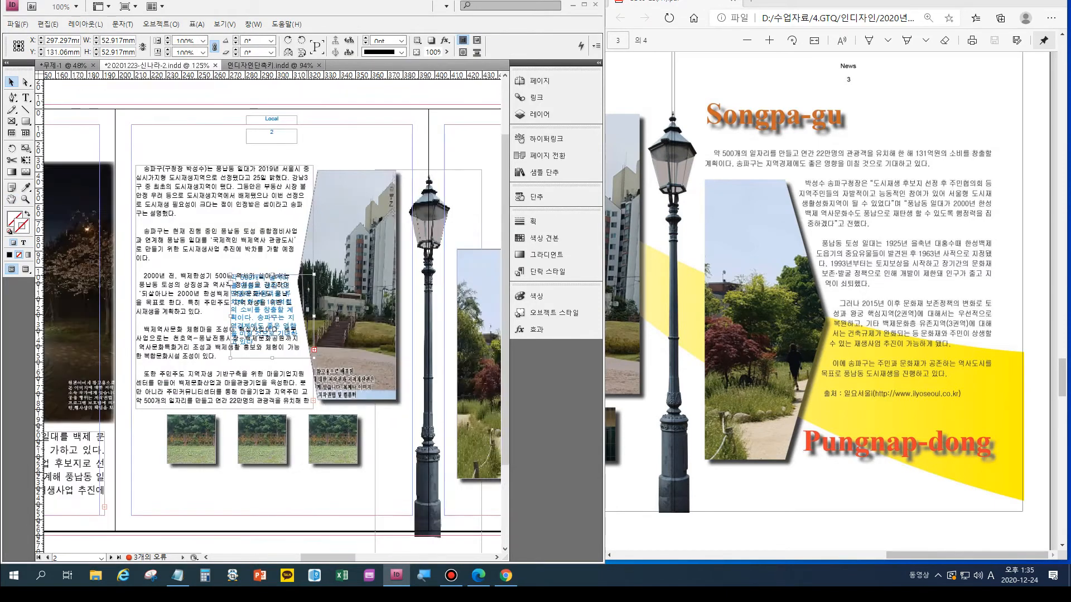
{"action": "left_click_drag", "start_coordinate": [272, 316], "coordinate": [427, 299]}
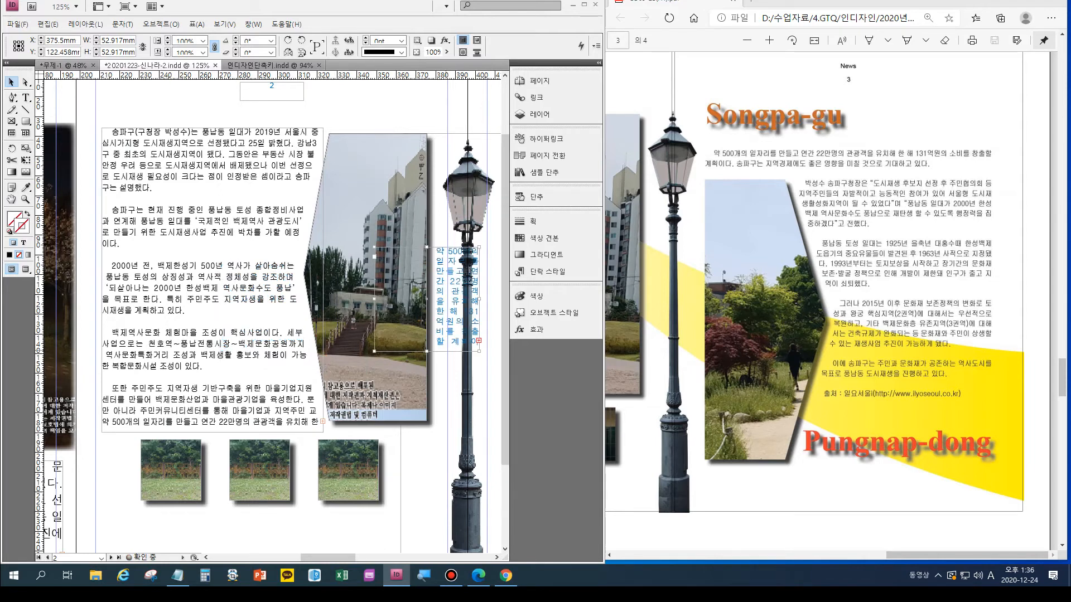
{"action": "key", "text": "ctrl+minus"}
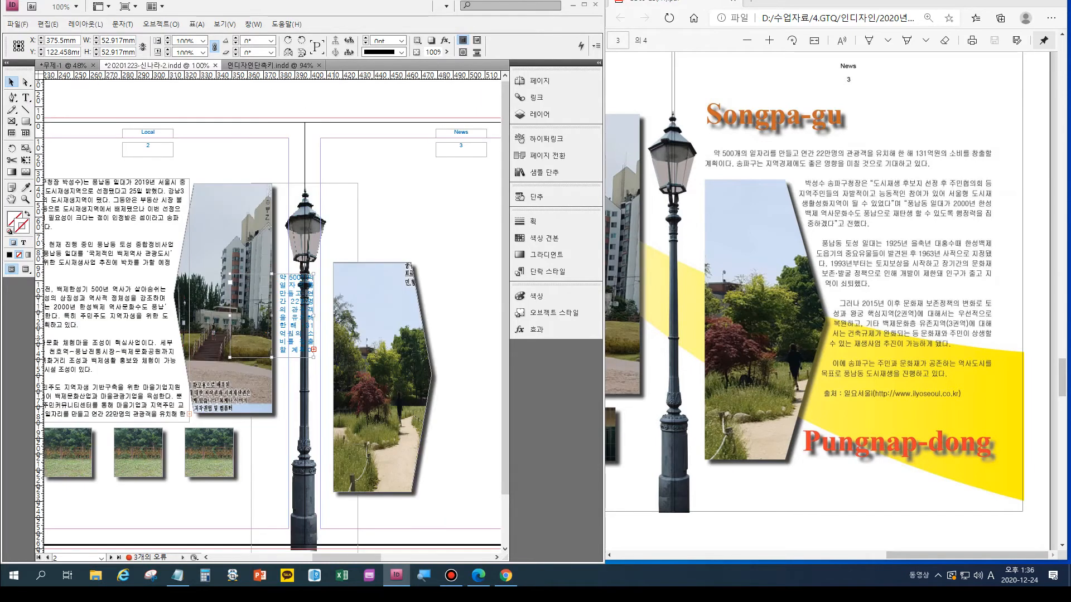
{"action": "left_click_drag", "start_coordinate": [272, 316], "coordinate": [374, 245]}
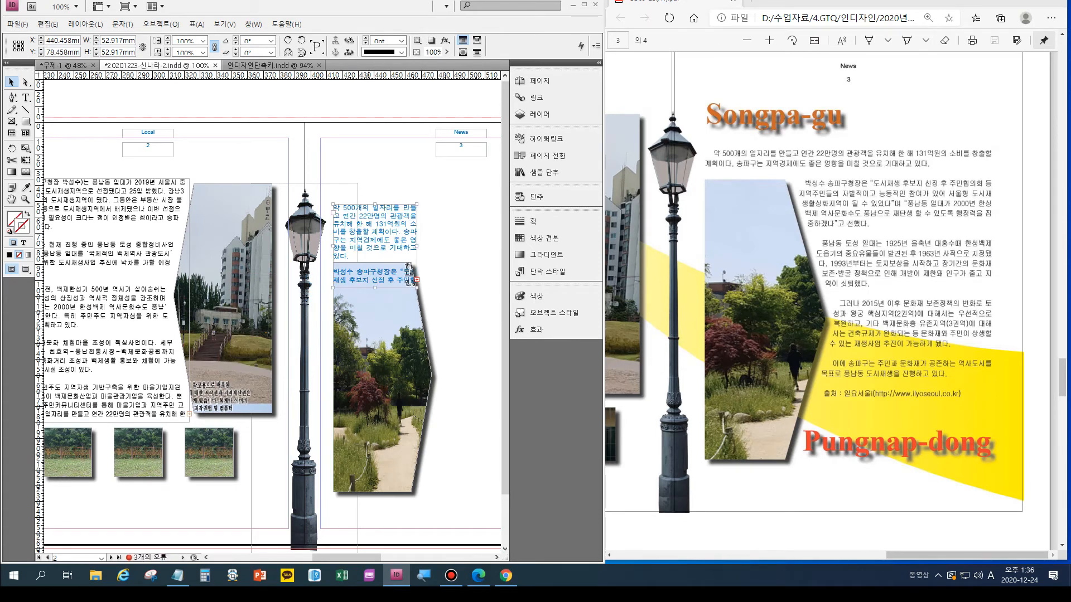
{"action": "key", "text": "ctrl+minus"}
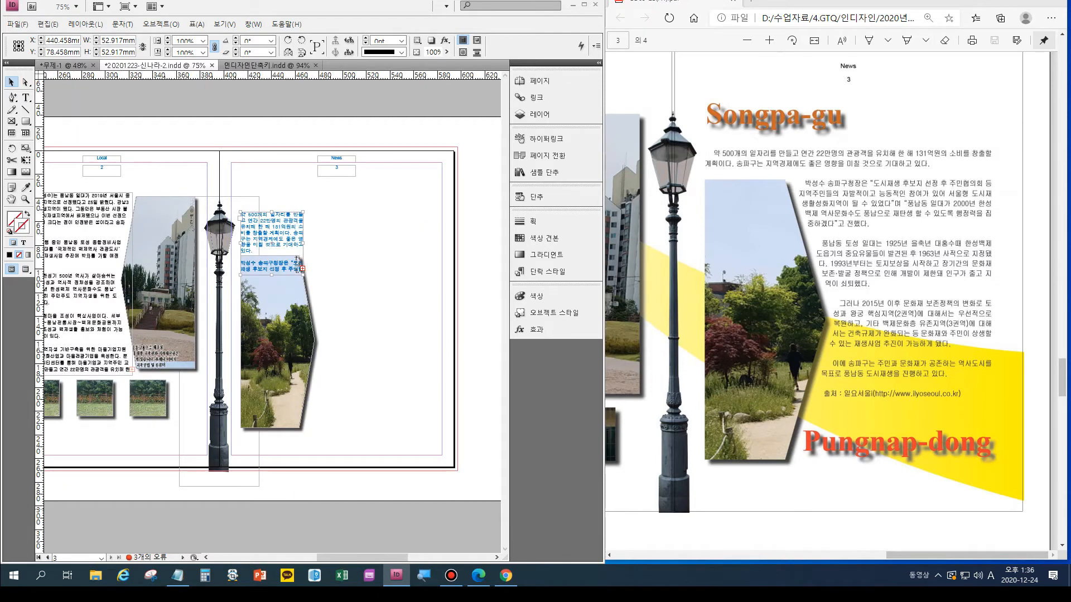
{"action": "left_click_drag", "start_coordinate": [303, 275], "coordinate": [429, 416]}
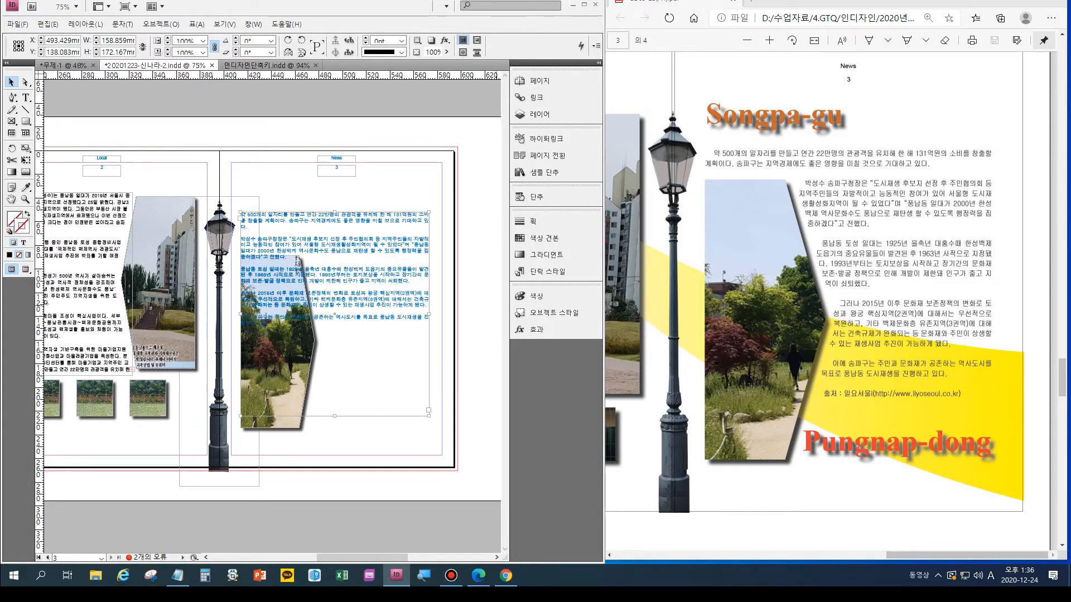
- Check the paragraph style specifications in the exam sheet and apply the 본문2 paragraph style to the page 3 text frame
{"action": "scroll", "coordinate": [814, 301], "scroll_direction": "up", "scroll_amount": 4}
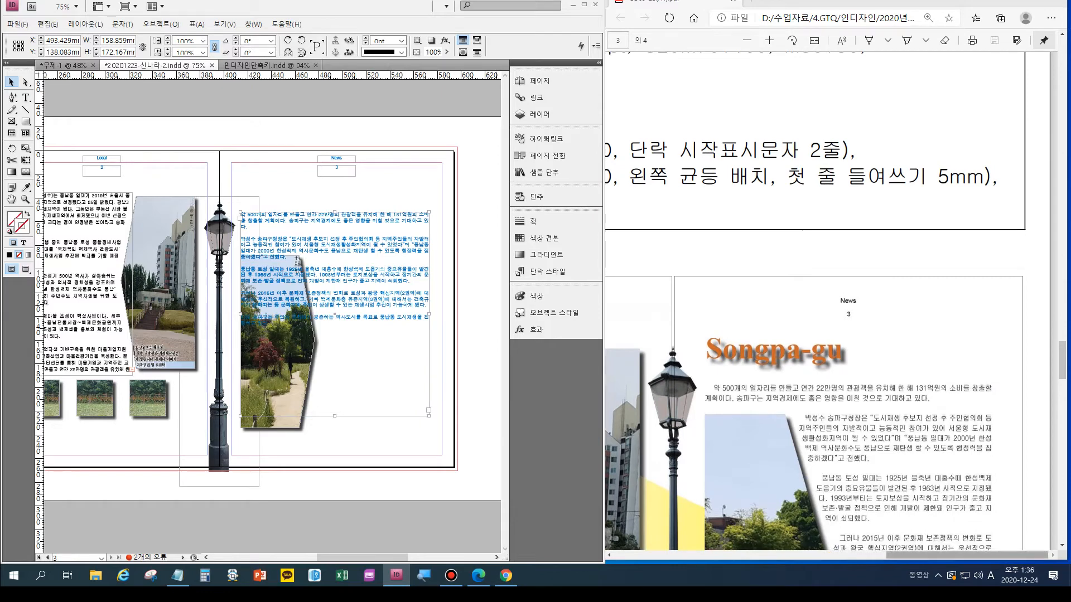
{"action": "scroll", "coordinate": [830, 301], "scroll_direction": "left", "scroll_amount": 5}
{"action": "scroll", "coordinate": [831, 301], "scroll_direction": "left", "scroll_amount": 4}
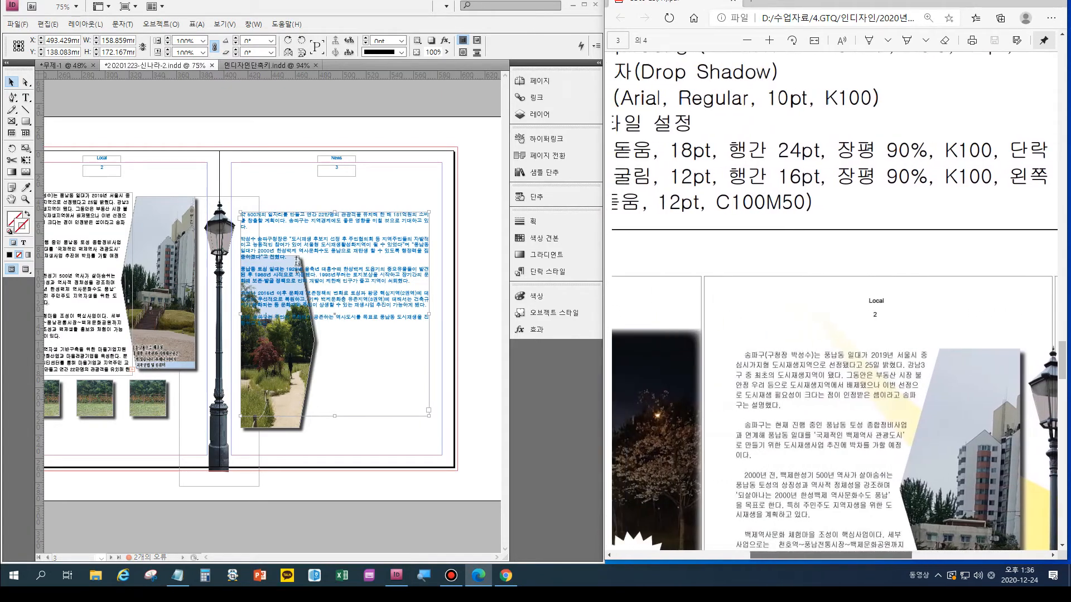
{"action": "scroll", "coordinate": [831, 412], "scroll_direction": "right", "scroll_amount": 6}
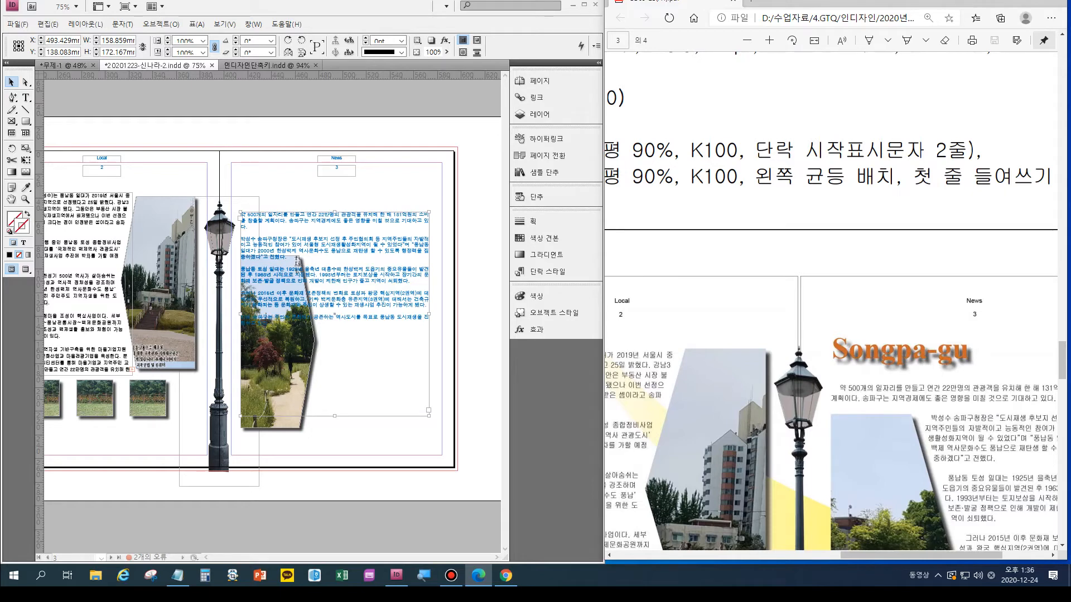
{"action": "left_click", "coordinate": [548, 271]}
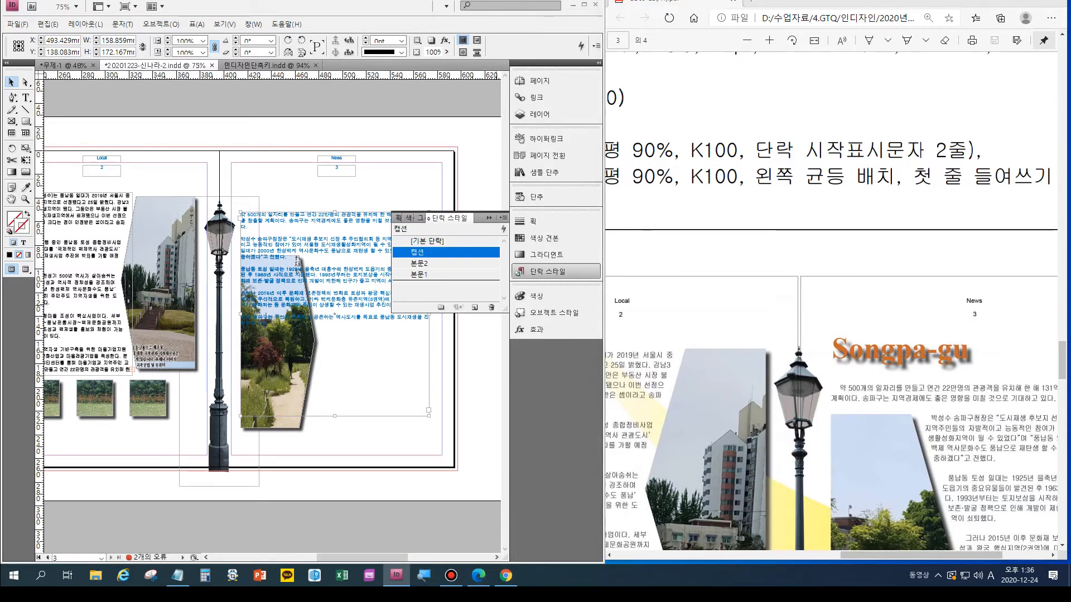
{"action": "left_click", "coordinate": [446, 263]}
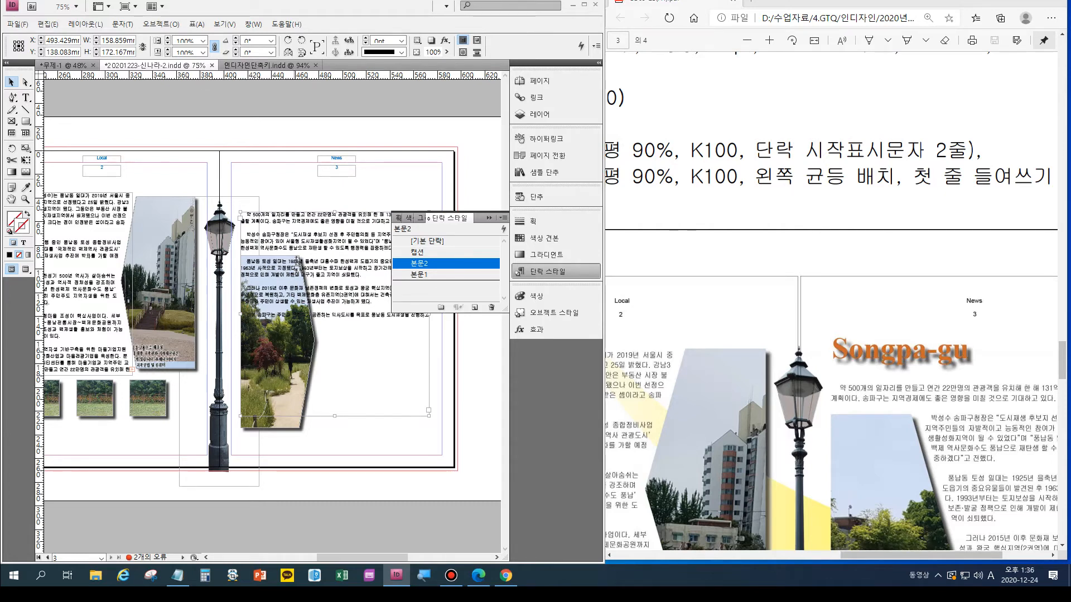
- Set text wrap around the object shape for the page 3 park photo, with a 5 mm offset
{"action": "left_click", "coordinate": [297, 259]}
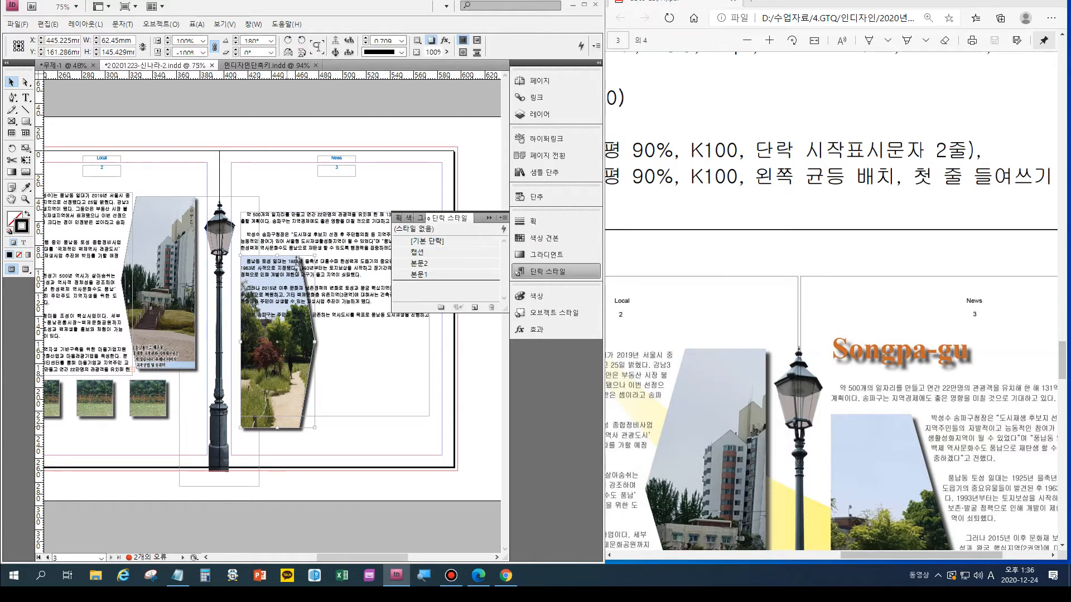
{"action": "left_click", "coordinate": [252, 24]}
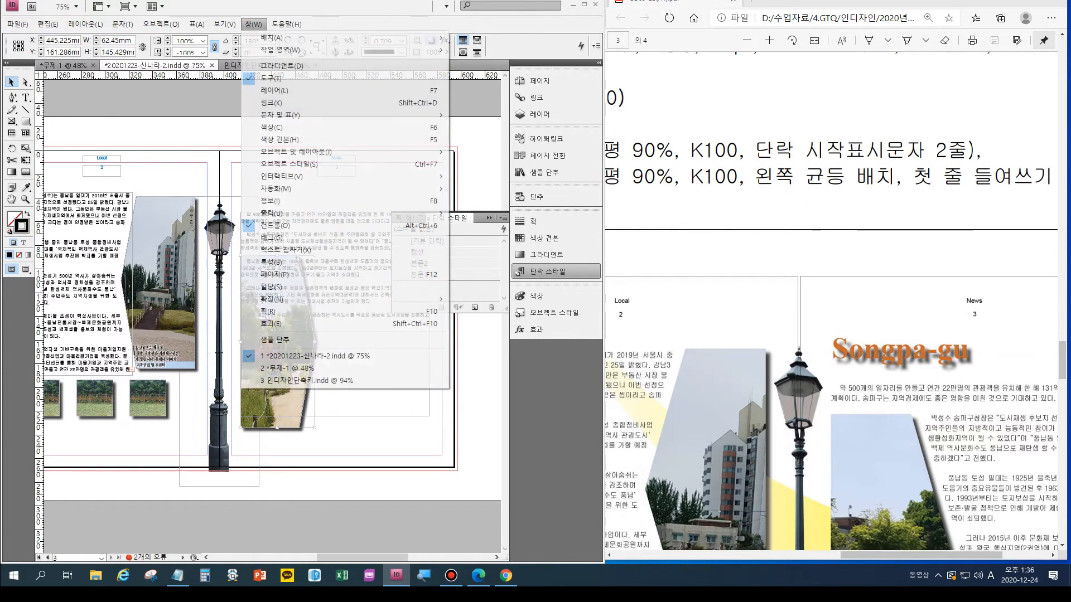
{"action": "left_click", "coordinate": [286, 250]}
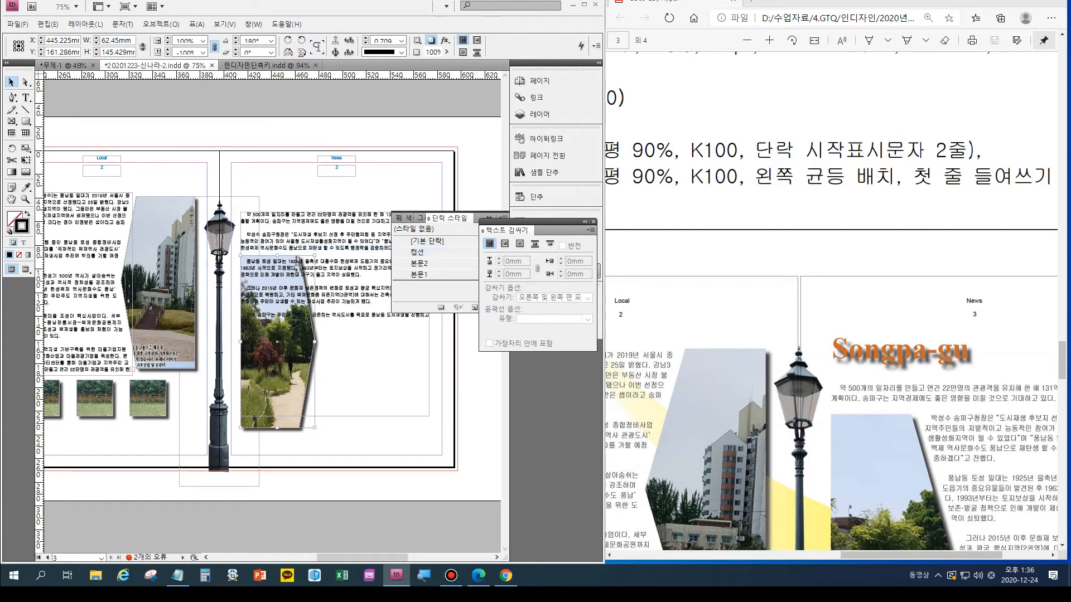
{"action": "left_click", "coordinate": [520, 243]}
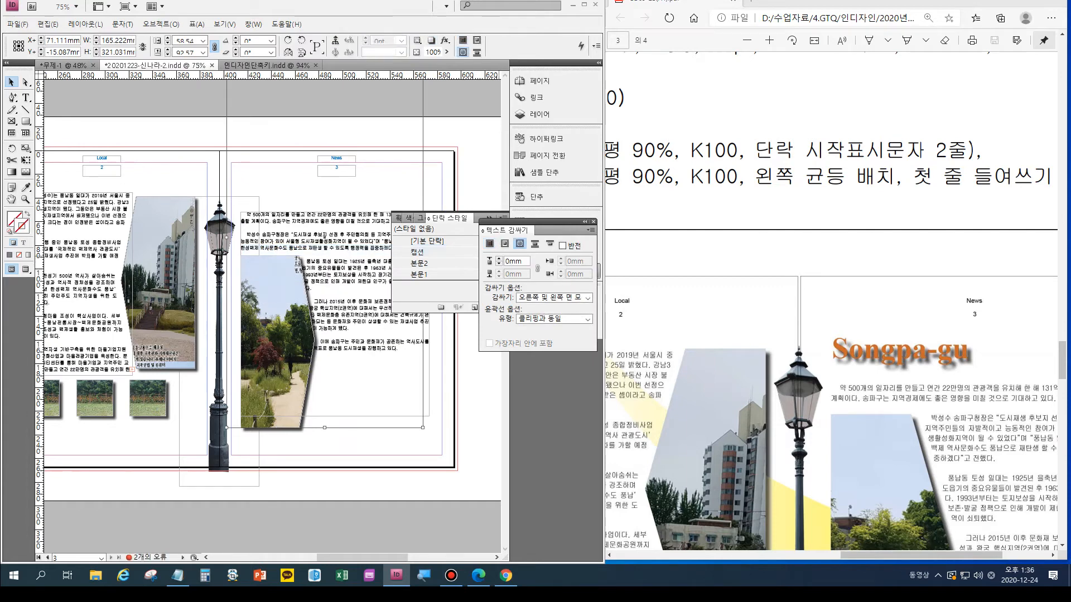
{"action": "left_click", "coordinate": [499, 259]}
{"action": "left_click", "coordinate": [499, 259]}
{"action": "left_click", "coordinate": [499, 259]}
{"action": "left_click", "coordinate": [499, 259]}
{"action": "left_click", "coordinate": [499, 259]}
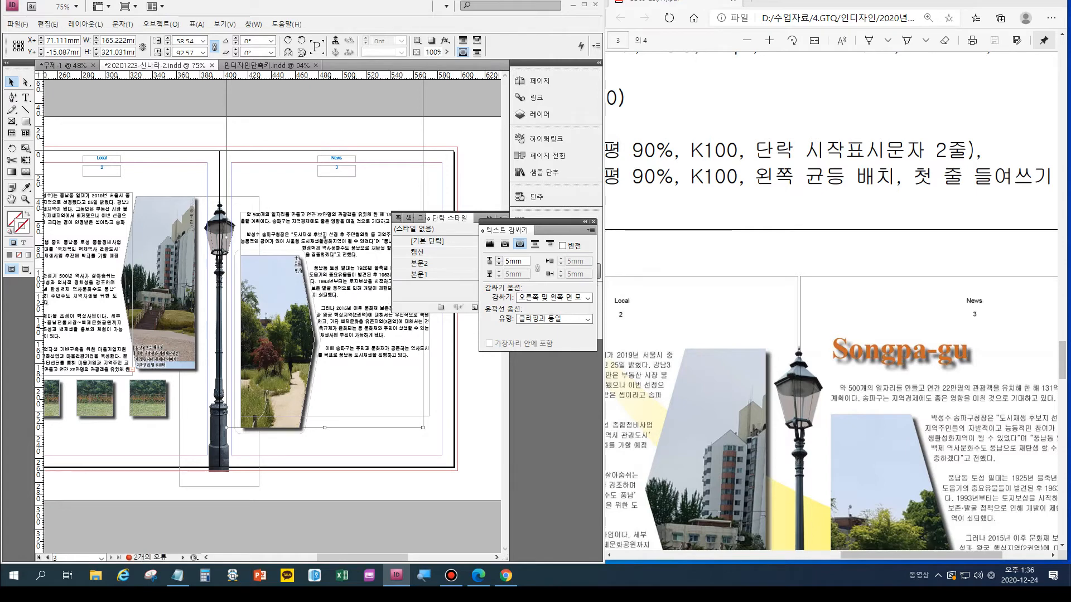
- Move the page 3 body text frame down to a Y position of about 157.4 mm
{"action": "left_click", "coordinate": [333, 312]}
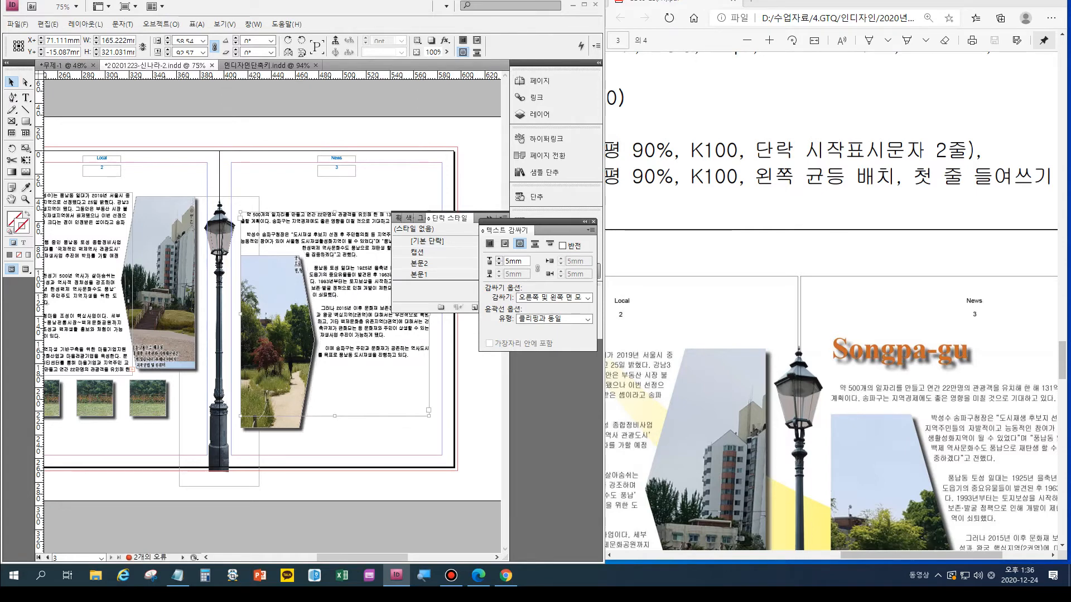
{"action": "left_click_drag", "start_coordinate": [332, 313], "coordinate": [333, 332]}
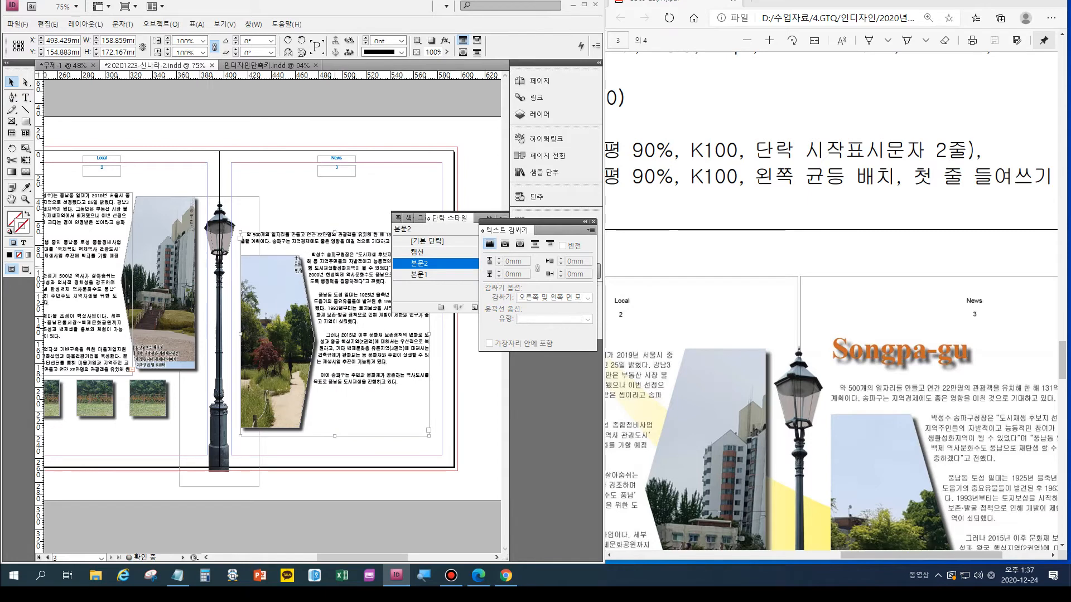
{"action": "key", "text": "Down"}
{"action": "key", "text": "Down"}
{"action": "key", "text": "Down"}
{"action": "key", "text": "Down"}
{"action": "key", "text": "Down"}
{"action": "key", "text": "Down"}
{"action": "key", "text": "Down"}
{"action": "key", "text": "Down"}
{"action": "key", "text": "Down"}
{"action": "key", "text": "Down"}
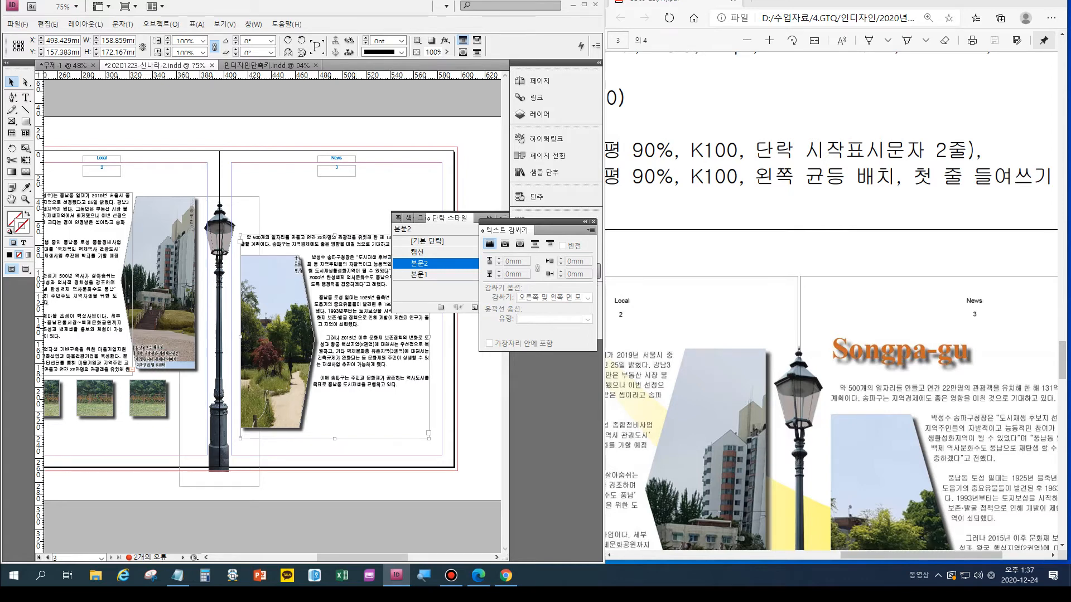
- Add a new source paragraph reading "출처 : 일요서울" after the last paragraph of the page 3 body text
{"action": "scroll", "coordinate": [831, 301], "scroll_direction": "down", "scroll_amount": 5}
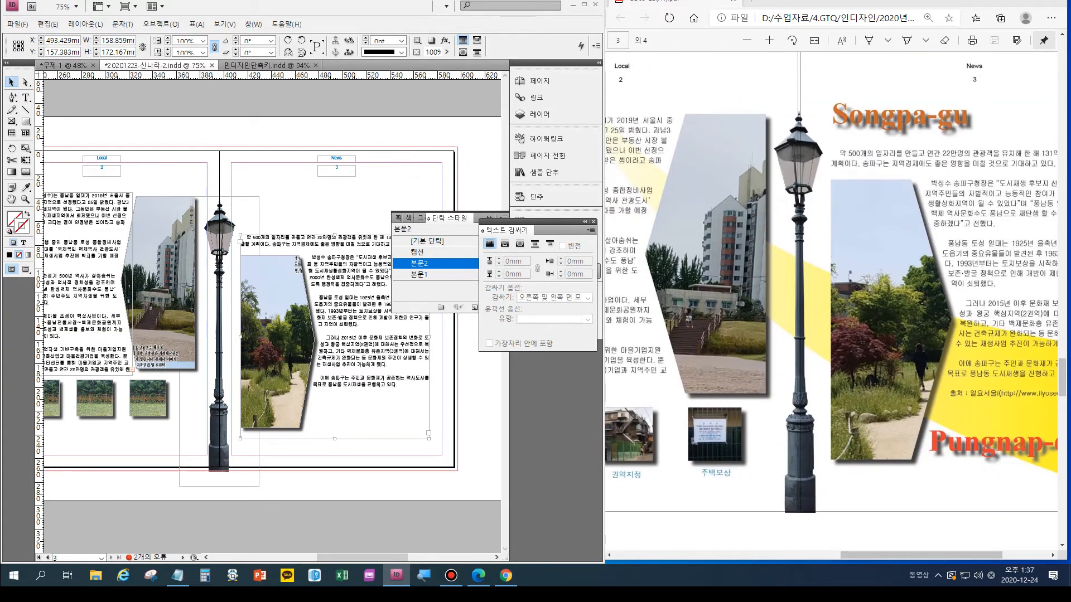
{"action": "key", "text": "t"}
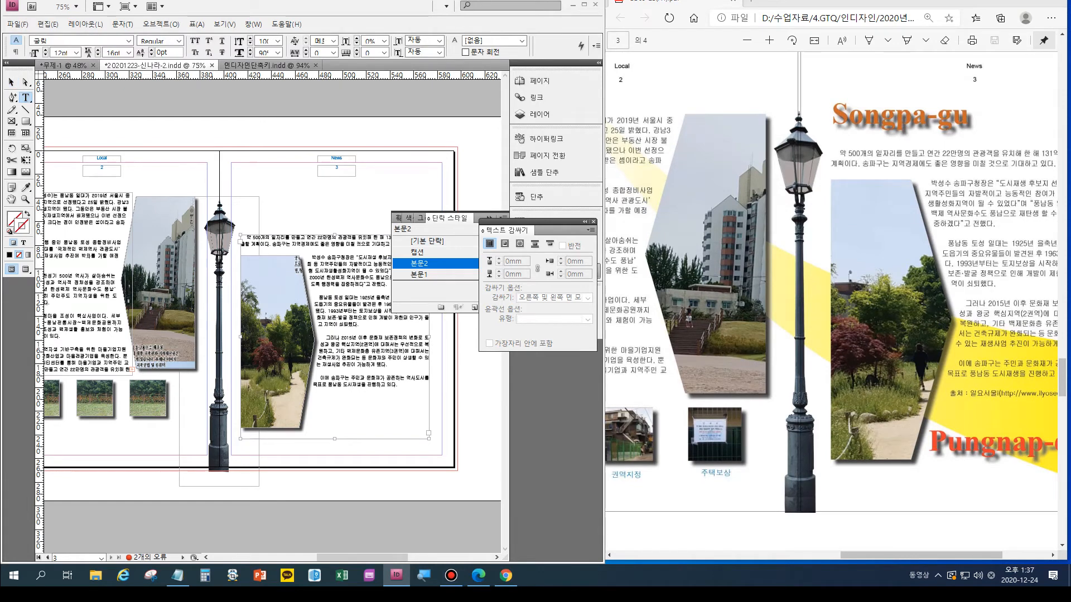
{"action": "left_click", "coordinate": [403, 386]}
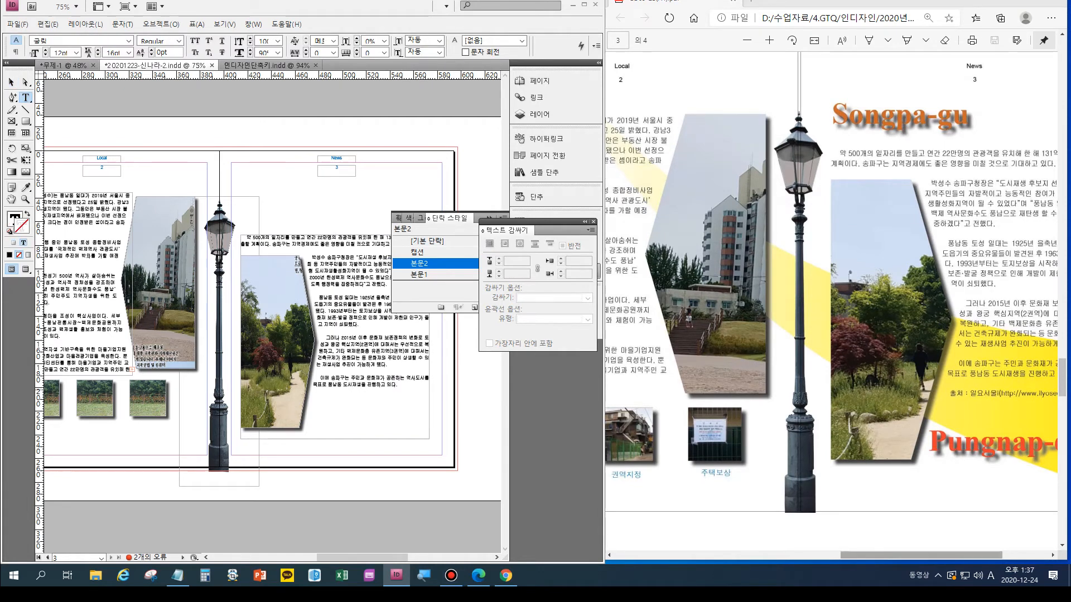
{"action": "scroll", "coordinate": [831, 301], "scroll_direction": "right", "scroll_amount": 5}
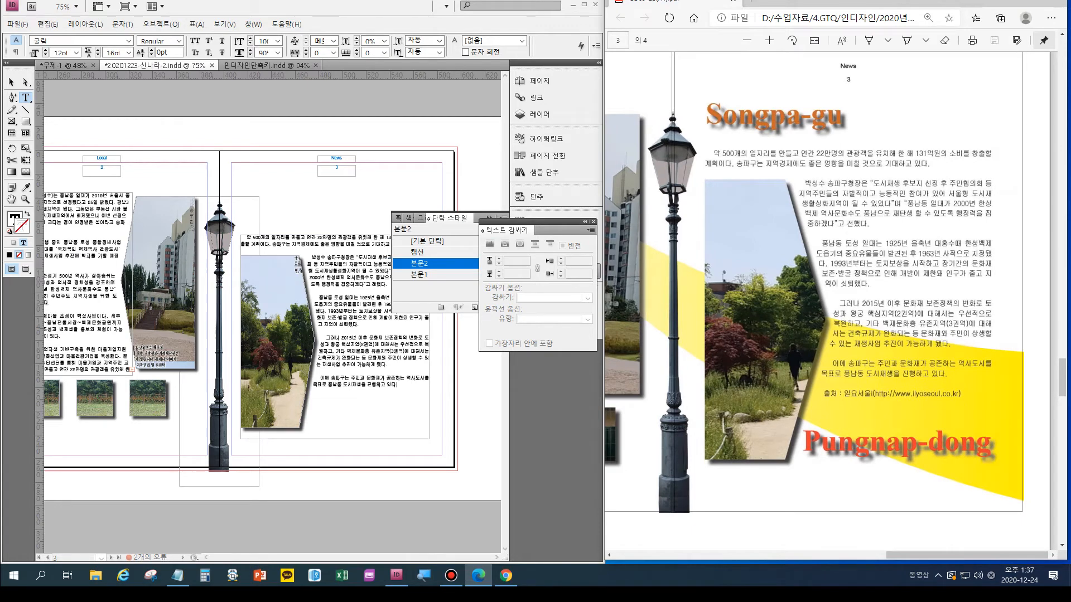
{"action": "type", "text": "."}
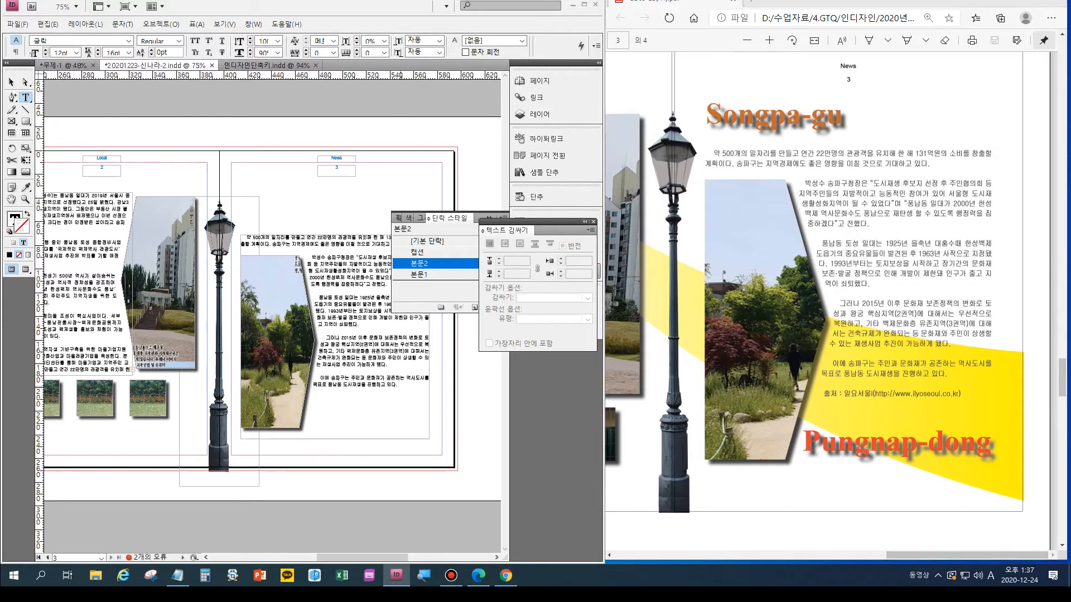
{"action": "key", "text": "Return"}
{"action": "type", "text": "cn"}
{"action": "key", "text": "BackSpace"}
{"action": "key", "text": "BackSpace"}
{"action": "key", "text": "Hangul"}
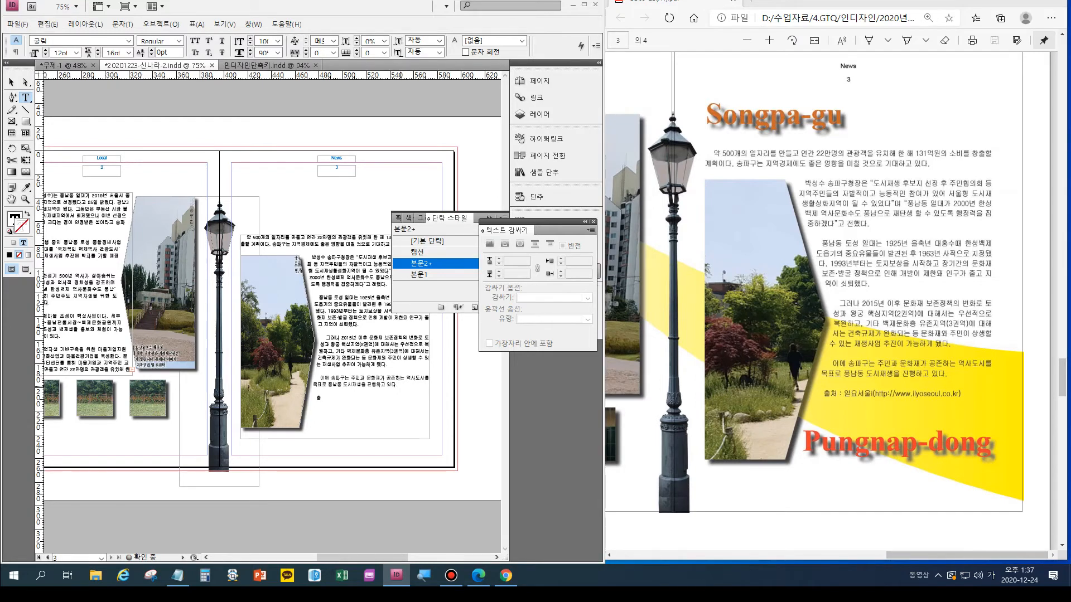
{"action": "type", "text": "출처 : 일"}
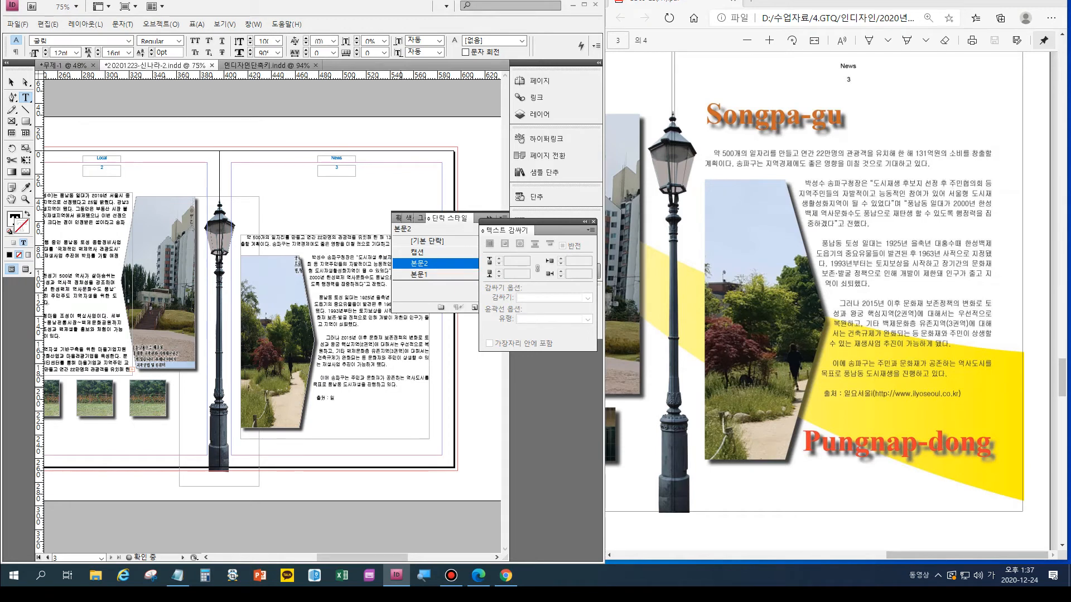
{"action": "type", "text": "요서울"}
- Check the sample's source line and complete the publication name as "일요서울i"
{"action": "scroll", "coordinate": [884, 418], "scroll_direction": "up", "scroll_amount": 2}
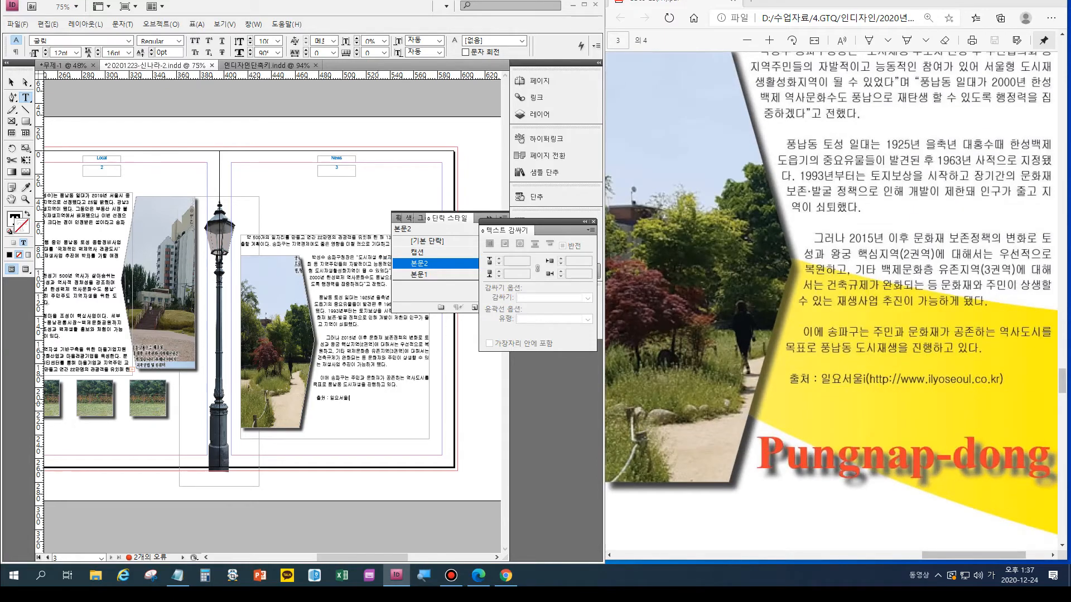
{"action": "type", "text": "("}
{"action": "key", "text": "ctrl+equal"}
{"action": "key", "text": "ctrl+equal"}
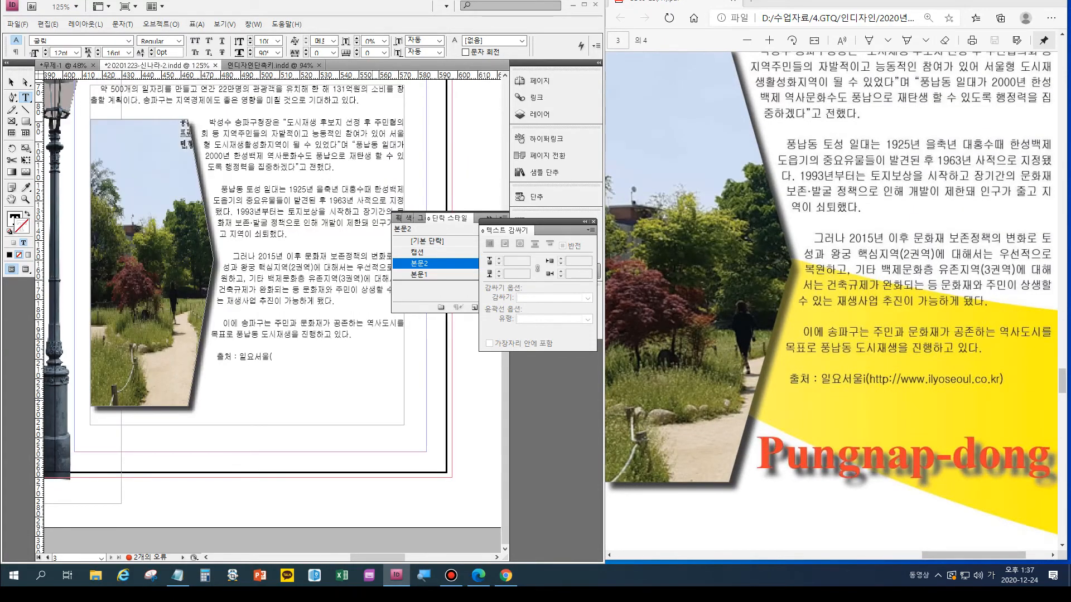
{"action": "key", "text": "BackSpace"}
{"action": "key", "text": "Hangul"}
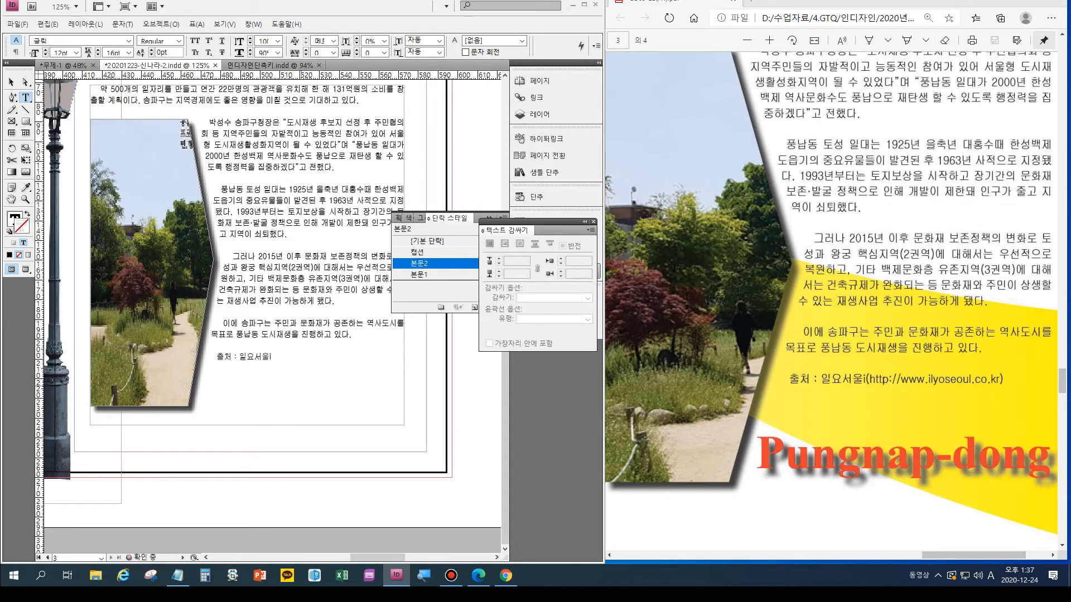
{"action": "type", "text": "("}
{"action": "key", "text": "Hangul"}
{"action": "type", "text": "ㅗㅅ"}
{"action": "key", "text": "BackSpace"}
{"action": "key", "text": "BackSpace"}
{"action": "key", "text": "Hangul"}
{"action": "type", "text": "http://www.ilyoseoul"}
{"action": "key", "text": "Hangul"}
{"action": "type", "text": "ㅊ"}
{"action": "key", "text": "BackSpace"}
{"action": "type", "text": "."}
{"action": "key", "text": "Hangul"}
{"action": "type", "text": "co."}
{"action": "type", "text": ".kr"}
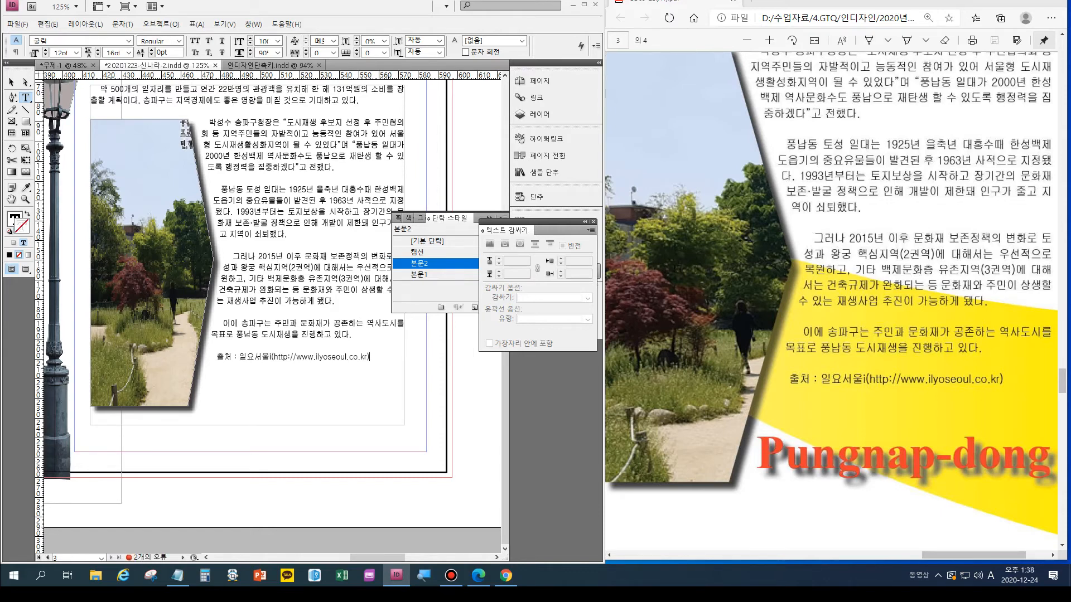
- Show the whole spread and check the page 1 to 3 layout in the sample output
{"action": "key", "text": "ctrl+alt+0"}
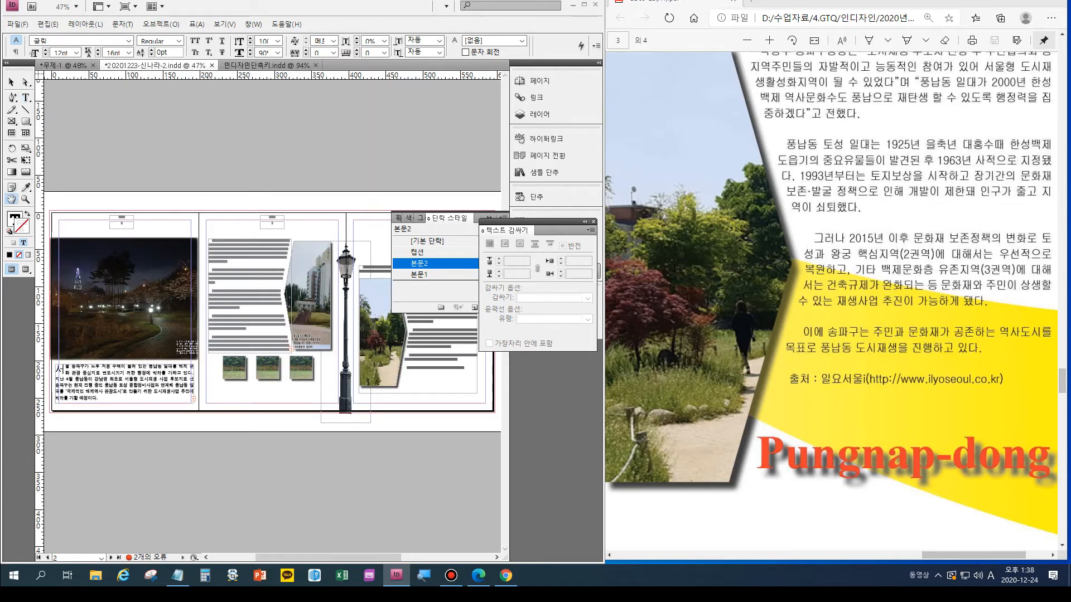
{"action": "left_click", "coordinate": [870, 346]}
{"action": "scroll", "coordinate": [869, 345], "scroll_direction": "down", "scroll_amount": 6}
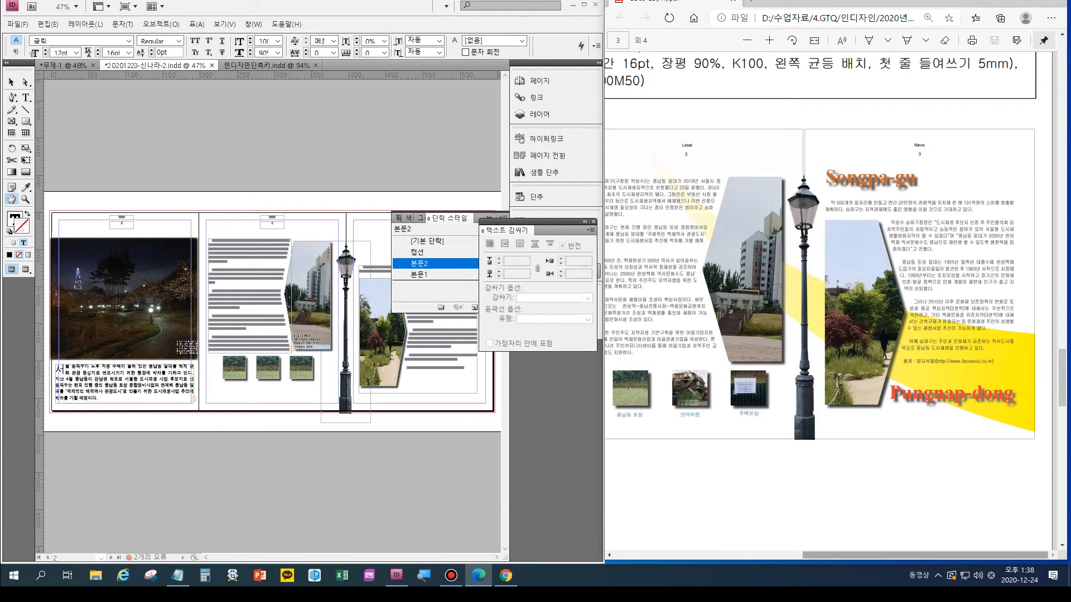
{"action": "scroll", "coordinate": [831, 301], "scroll_direction": "left", "scroll_amount": 5}
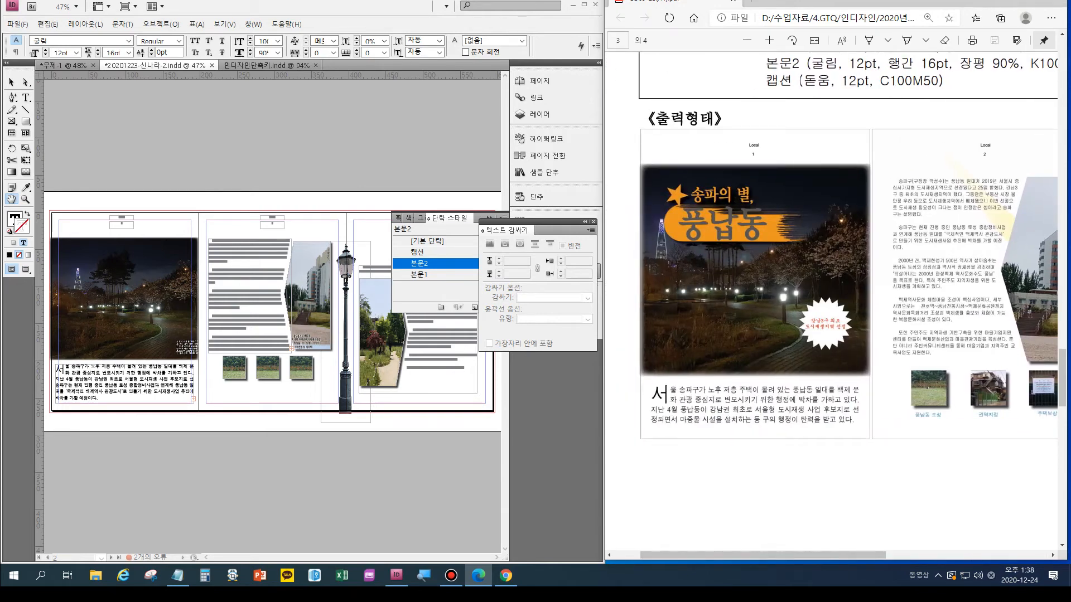
- Place the 2급-9 title image on page 1 and position it over the upper part of the night photo, centred at about X 94 mm, Y 75 mm
{"action": "left_click", "coordinate": [11, 82]}
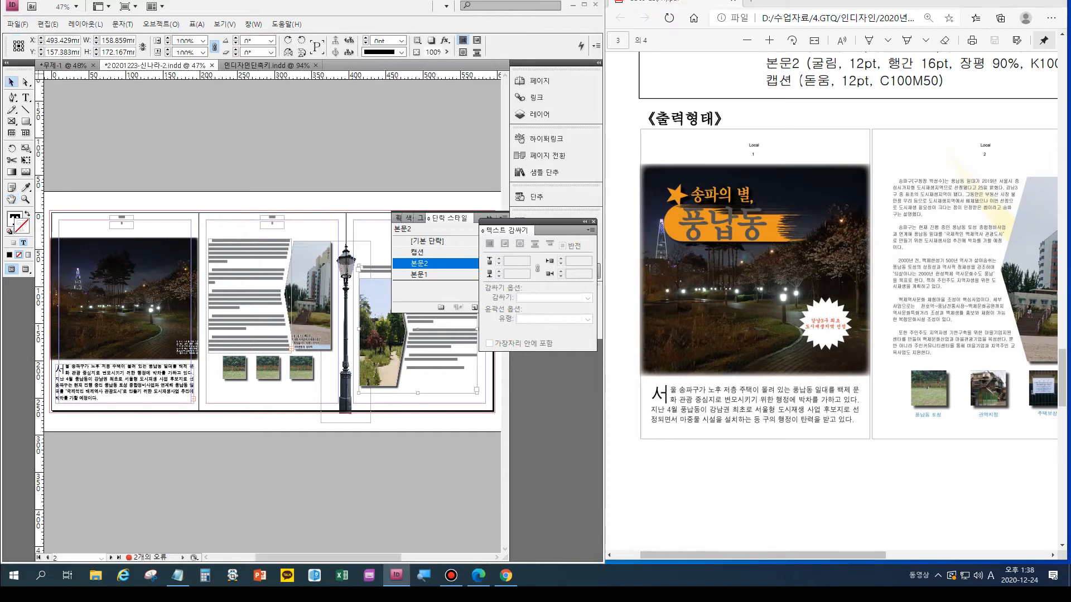
{"action": "left_click", "coordinate": [98, 194]}
{"action": "key", "text": "ctrl+d"}
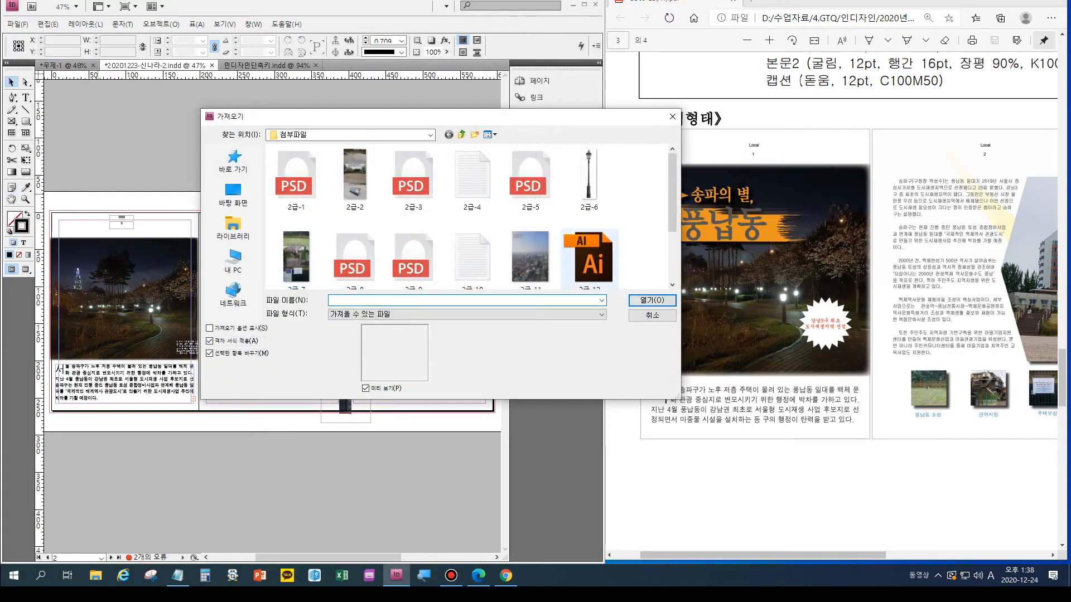
{"action": "left_click_drag", "start_coordinate": [671, 194], "coordinate": [671, 241]}
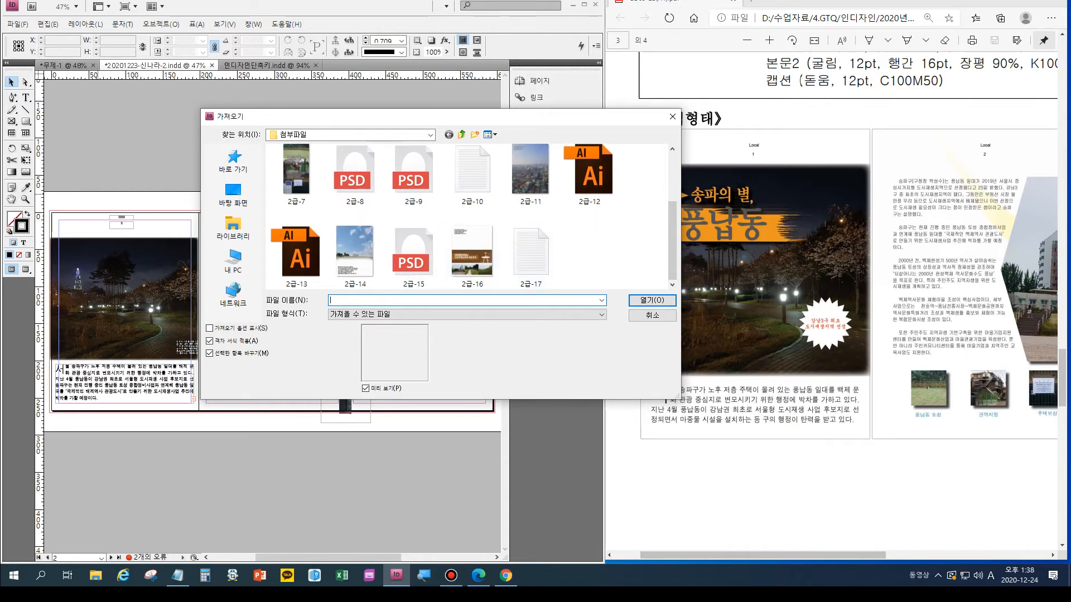
{"action": "left_click", "coordinate": [837, 329]}
{"action": "scroll", "coordinate": [837, 329], "scroll_direction": "up", "scroll_amount": 6}
{"action": "scroll", "coordinate": [836, 329], "scroll_direction": "up", "scroll_amount": 2}
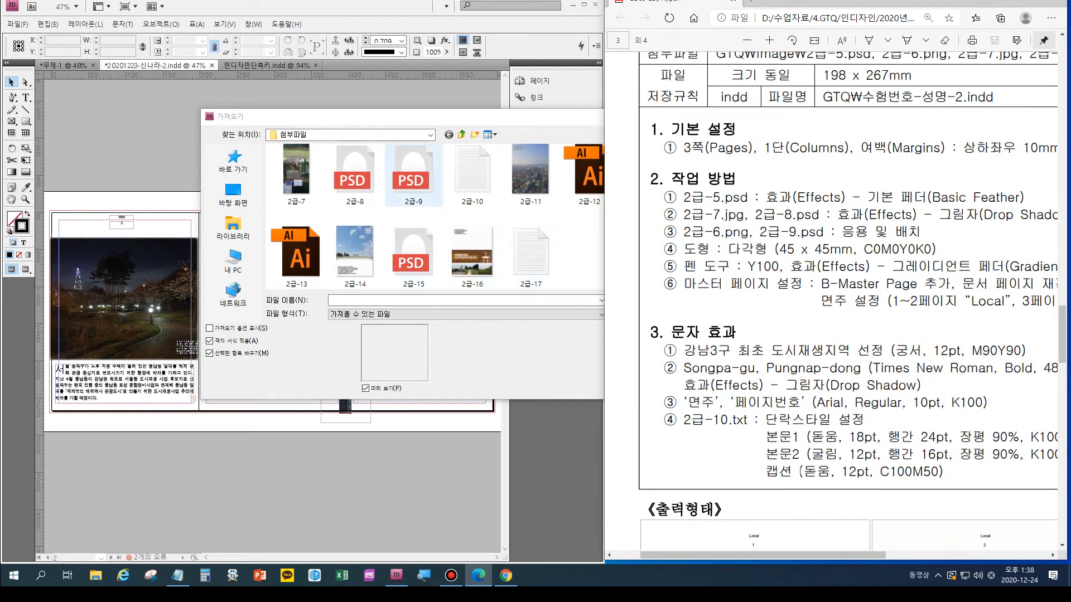
{"action": "left_click", "coordinate": [414, 175]}
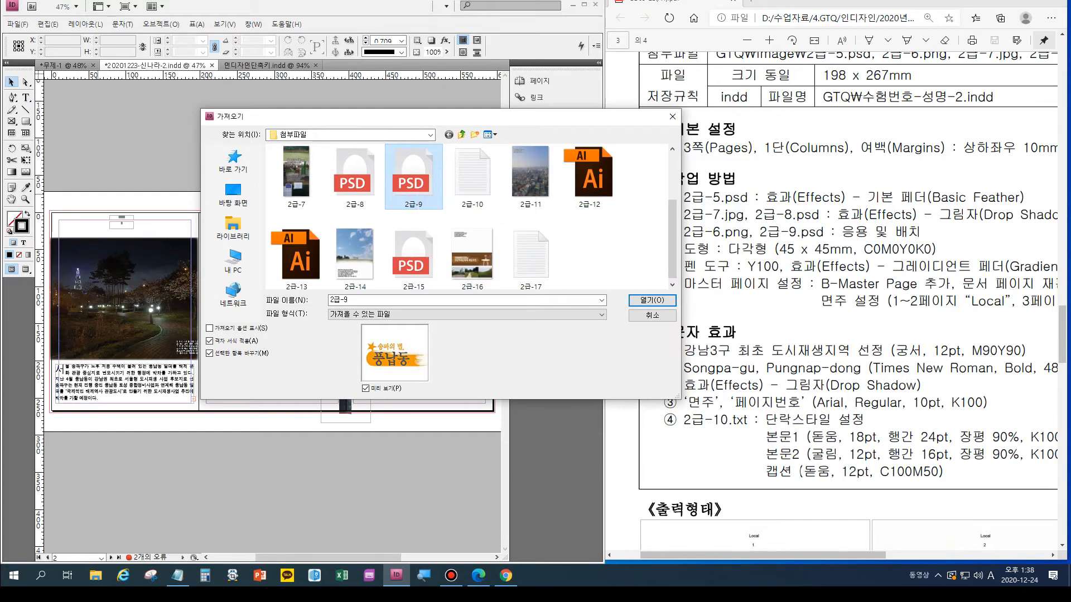
{"action": "left_click", "coordinate": [652, 301]}
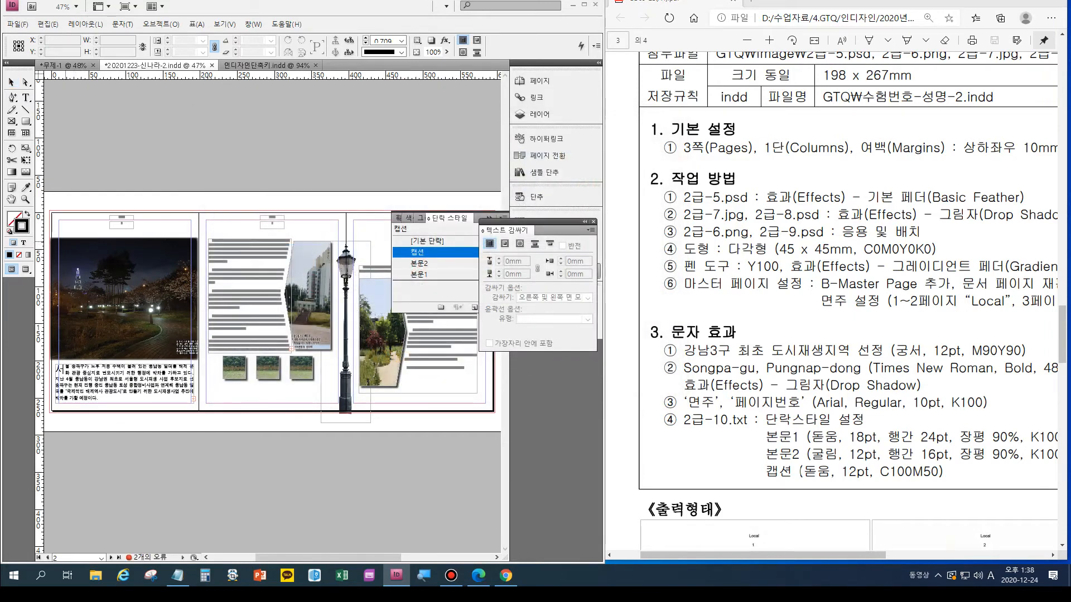
{"action": "left_click", "coordinate": [59, 240]}
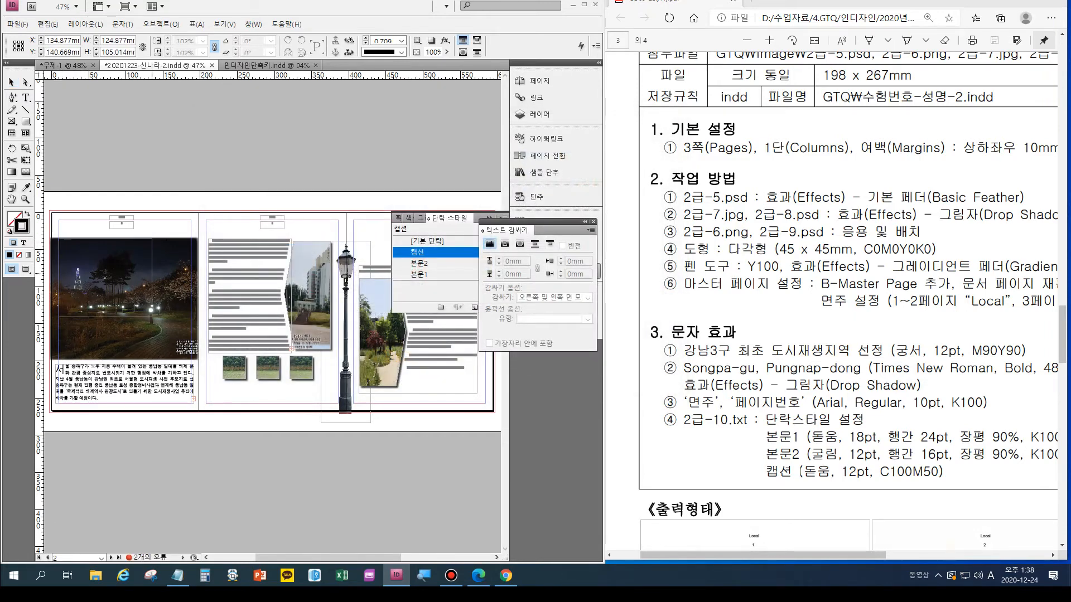
{"action": "scroll", "coordinate": [848, 306], "scroll_direction": "down", "scroll_amount": 4}
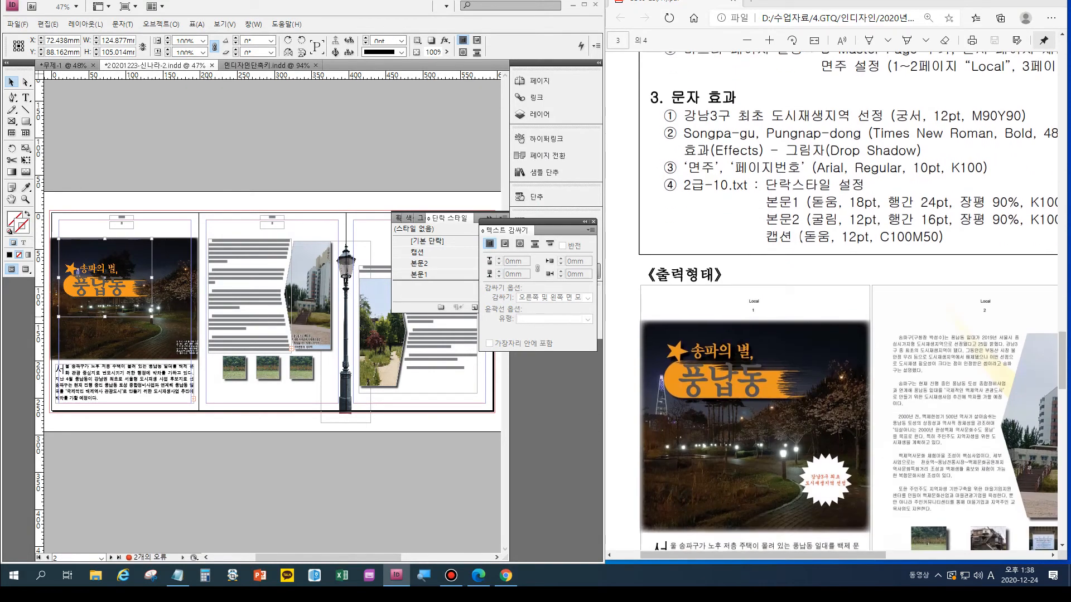
{"action": "left_click_drag", "start_coordinate": [81, 293], "coordinate": [97, 281]}
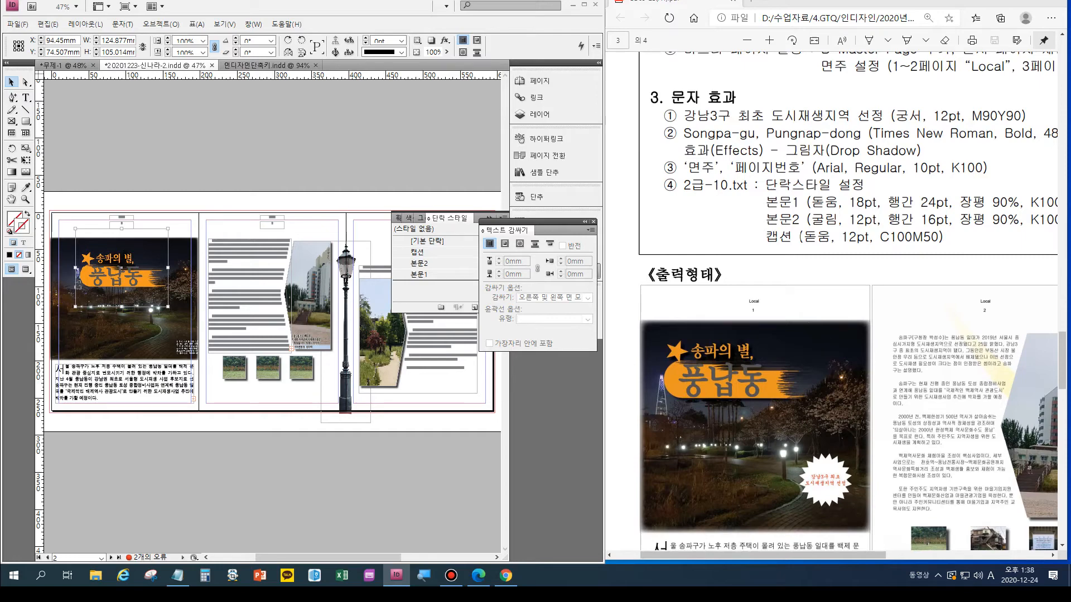
- Check the white badge in the sample and start a new polygon over the lower part of the page 1 photo
{"action": "left_click", "coordinate": [828, 488]}
{"action": "scroll", "coordinate": [828, 488], "scroll_direction": "up", "scroll_amount": 5}
{"action": "scroll", "coordinate": [829, 488], "scroll_direction": "down", "scroll_amount": 1}
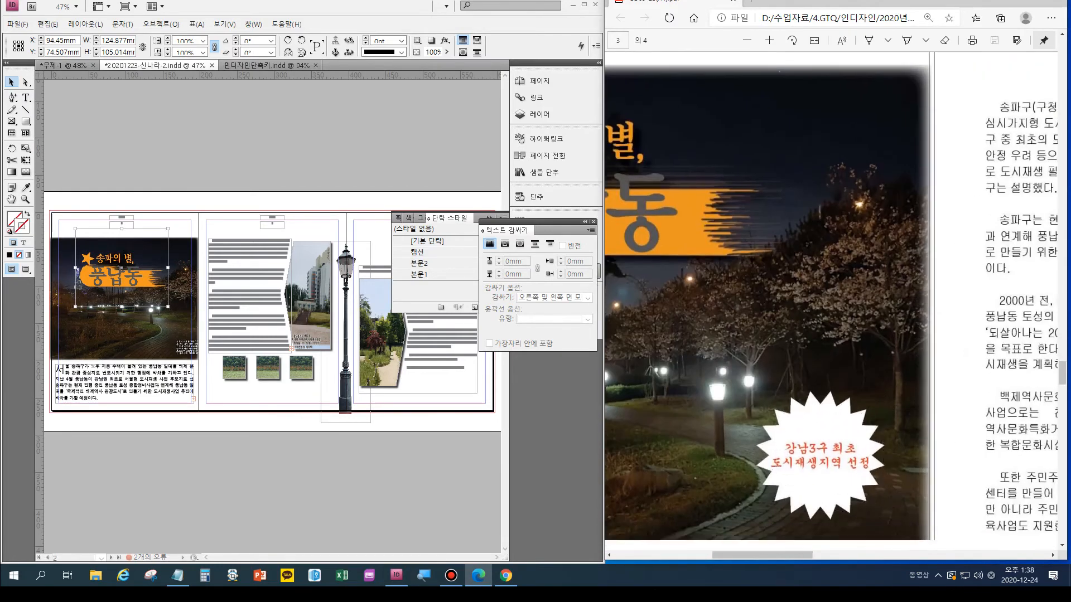
{"action": "scroll", "coordinate": [768, 301], "scroll_direction": "down", "scroll_amount": 3}
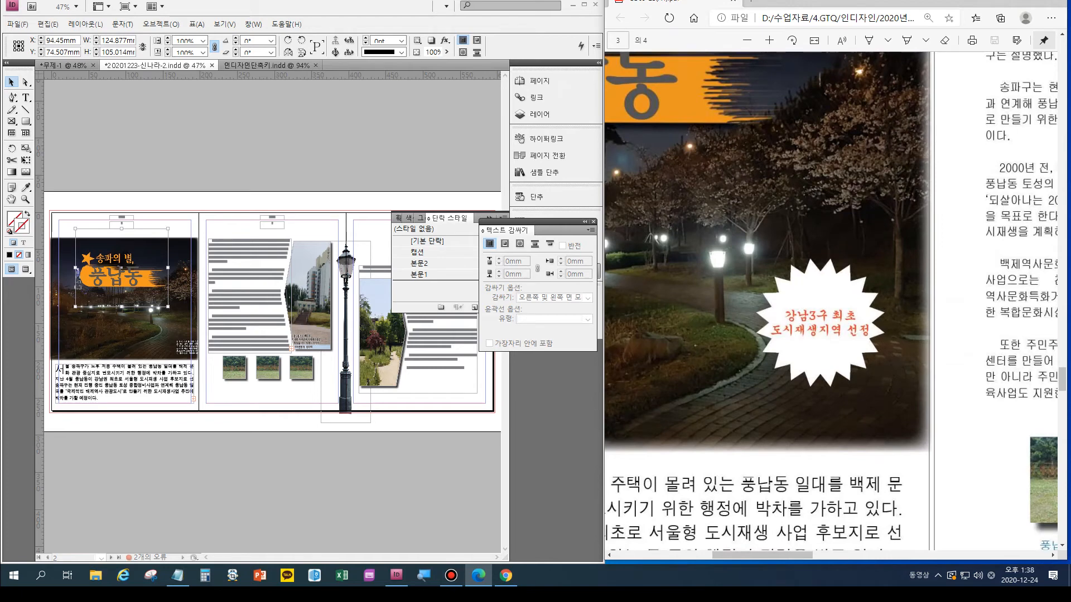
{"action": "left_click", "coordinate": [26, 121]}
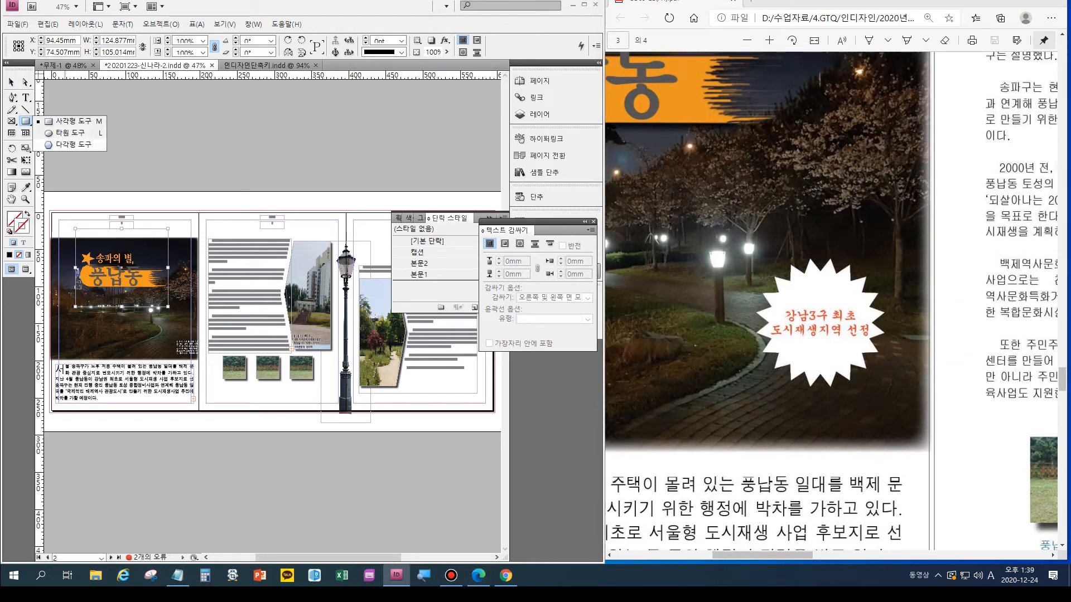
{"action": "left_click", "coordinate": [72, 144]}
{"action": "left_click", "coordinate": [161, 309]}
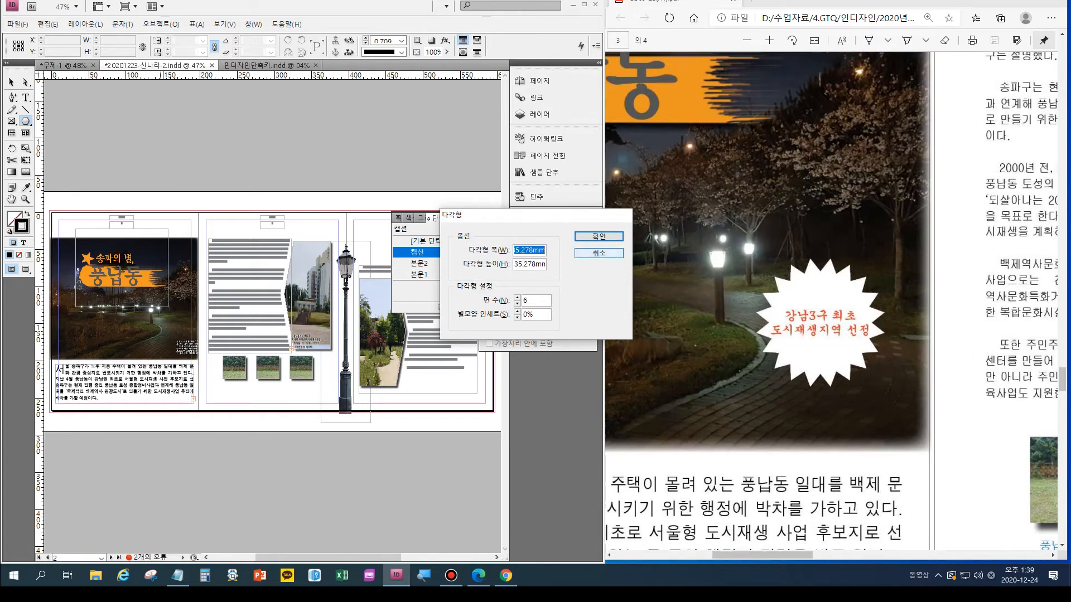
- Look up the polygon size in the exam instructions and set the polygon's width and height to 45 mm
{"action": "scroll", "coordinate": [768, 301], "scroll_direction": "up", "scroll_amount": 5}
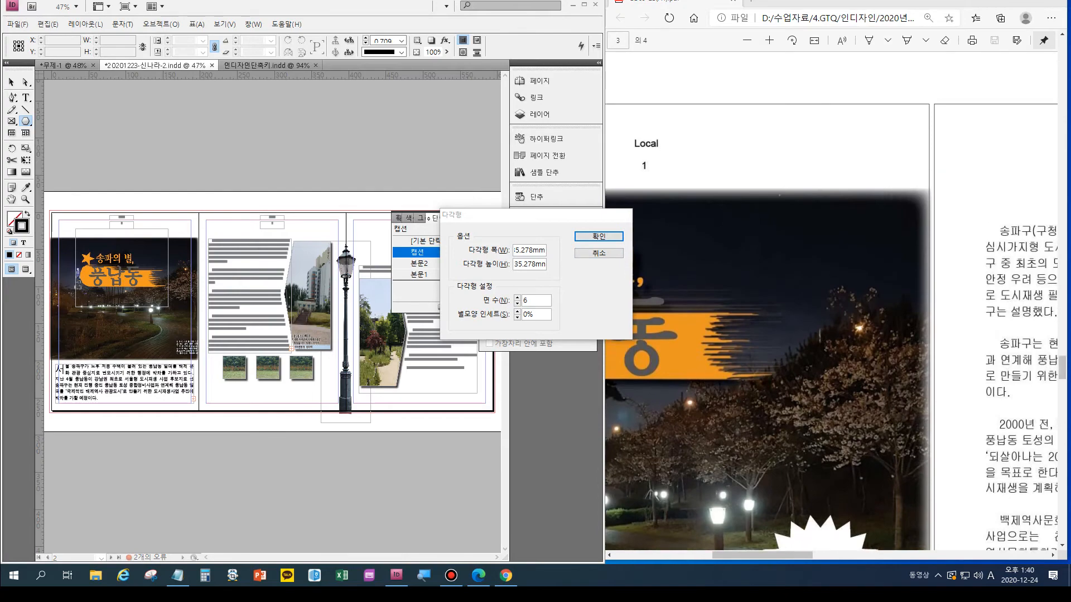
{"action": "scroll", "coordinate": [820, 312], "scroll_direction": "up", "scroll_amount": 13}
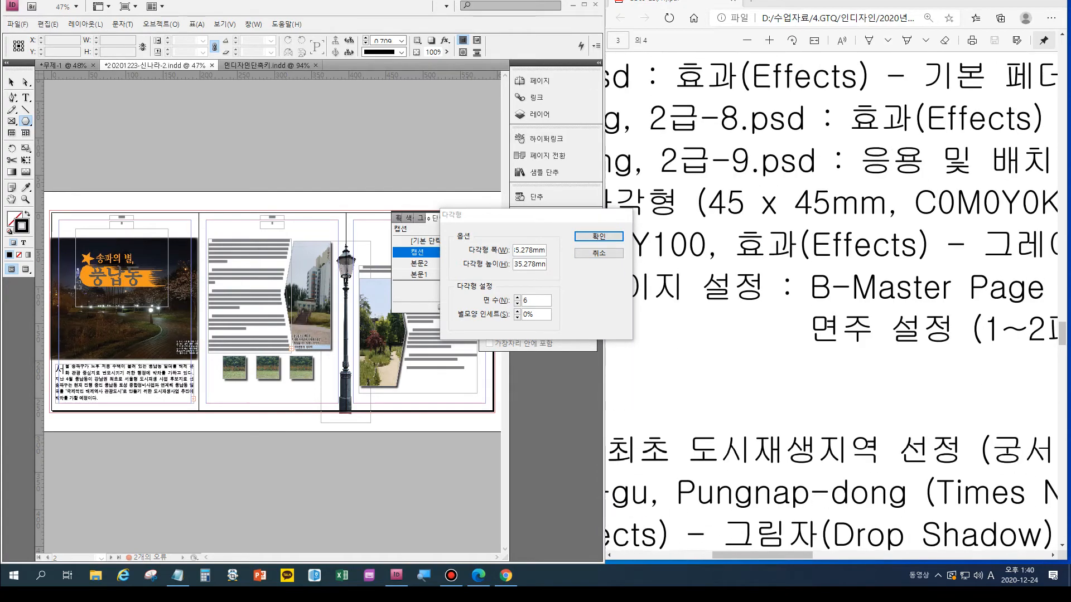
{"action": "left_click_drag", "start_coordinate": [657, 204], "coordinate": [670, 204]}
{"action": "left_click_drag", "start_coordinate": [763, 556], "coordinate": [737, 555]}
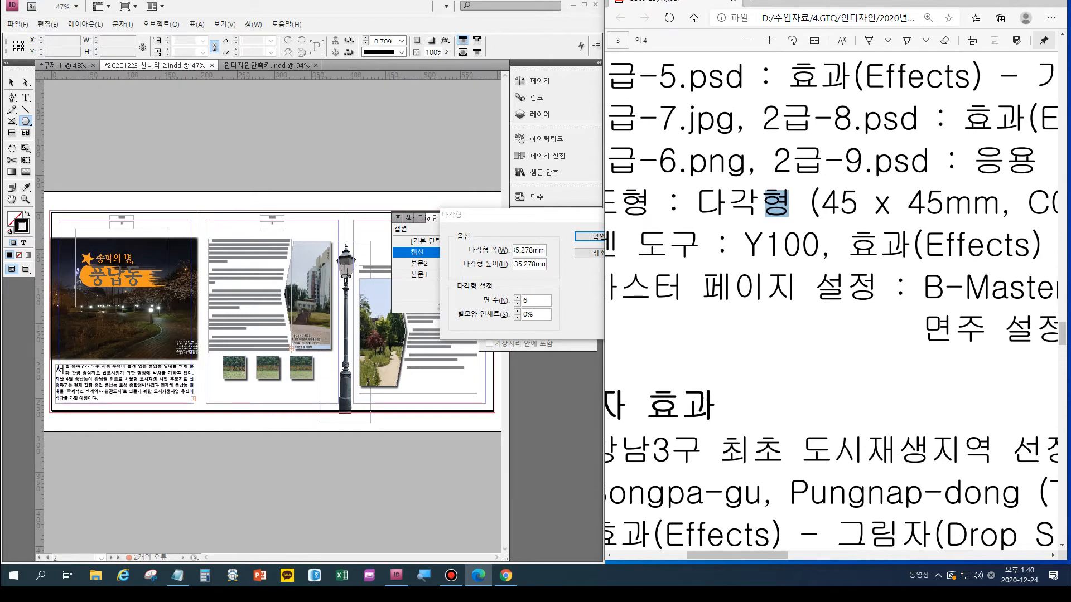
{"action": "key", "text": "alt+Tab"}
{"action": "type", "text": "45"}
{"action": "key", "text": "Tab"}
{"action": "type", "text": "45"}
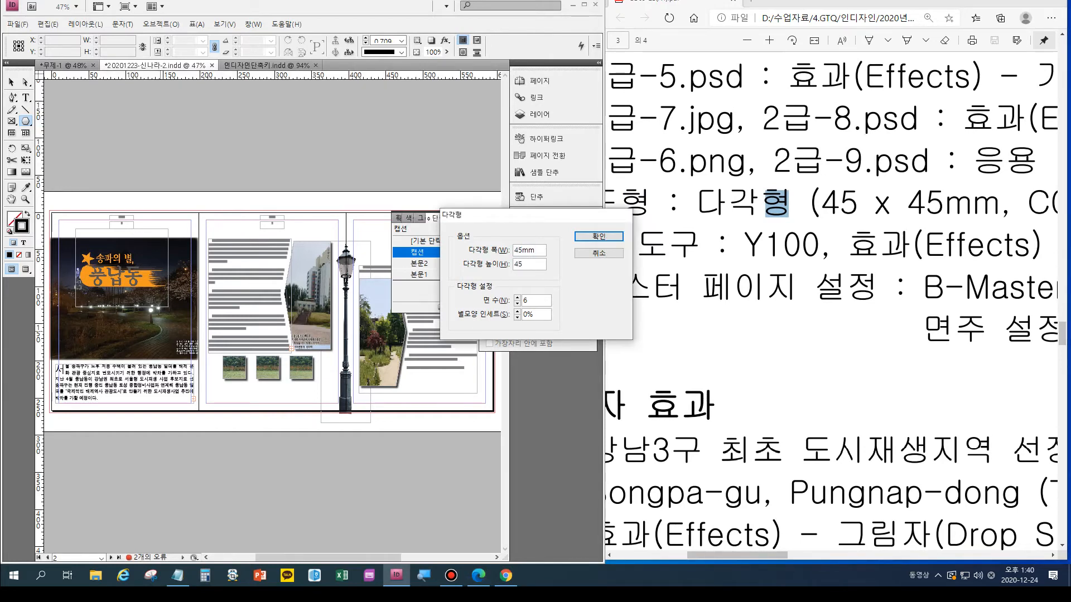
- Match the polygon's number of sides to the sample badge, set the star inset to 15%, and create the shape
{"action": "key", "text": "Tab"}
{"action": "type", "text": "32"}
{"action": "scroll", "coordinate": [831, 301], "scroll_direction": "down", "scroll_amount": 5}
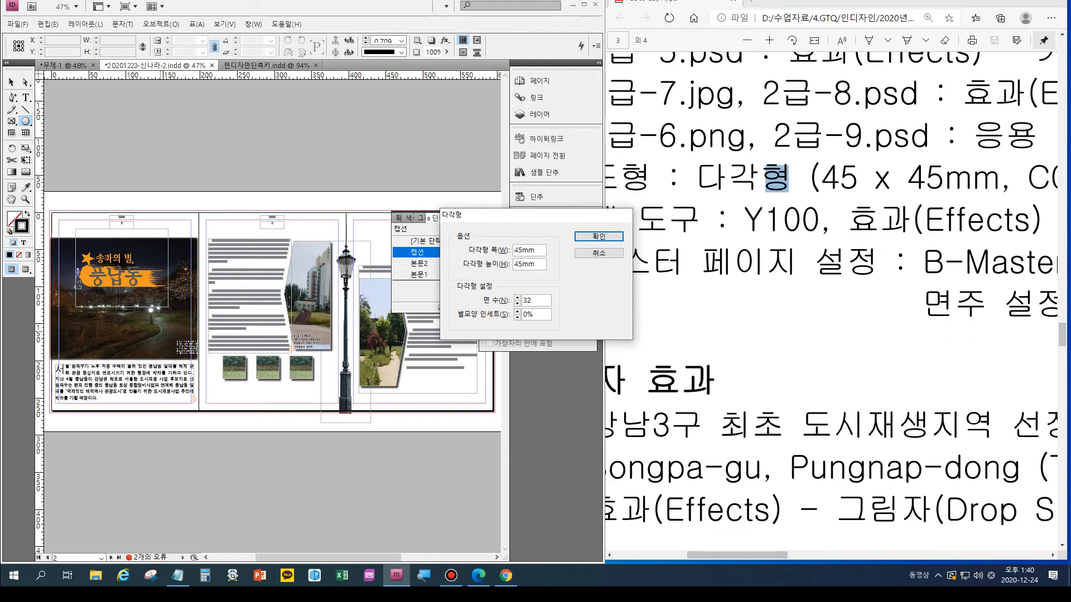
{"action": "scroll", "coordinate": [831, 301], "scroll_direction": "down", "scroll_amount": 10}
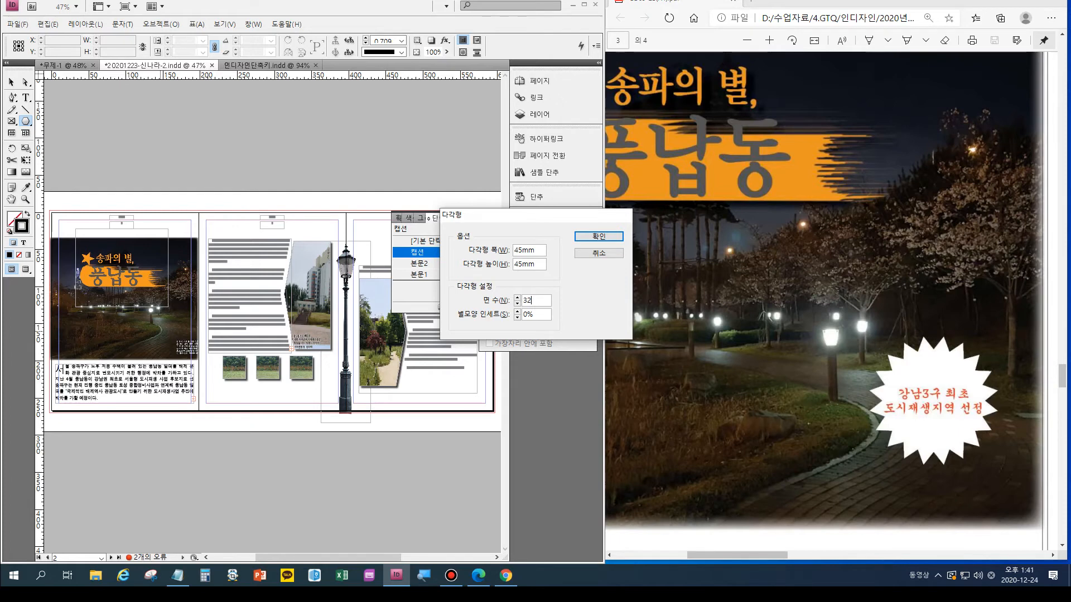
{"action": "key", "text": "ctrl+a"}
{"action": "type", "text": "2"}
{"action": "double_click", "coordinate": [525, 314]}
{"action": "type", "text": "15"}
{"action": "key", "text": "Return"}
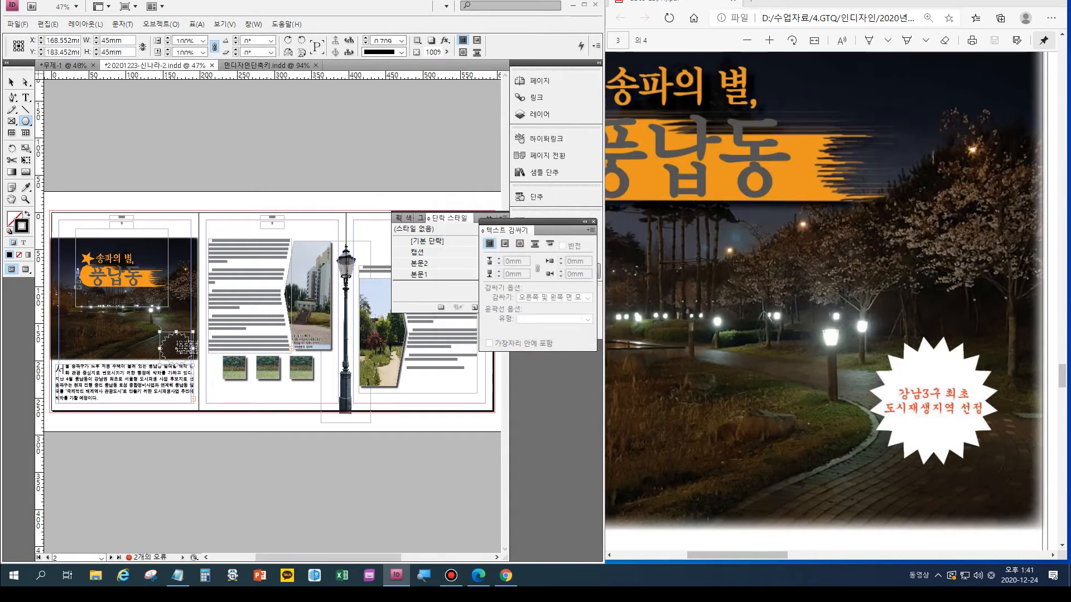
- Move the star shape up and inward on the page 1 photo to about X 157 mm, Y 167 mm
{"action": "key", "text": "v"}
{"action": "left_click_drag", "start_coordinate": [176, 349], "coordinate": [168, 337]}
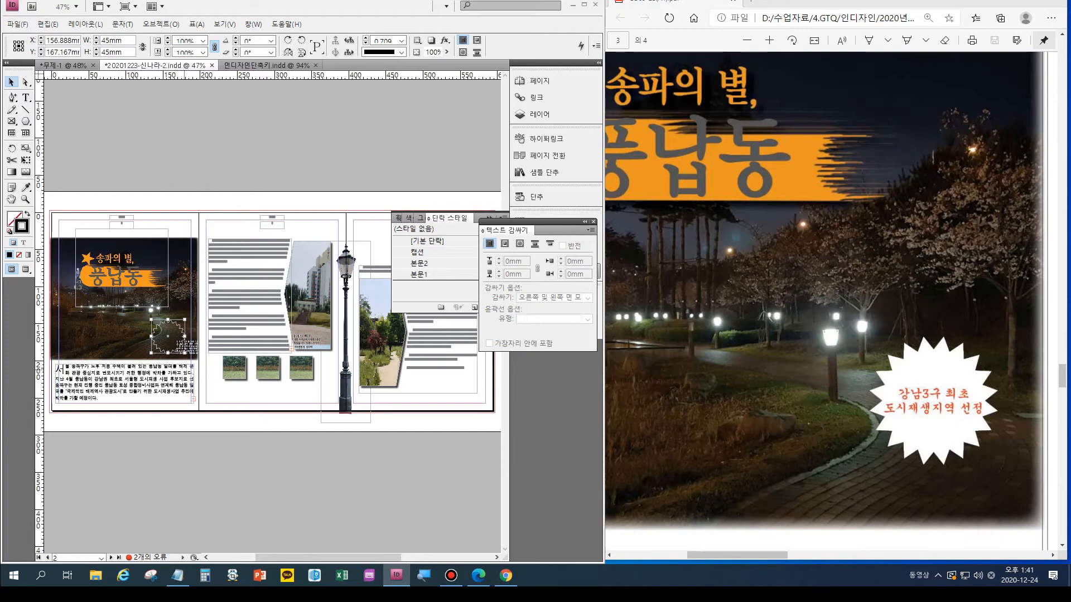
{"action": "key", "text": "ctrl+1"}
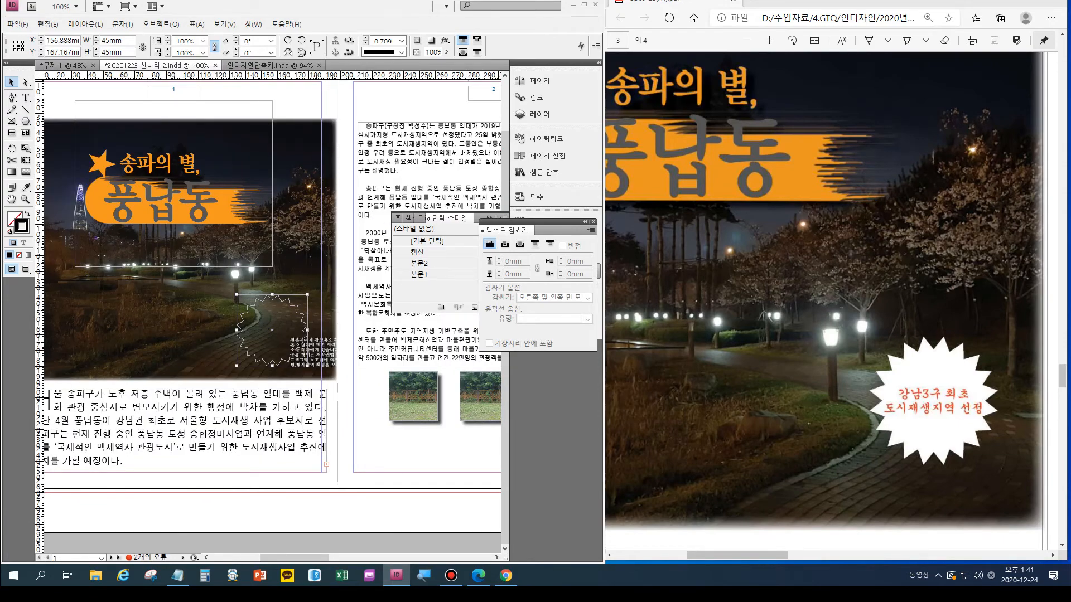
- Remove the star's outline and fill the shape with the white [용지] swatch
{"action": "key", "text": "shift+x"}
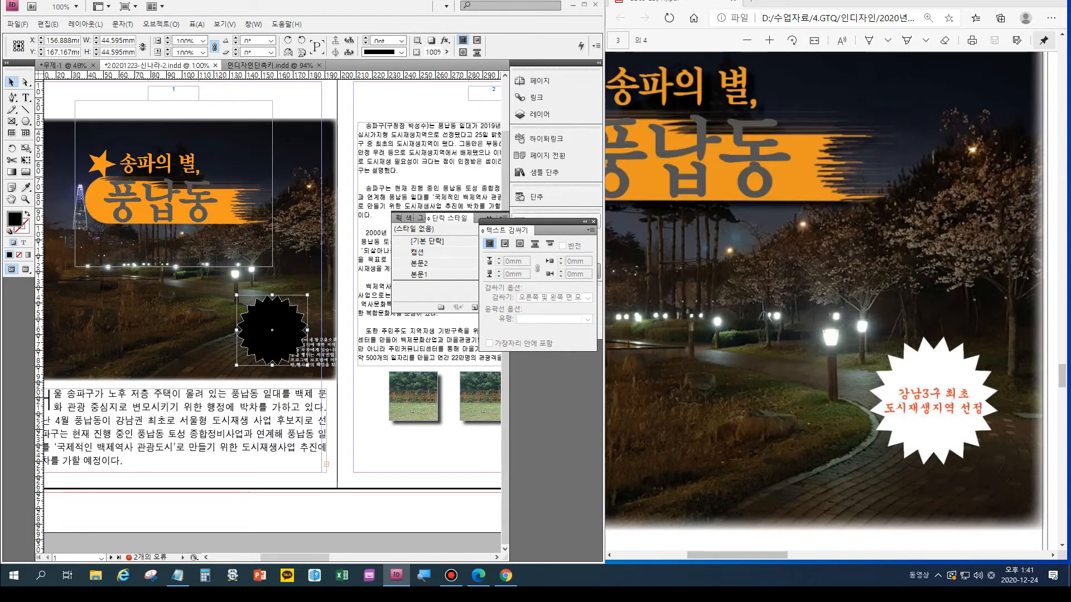
{"action": "left_click", "coordinate": [584, 222]}
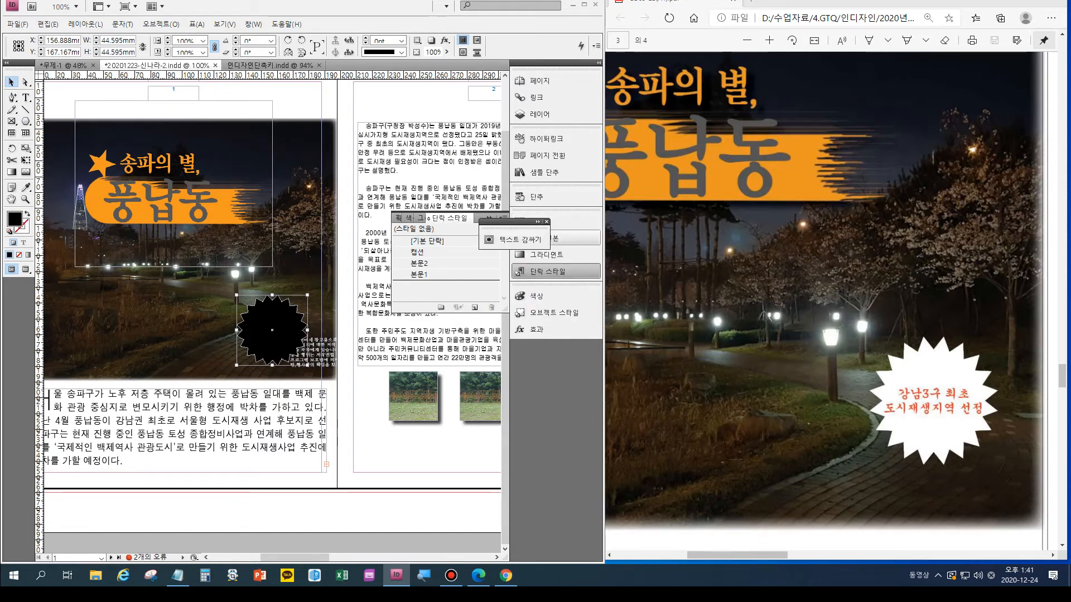
{"action": "left_click", "coordinate": [544, 238]}
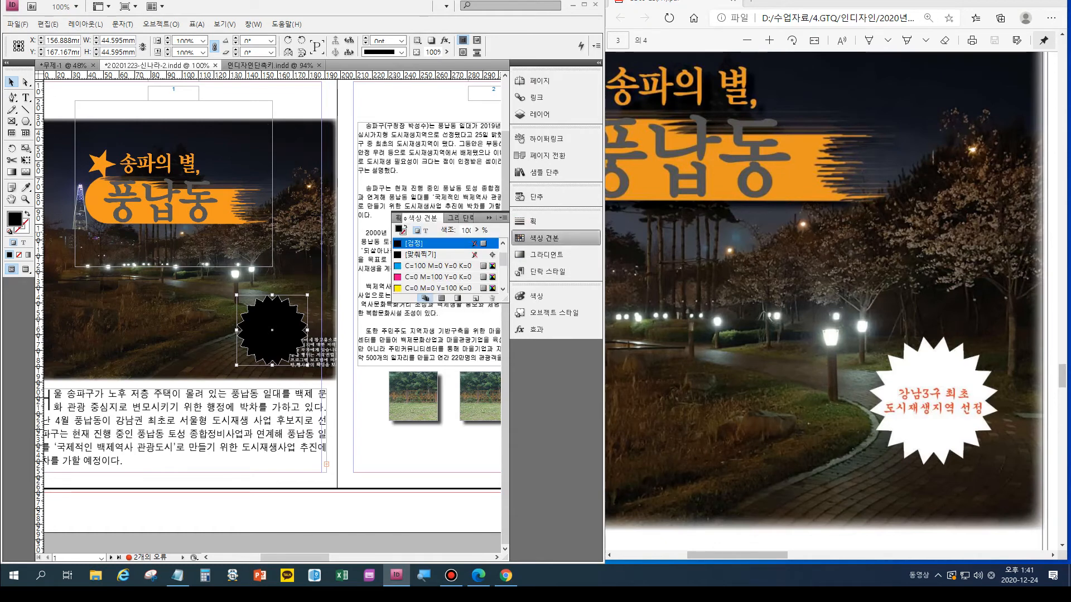
{"action": "scroll", "coordinate": [445, 266], "scroll_direction": "down", "scroll_amount": 3}
{"action": "scroll", "coordinate": [445, 266], "scroll_direction": "up", "scroll_amount": 4}
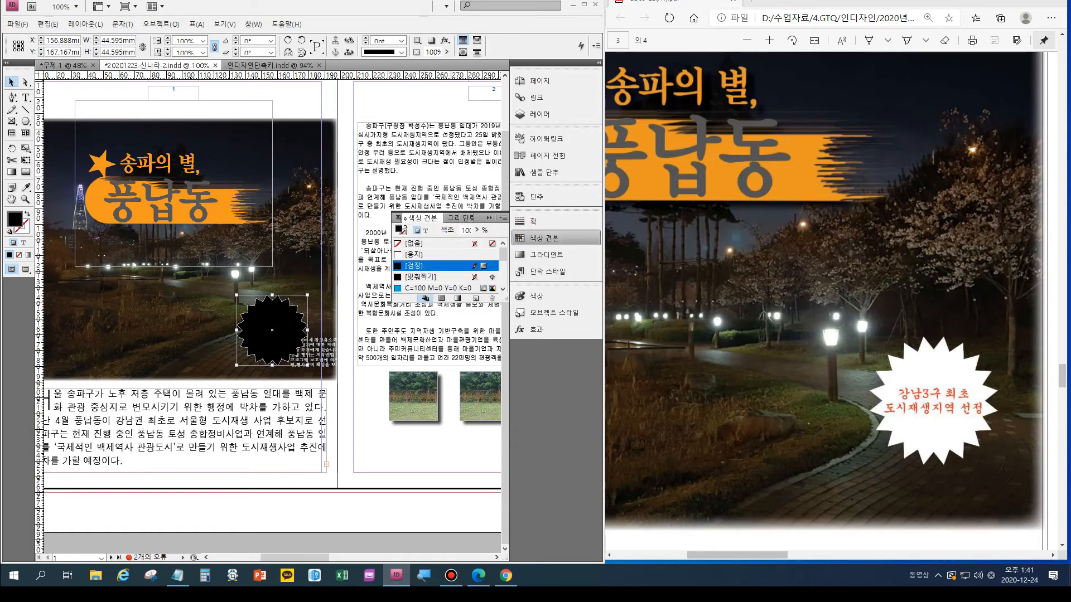
{"action": "left_click", "coordinate": [413, 254]}
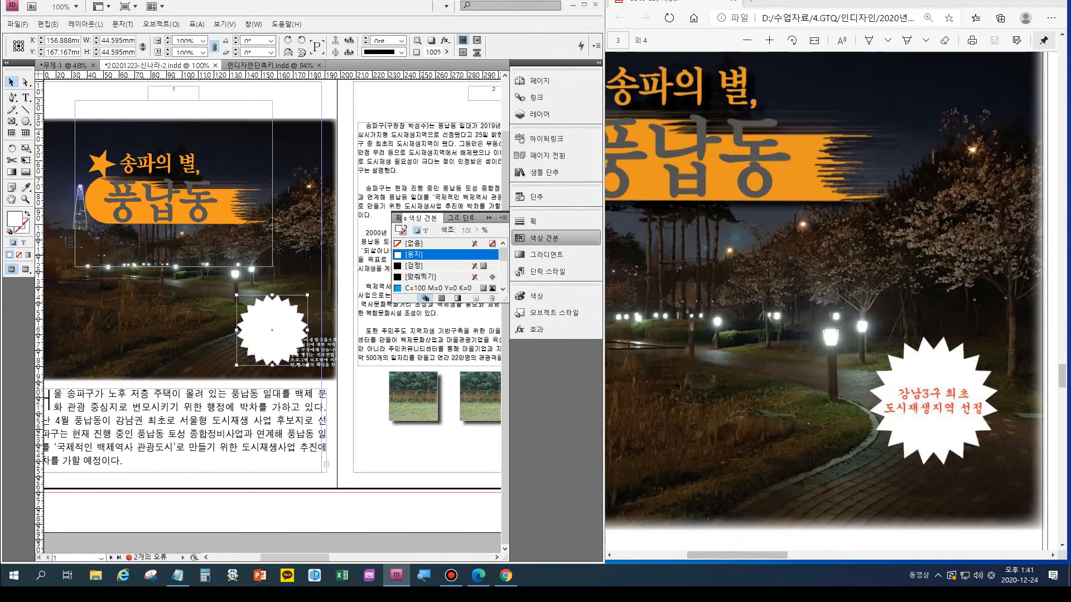
- Draw a small text frame beside the star badge on page 1 and look up the badge text in the exam instructions
{"action": "key", "text": "t"}
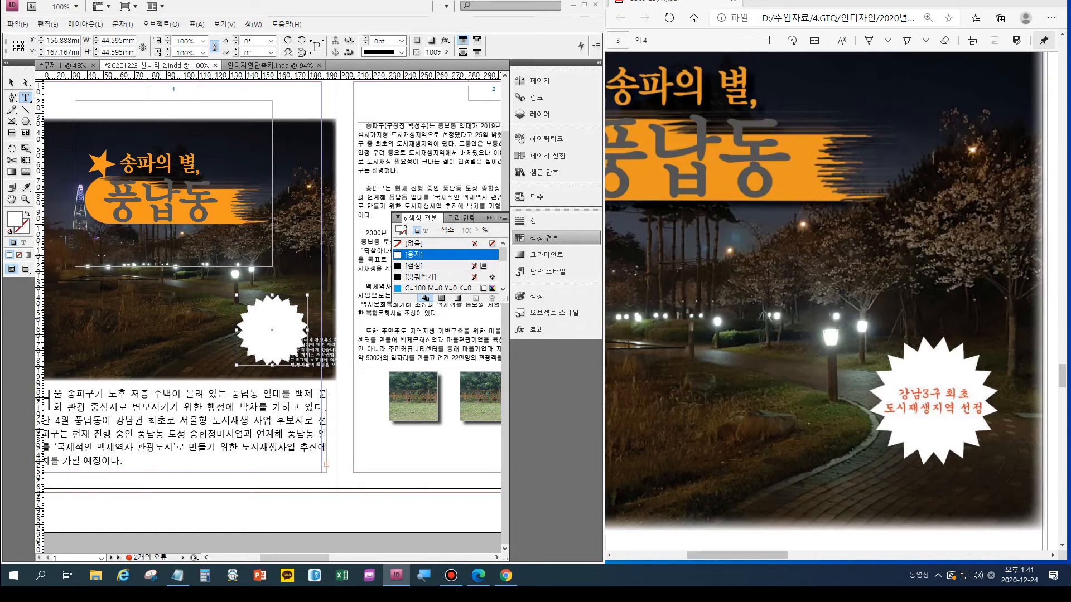
{"action": "left_click_drag", "start_coordinate": [118, 307], "coordinate": [189, 342]}
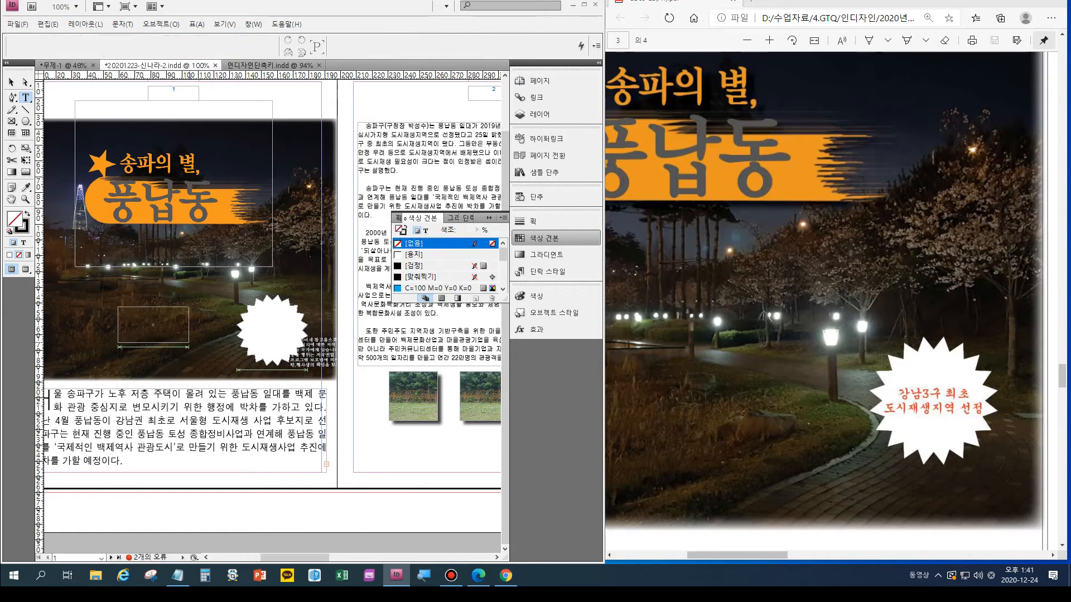
{"action": "scroll", "coordinate": [831, 301], "scroll_direction": "up", "scroll_amount": 5}
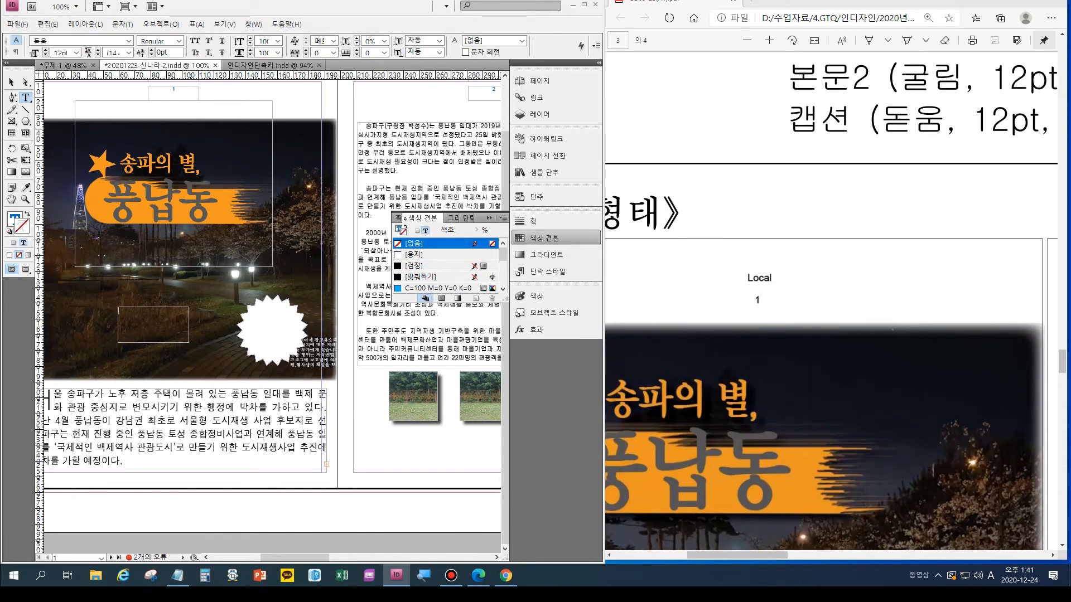
{"action": "scroll", "coordinate": [794, 285], "scroll_direction": "down", "scroll_amount": 3}
{"action": "scroll", "coordinate": [795, 285], "scroll_direction": "down", "scroll_amount": 2}
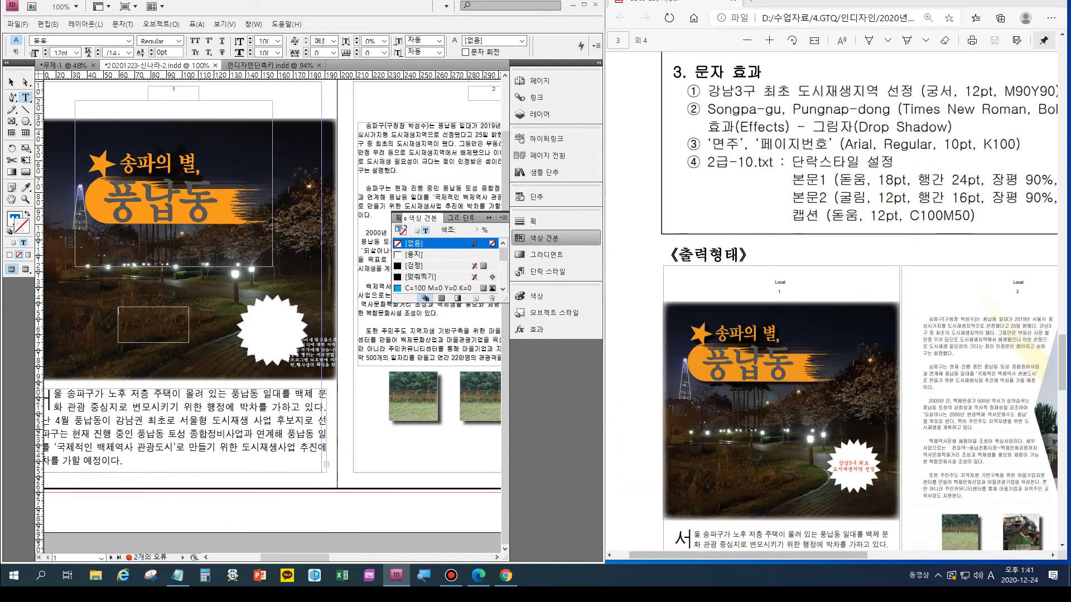
- Enter the badge text "강남3구 최초 도시재생지역 선정" in the new text frame
{"action": "type", "text": "d"}
{"action": "key", "text": "BackSpace"}
{"action": "key", "text": "BackSpace"}
{"action": "key", "text": "BackSpace"}
{"action": "key", "text": "Hangul"}
{"action": "type", "text": "강남3구"}
{"action": "type", "text": " 최"}
{"action": "type", "text": "초 도시재"}
{"action": "type", "text": "생지역 선정"}
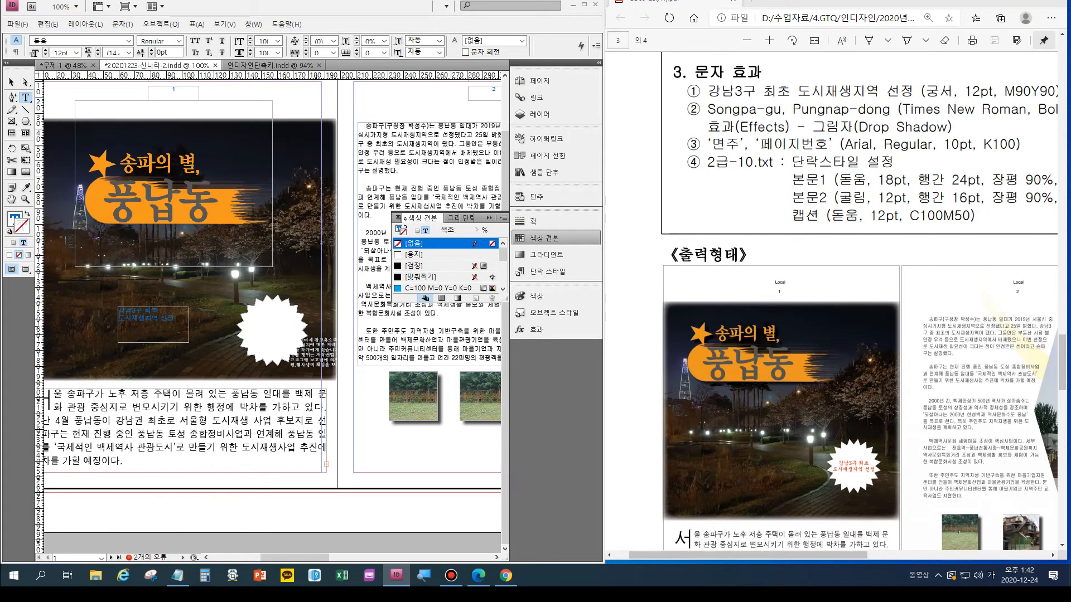
- Set the whole badge text to the 궁서 font
{"action": "key", "text": "ctrl+a"}
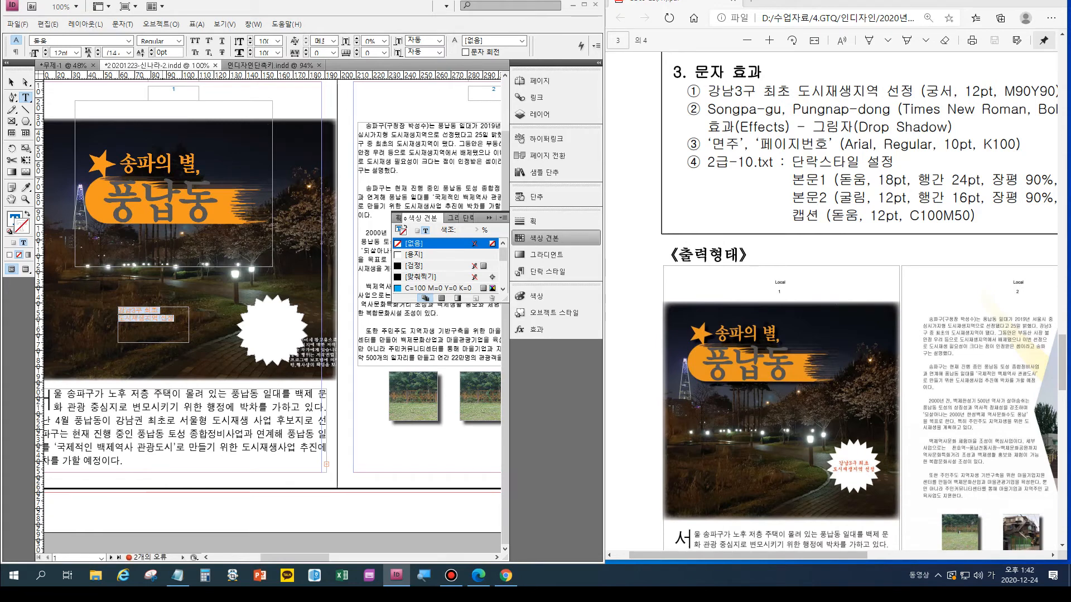
{"action": "key", "text": "ctrl+t"}
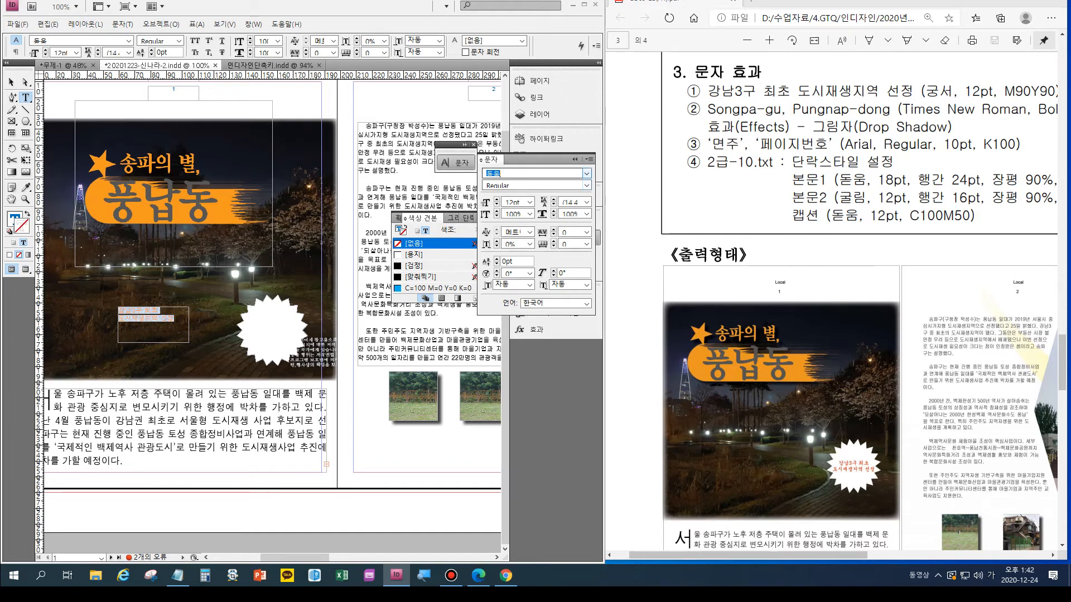
{"action": "left_click", "coordinate": [586, 173]}
{"action": "scroll", "coordinate": [579, 299], "scroll_direction": "up", "scroll_amount": 1}
{"action": "scroll", "coordinate": [558, 331], "scroll_direction": "up", "scroll_amount": 2}
{"action": "scroll", "coordinate": [536, 194], "scroll_direction": "up", "scroll_amount": 1}
{"action": "left_click", "coordinate": [530, 203]}
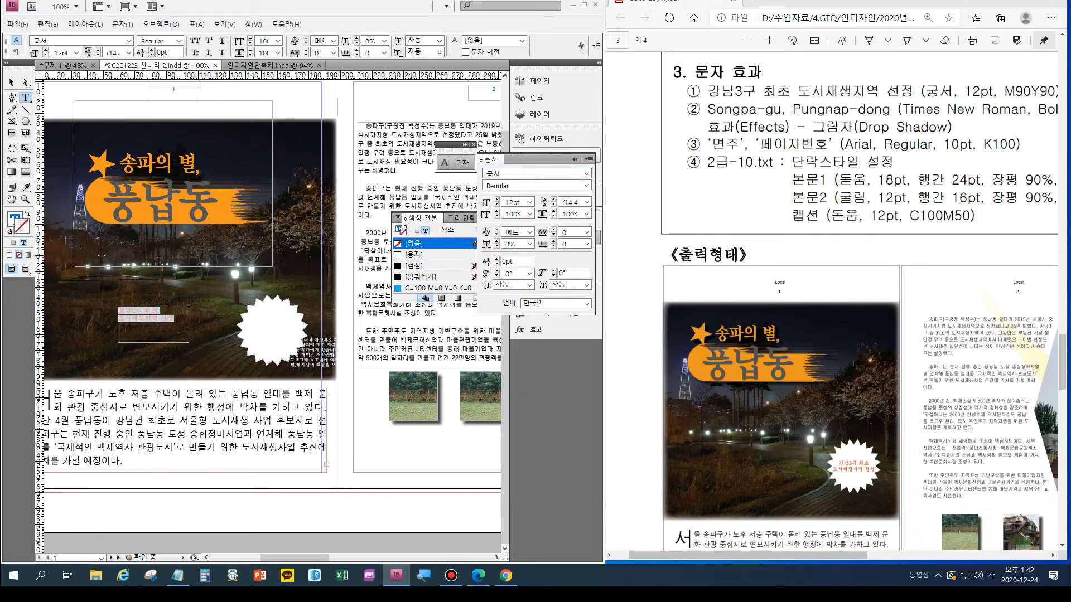
- Check the badge text colour in the exam instructions and apply the C=0 M=90 Y=90 K=0 swatch to the badge text's stroke
{"action": "left_click_drag", "start_coordinate": [780, 556], "coordinate": [815, 555]}
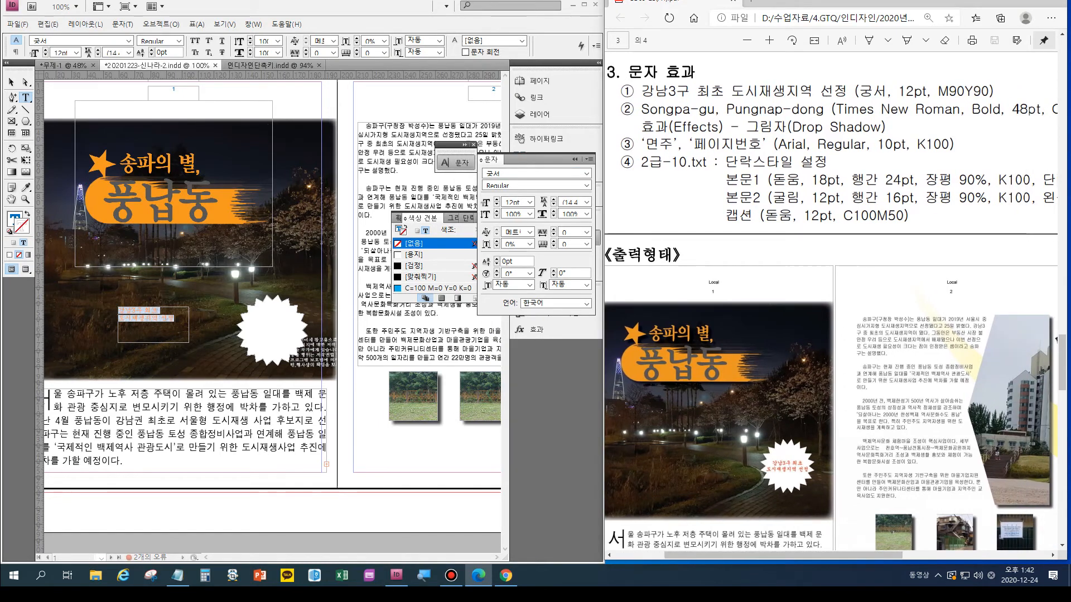
{"action": "left_click", "coordinate": [574, 160]}
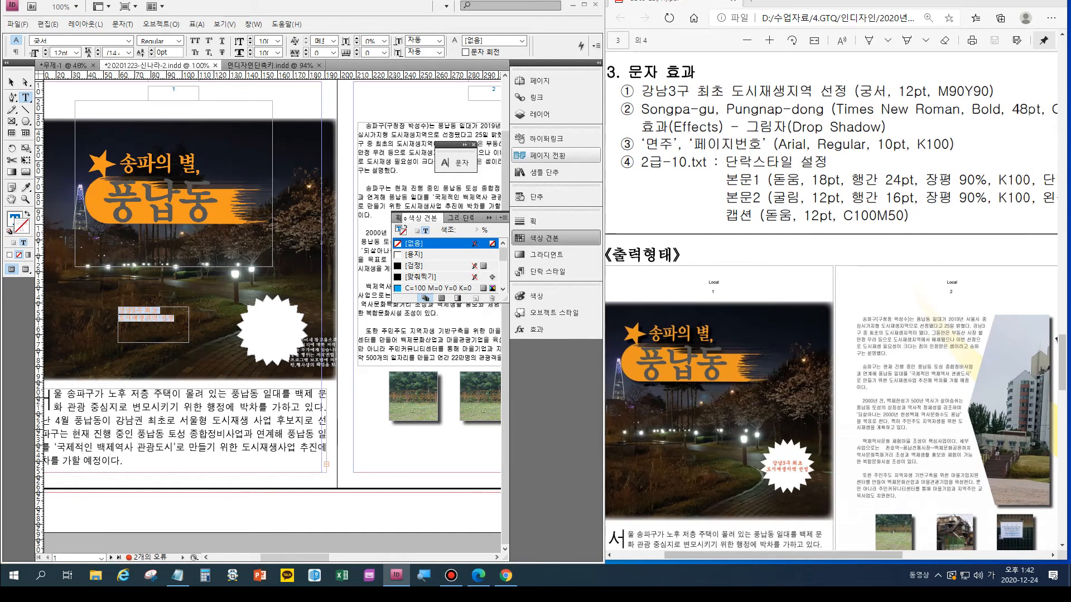
{"action": "left_click", "coordinate": [535, 296]}
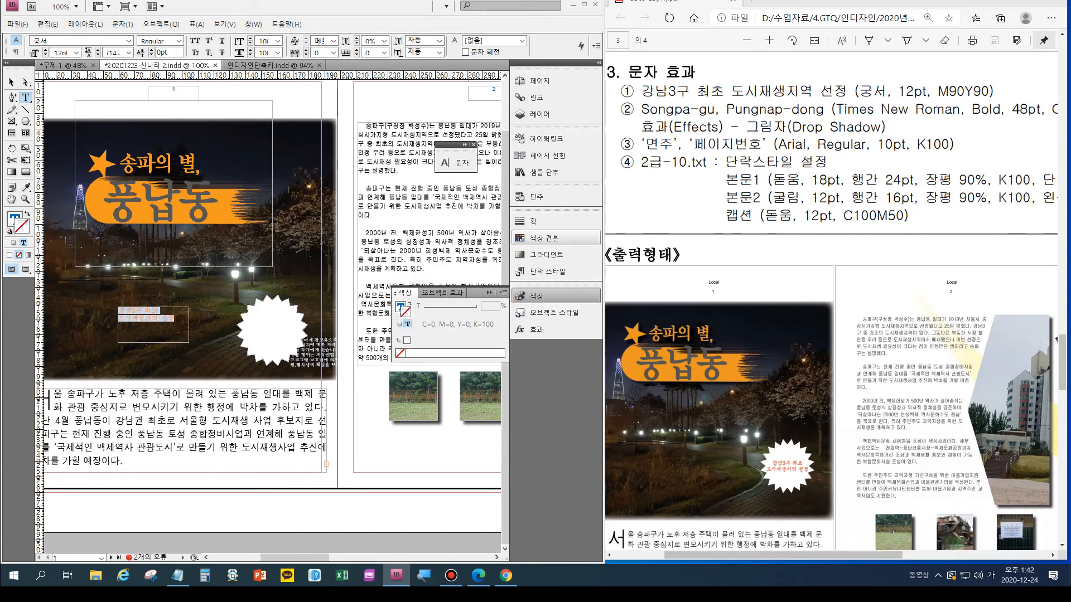
{"action": "left_click", "coordinate": [538, 237]}
{"action": "scroll", "coordinate": [446, 265], "scroll_direction": "down", "scroll_amount": 3}
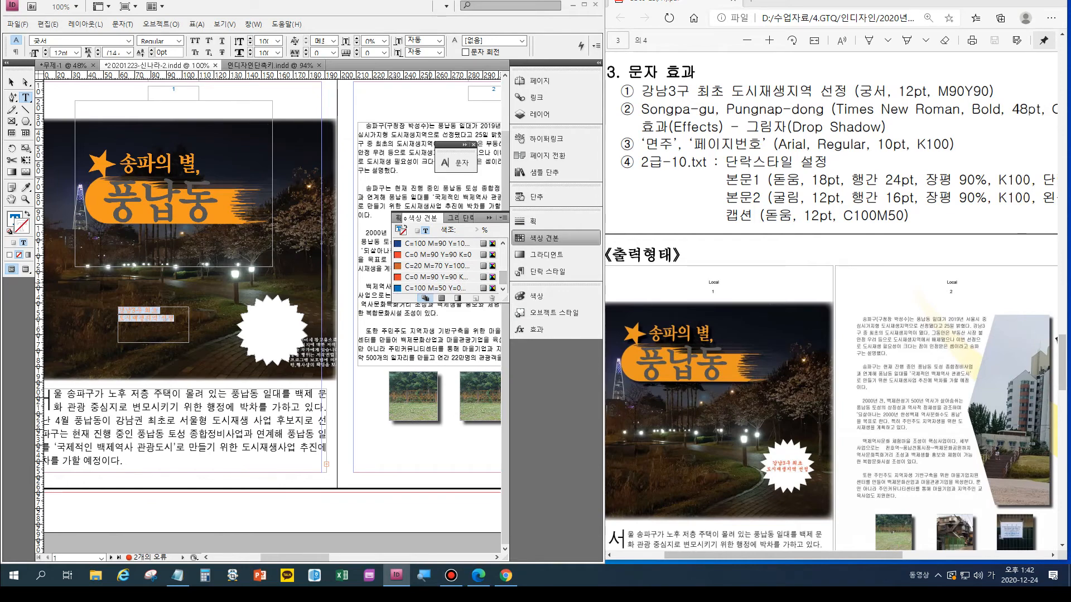
{"action": "left_click", "coordinate": [436, 277]}
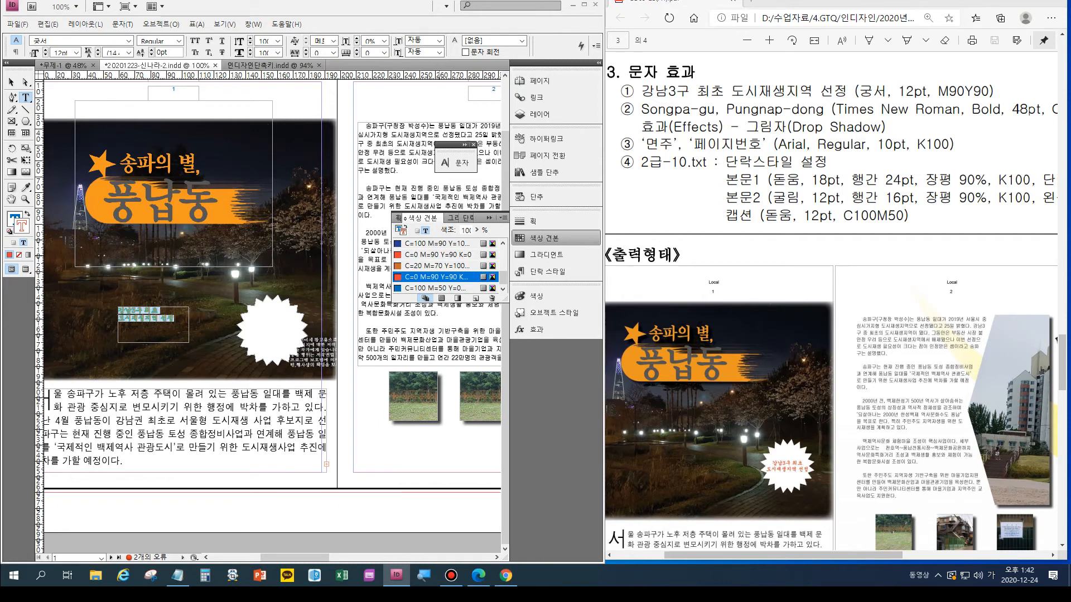
- Center-align the badge text, swap its fill and stroke colours, and set the stroke to none
{"action": "key", "text": "ctrl+alt+t"}
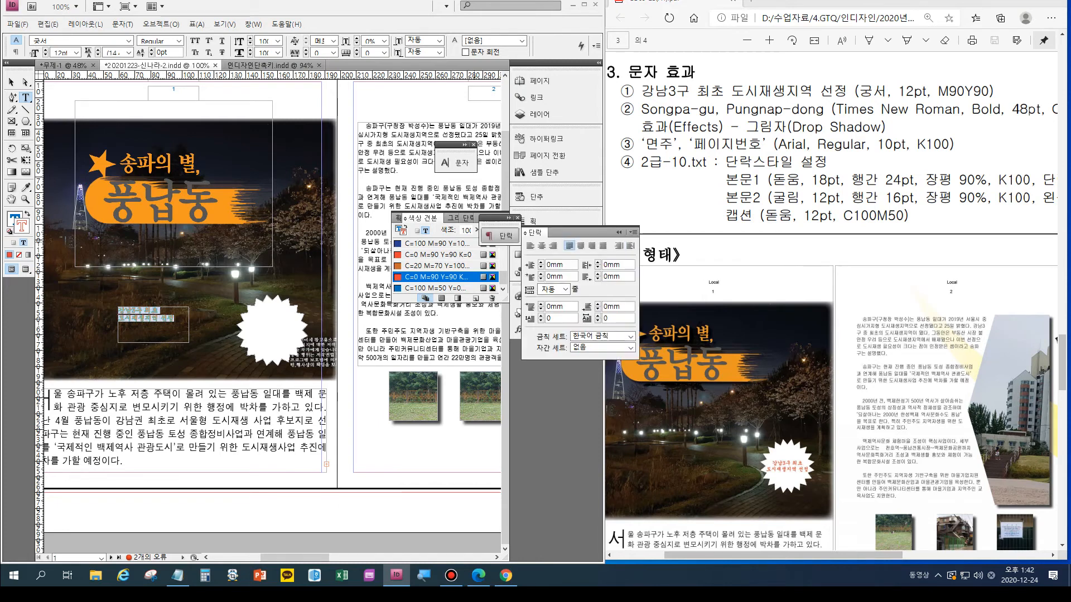
{"action": "left_click", "coordinate": [542, 246]}
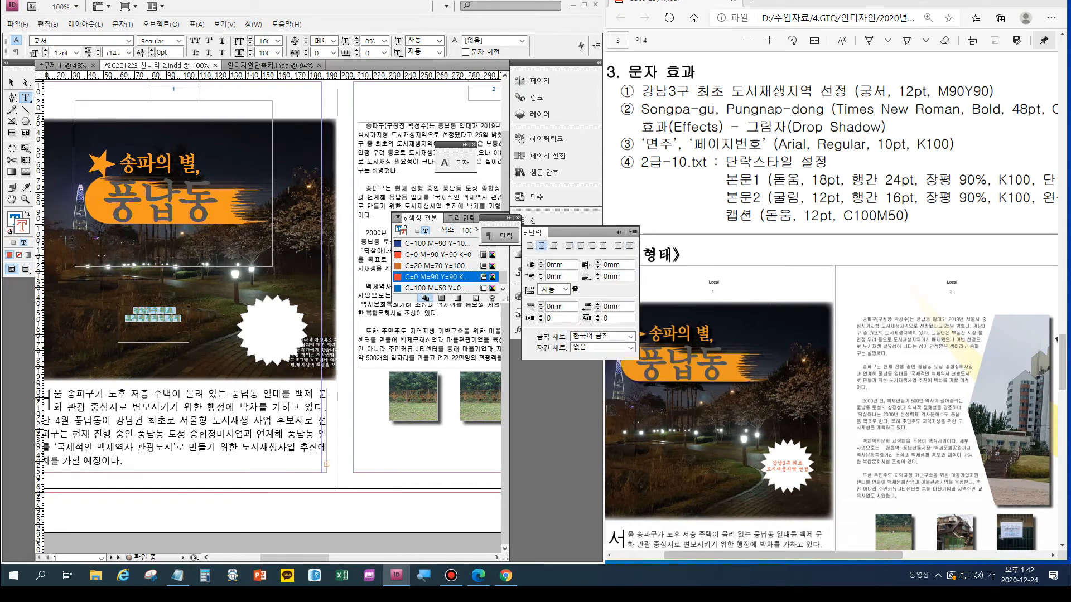
{"action": "left_click", "coordinate": [28, 213]}
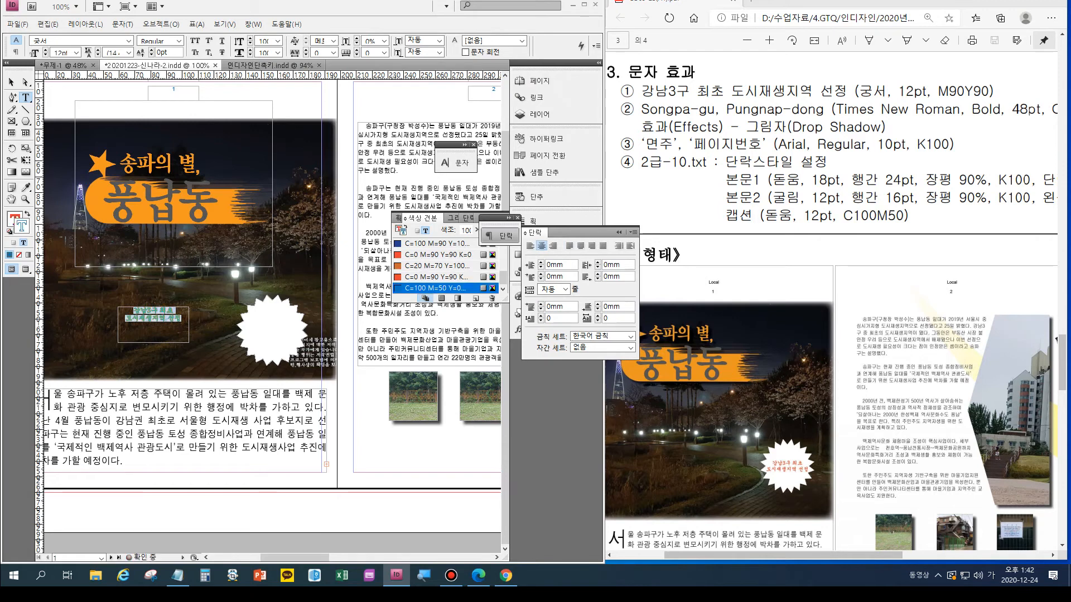
{"action": "left_click", "coordinate": [18, 255]}
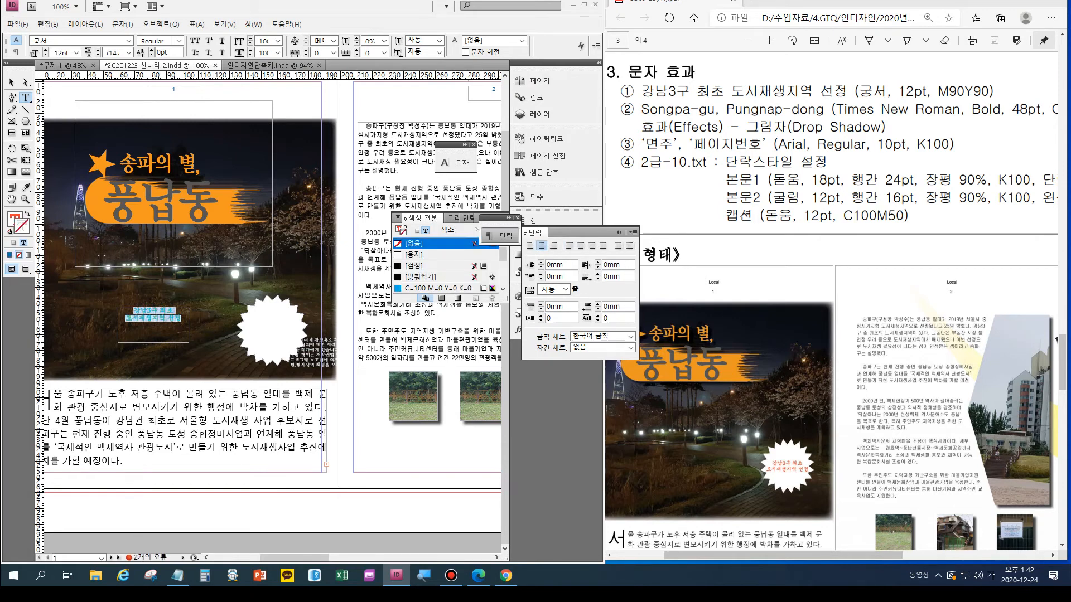
- Move the badge text frame onto the middle of the white star, at about X 156.9 mm and Y 171.8 mm
{"action": "key", "text": "Escape"}
{"action": "left_click_drag", "start_coordinate": [154, 324], "coordinate": [273, 338]}
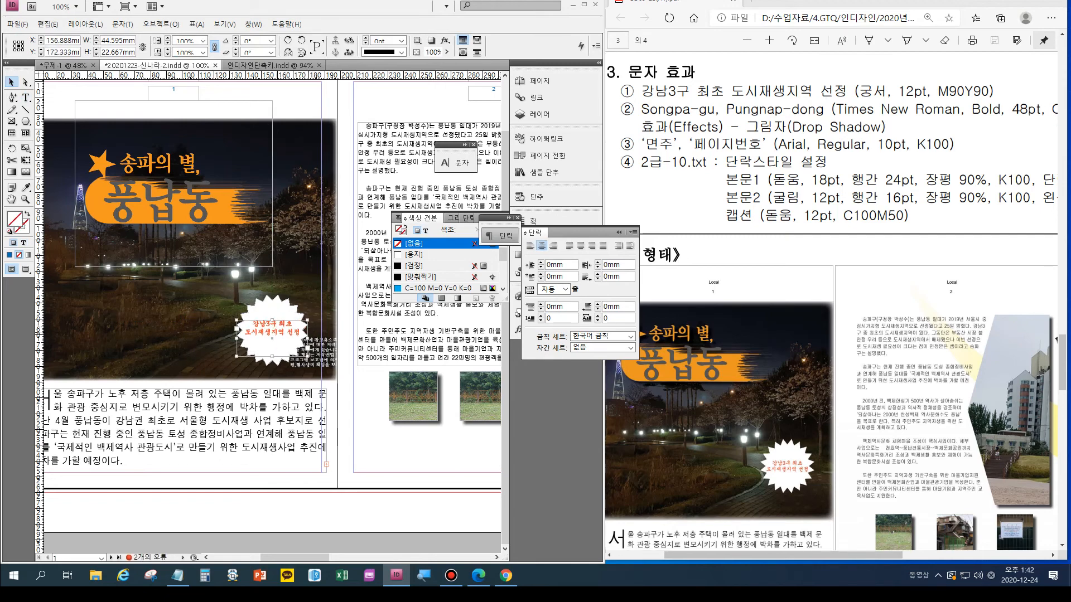
{"action": "key", "text": "Up"}
{"action": "key", "text": "Up"}
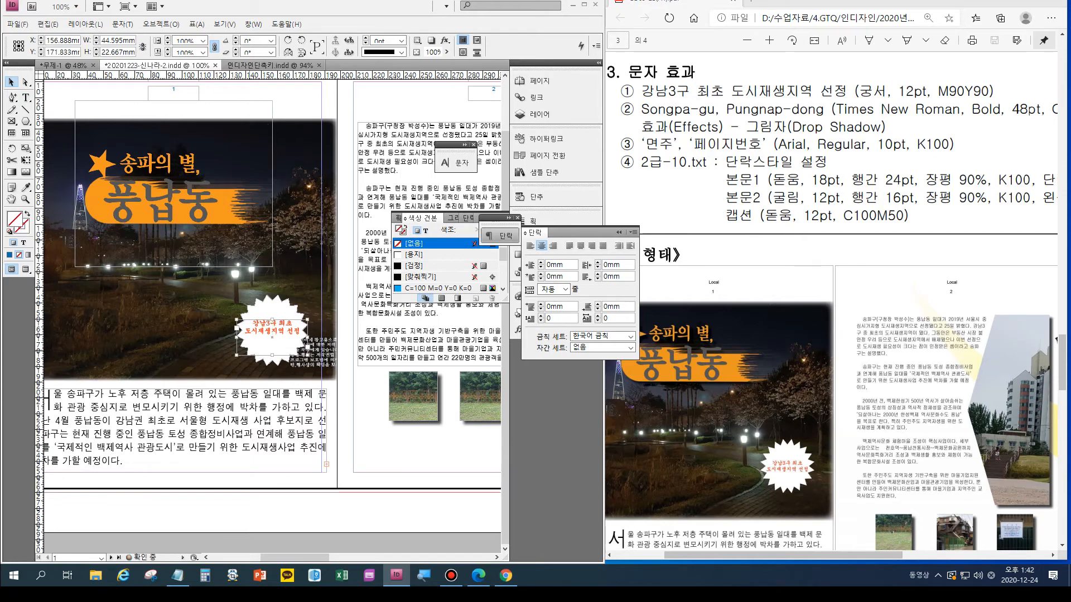
- Fit the whole spread in view and put away the floating Paragraph, Swatches and Character panels
{"action": "double_click", "coordinate": [11, 199]}
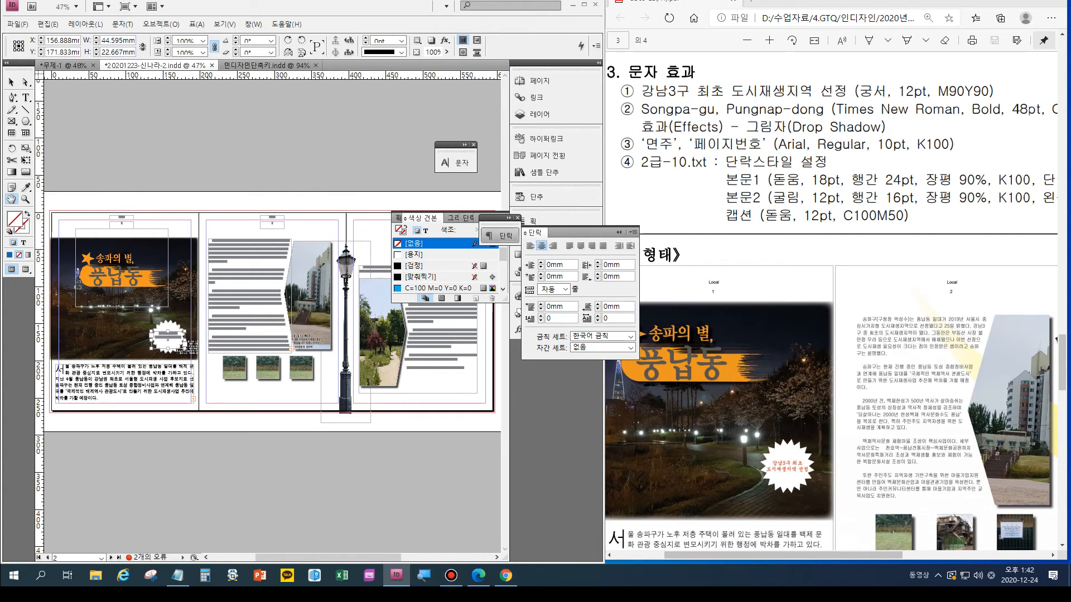
{"action": "left_click", "coordinate": [618, 232]}
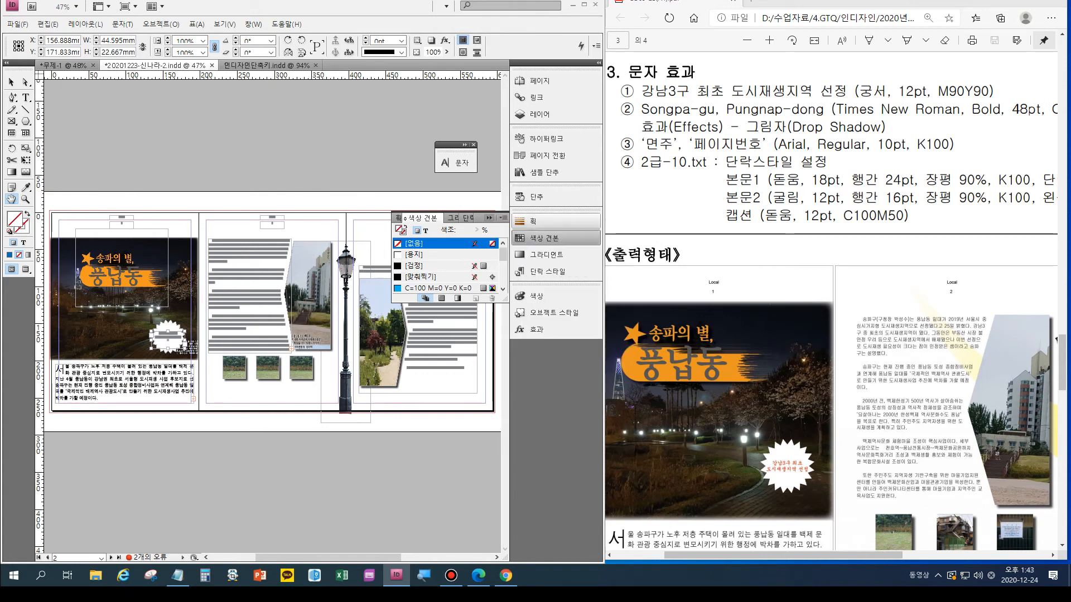
{"action": "left_click", "coordinate": [489, 218]}
{"action": "left_click", "coordinate": [474, 145]}
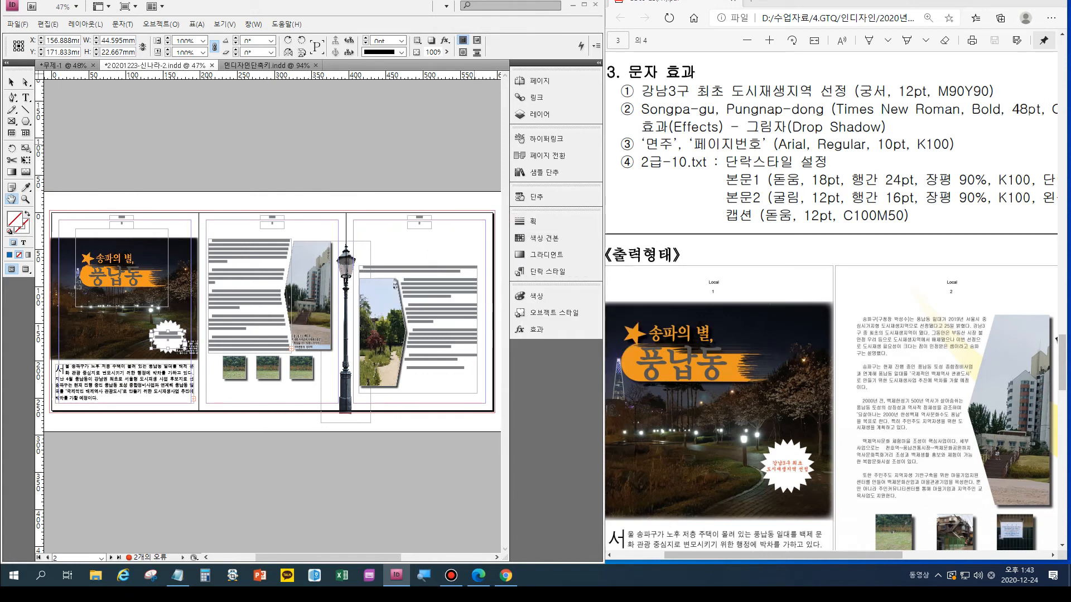
- Draw a caption text frame of about 30.6 × 5.8 mm below the first small photo on page 2, following the sample
{"action": "scroll", "coordinate": [950, 392], "scroll_direction": "down", "scroll_amount": 3}
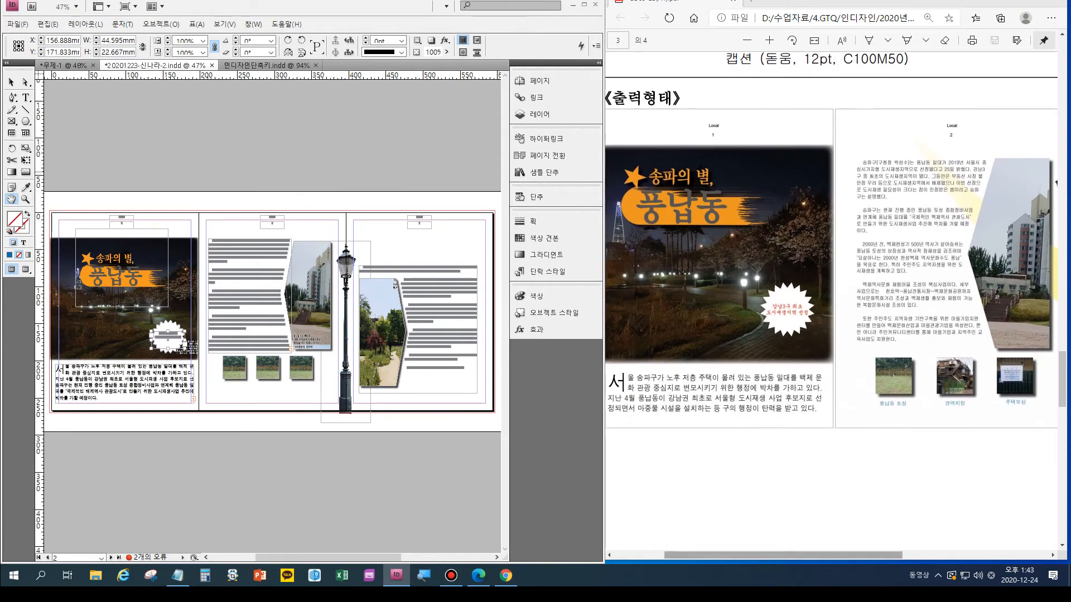
{"action": "scroll", "coordinate": [951, 392], "scroll_direction": "up", "scroll_amount": 2}
{"action": "scroll", "coordinate": [957, 411], "scroll_direction": "up", "scroll_amount": 1}
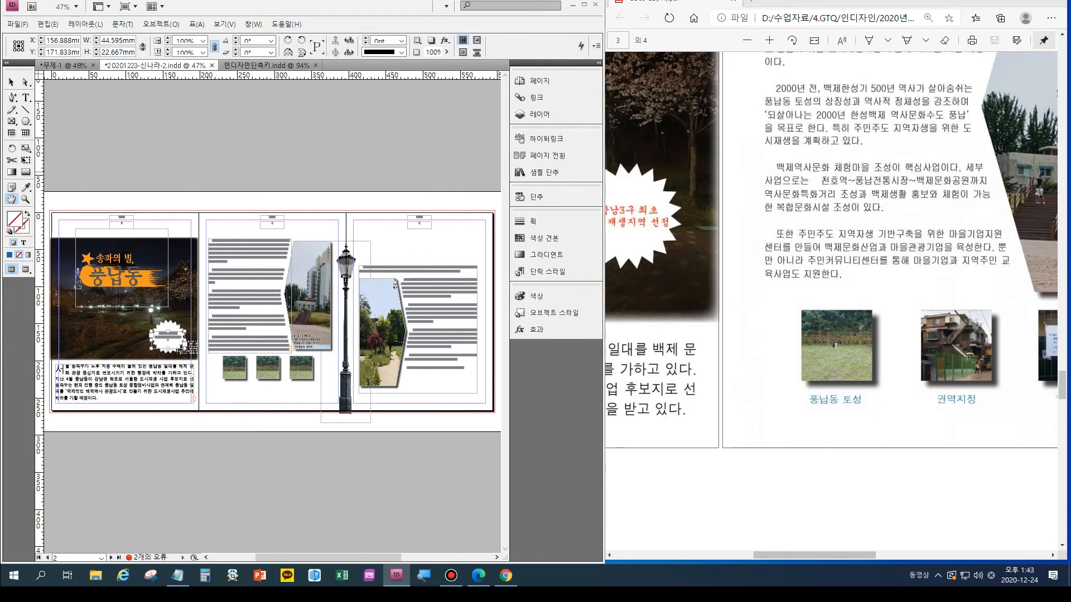
{"action": "scroll", "coordinate": [831, 306], "scroll_direction": "right", "scroll_amount": 5}
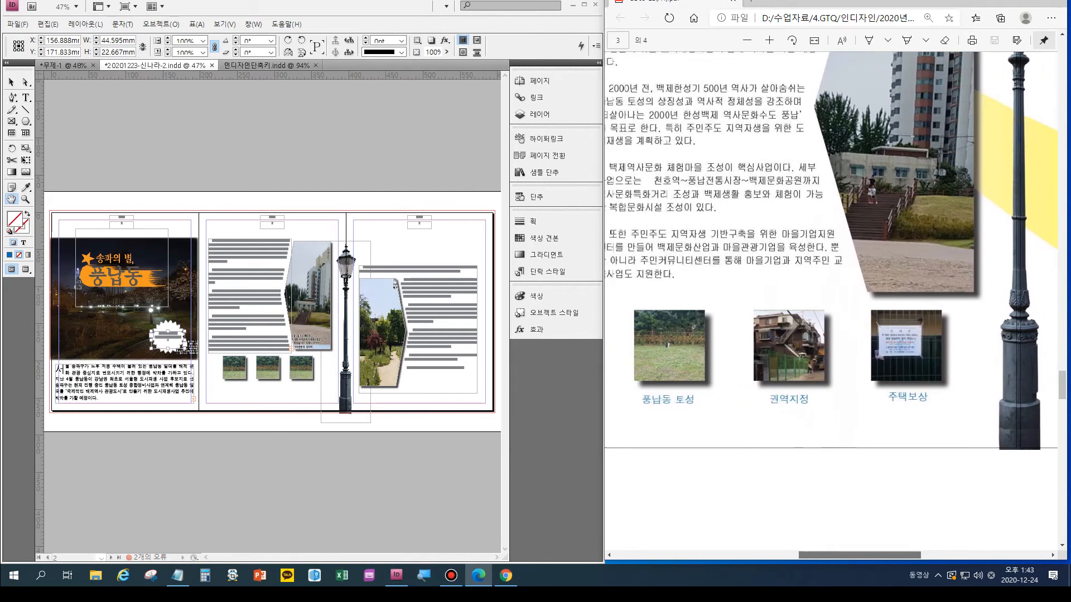
{"action": "scroll", "coordinate": [830, 305], "scroll_direction": "left", "scroll_amount": 1}
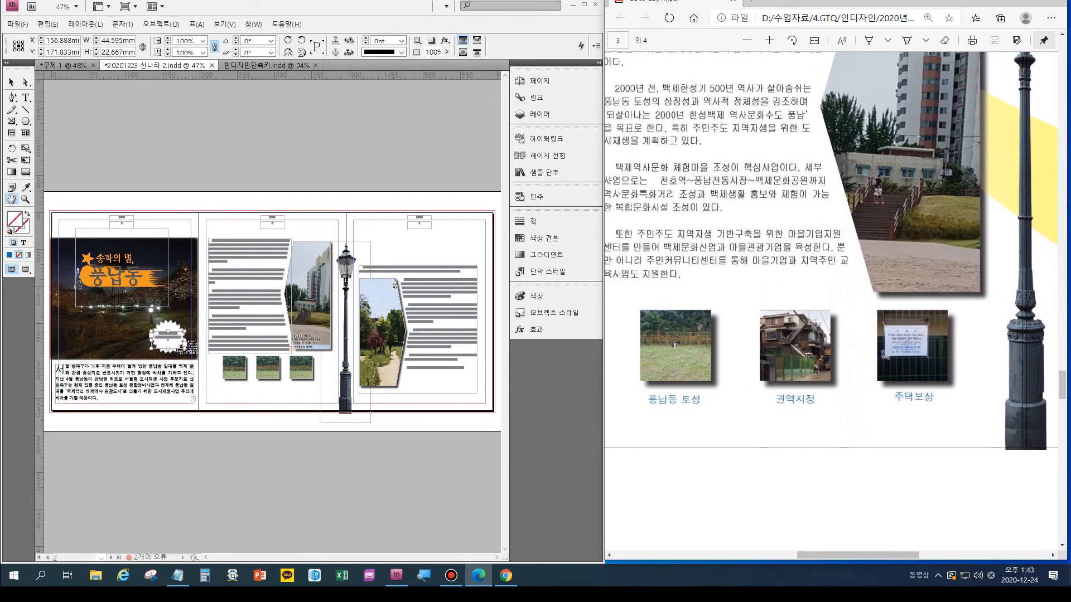
{"action": "left_click", "coordinate": [25, 98]}
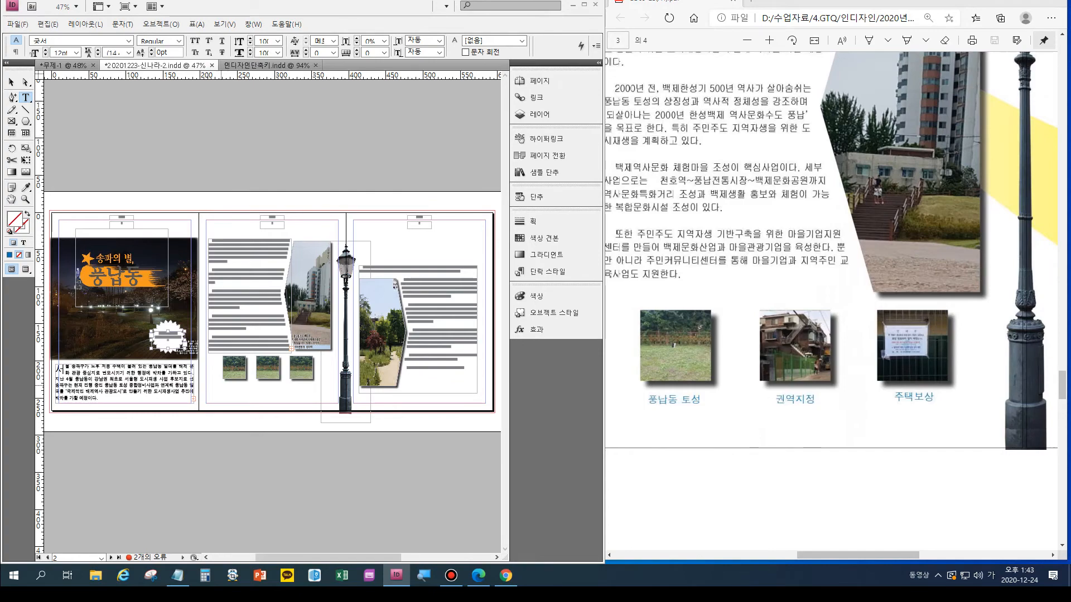
{"action": "left_click_drag", "start_coordinate": [222, 384], "coordinate": [246, 391]}
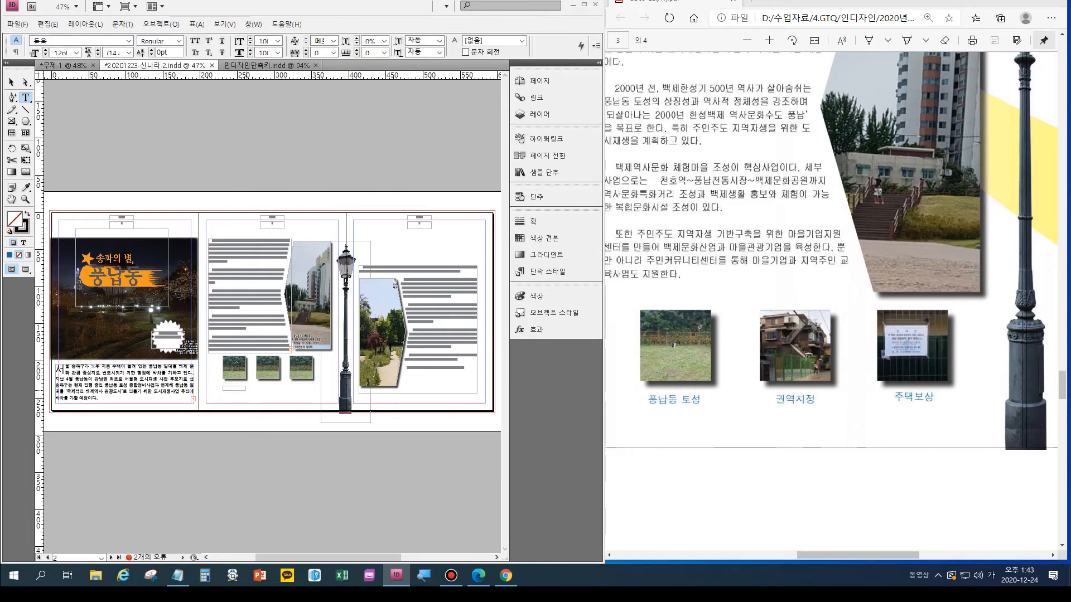
- Examine the caption style requirements and the captions under the small photos of page 2 in the exam sheet
{"action": "scroll", "coordinate": [831, 306], "scroll_direction": "up", "scroll_amount": 8}
{"action": "scroll", "coordinate": [831, 306], "scroll_direction": "down", "scroll_amount": 5}
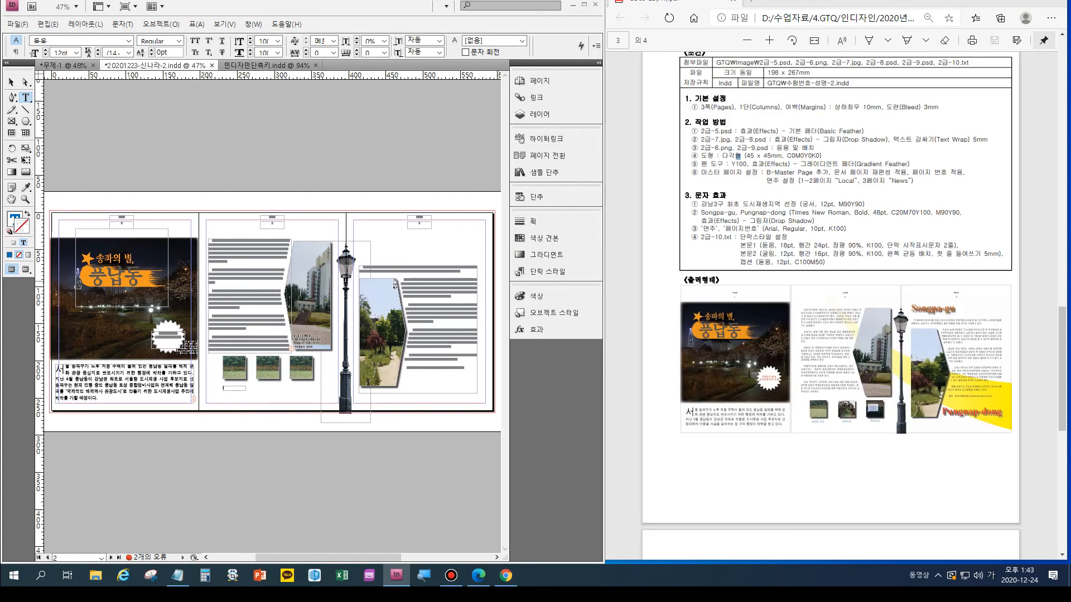
{"action": "scroll", "coordinate": [830, 305], "scroll_direction": "up", "scroll_amount": 1}
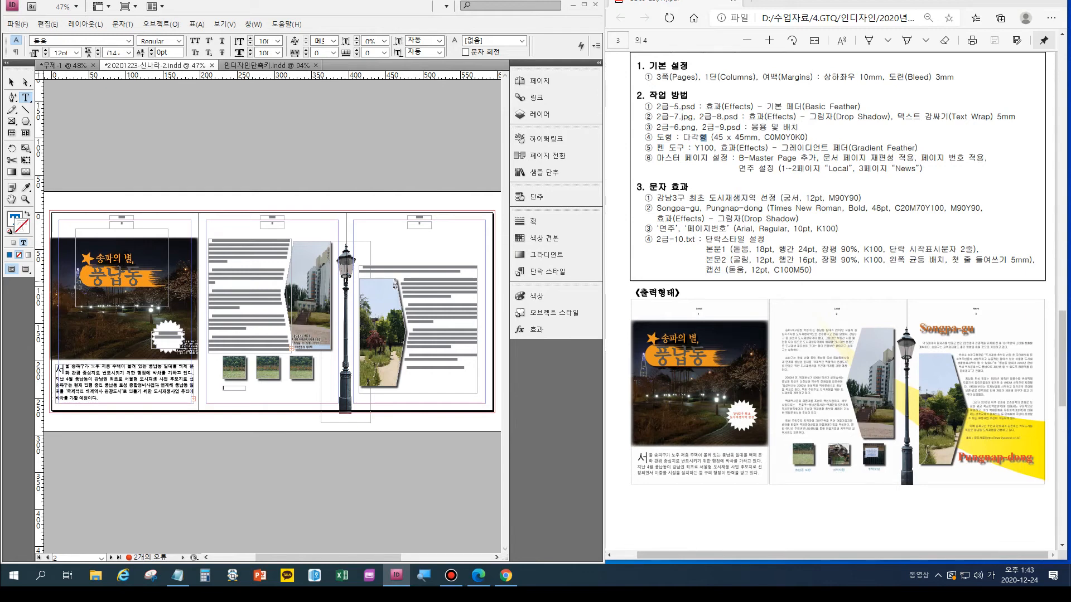
{"action": "scroll", "coordinate": [854, 447], "scroll_direction": "down", "scroll_amount": 5}
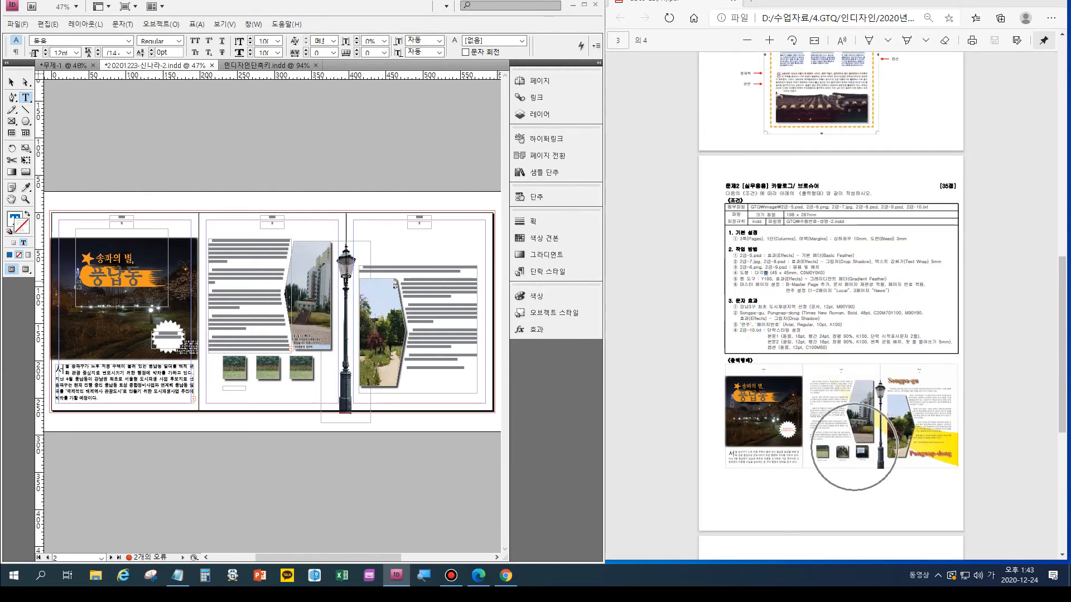
{"action": "scroll", "coordinate": [854, 447], "scroll_direction": "up", "scroll_amount": 6}
{"action": "scroll", "coordinate": [854, 447], "scroll_direction": "up", "scroll_amount": 4}
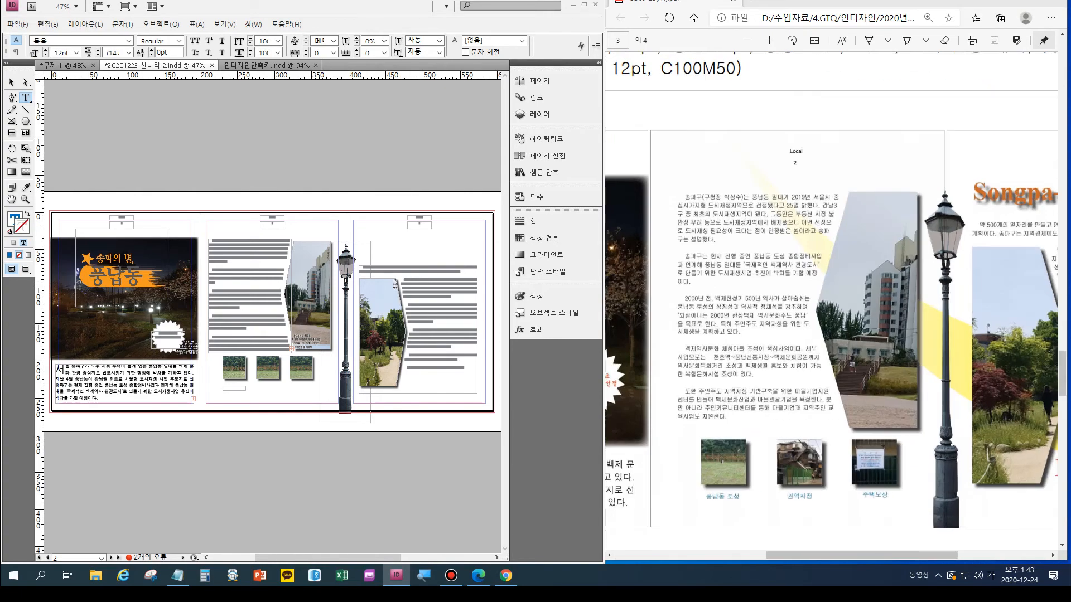
{"action": "mouse_move", "coordinate": [859, 555]}
{"action": "left_mouse_down"}
{"action": "mouse_move", "coordinate": [803, 555]}
{"action": "mouse_move", "coordinate": [837, 556]}
{"action": "left_mouse_up"}
{"action": "scroll", "coordinate": [809, 446], "scroll_direction": "down", "scroll_amount": 1}
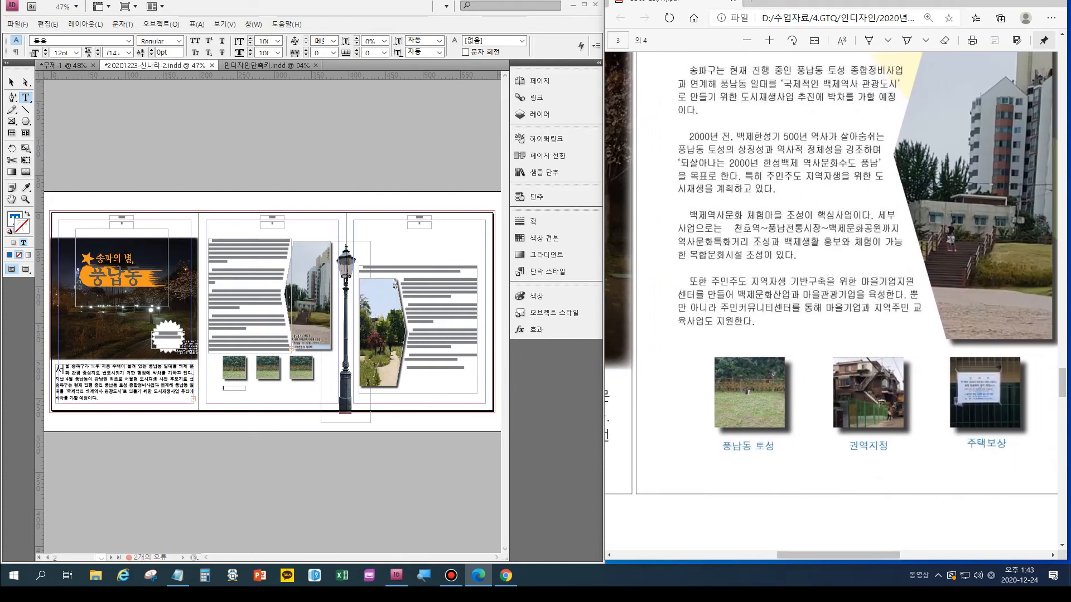
{"action": "scroll", "coordinate": [836, 301], "scroll_direction": "up", "scroll_amount": 2}
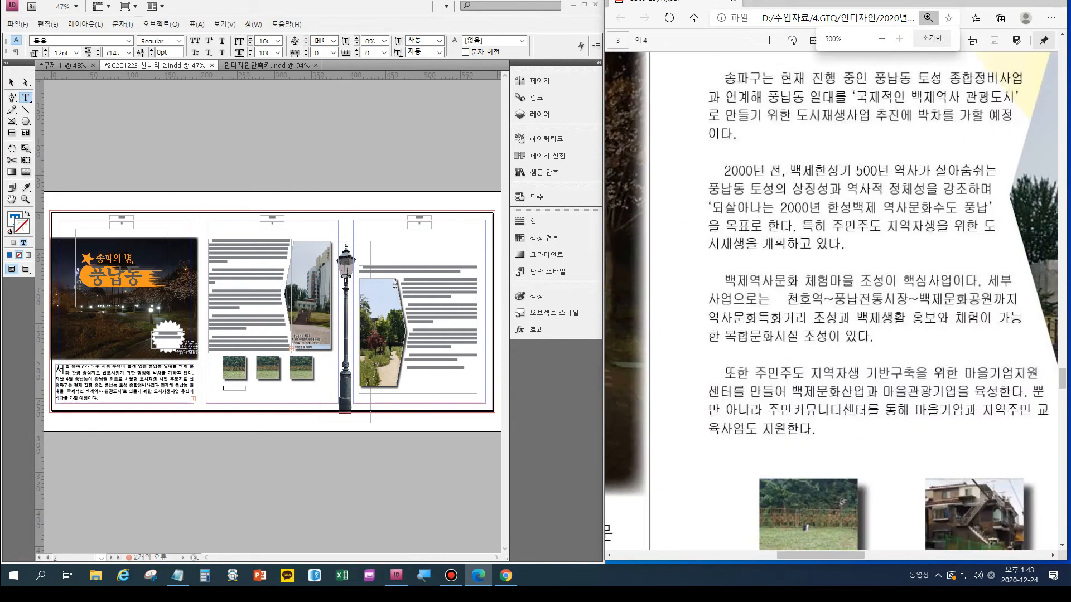
- Enter the caption "풍납동 토성" in the text frame below the first small photo on page 2
{"action": "left_click", "coordinate": [248, 474]}
{"action": "key", "text": "ctrl+equal"}
{"action": "key", "text": "ctrl+equal"}
{"action": "key", "text": "ctrl+equal"}
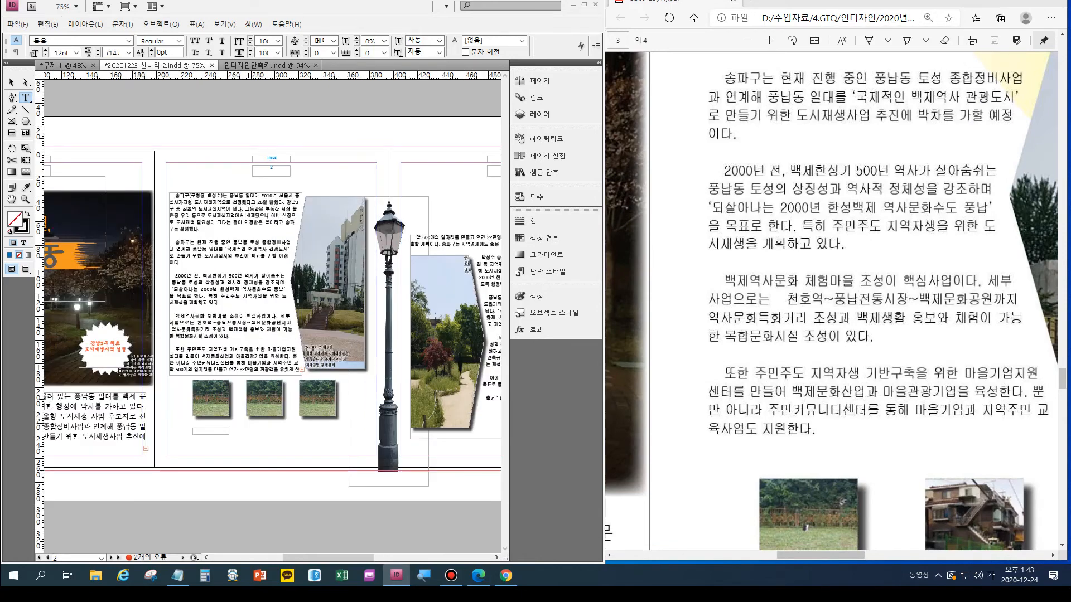
{"action": "scroll", "coordinate": [836, 301], "scroll_direction": "down", "scroll_amount": 3}
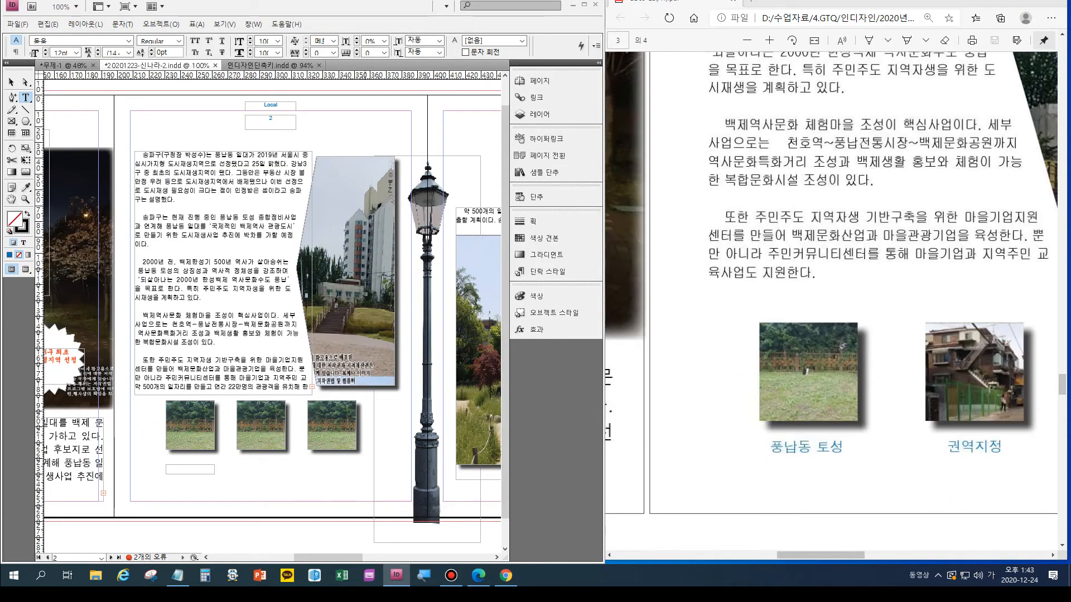
{"action": "left_click", "coordinate": [199, 470]}
{"action": "type", "text": "ㅍㅜㅇ"}
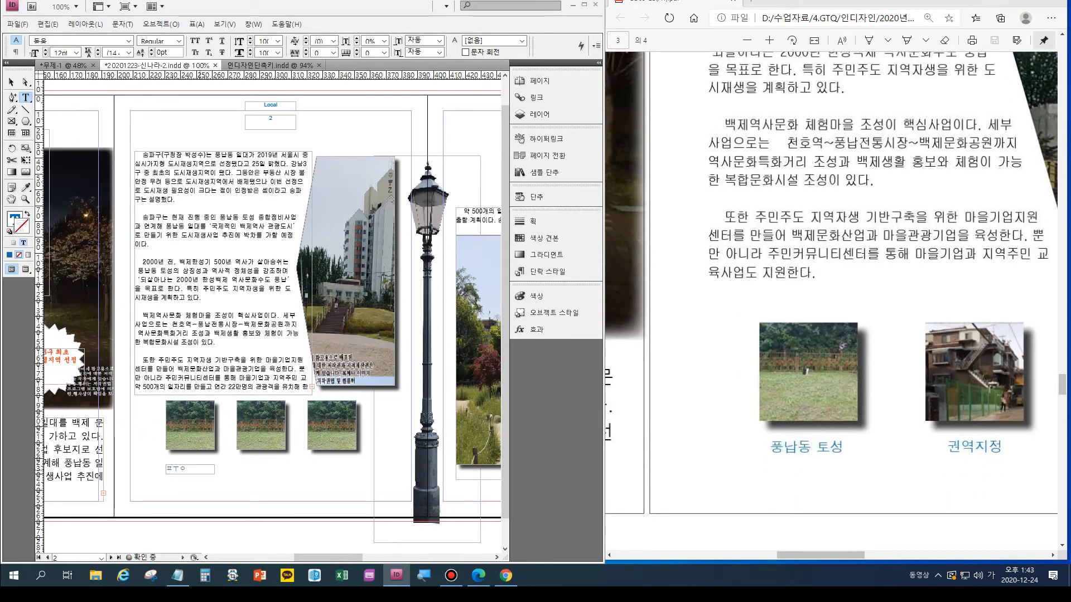
{"action": "key", "text": "BackSpace"}
{"action": "type", "text": "ㄴㅏㅂㄷㅗㅇ ㅌㅗㅅ"}
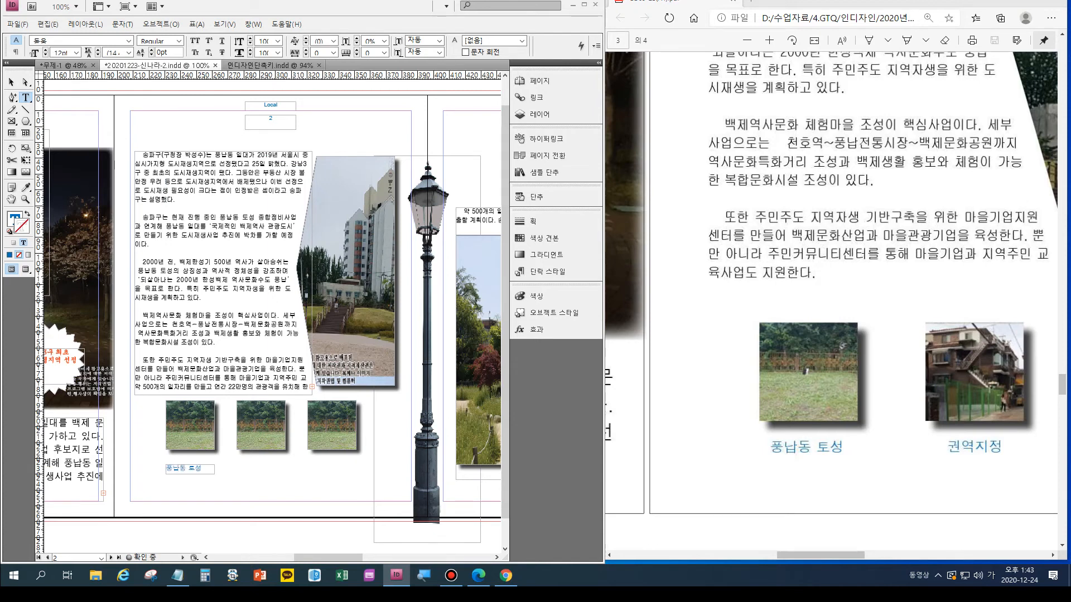
- Check that the "풍납동 토성" caption uses the 캡션 paragraph style and center-align it in its frame
{"action": "key", "text": "ctrl+shift+Left"}
{"action": "key", "text": "ctrl+shift+Left"}
{"action": "left_click", "coordinate": [538, 272]}
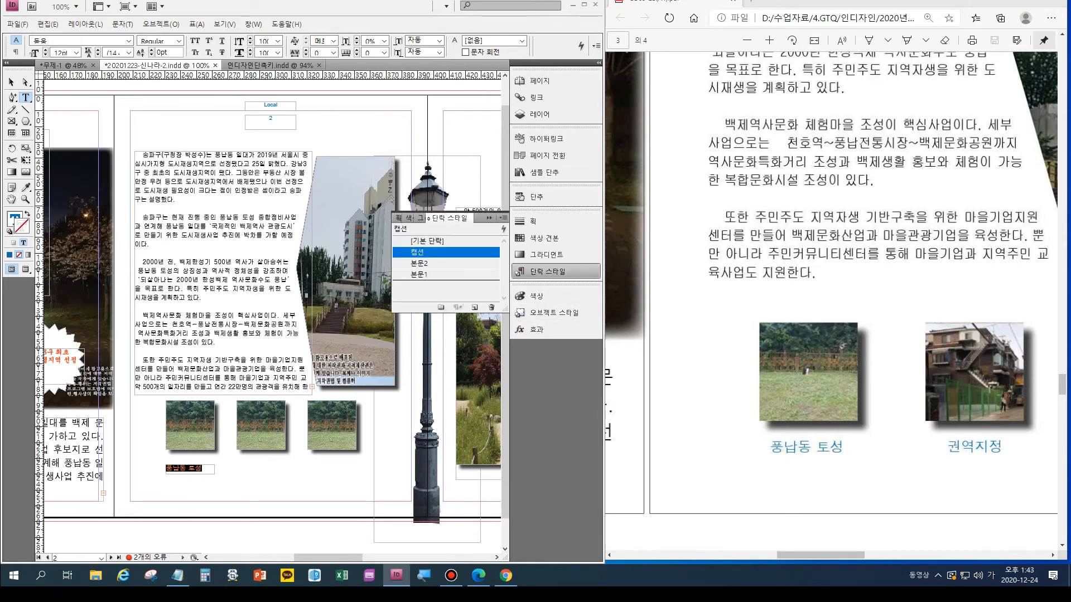
{"action": "key", "text": "ctrl+alt+t"}
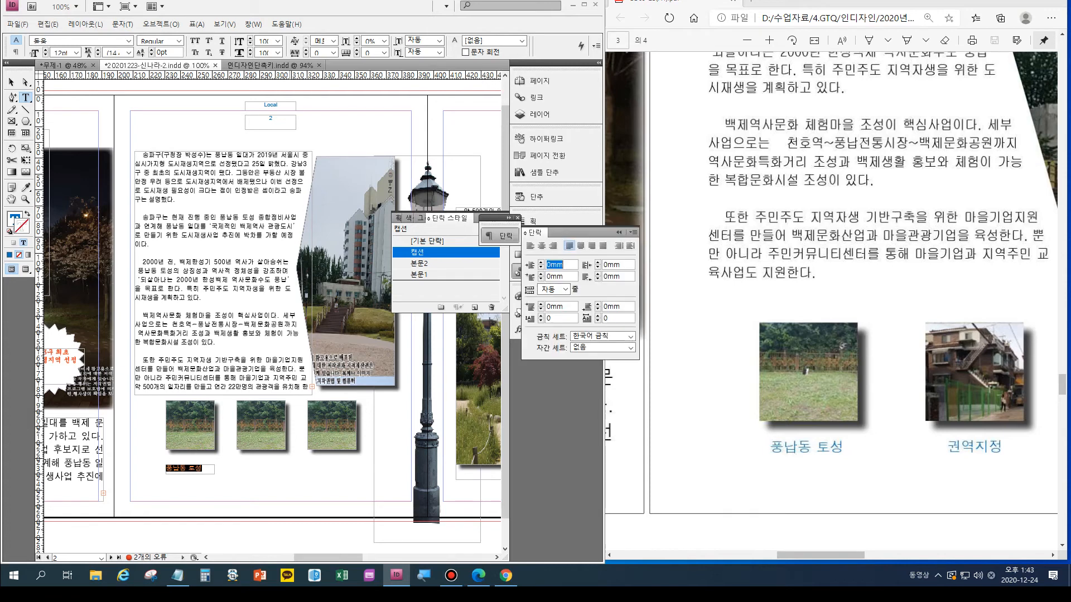
{"action": "left_click", "coordinate": [541, 245]}
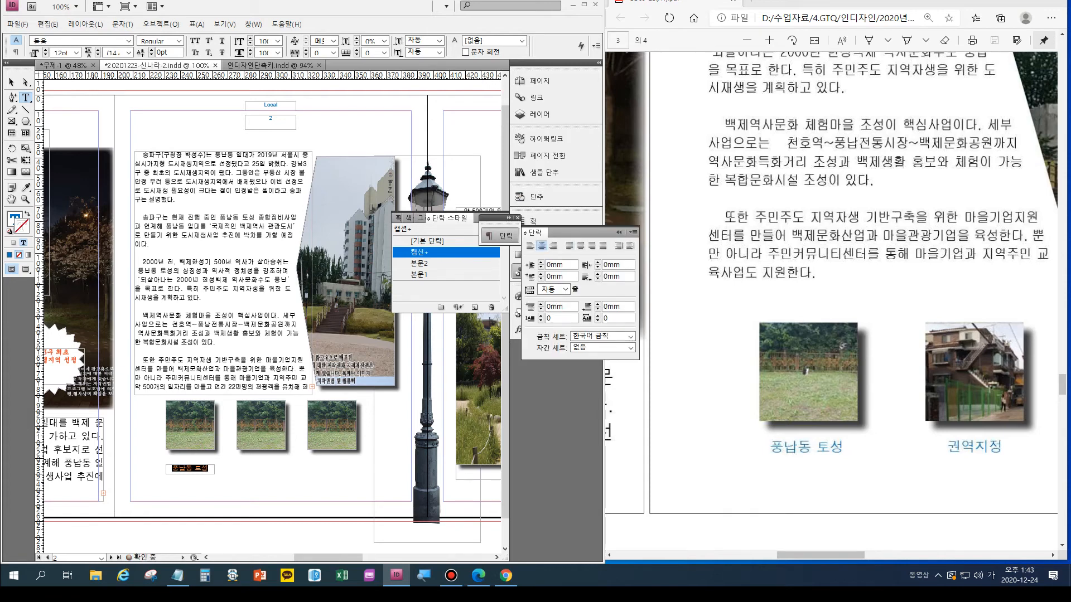
{"action": "key", "text": "Escape"}
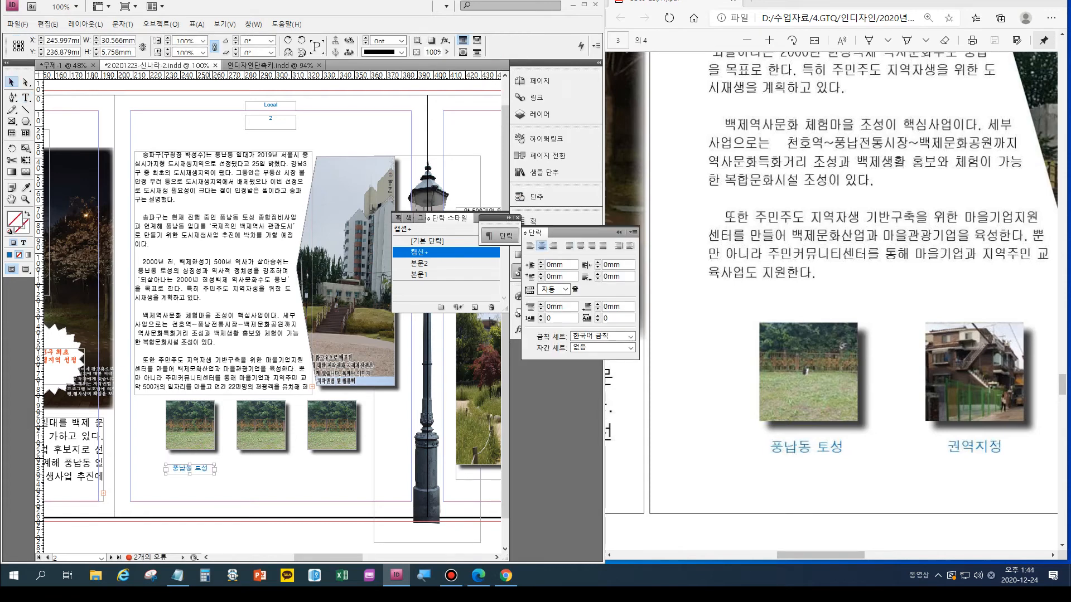
- Nudge the caption frame up closer to the first small photo, to about Y 233.4 mm
{"action": "key", "text": "alt"}
{"action": "key", "text": "alt"}
{"action": "key", "text": "Up"}
{"action": "key", "text": "Up"}
{"action": "key", "text": "Up"}
{"action": "key", "text": "Up"}
{"action": "key", "text": "Up"}
{"action": "key", "text": "Up"}
{"action": "key", "text": "Up"}
{"action": "key", "text": "Up"}
{"action": "key", "text": "Up"}
{"action": "key", "text": "Up"}
{"action": "key", "text": "Up"}
{"action": "key", "text": "Up"}
{"action": "key", "text": "Up"}
{"action": "key", "text": "Up"}
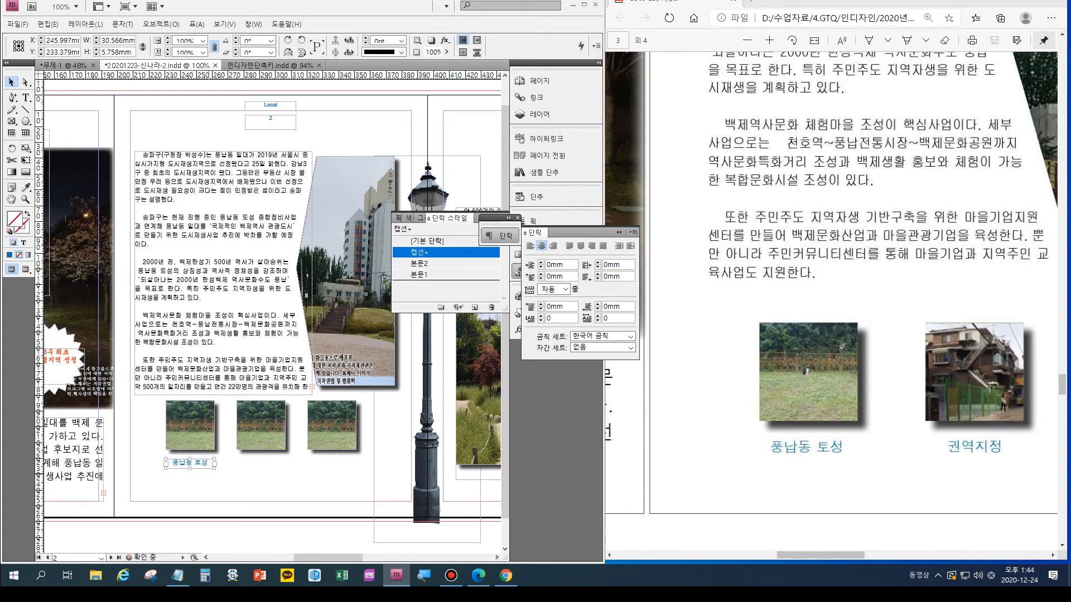
- Duplicate the caption frame below the second and third small photos on page 2, and change the second caption to "권역지정"
{"action": "left_click_drag", "start_coordinate": [190, 463], "coordinate": [332, 462]}
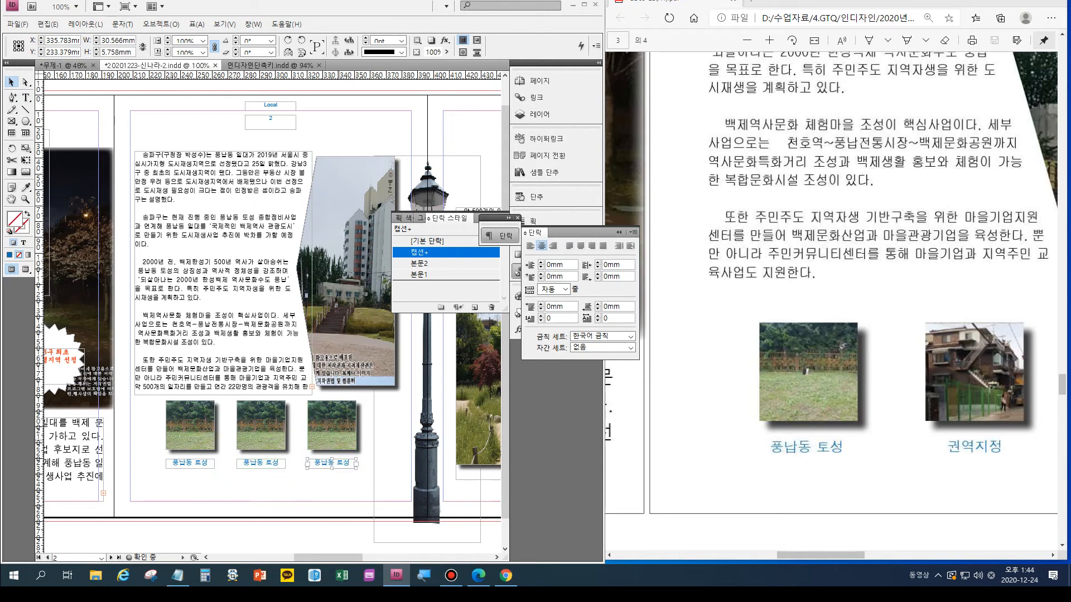
{"action": "key", "text": "t"}
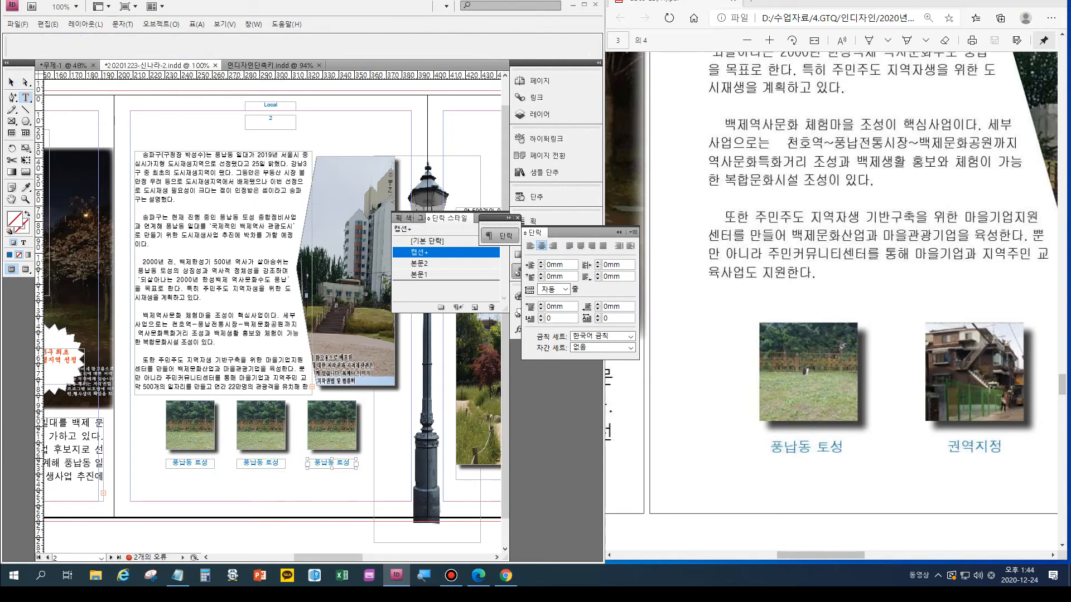
{"action": "triple_click", "coordinate": [276, 462]}
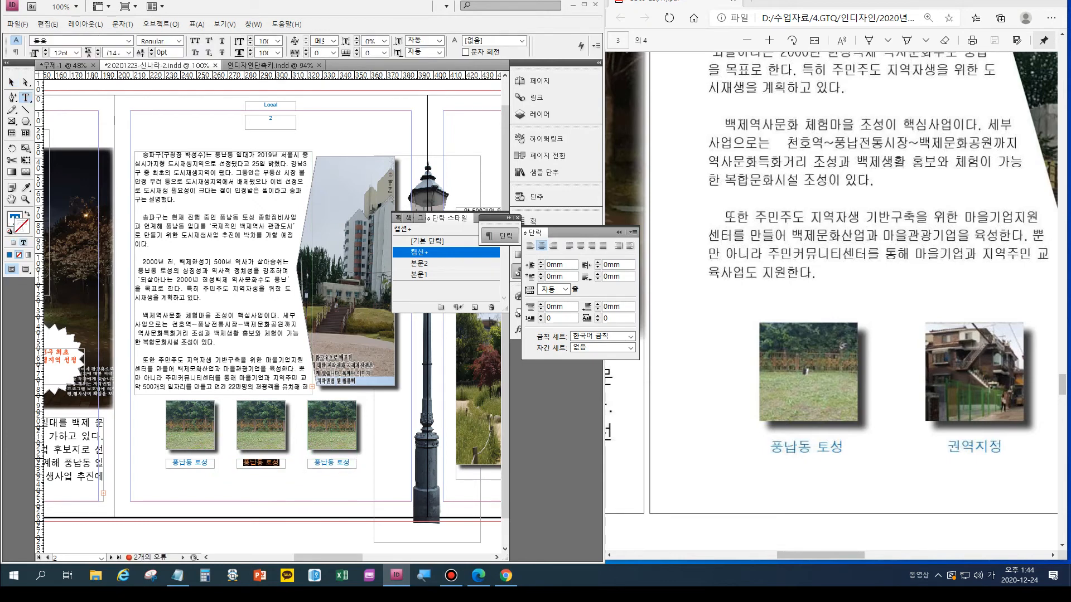
{"action": "type", "text": "권역지정"}
- Check the sample's third photo caption and change the caption below the third small photo to "주택보상"
{"action": "left_click_drag", "start_coordinate": [820, 555], "coordinate": [866, 555]}
{"action": "triple_click", "coordinate": [325, 463]}
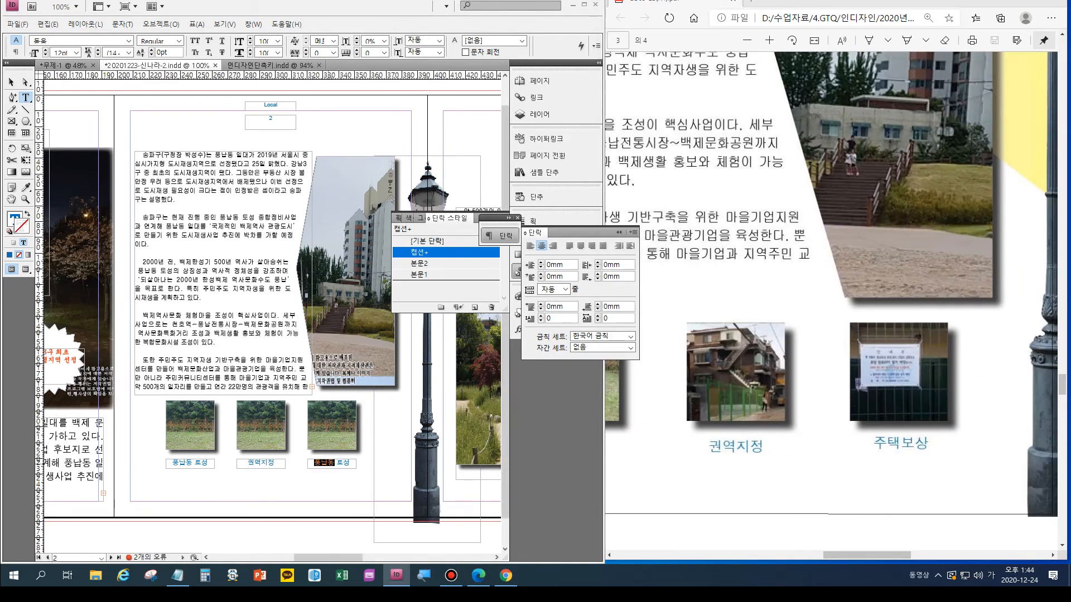
{"action": "type", "text": "ㅈㅜ태ㅑㄱ"}
{"action": "key", "text": "BackSpace"}
{"action": "key", "text": "BackSpace"}
{"action": "key", "text": "BackSpace"}
{"action": "type", "text": "택보상"}
{"action": "key", "text": "Escape"}
- Paste the copied image into the second small photo frame and reposition it to show the house with the outside stairs
{"action": "left_click", "coordinate": [269, 428]}
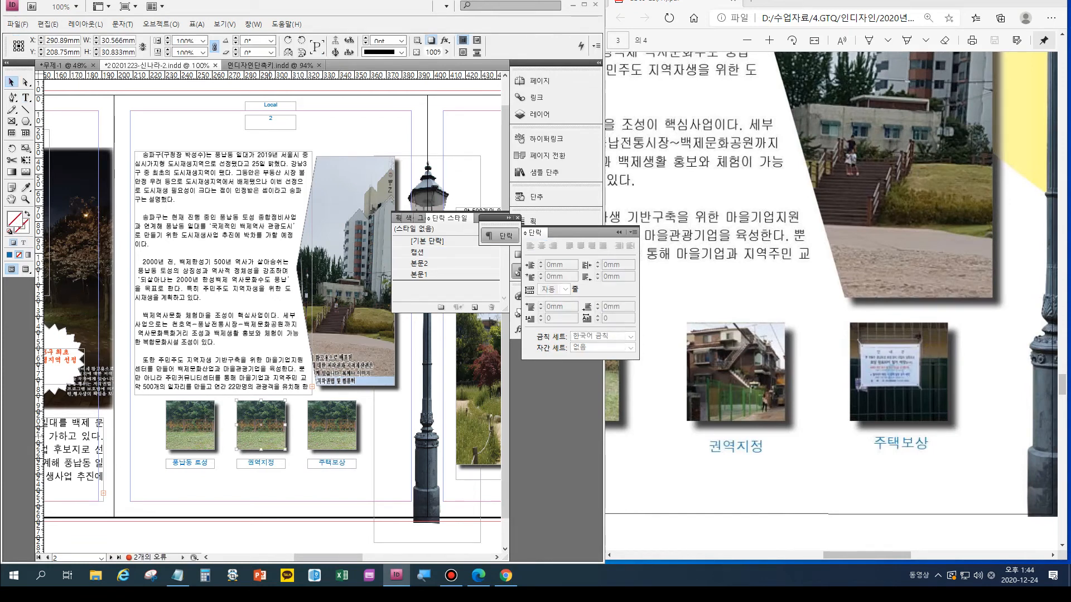
{"action": "key", "text": "ctrl+alt+v"}
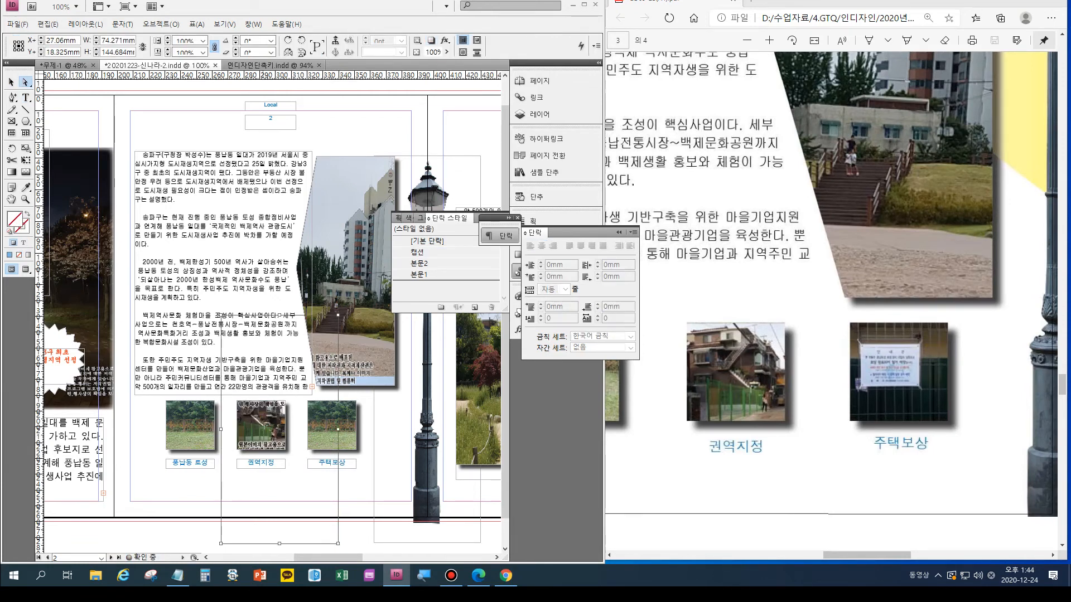
{"action": "mouse_move", "coordinate": [261, 427]}
{"action": "left_mouse_down"}
{"action": "mouse_move", "coordinate": [263, 404]}
{"action": "mouse_move", "coordinate": [272, 448]}
{"action": "mouse_move", "coordinate": [264, 424]}
{"action": "left_mouse_up"}
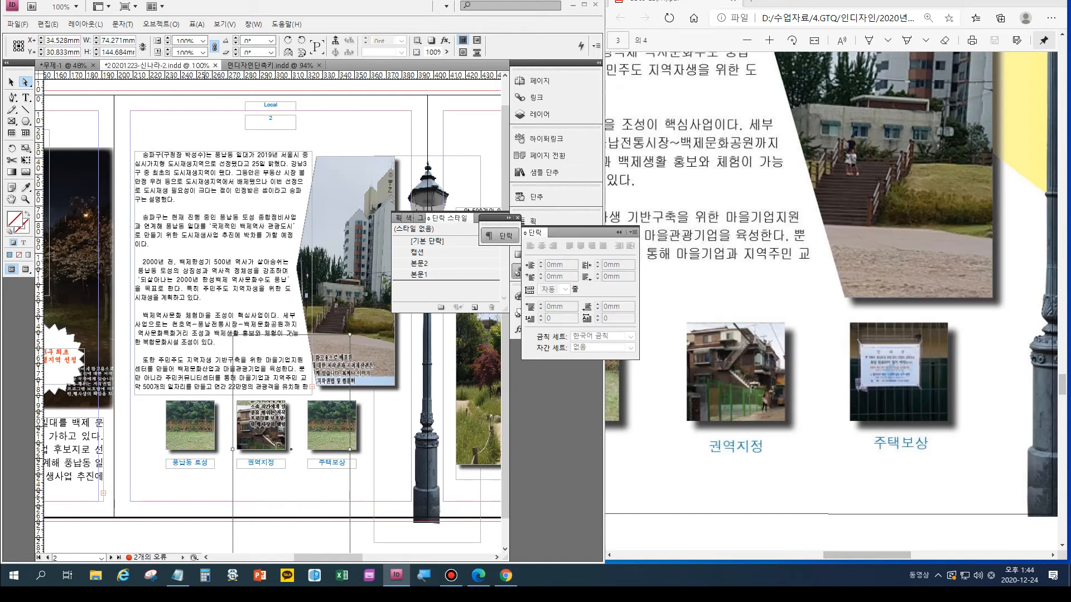
{"action": "left_click", "coordinate": [205, 495]}
- Paste the copied image into the third small photo frame and reposition it to show the white notice on the fence
{"action": "double_click", "coordinate": [337, 438]}
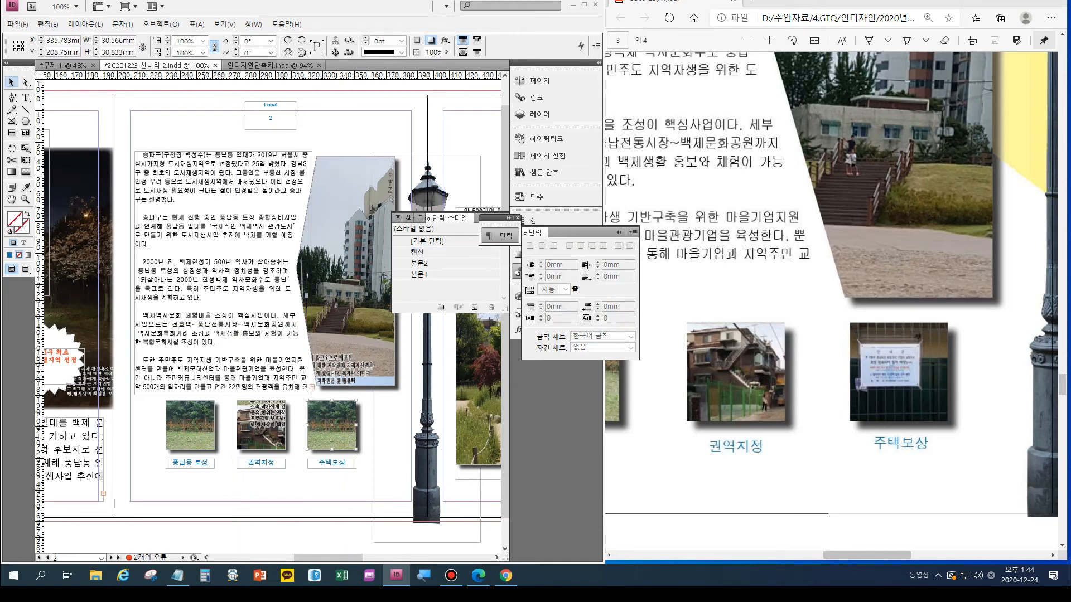
{"action": "key", "text": "ctrl+alt+v"}
{"action": "left_click_drag", "start_coordinate": [336, 437], "coordinate": [321, 332]}
{"action": "left_click_drag", "start_coordinate": [331, 425], "coordinate": [325, 419]}
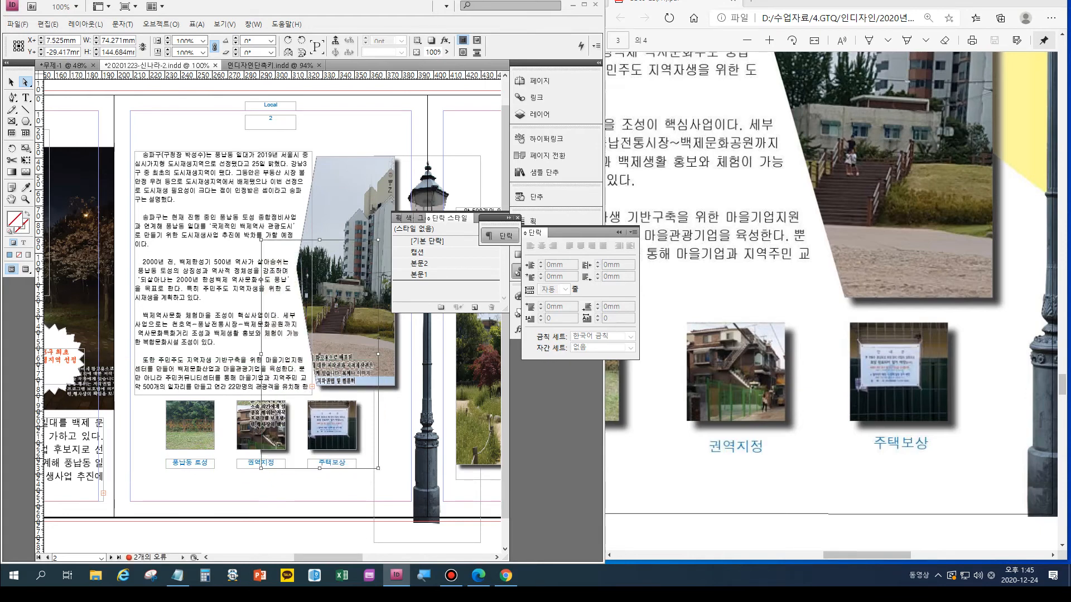
- Following the sample, start the curved band with the Pen tool from the top of page 2 to a curved anchor over page 3's photo
{"action": "key", "text": "ctrl+minus"}
{"action": "left_click_drag", "start_coordinate": [352, 557], "coordinate": [392, 558]}
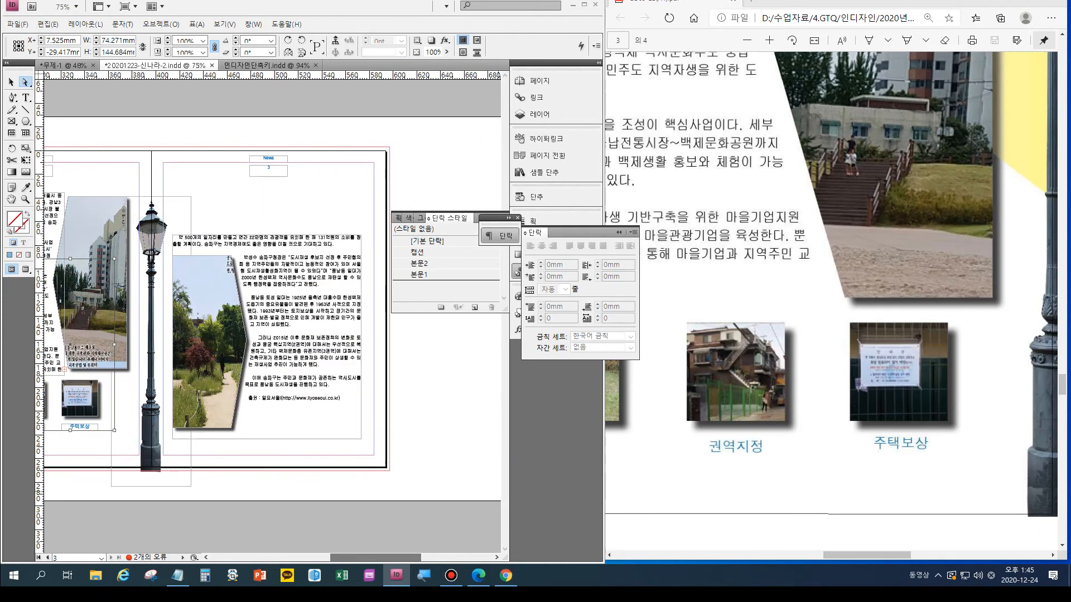
{"action": "left_click", "coordinate": [780, 346]}
{"action": "scroll", "coordinate": [1026, 368], "scroll_direction": "down", "scroll_amount": 6}
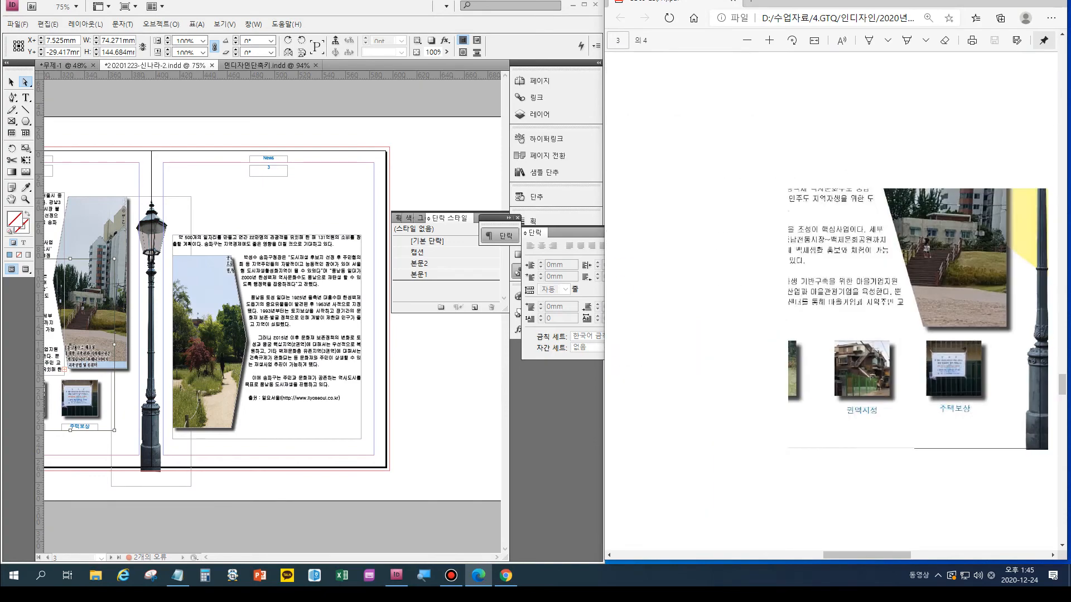
{"action": "left_click_drag", "start_coordinate": [787, 555], "coordinate": [909, 555]}
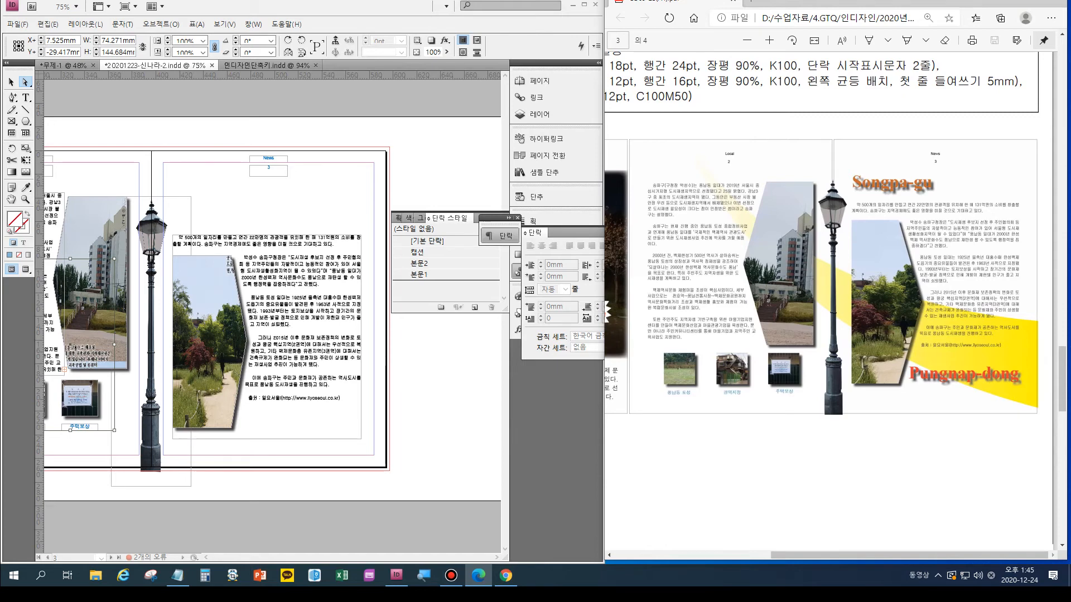
{"action": "left_click", "coordinate": [11, 98]}
{"action": "left_click", "coordinate": [47, 97]}
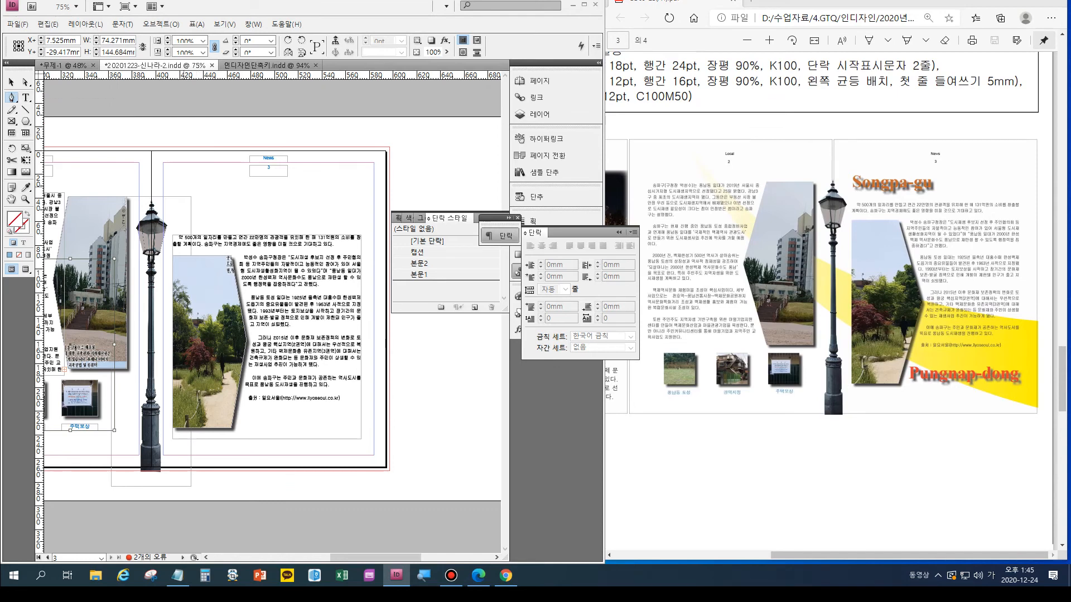
{"action": "key", "text": "ctrl+minus"}
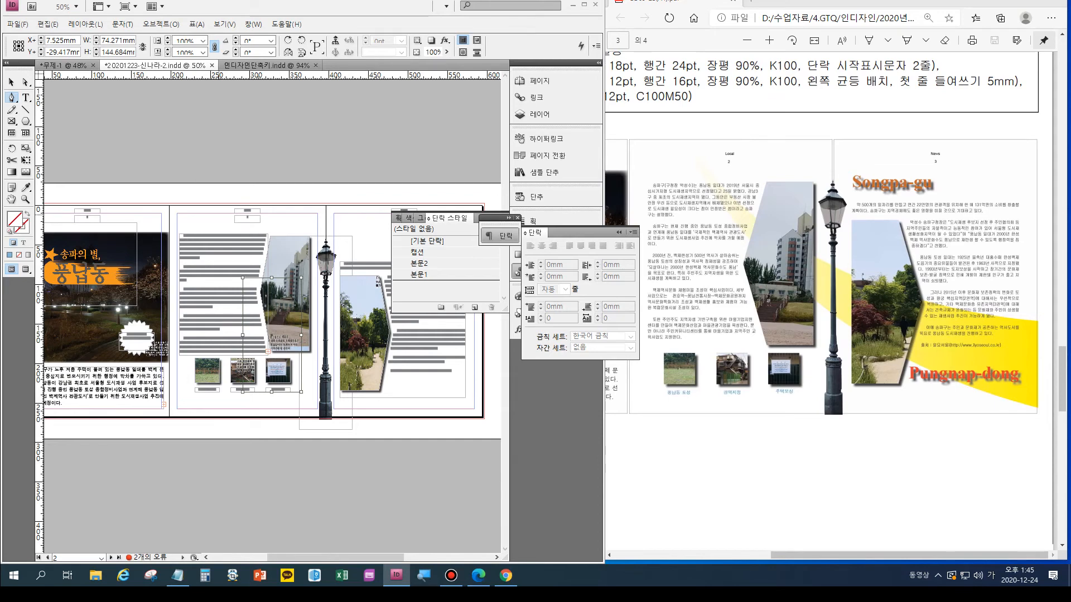
{"action": "left_click", "coordinate": [212, 211]}
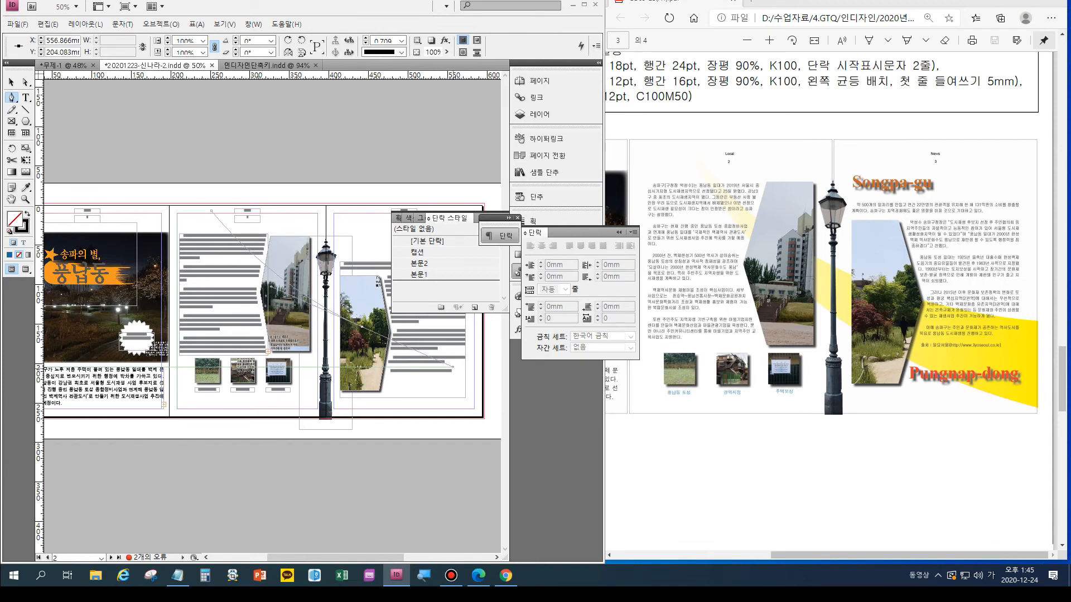
{"action": "left_click_drag", "start_coordinate": [452, 367], "coordinate": [451, 363]}
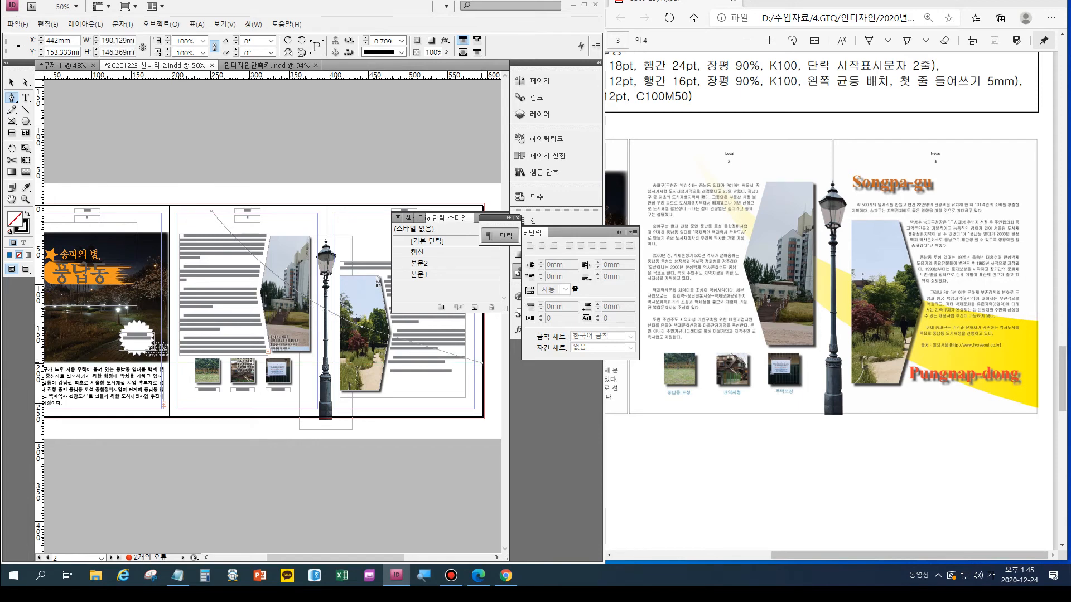
- Add two anchors on page 3's outer edge and close the band with a curve back to its starting point on page 2
{"action": "left_click_drag", "start_coordinate": [483, 363], "coordinate": [395, 372]}
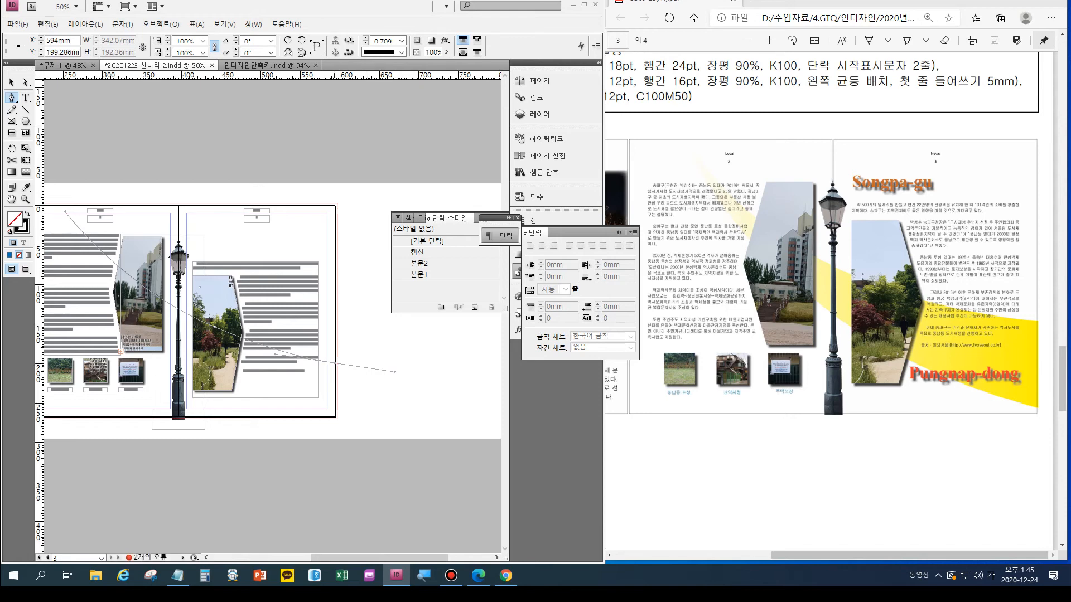
{"action": "left_click", "coordinate": [335, 363]}
{"action": "left_click", "coordinate": [334, 413]}
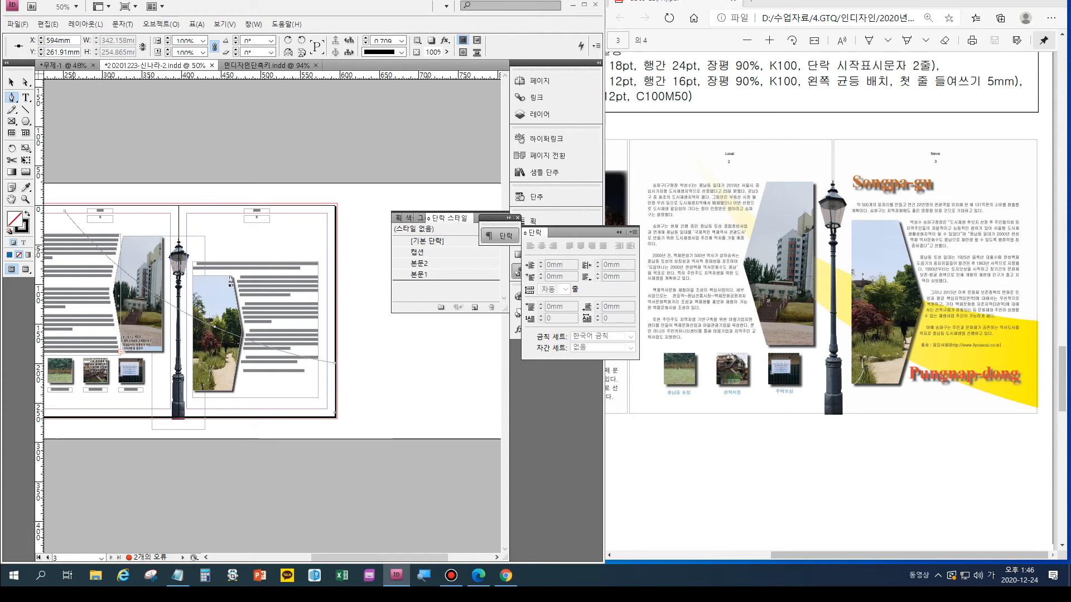
{"action": "left_click_drag", "start_coordinate": [66, 211], "coordinate": [142, 387]}
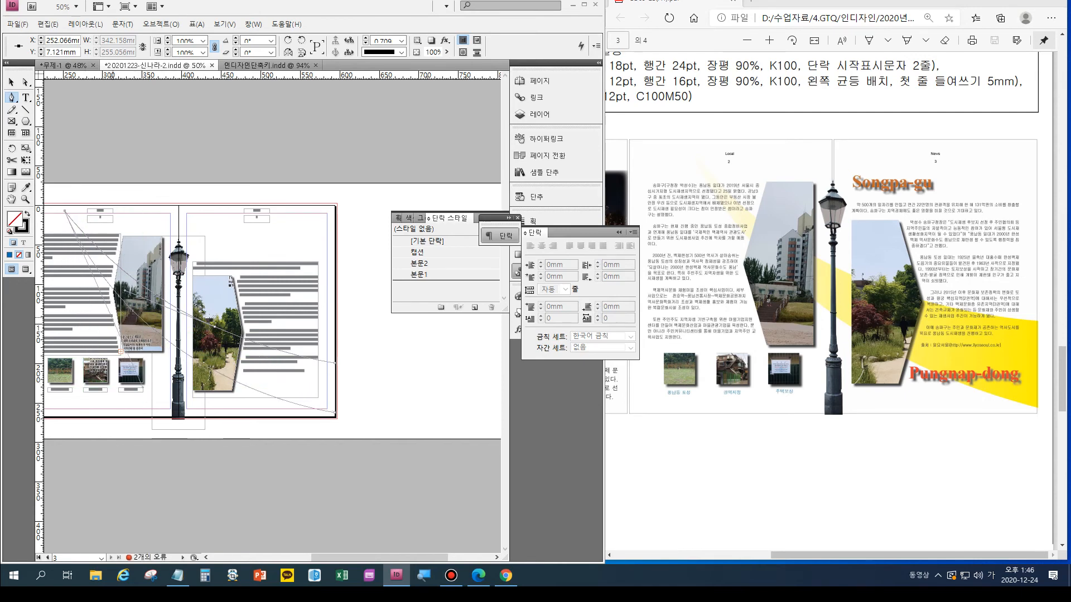
- Move the band's upper outer anchor to the bleed edge at X 597 mm and fine-tune the middle anchor to about X 439.3, Y 153.3 mm
{"action": "key", "text": "a"}
{"action": "left_click_drag", "start_coordinate": [215, 327], "coordinate": [212, 328]}
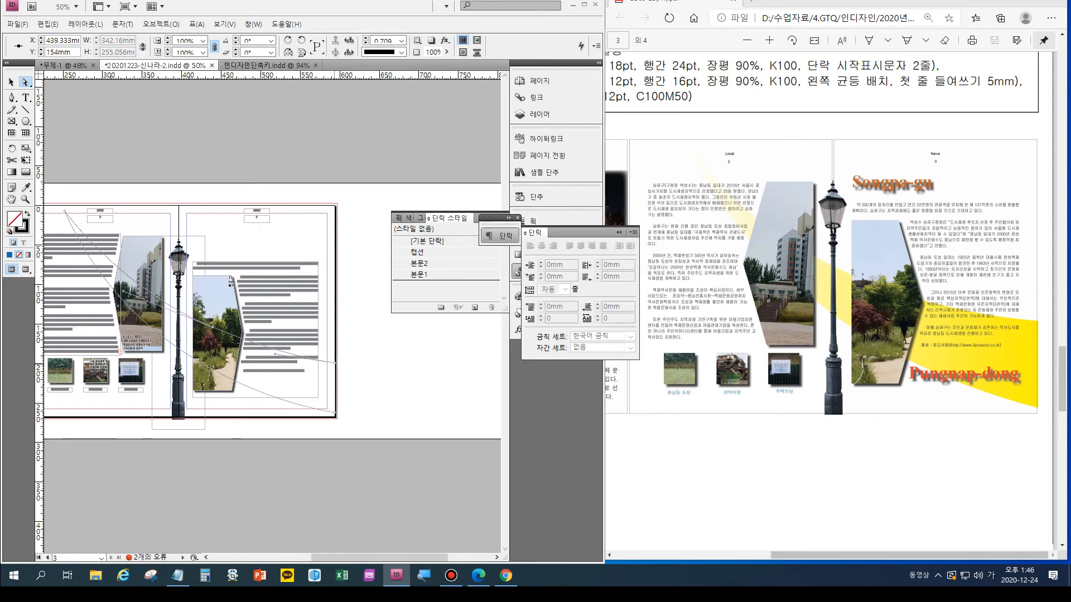
{"action": "left_click_drag", "start_coordinate": [334, 363], "coordinate": [337, 351]}
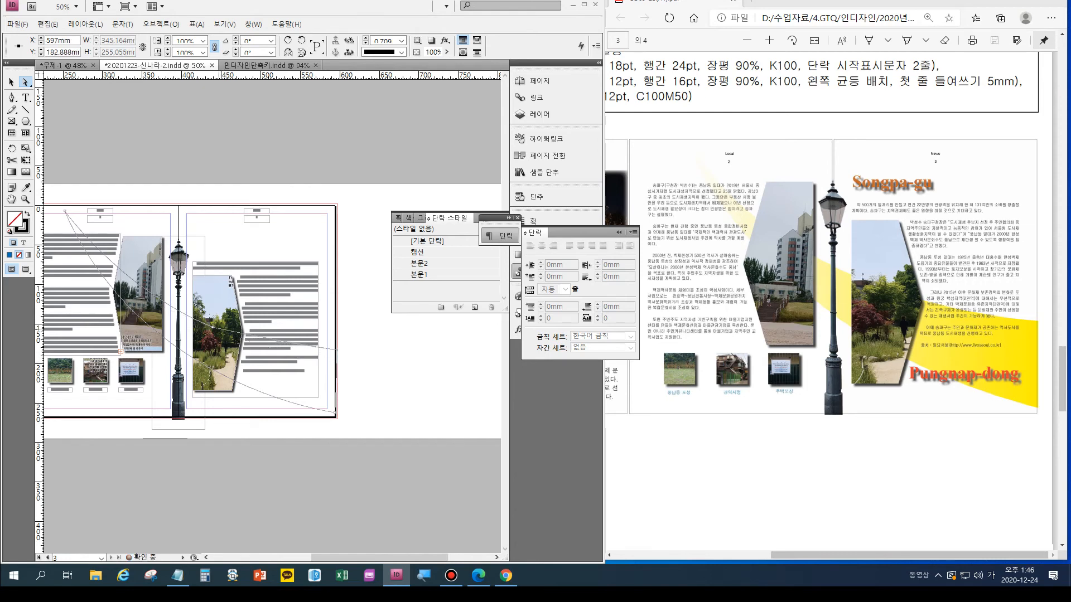
{"action": "left_click", "coordinate": [212, 327]}
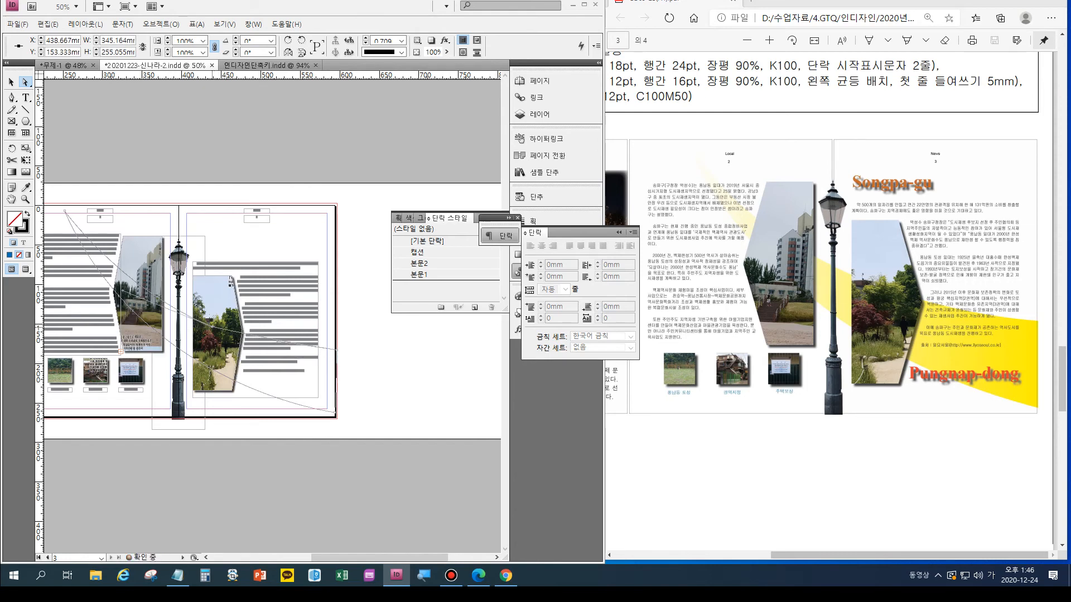
{"action": "left_click_drag", "start_coordinate": [212, 328], "coordinate": [212, 327]}
- Adjust the middle anchor's direction handle with the Convert Direction Point tool, and swap the band's fill and stroke to give it a black fill
{"action": "key", "text": "p"}
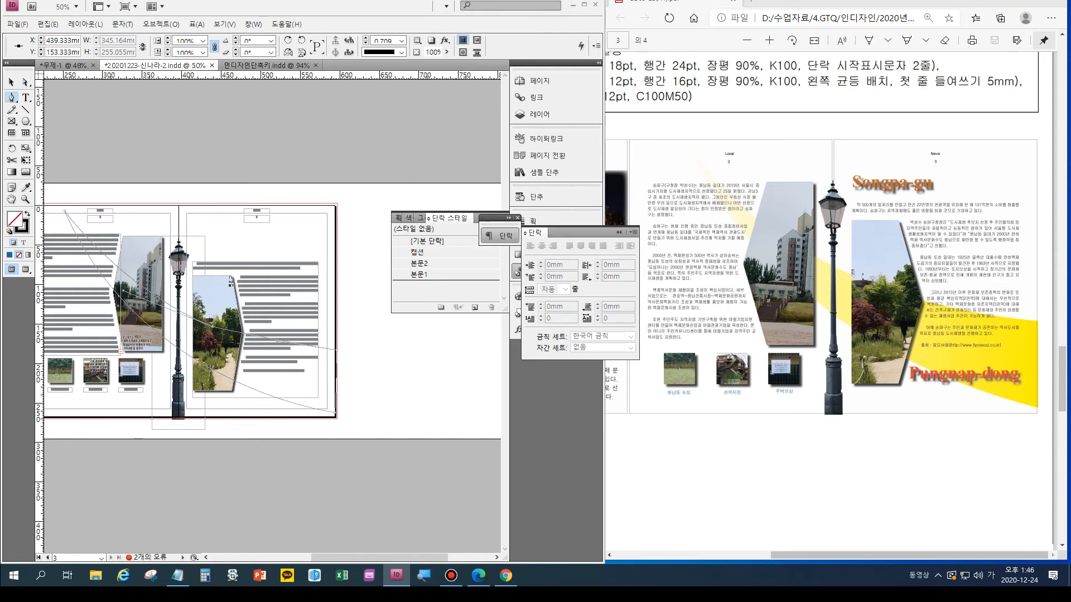
{"action": "left_click", "coordinate": [12, 98]}
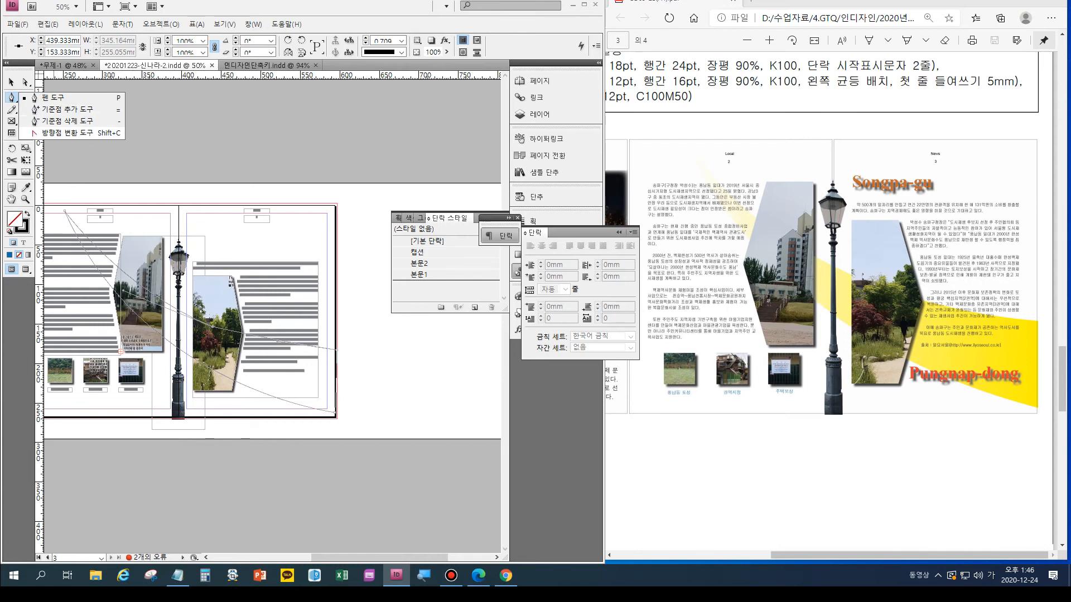
{"action": "left_click", "coordinate": [68, 134]}
{"action": "left_click_drag", "start_coordinate": [212, 327], "coordinate": [256, 344]}
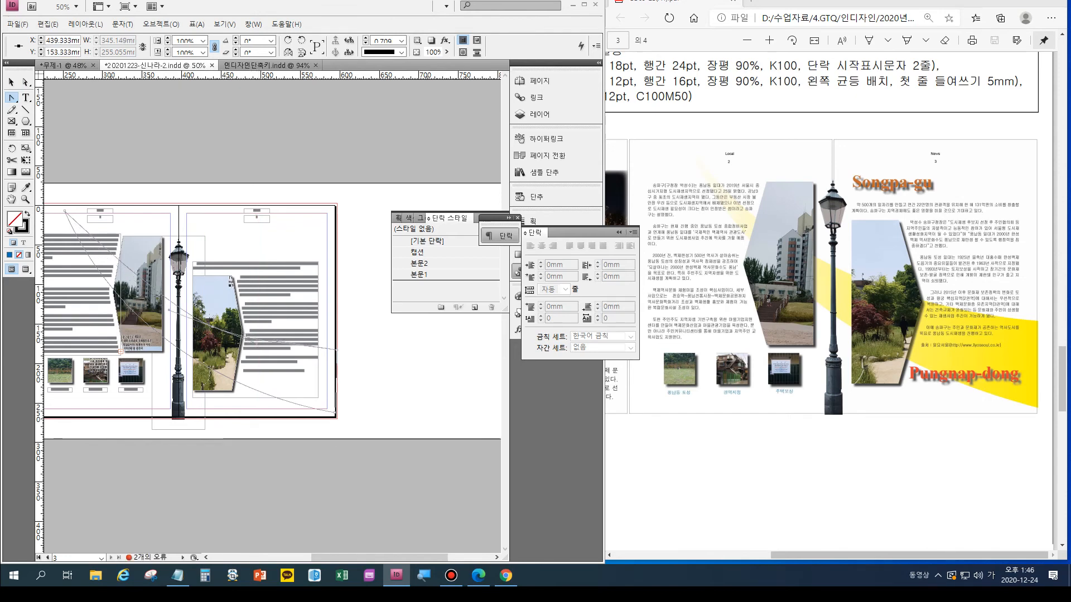
{"action": "key", "text": "v"}
{"action": "key", "text": "shift+x"}
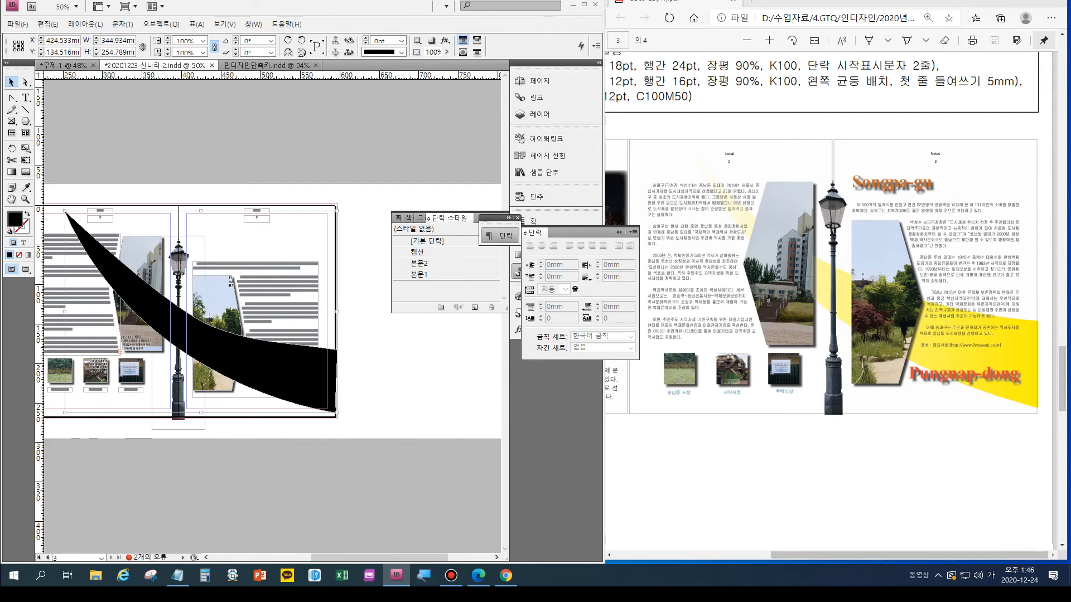
- Look up the pen-drawn shape's fill and effect requirements in the exam sheet, and close the floating paragraph settings
{"action": "left_click_drag", "start_coordinate": [909, 556], "coordinate": [866, 556]}
{"action": "scroll", "coordinate": [831, 301], "scroll_direction": "up", "scroll_amount": 5}
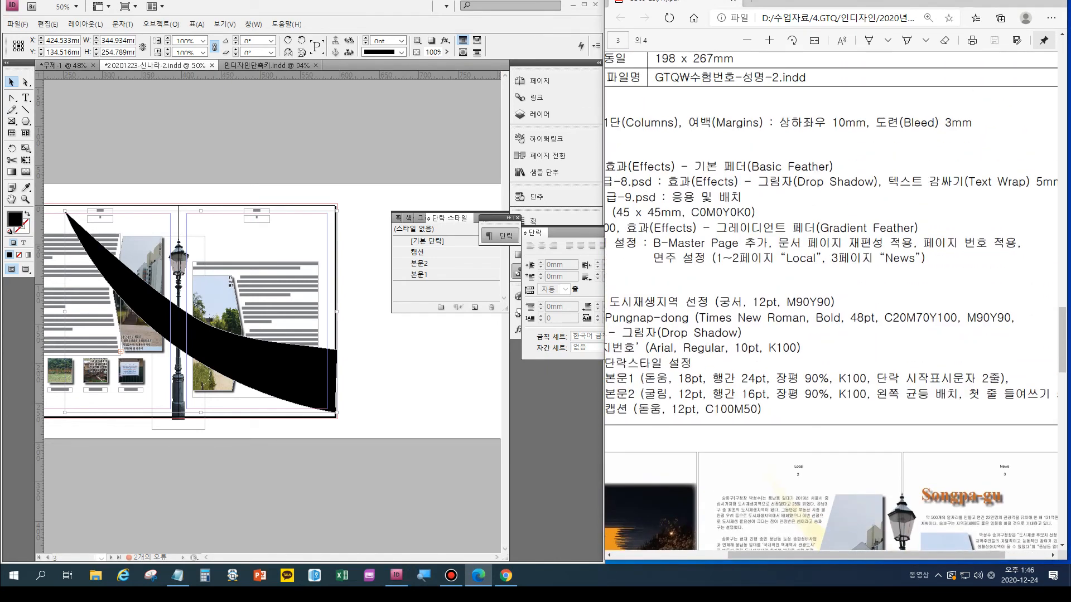
{"action": "left_click_drag", "start_coordinate": [866, 556], "coordinate": [810, 556]}
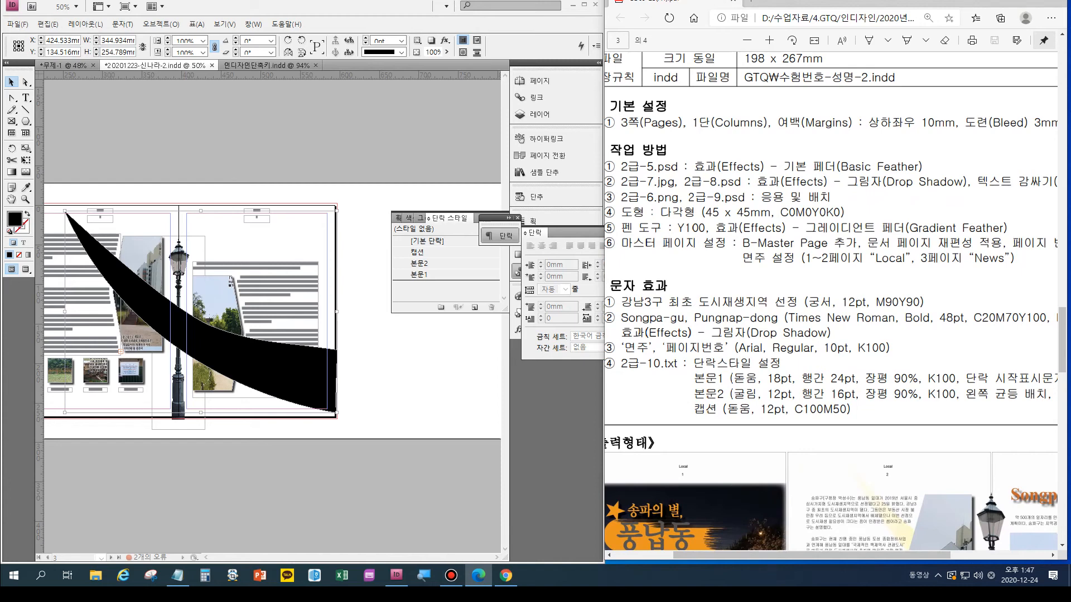
{"action": "left_click", "coordinate": [578, 233]}
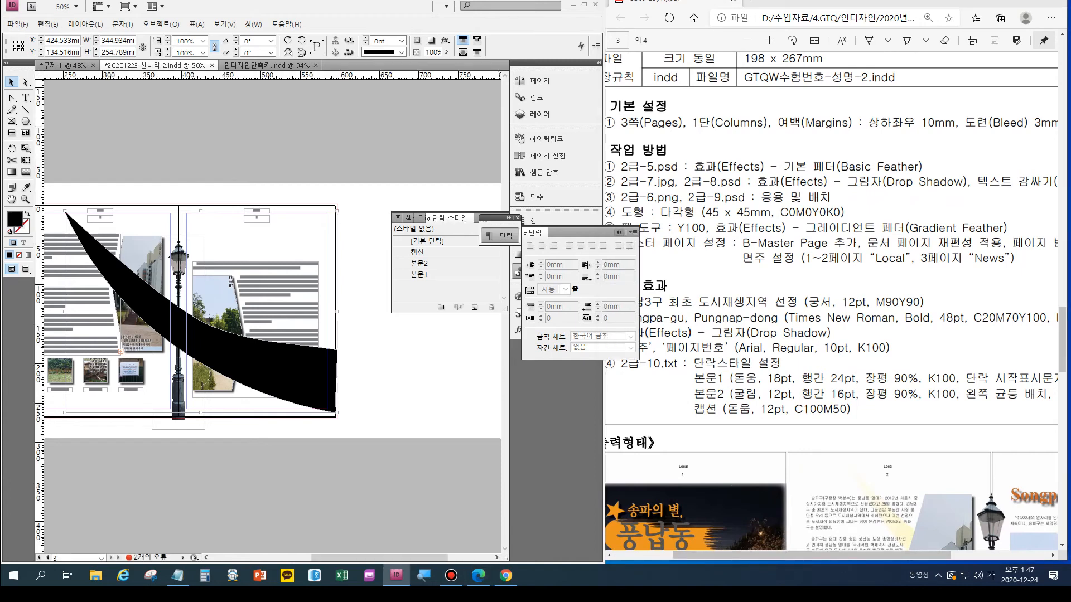
{"action": "left_click", "coordinate": [619, 232]}
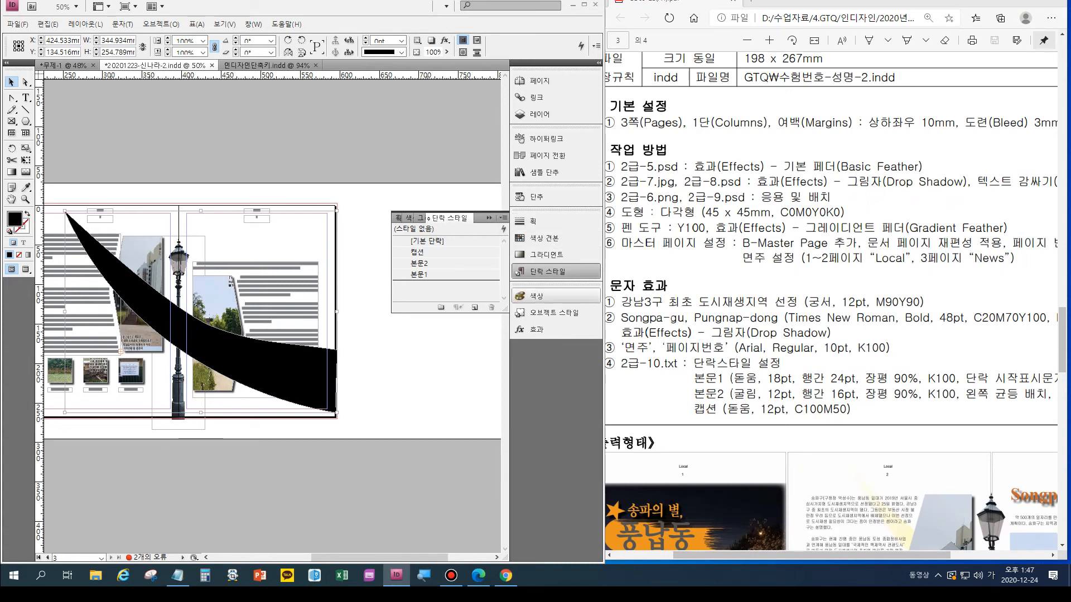
- Fill the band with a linear gradient and float the gradient settings beside the page
{"action": "left_click", "coordinate": [535, 296]}
{"action": "left_click", "coordinate": [503, 293]}
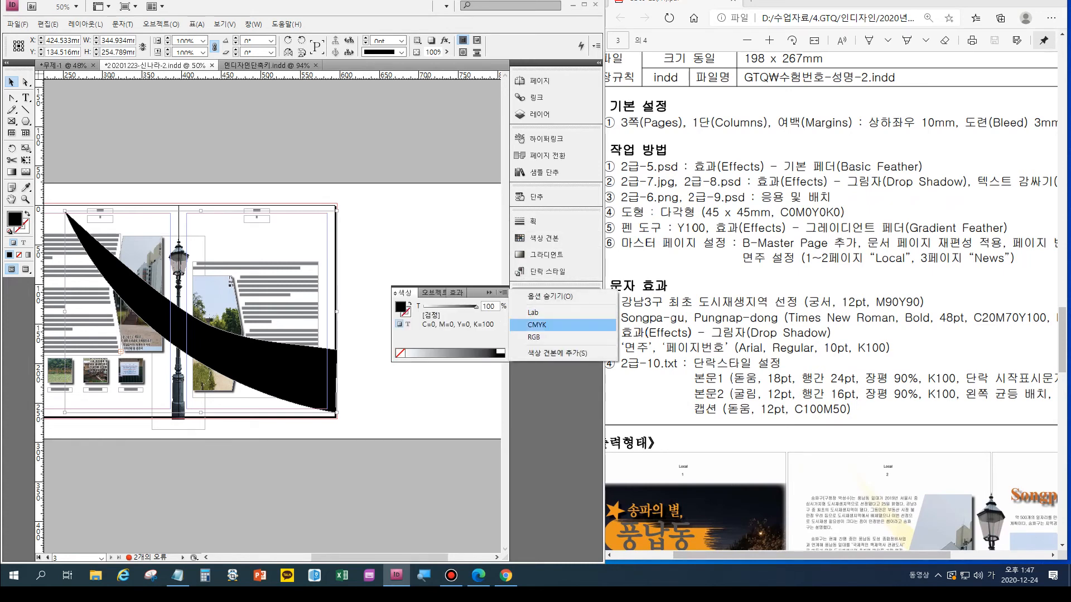
{"action": "left_click", "coordinate": [28, 255]}
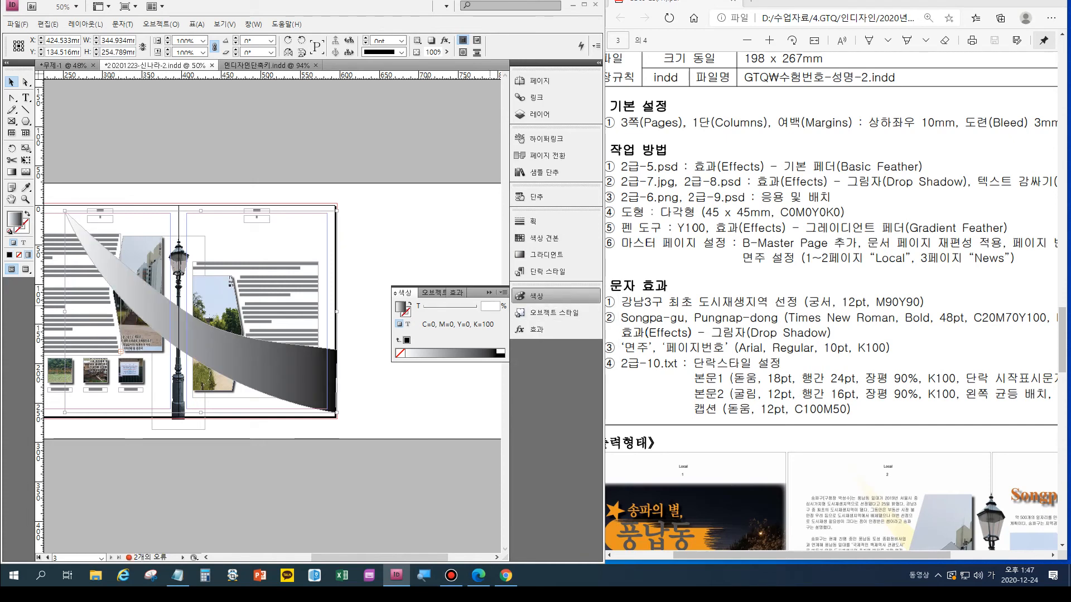
{"action": "left_click", "coordinate": [543, 255]}
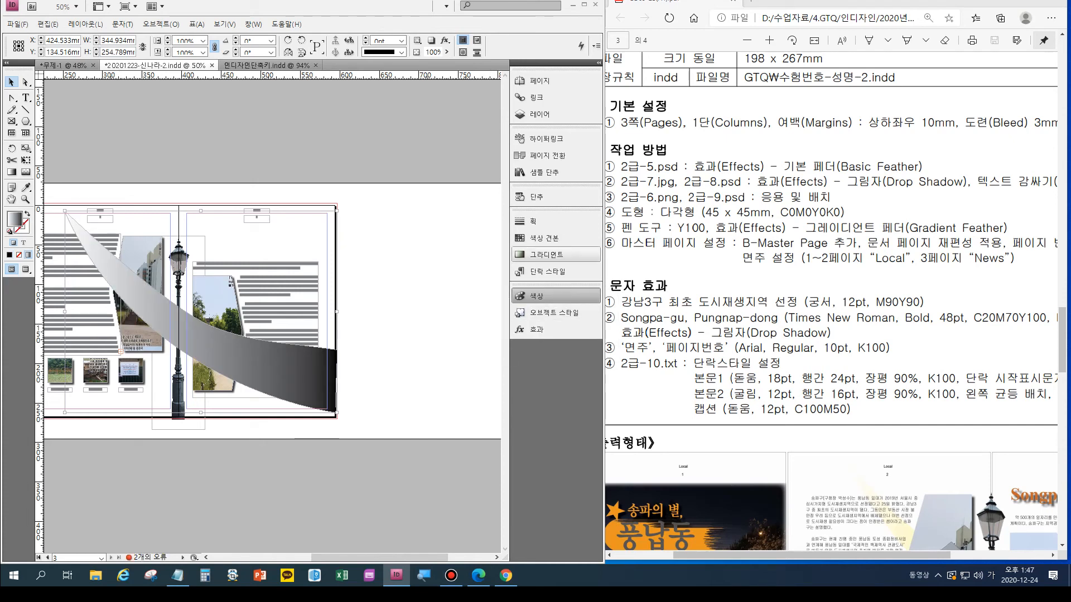
{"action": "left_click_drag", "start_coordinate": [418, 219], "coordinate": [419, 331]}
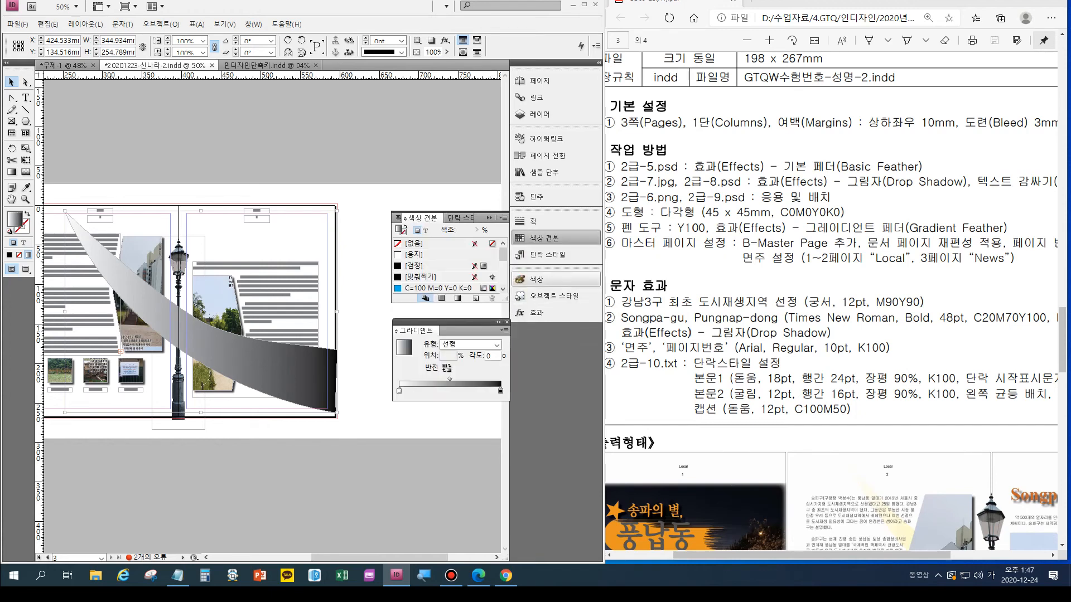
- Set the band gradient's end stop to CMYK yellow with Y 100 and K 0, keeping the start stop white
{"action": "left_click", "coordinate": [536, 280]}
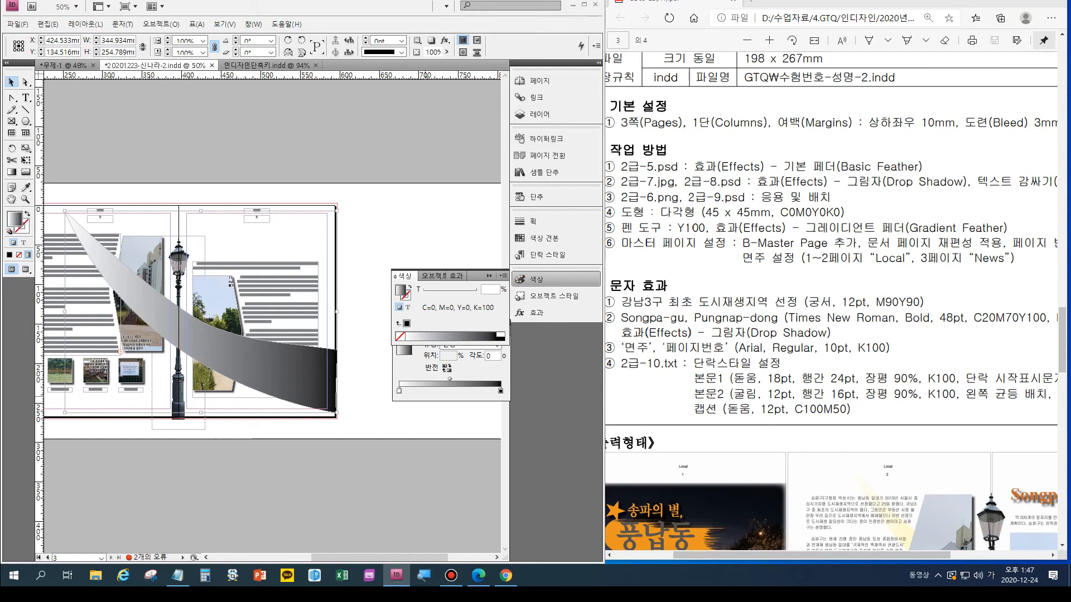
{"action": "left_click", "coordinate": [399, 391]}
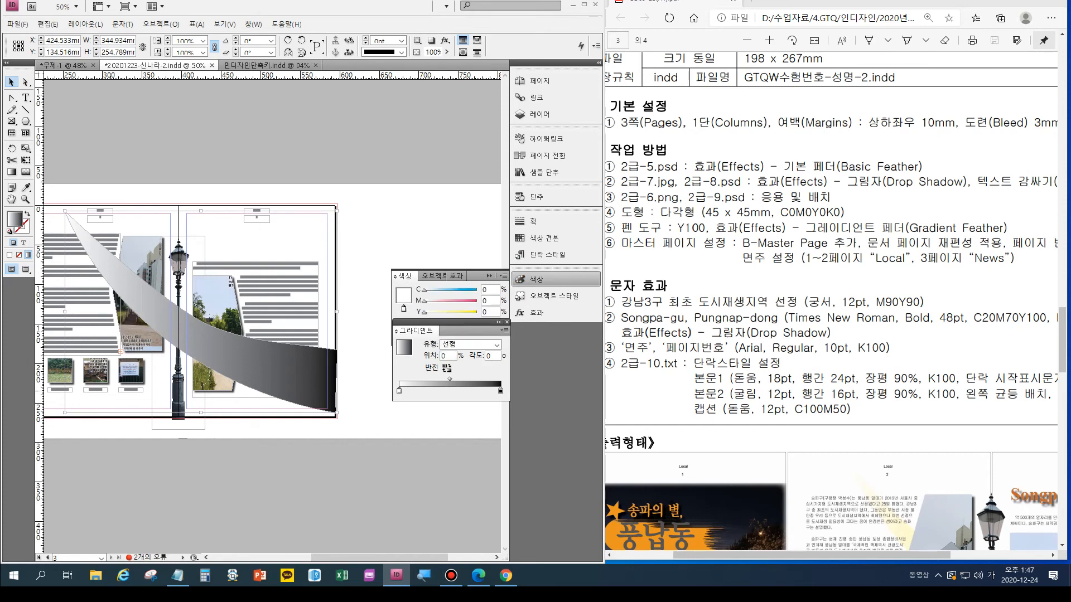
{"action": "left_click", "coordinate": [500, 391]}
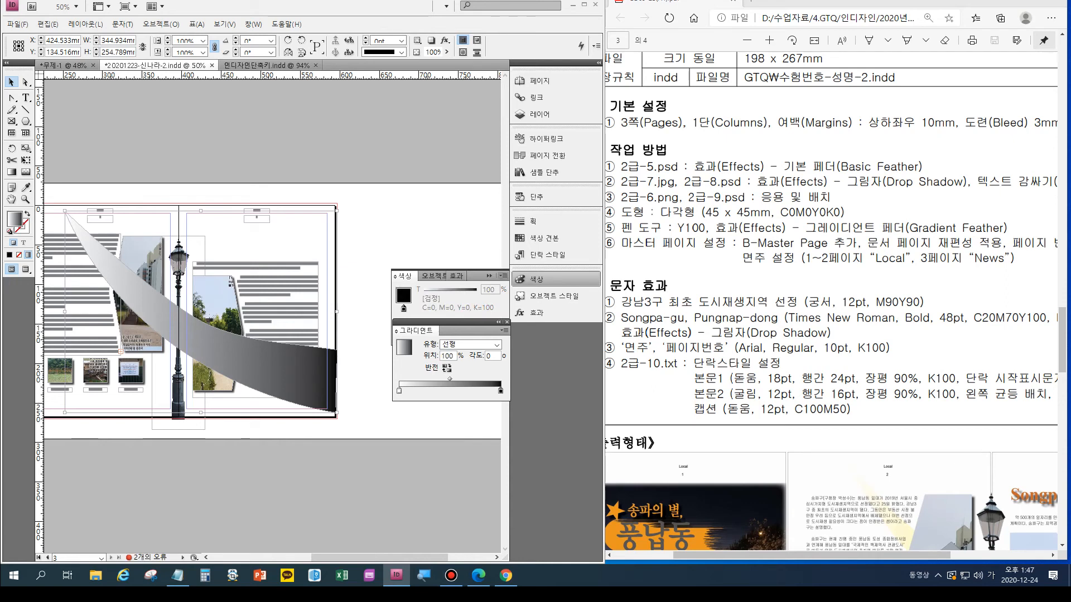
{"action": "left_click", "coordinate": [503, 276]}
{"action": "left_click", "coordinate": [536, 308]}
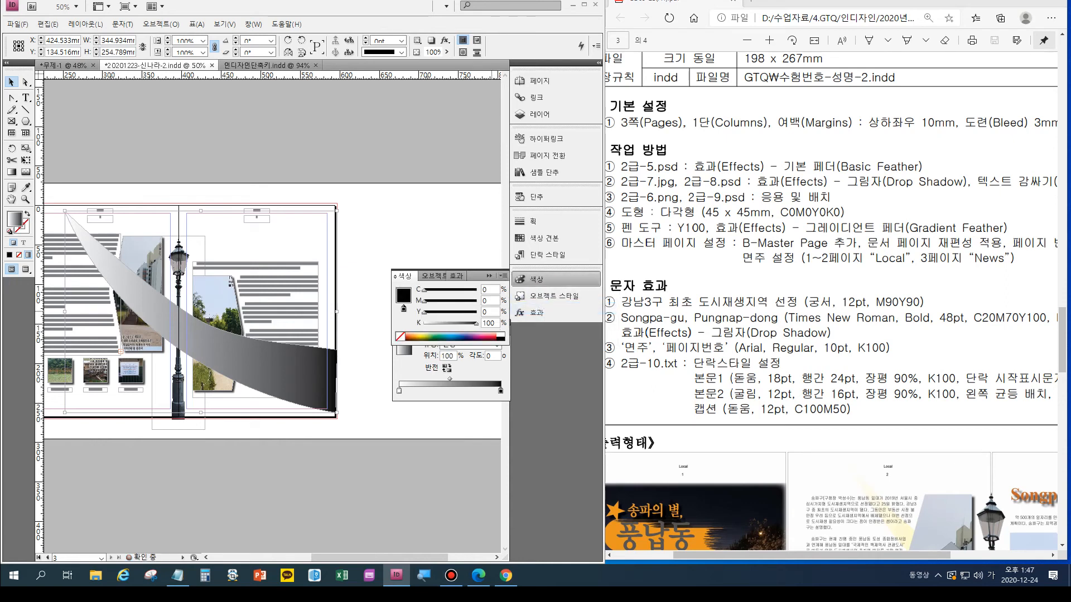
{"action": "left_click_drag", "start_coordinate": [497, 323], "coordinate": [476, 313]}
{"action": "type", "text": "0100"}
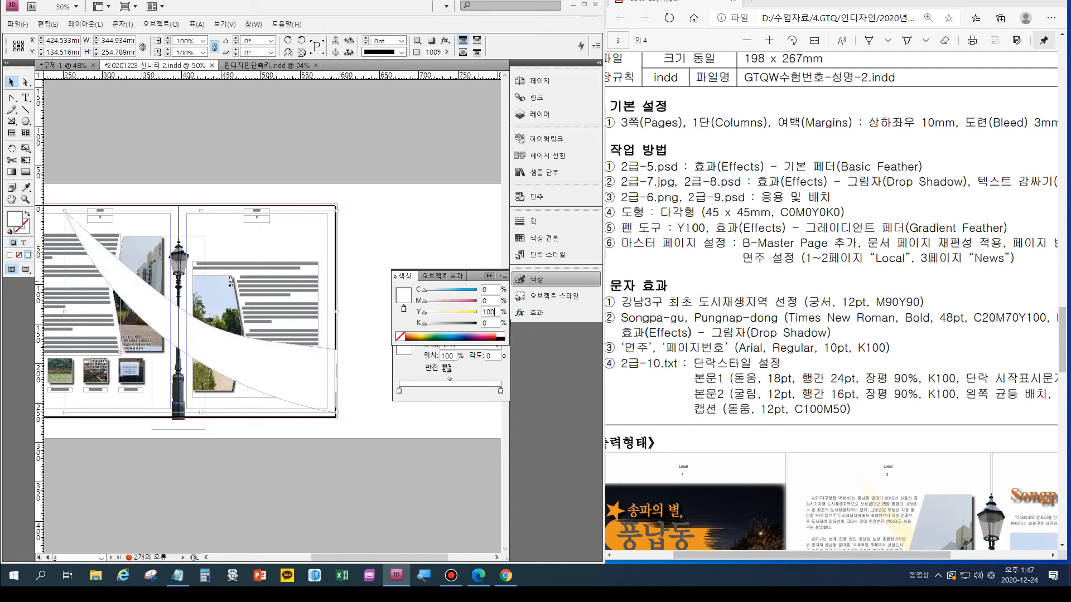
{"action": "key", "text": "Return"}
- Compare the band with the exam sample and move its middle anchor to about X 429.7, Y 144.1 mm
{"action": "scroll", "coordinate": [831, 301], "scroll_direction": "down", "scroll_amount": 3}
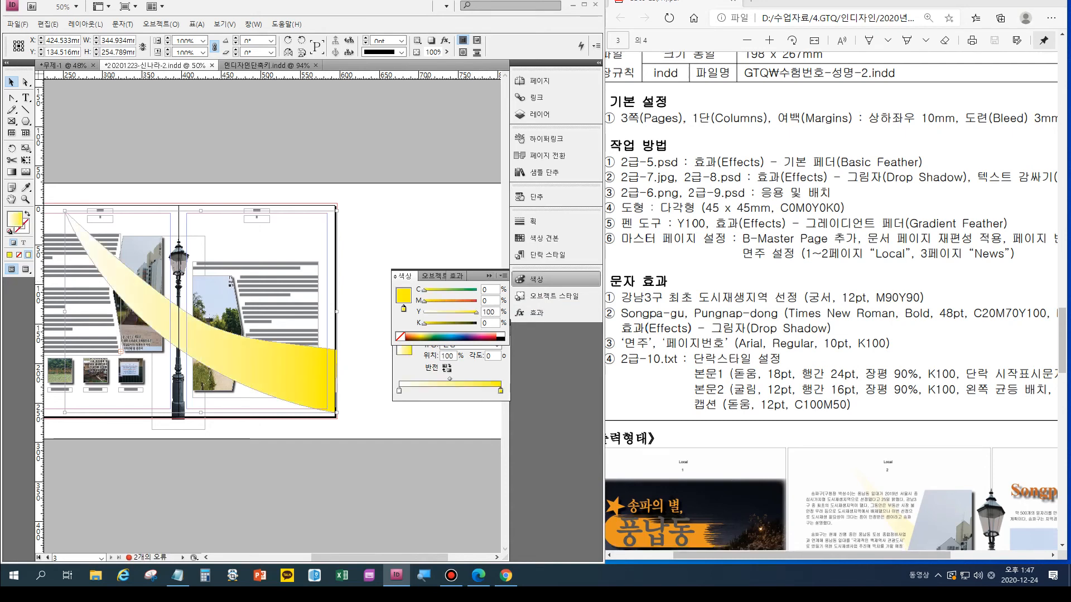
{"action": "scroll", "coordinate": [831, 301], "scroll_direction": "down", "scroll_amount": 2}
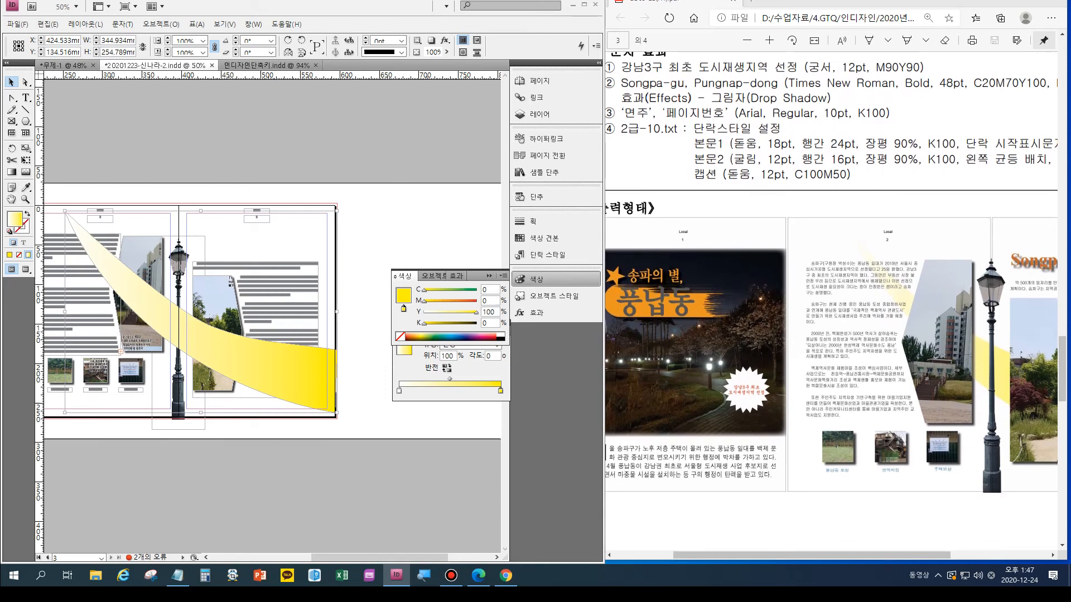
{"action": "key", "text": "a"}
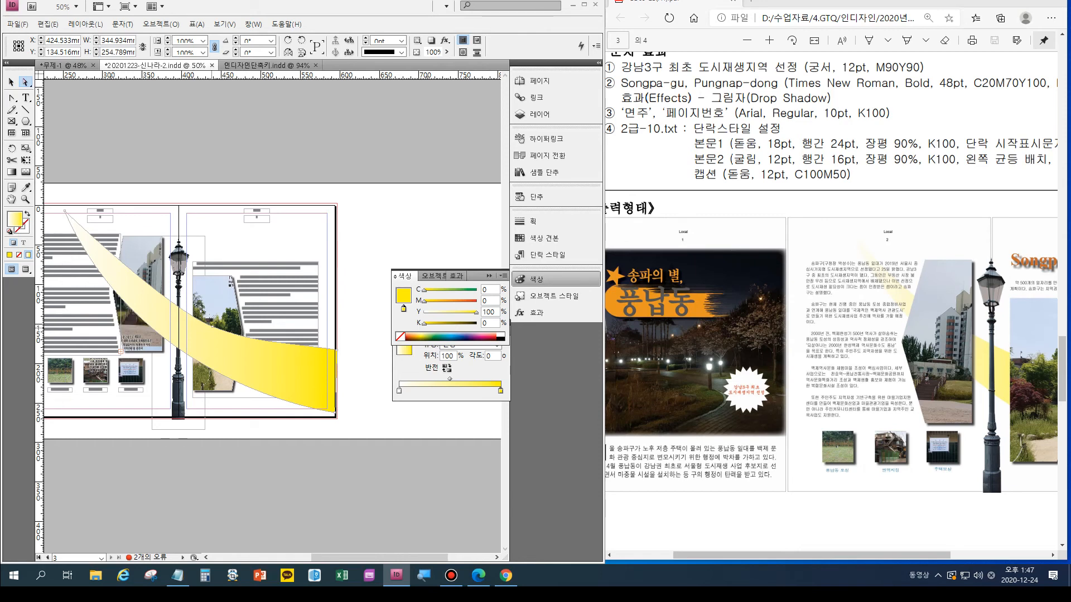
{"action": "left_click_drag", "start_coordinate": [211, 324], "coordinate": [206, 320]}
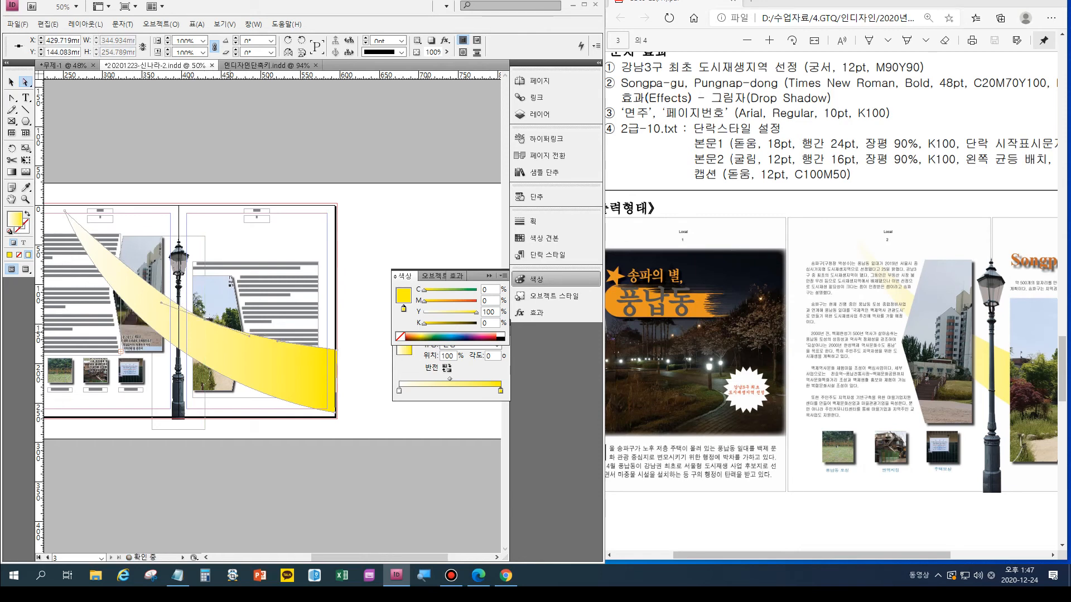
{"action": "key", "text": "v"}
{"action": "left_click", "coordinate": [379, 242]}
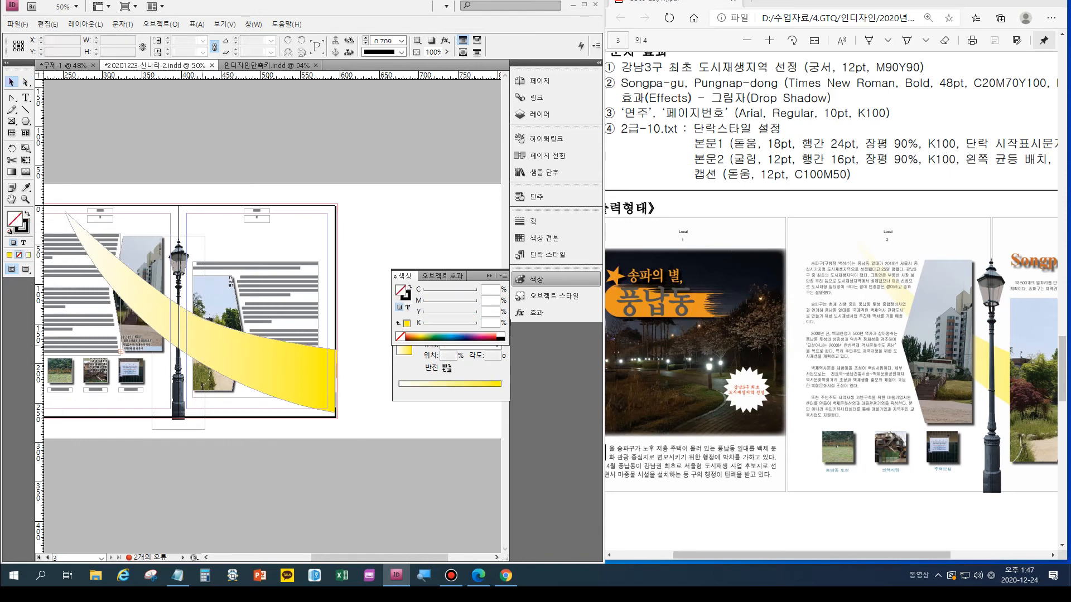
- Send the yellow band to the back, behind the photos and body text, and deselect it
{"action": "left_click", "coordinate": [205, 345]}
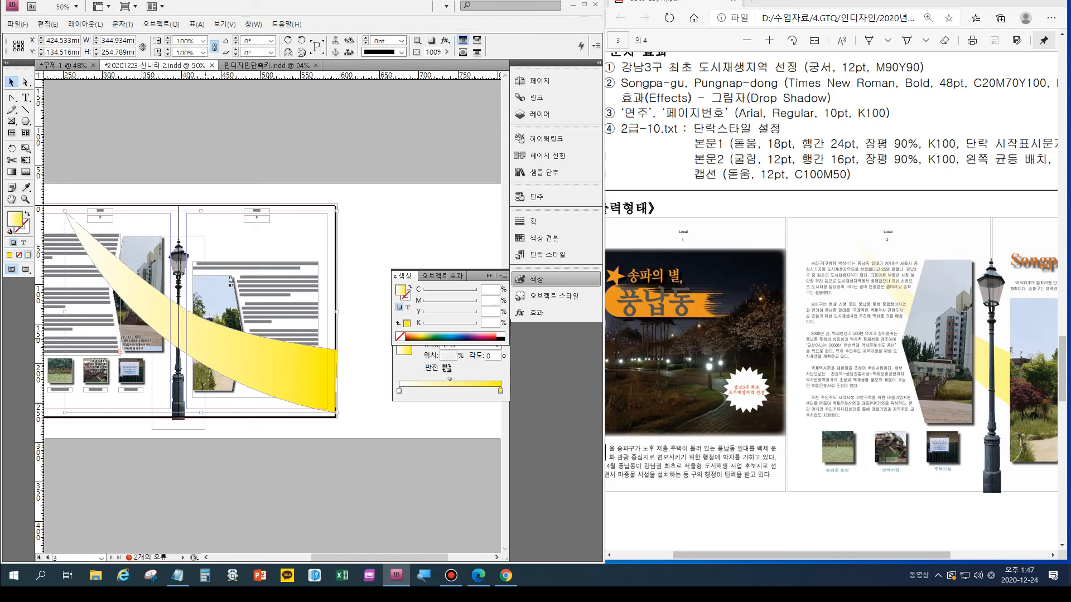
{"action": "key", "text": "ctrl+shift+bracketleft"}
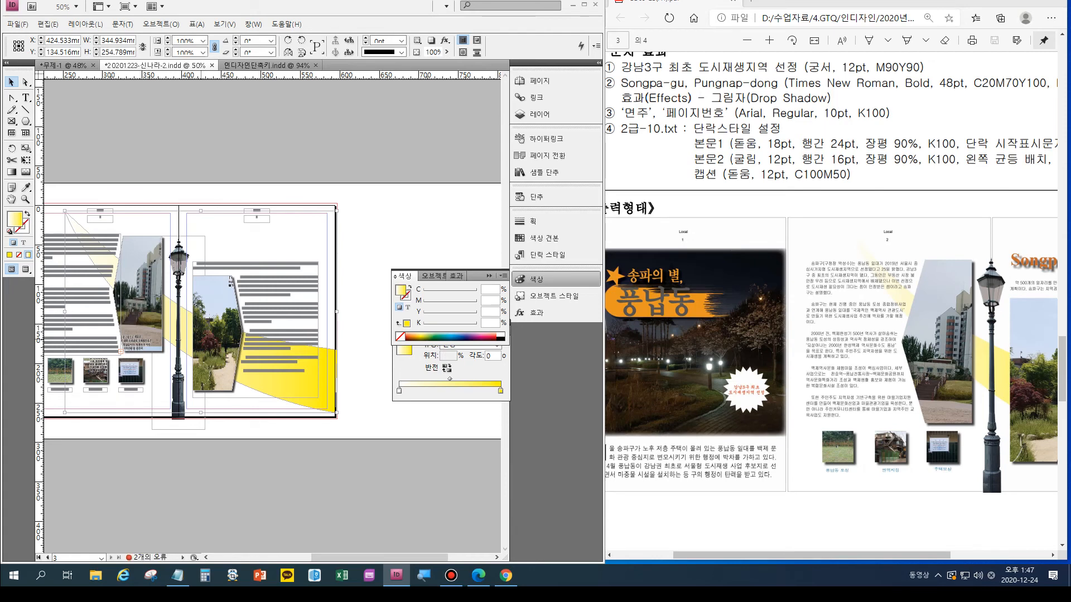
{"action": "key", "text": "ctrl+shift+a"}
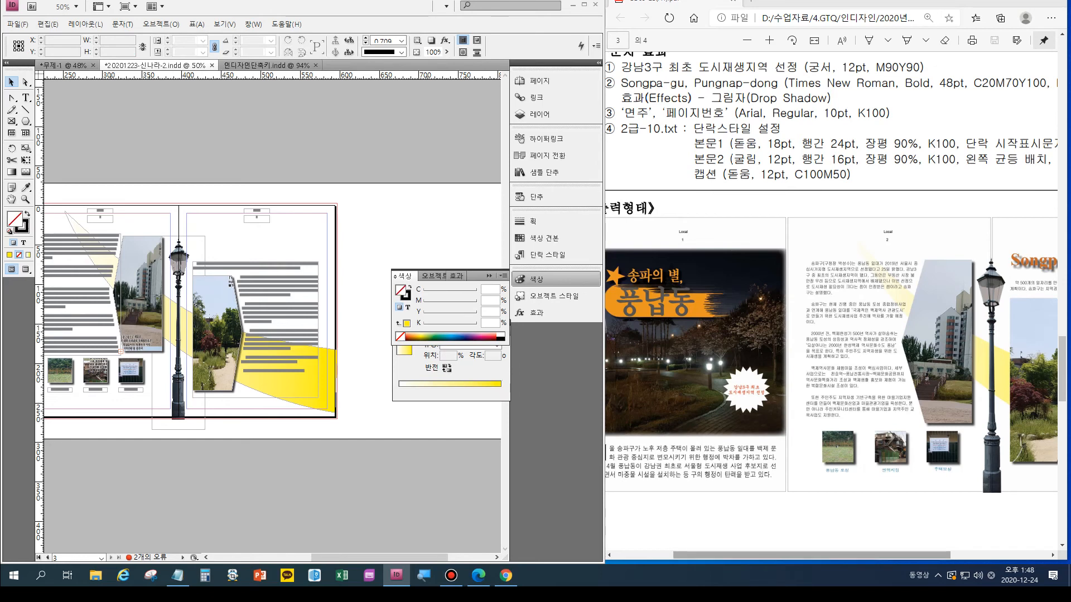
- Check the sample's page 3 title, draw a text frame above that page's body text, and enter "Songpa-gu"
{"action": "scroll", "coordinate": [830, 301], "scroll_direction": "right", "scroll_amount": 3}
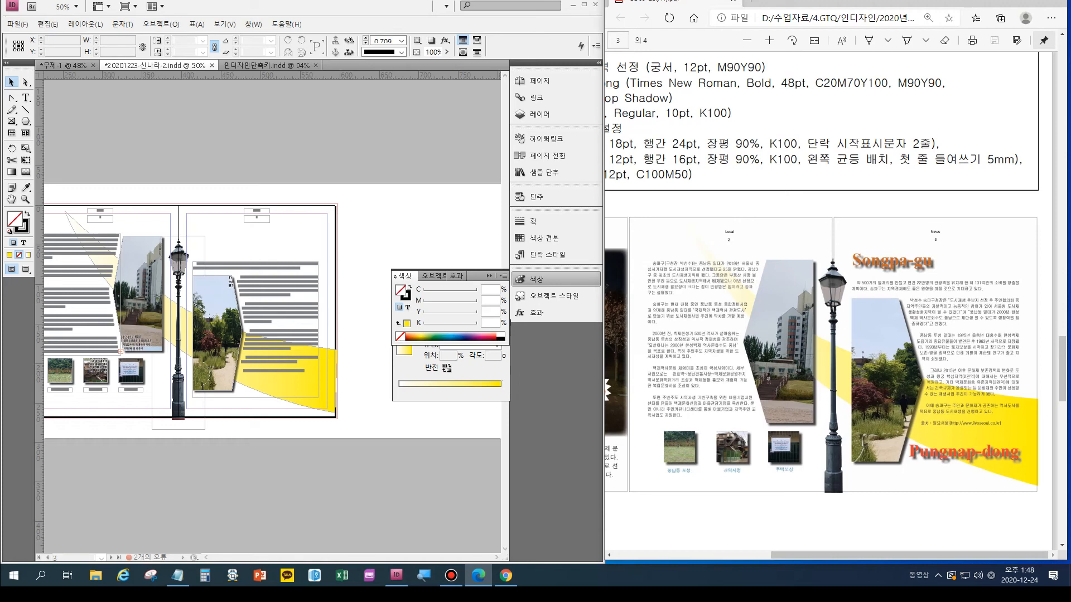
{"action": "scroll", "coordinate": [830, 301], "scroll_direction": "left", "scroll_amount": 1}
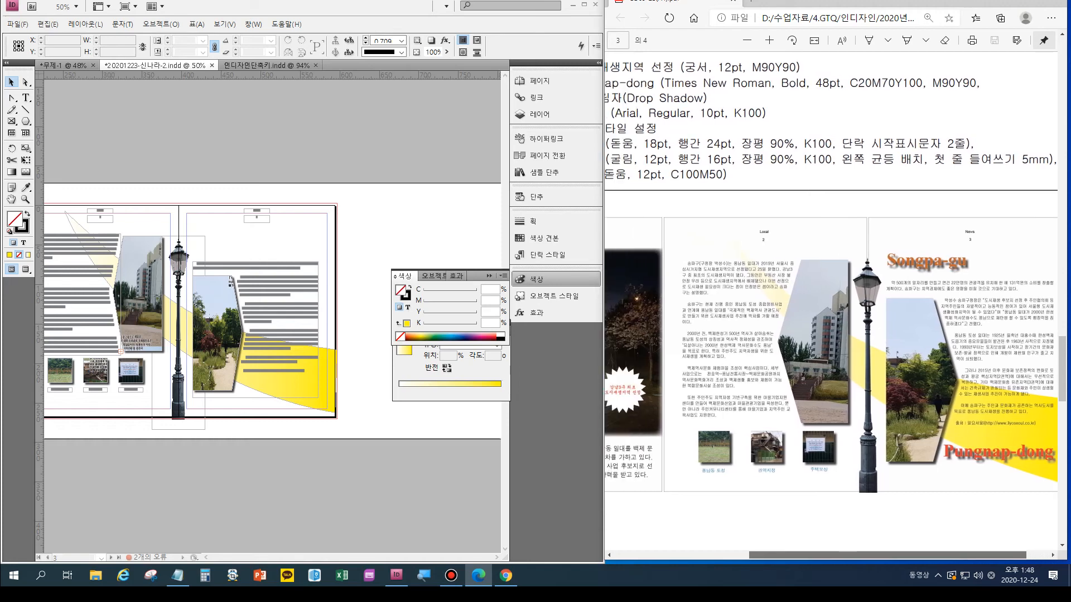
{"action": "scroll", "coordinate": [831, 301], "scroll_direction": "left", "scroll_amount": 4}
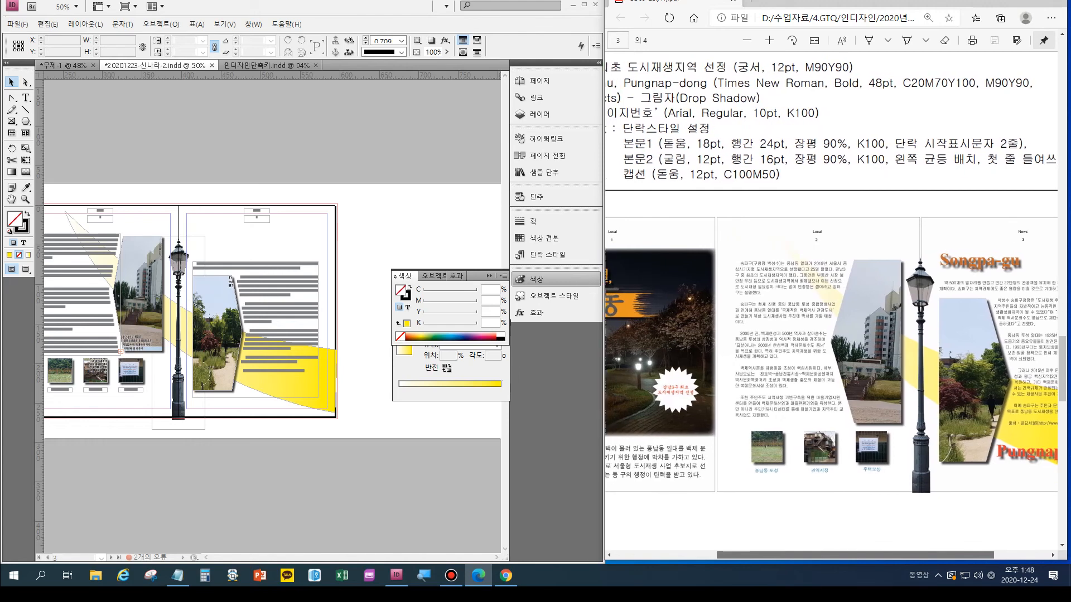
{"action": "scroll", "coordinate": [831, 302], "scroll_direction": "left", "scroll_amount": 1}
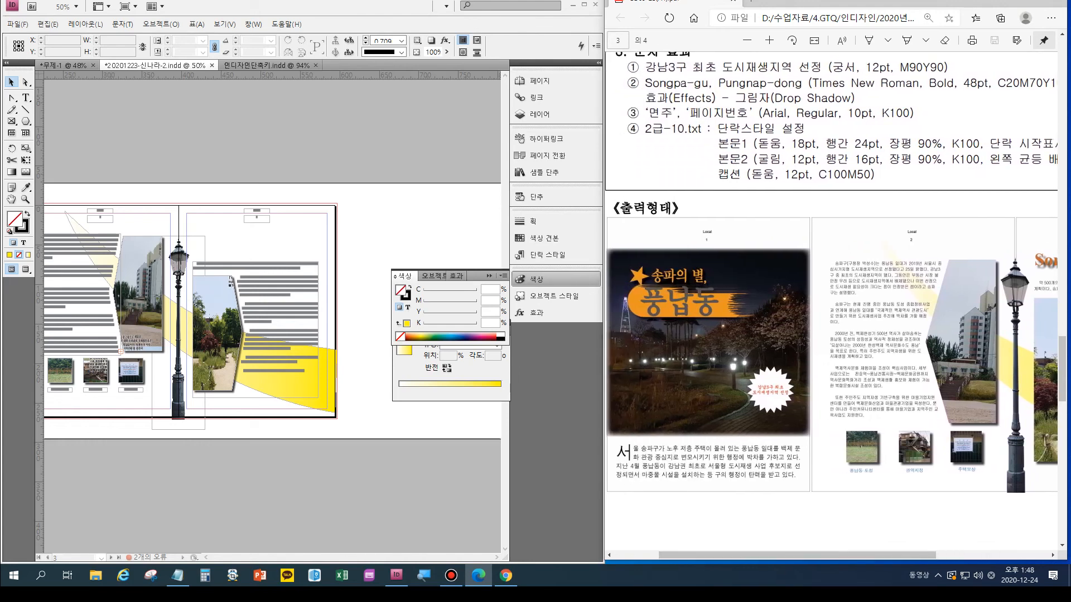
{"action": "left_click", "coordinate": [25, 97]}
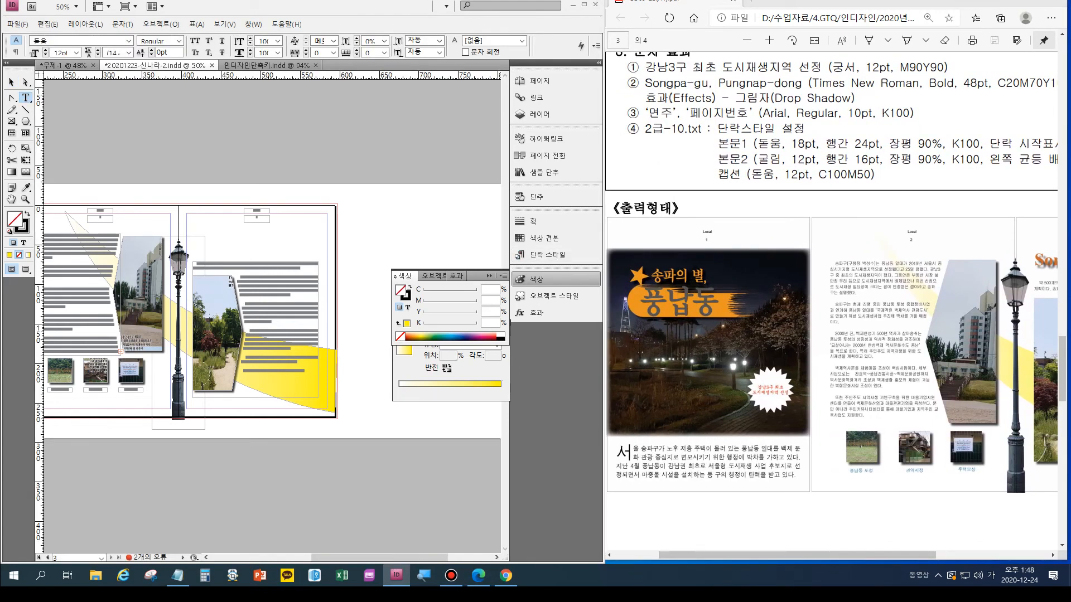
{"action": "left_click_drag", "start_coordinate": [214, 233], "coordinate": [290, 257]}
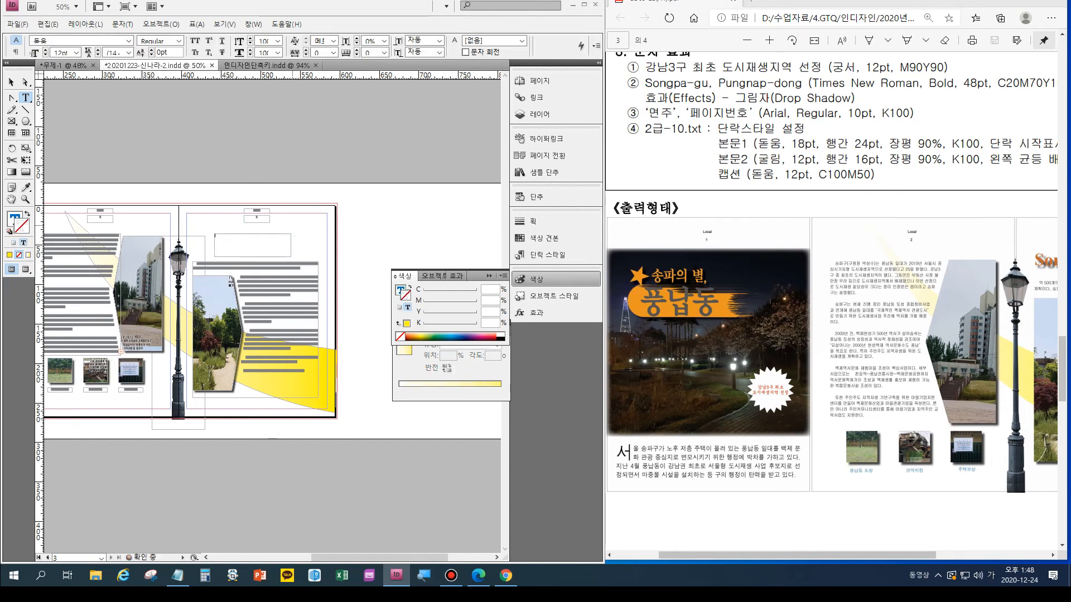
{"action": "type", "text": "So"}
{"action": "key", "text": "ctrl+equal"}
{"action": "key", "text": "ctrl+equal"}
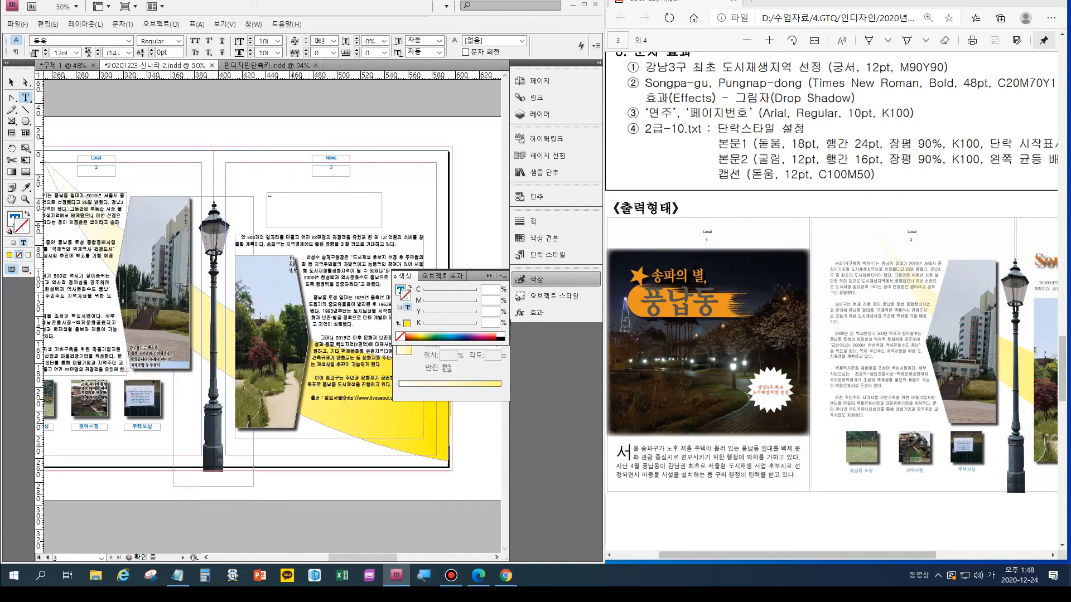
{"action": "type", "text": "ngpa-gu"}
- Set the whole "Songpa-gu" title in Times New Roman Bold
{"action": "left_click", "coordinate": [293, 184]}
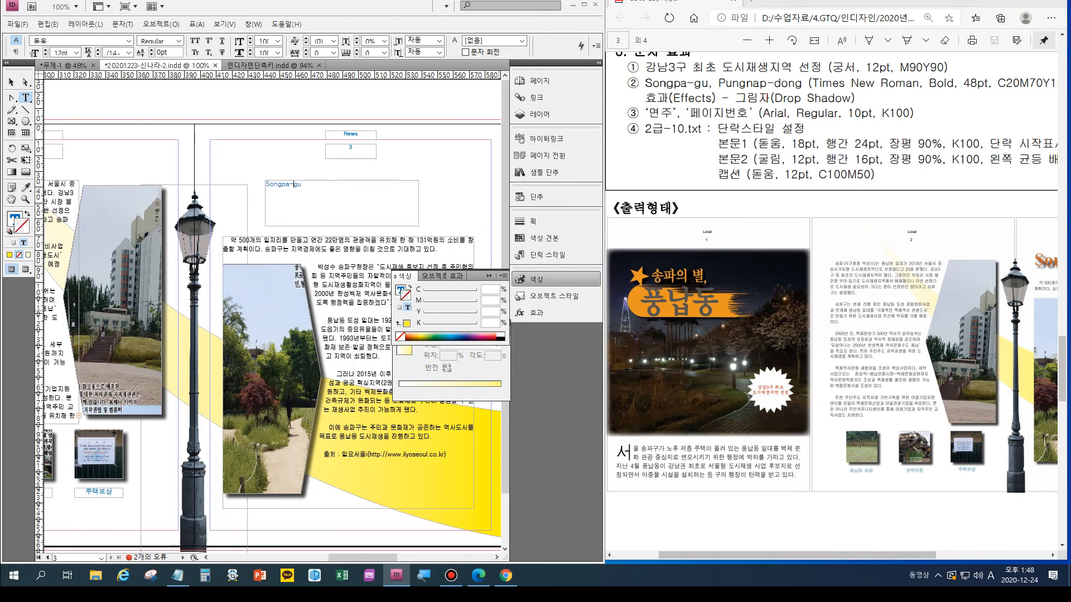
{"action": "key", "text": "ctrl+a"}
{"action": "key", "text": "ctrl+t"}
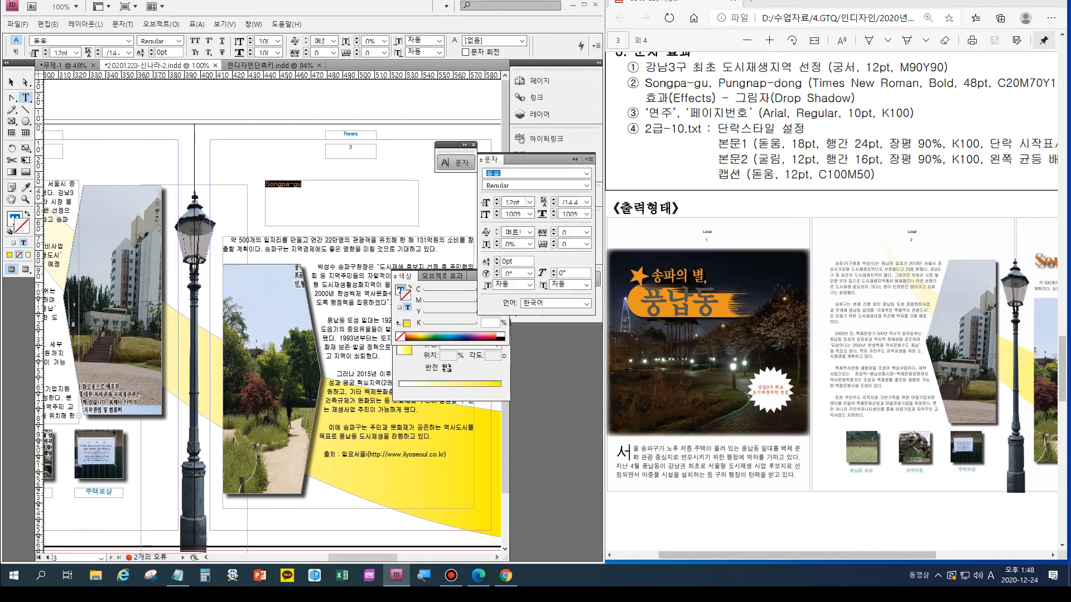
{"action": "left_click", "coordinate": [586, 173]}
{"action": "scroll", "coordinate": [574, 299], "scroll_direction": "down", "scroll_amount": 9}
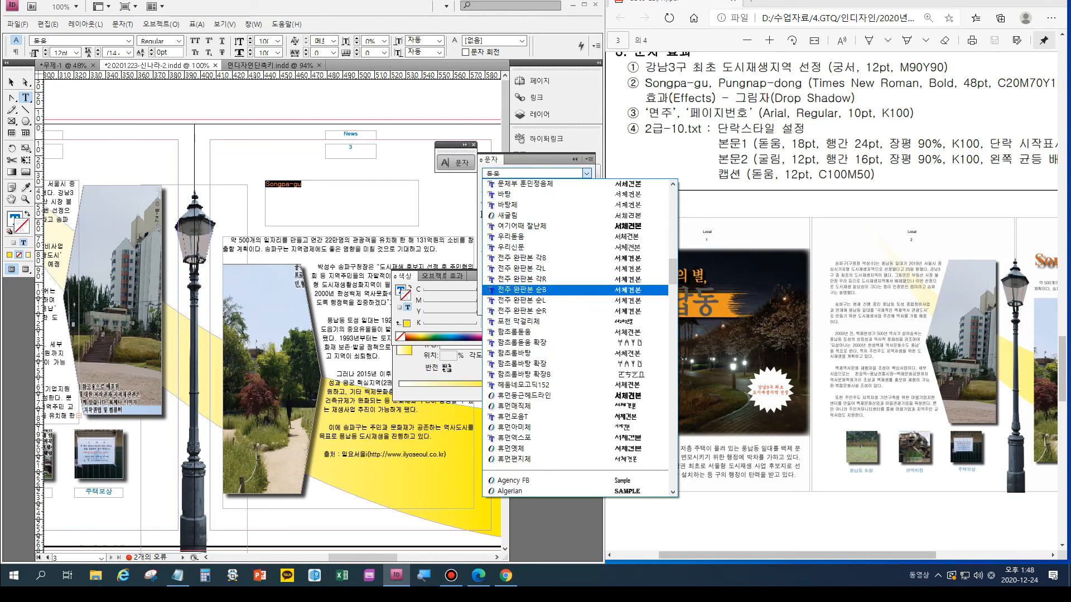
{"action": "scroll", "coordinate": [578, 337], "scroll_direction": "down", "scroll_amount": 20}
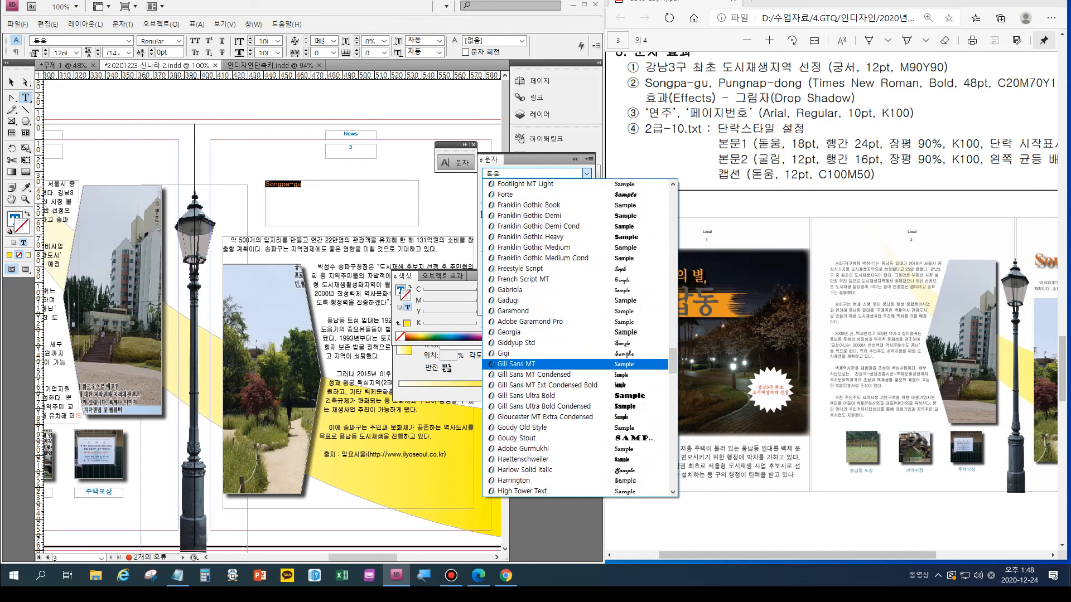
{"action": "scroll", "coordinate": [577, 355], "scroll_direction": "down", "scroll_amount": 20}
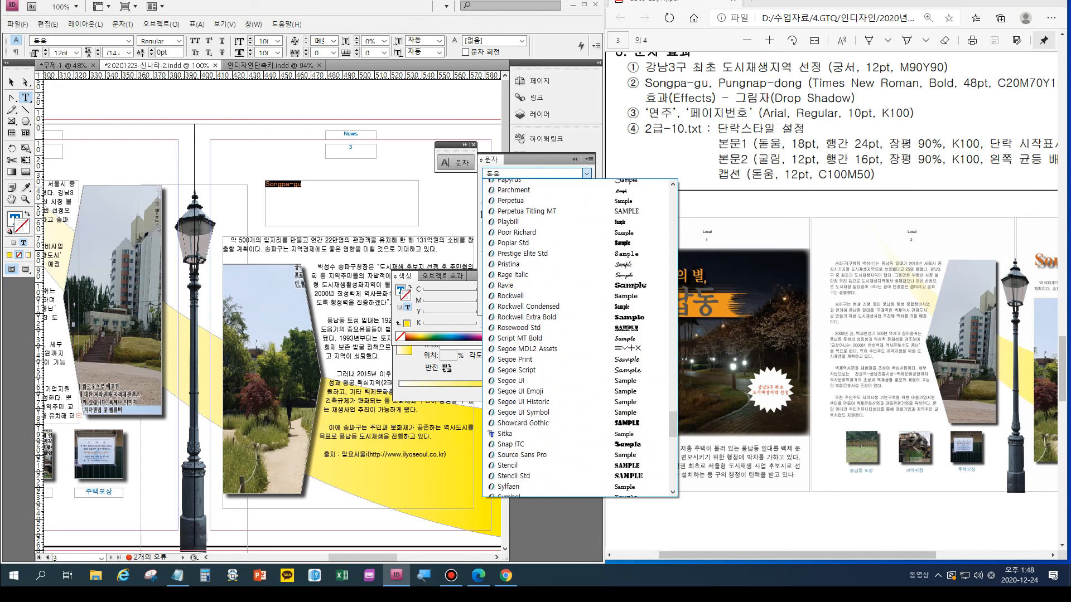
{"action": "scroll", "coordinate": [577, 338], "scroll_direction": "down", "scroll_amount": 10}
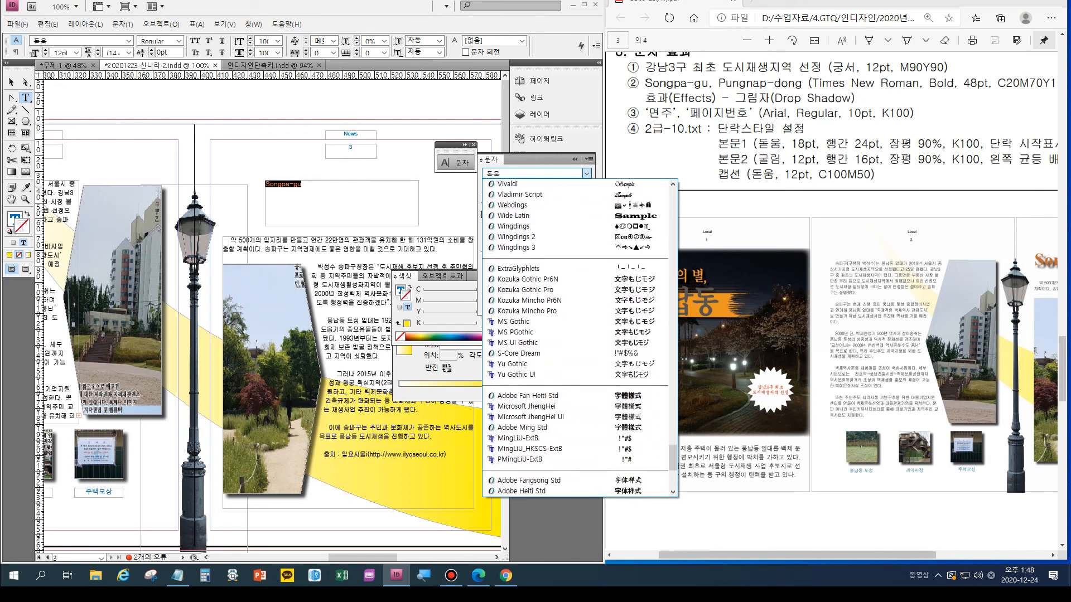
{"action": "scroll", "coordinate": [577, 405], "scroll_direction": "up", "scroll_amount": 4}
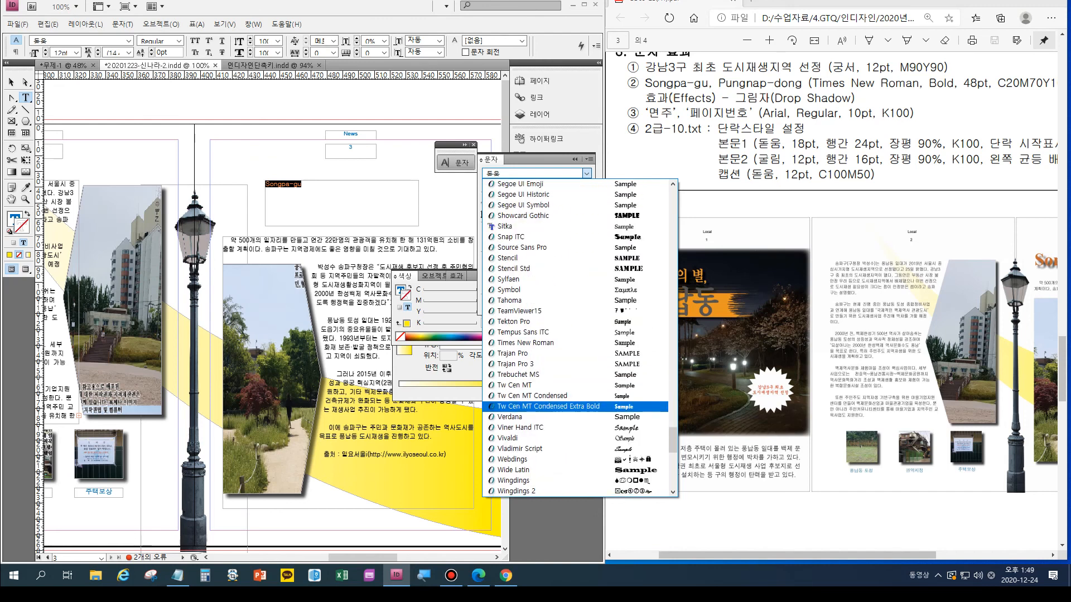
{"action": "scroll", "coordinate": [577, 343], "scroll_direction": "down", "scroll_amount": 3}
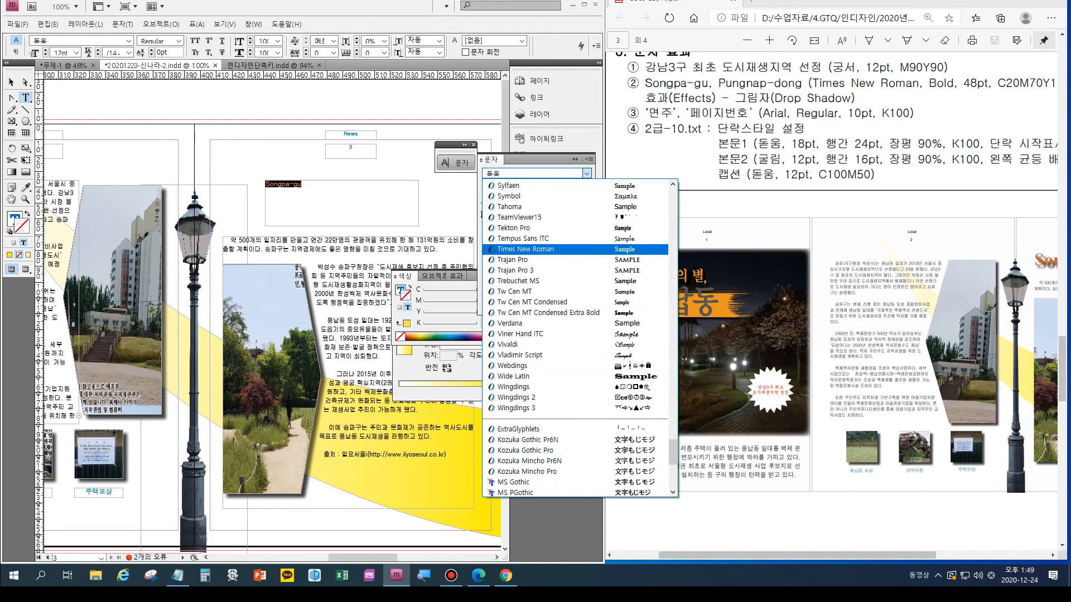
{"action": "left_click", "coordinate": [525, 250]}
{"action": "left_click", "coordinate": [586, 185]}
{"action": "left_click", "coordinate": [519, 213]}
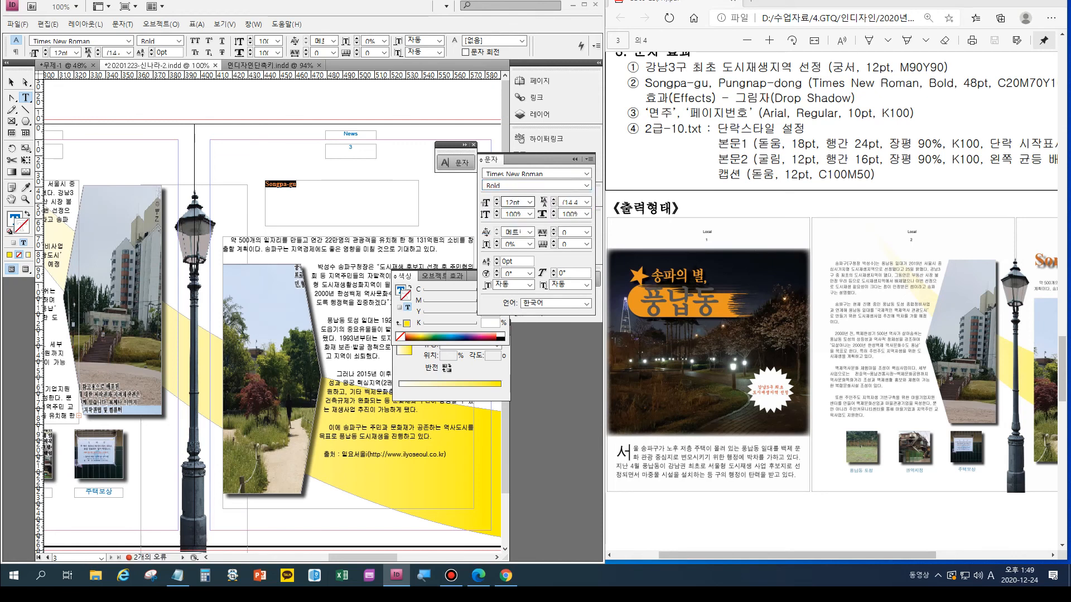
- Set the "Songpa-gu" title's font size to 48 pt and collapse the character settings
{"action": "left_click", "coordinate": [508, 202]}
{"action": "type", "text": "48"}
{"action": "key", "text": "Return"}
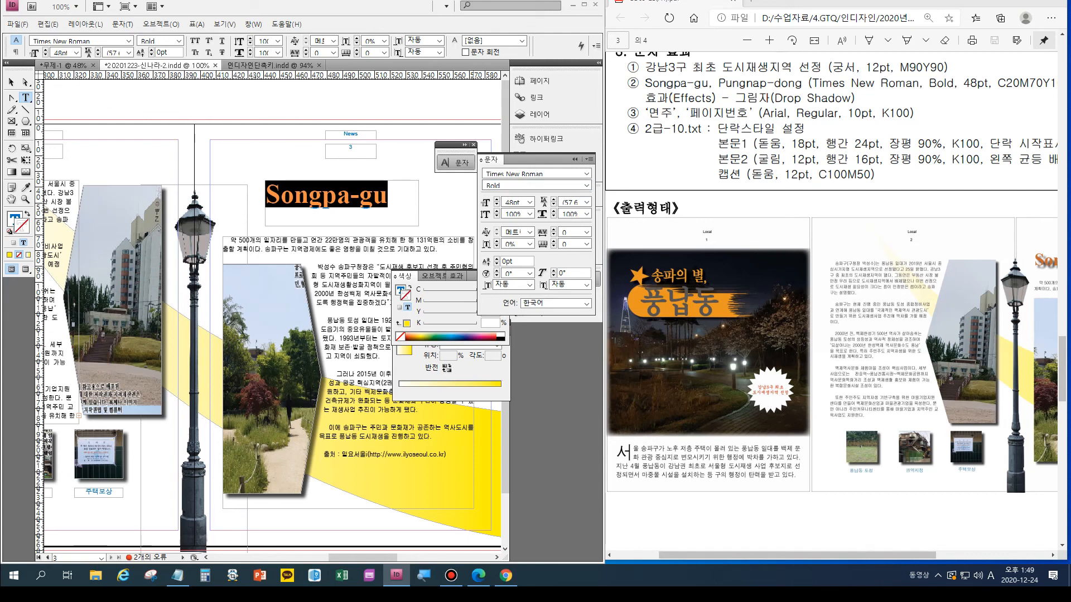
{"action": "left_click", "coordinate": [575, 159]}
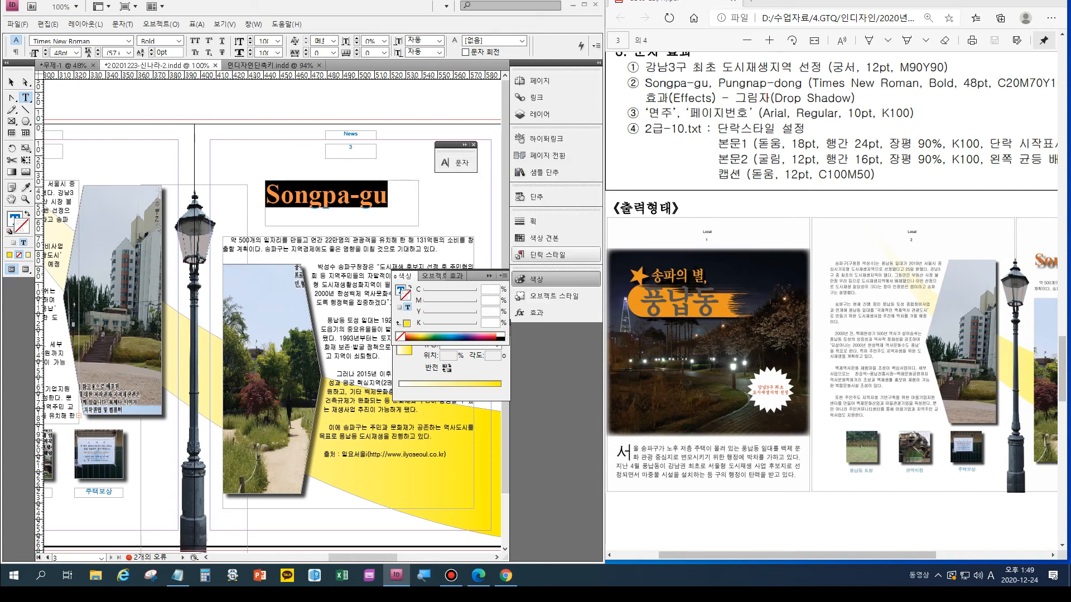
- Fill the "Songpa-gu" title with the C=20 M=70 Y=100 swatch, leave its stroke at none, and finish text editing
{"action": "left_click", "coordinate": [541, 238]}
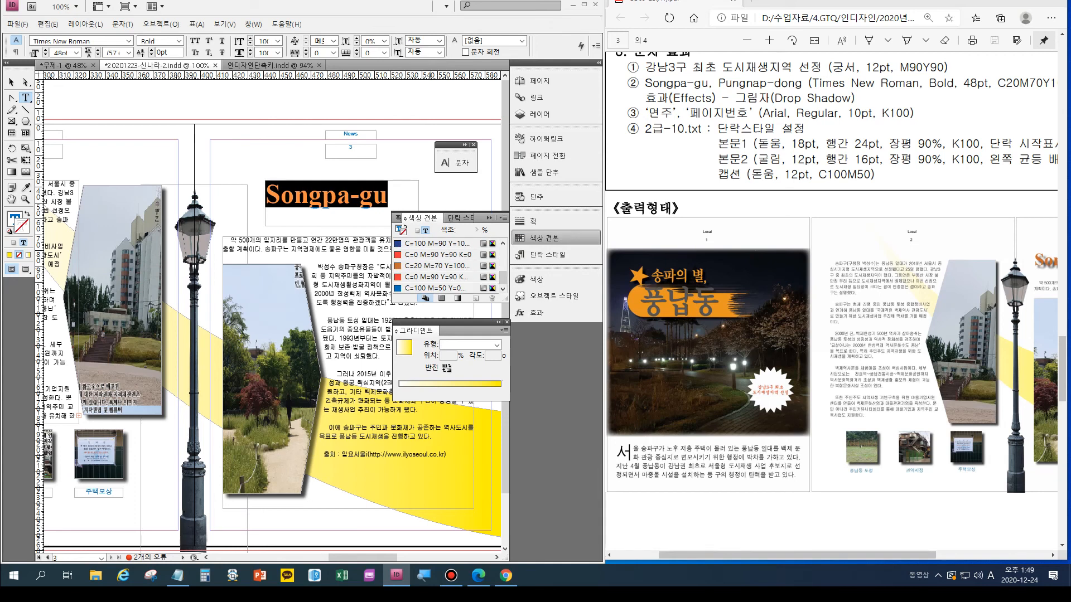
{"action": "left_click", "coordinate": [429, 266]}
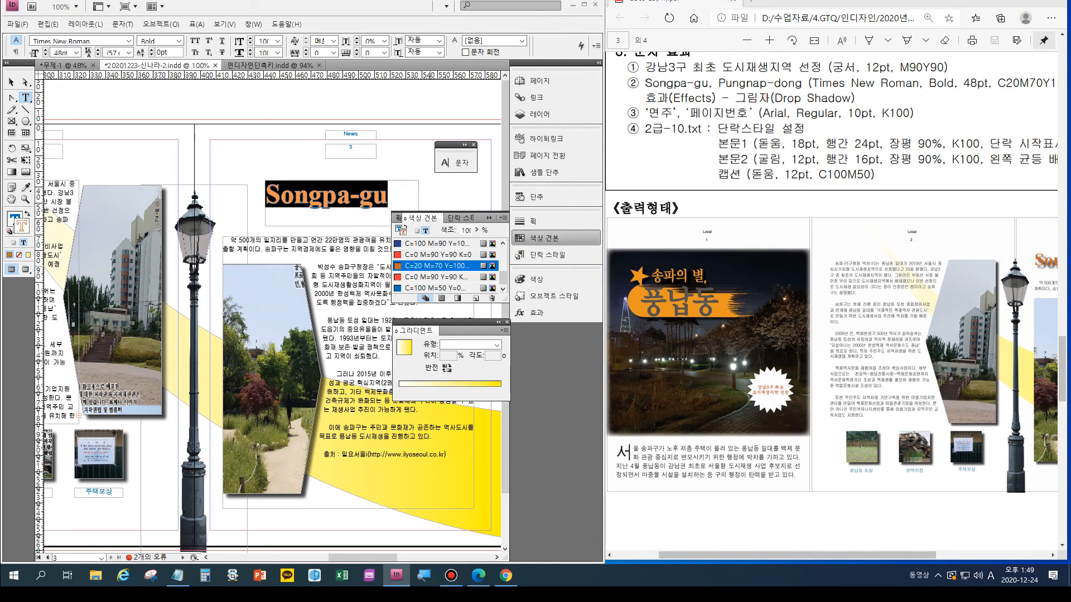
{"action": "left_click", "coordinate": [28, 214]}
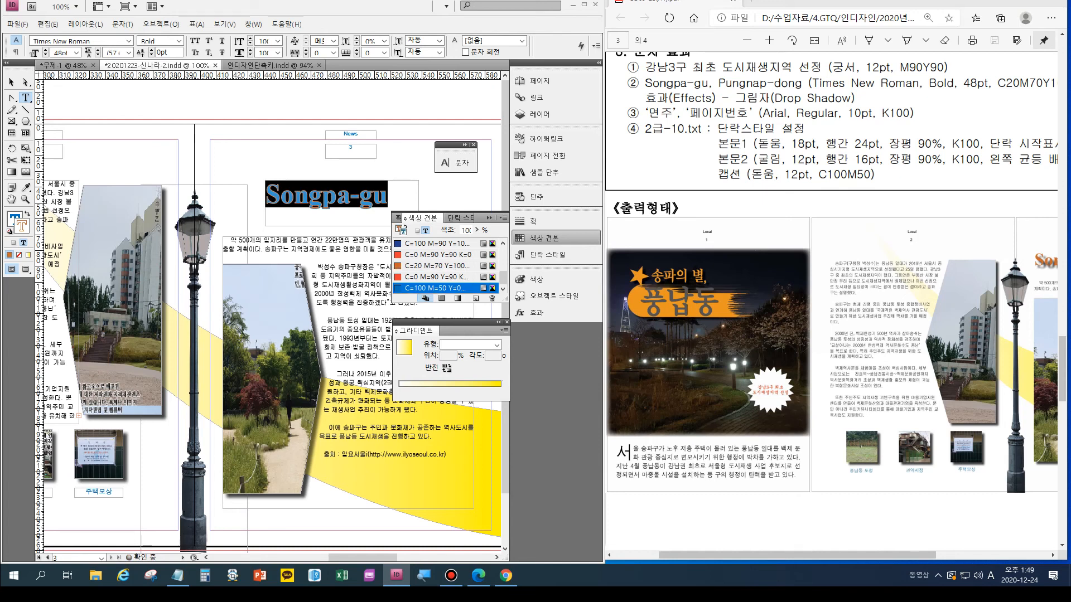
{"action": "left_click", "coordinate": [19, 254]}
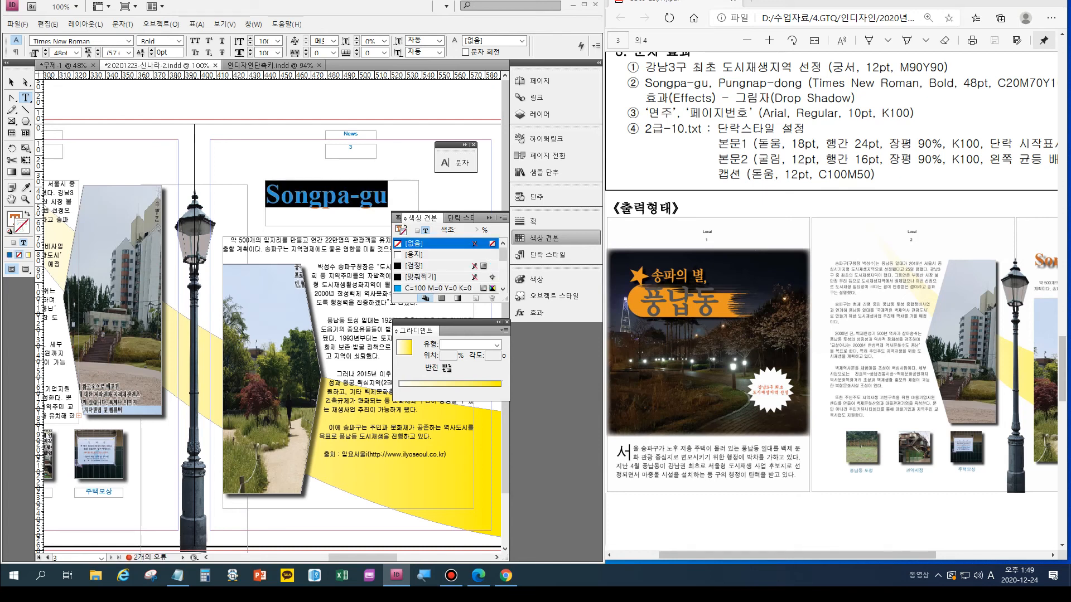
{"action": "key", "text": "Escape"}
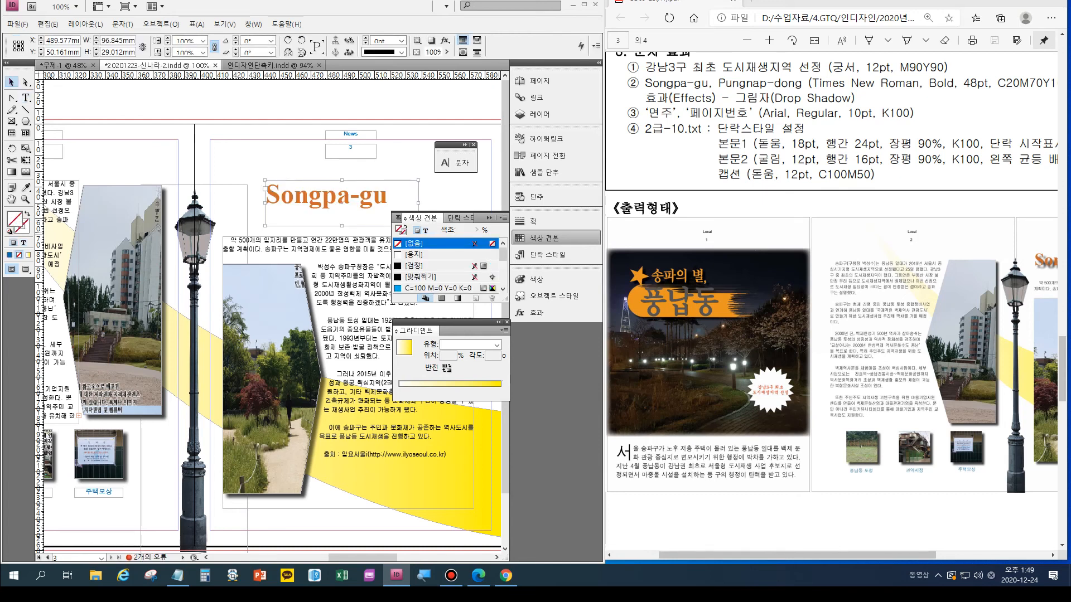
- Check the sample's page 3 titles and add a drop shadow with a 5 mm distance to the "Songpa-gu" title frame
{"action": "left_click_drag", "start_coordinate": [798, 555], "coordinate": [908, 556]}
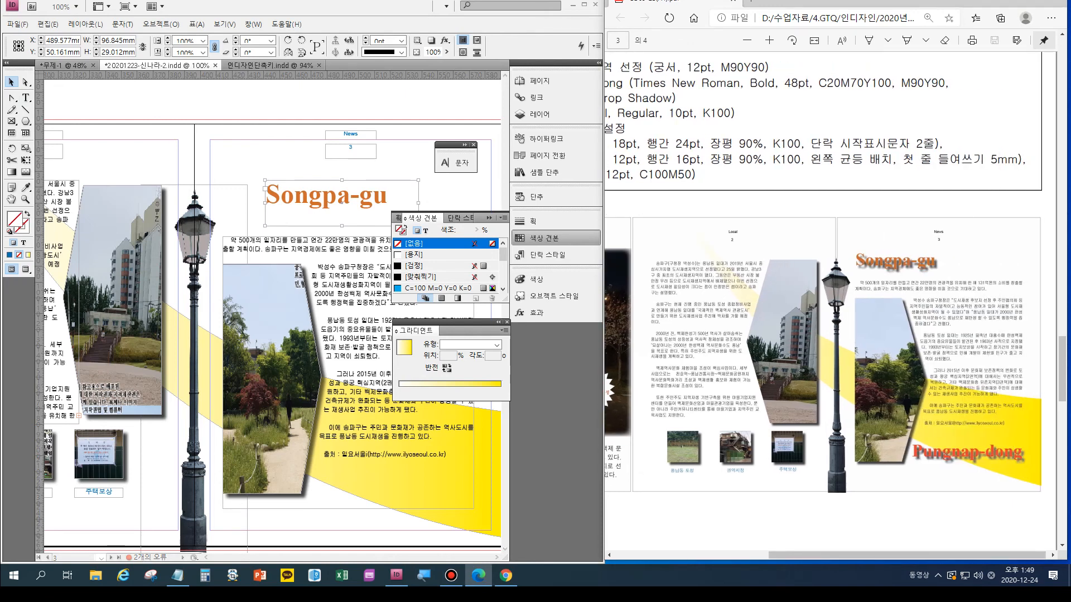
{"action": "left_click", "coordinate": [489, 218]}
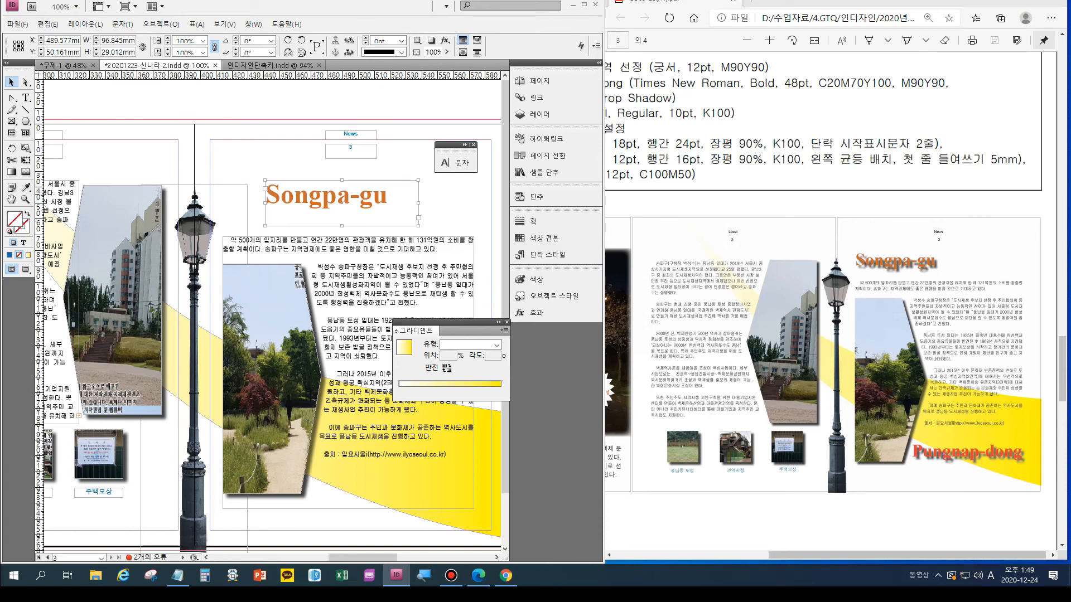
{"action": "key", "text": "ctrl+alt+m"}
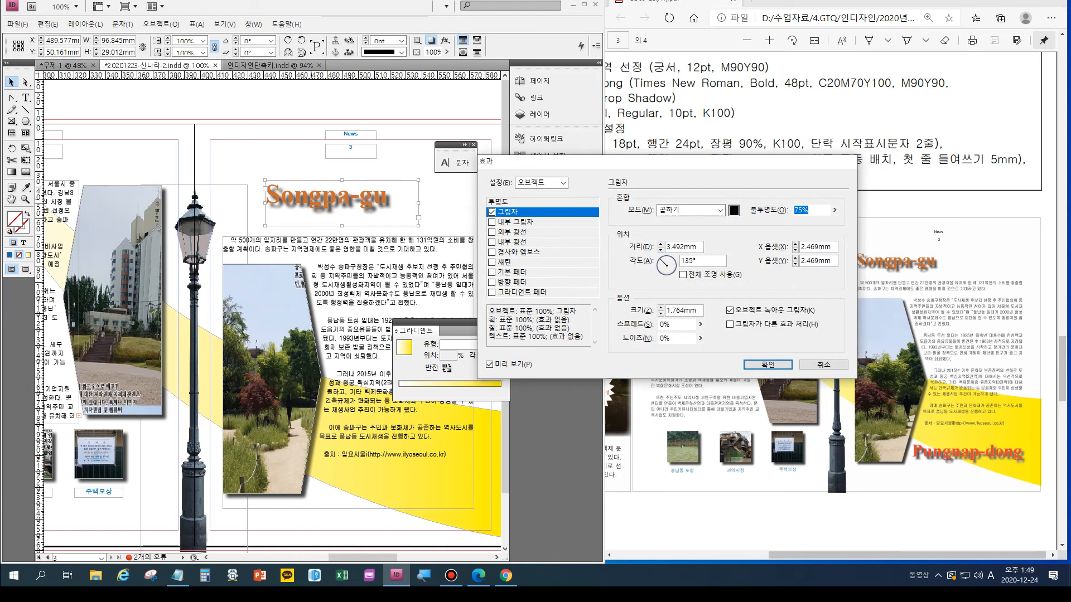
{"action": "left_click", "coordinate": [661, 244]}
{"action": "left_click", "coordinate": [661, 245]}
{"action": "left_click", "coordinate": [660, 244]}
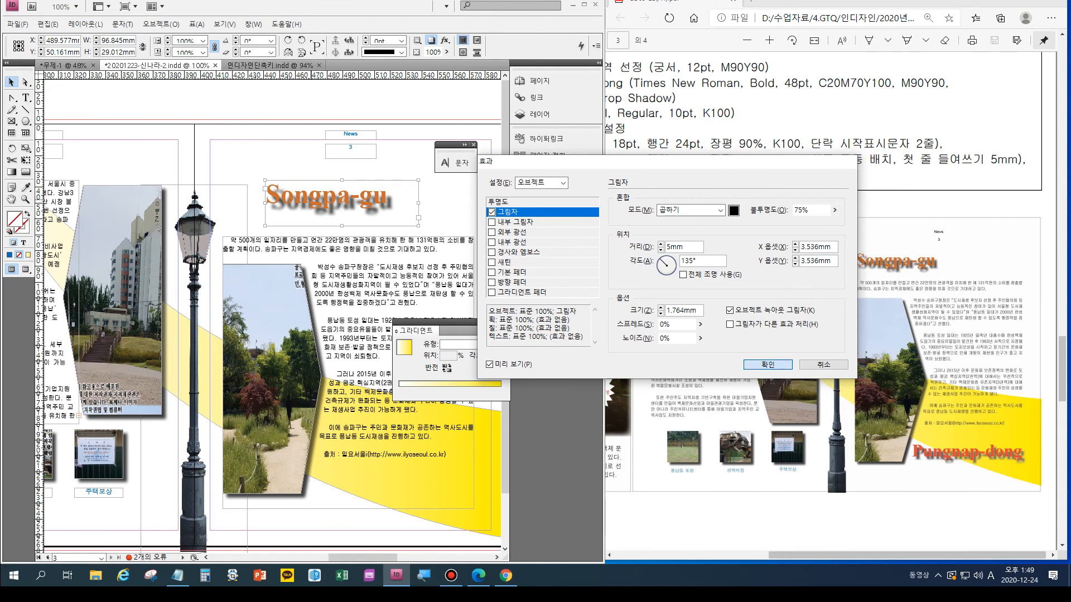
{"action": "key", "text": "Return"}
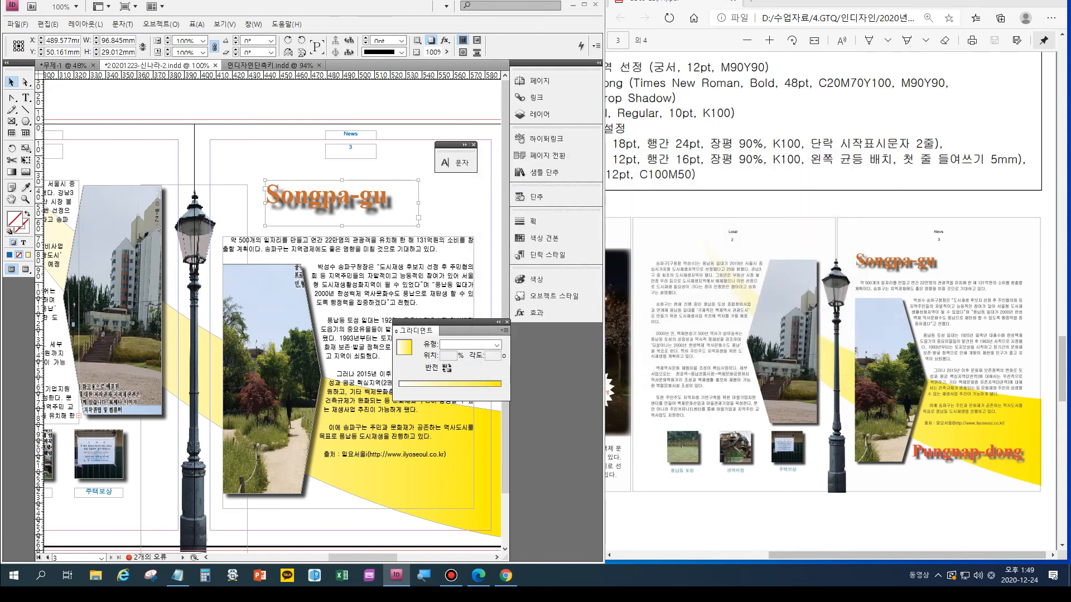
- Duplicate the "Songpa-gu" title below page 3's body text and replace the copy's text with "Pungnap-dong"
{"action": "left_click_drag", "start_coordinate": [335, 197], "coordinate": [380, 482]}
{"action": "key", "text": "t"}
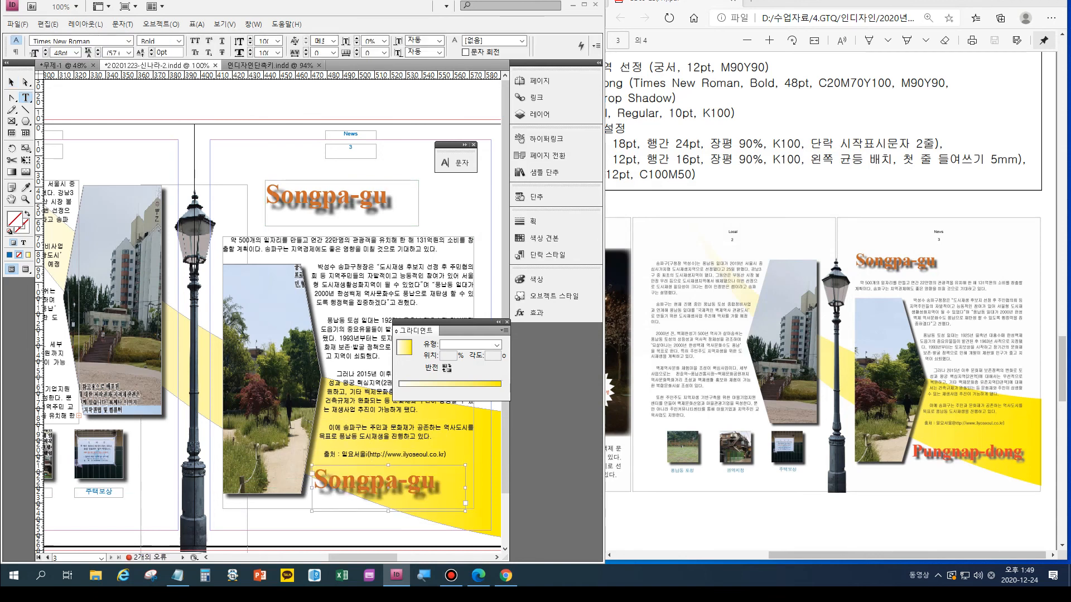
{"action": "left_click_drag", "start_coordinate": [435, 480], "coordinate": [313, 480]}
{"action": "type", "text": "Pungnap-dong"}
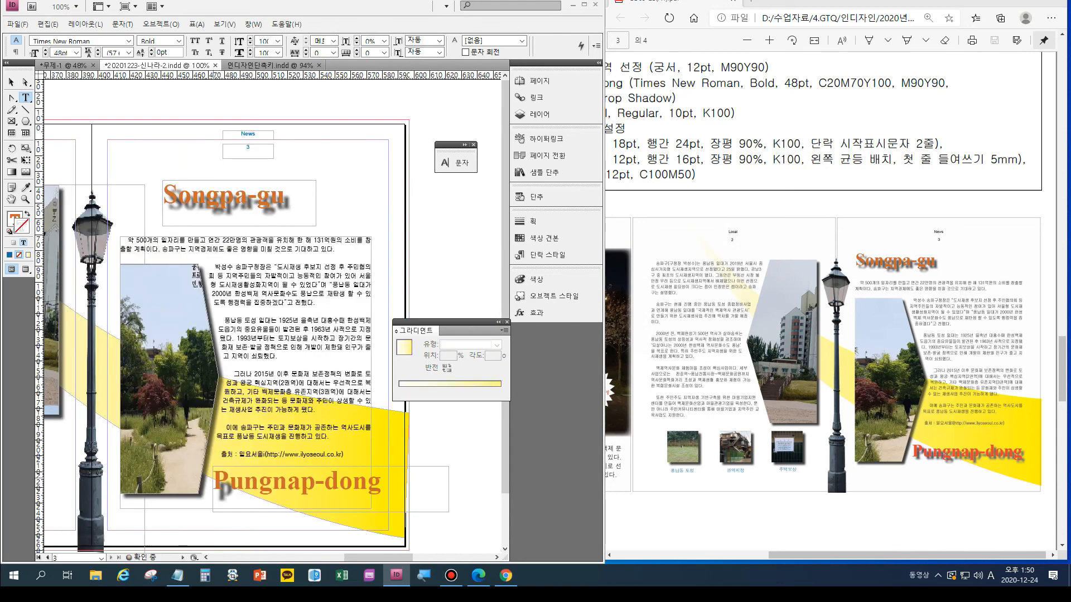
- Set the tracking of the whole "Pungnap-dong" title to -50
{"action": "left_click_drag", "start_coordinate": [245, 481], "coordinate": [260, 480]}
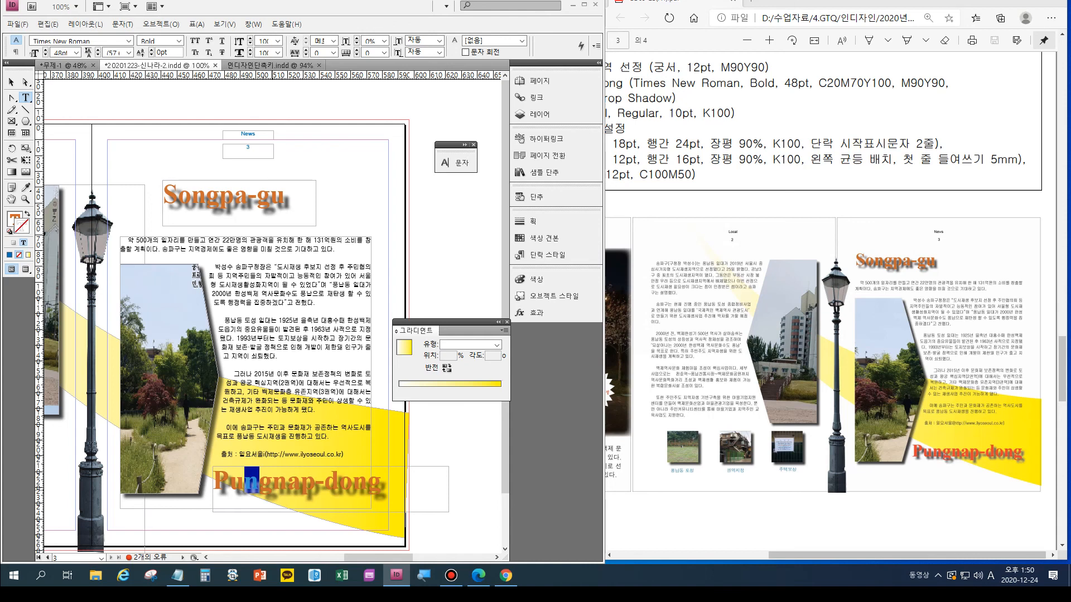
{"action": "key", "text": "ctrl+a"}
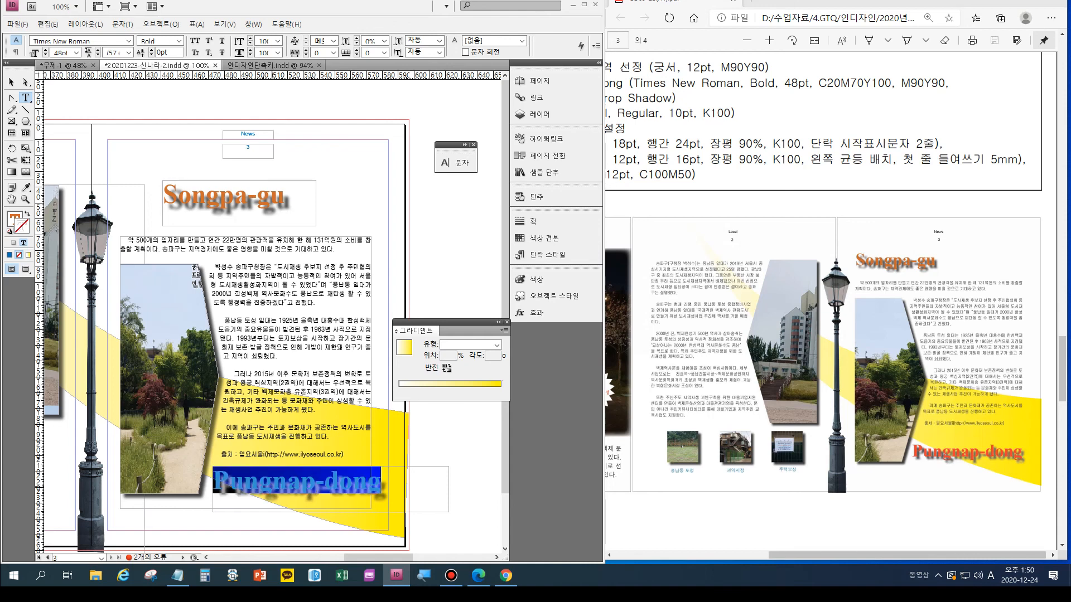
{"action": "key", "text": "ctrl+t"}
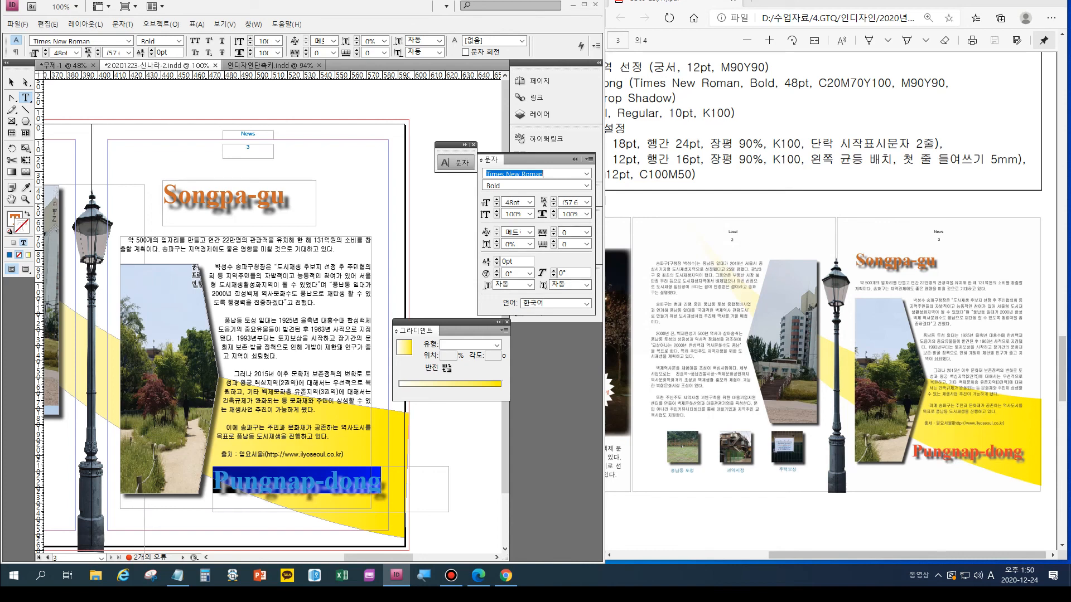
{"action": "left_click", "coordinate": [587, 231]}
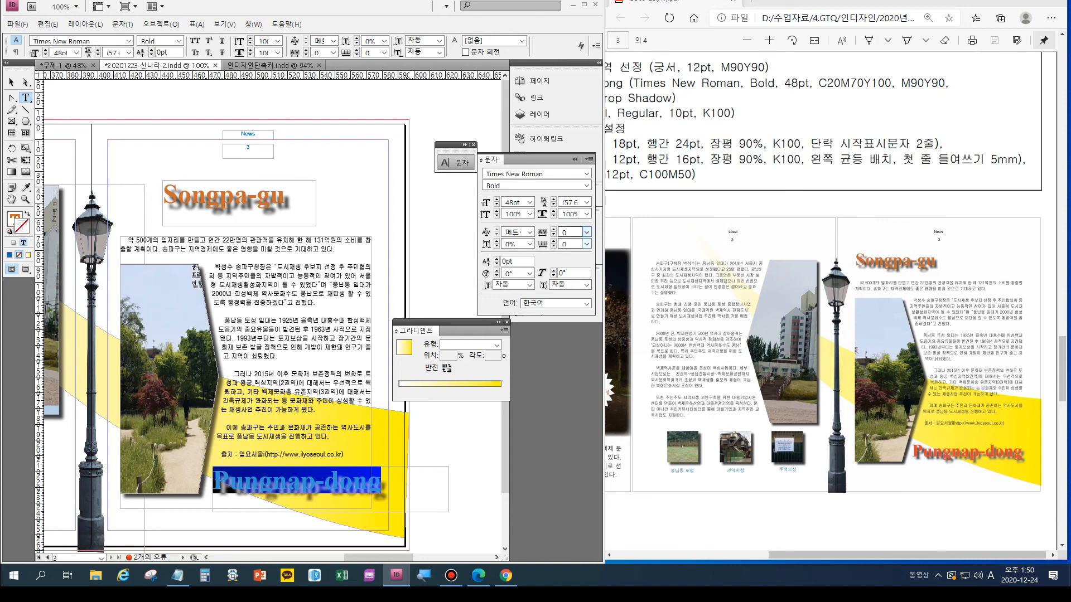
{"action": "left_click", "coordinate": [566, 259]}
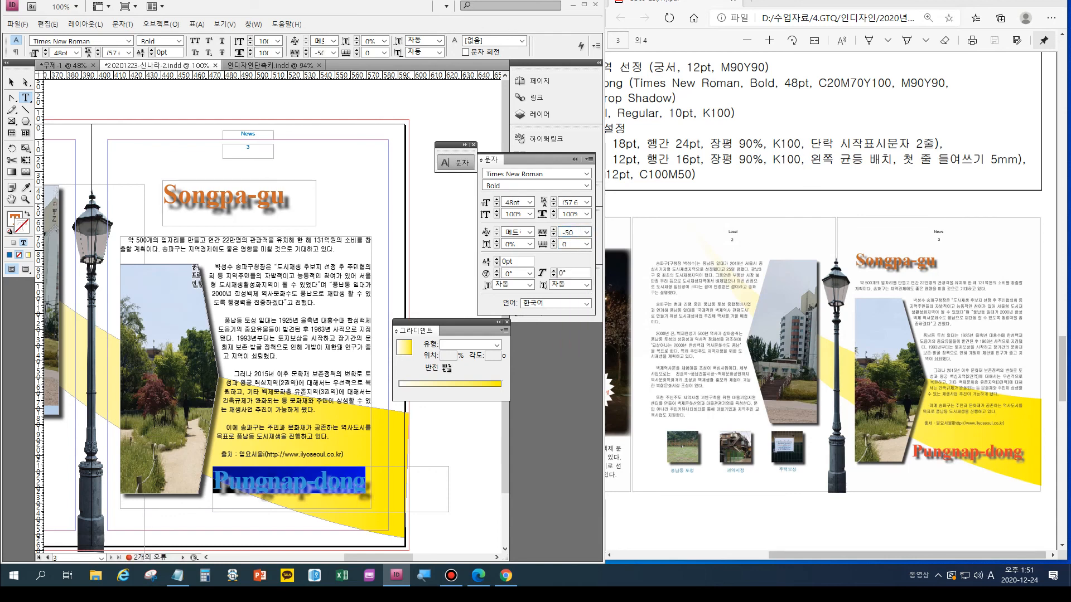
- Move the "Songpa-gu" title frame so its left edge lines up with page 3's body text
{"action": "left_click", "coordinate": [283, 195]}
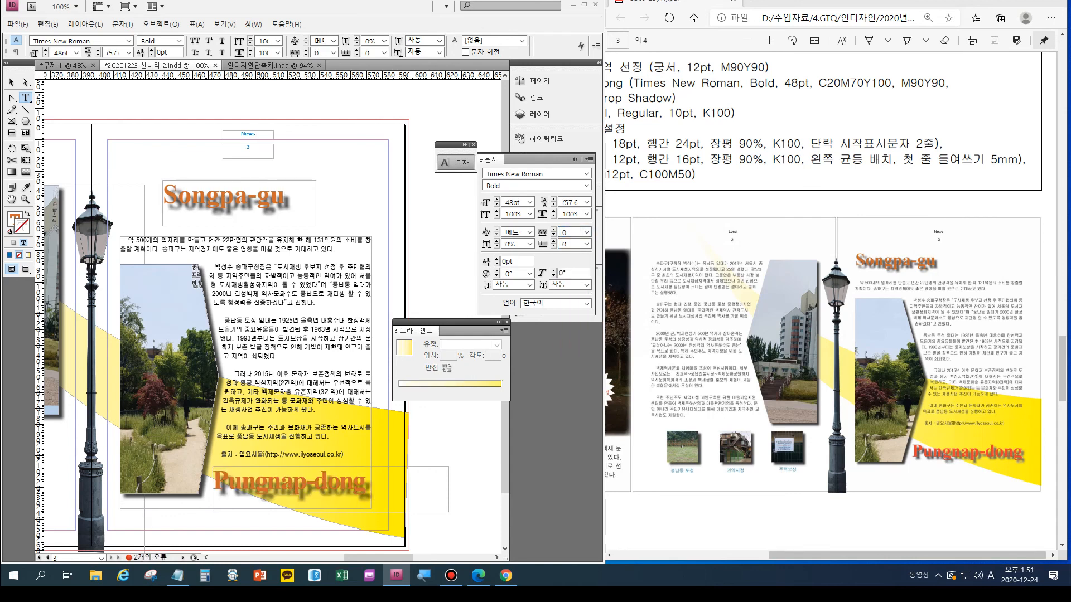
{"action": "left_click", "coordinate": [12, 82]}
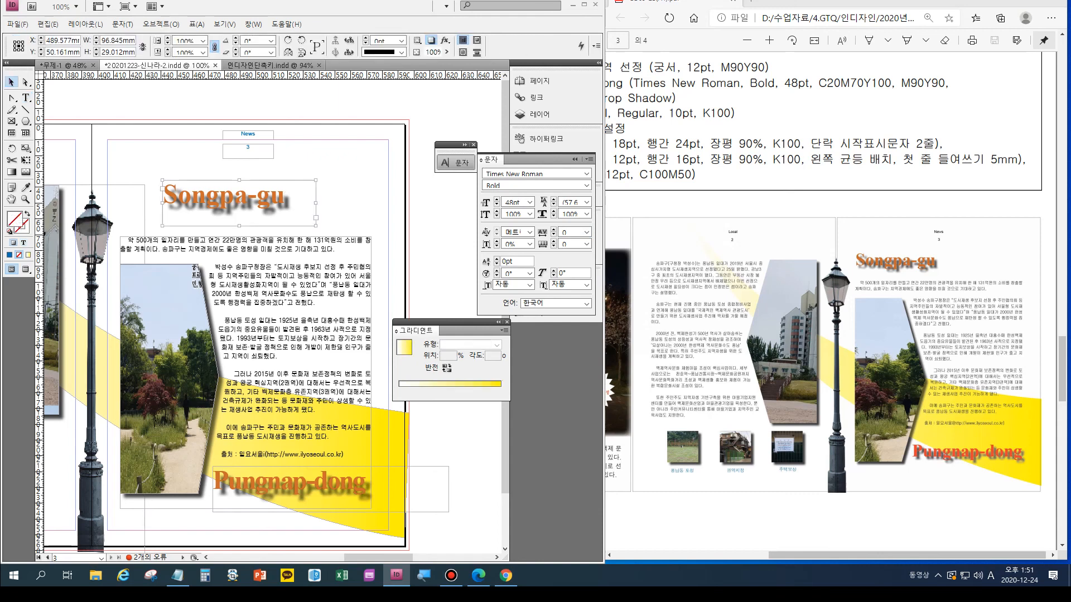
{"action": "left_click_drag", "start_coordinate": [240, 200], "coordinate": [195, 205]}
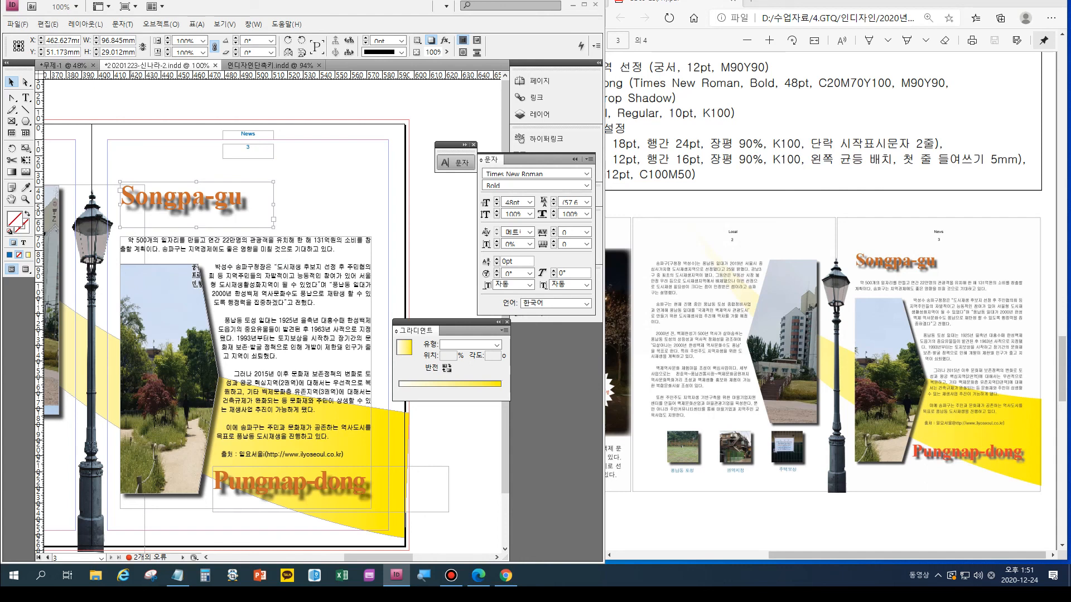
- Collapse the open settings, deselect everything, and preview the whole spread without guides to compare it with the sample
{"action": "double_click", "coordinate": [11, 199]}
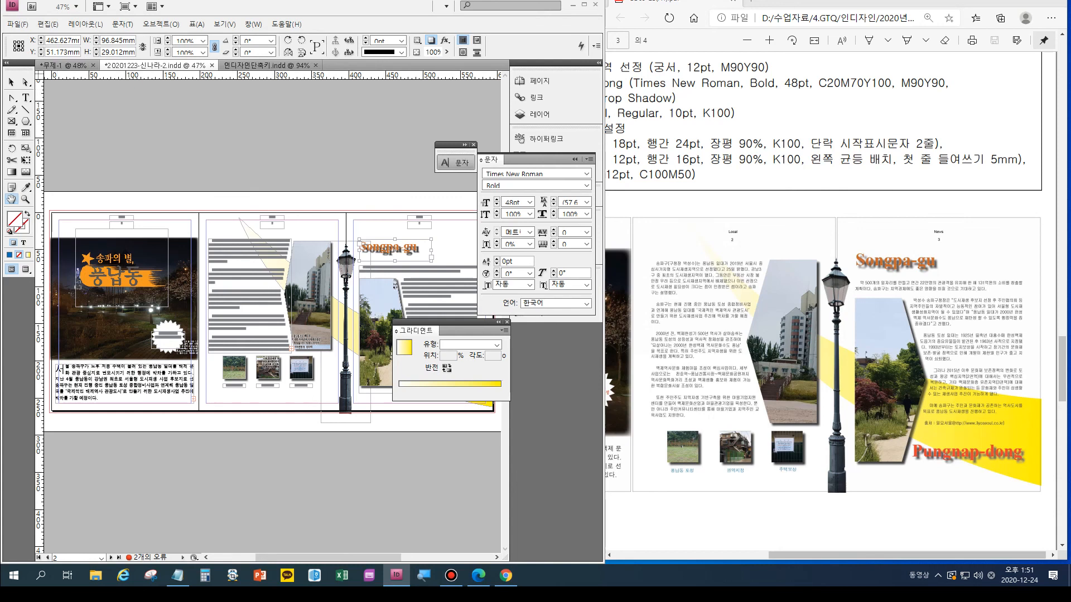
{"action": "left_click", "coordinate": [575, 159]}
{"action": "left_click", "coordinate": [498, 322]}
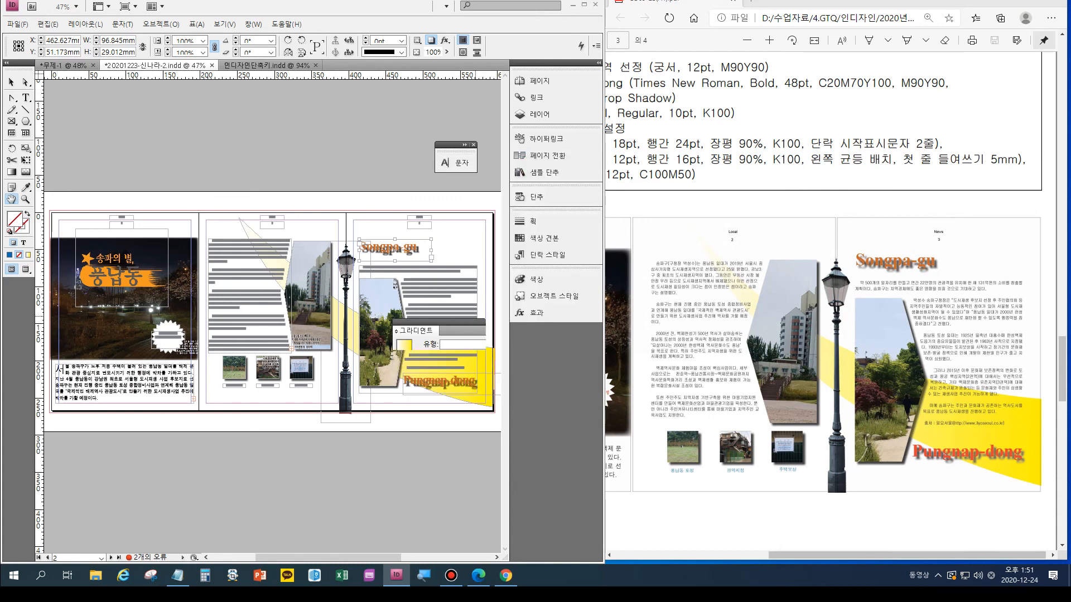
{"action": "key", "text": "v"}
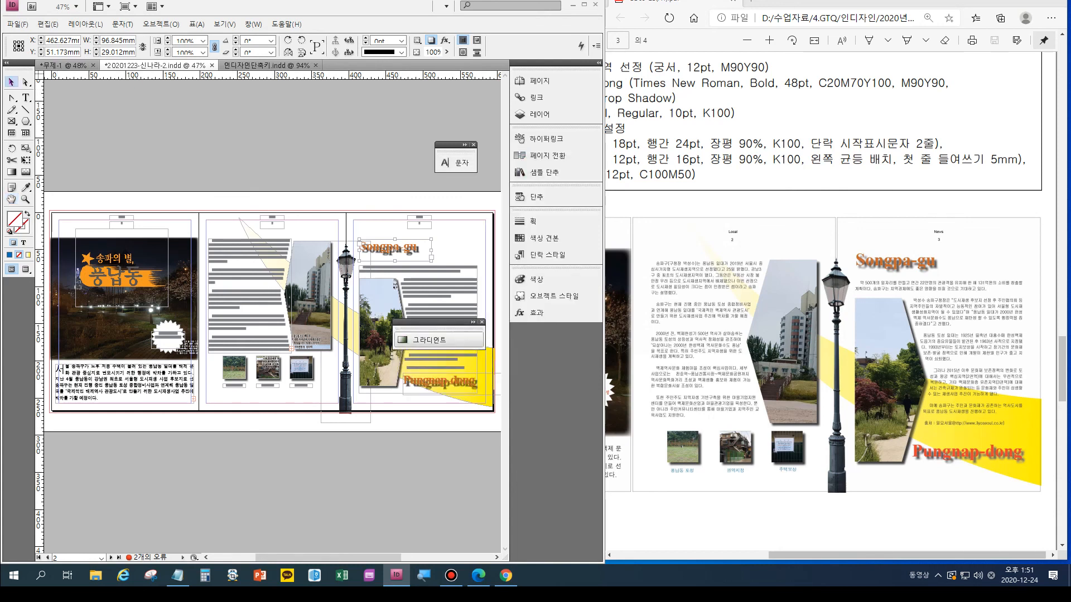
{"action": "key", "text": "ctrl+shift+a"}
{"action": "key", "text": "w"}
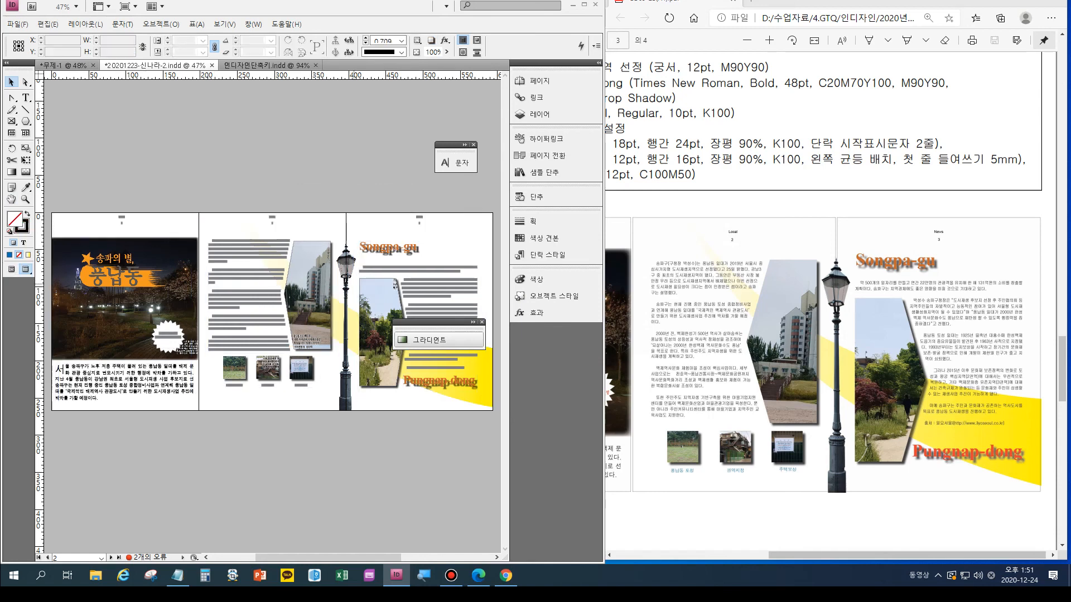
{"action": "left_click", "coordinate": [482, 323]}
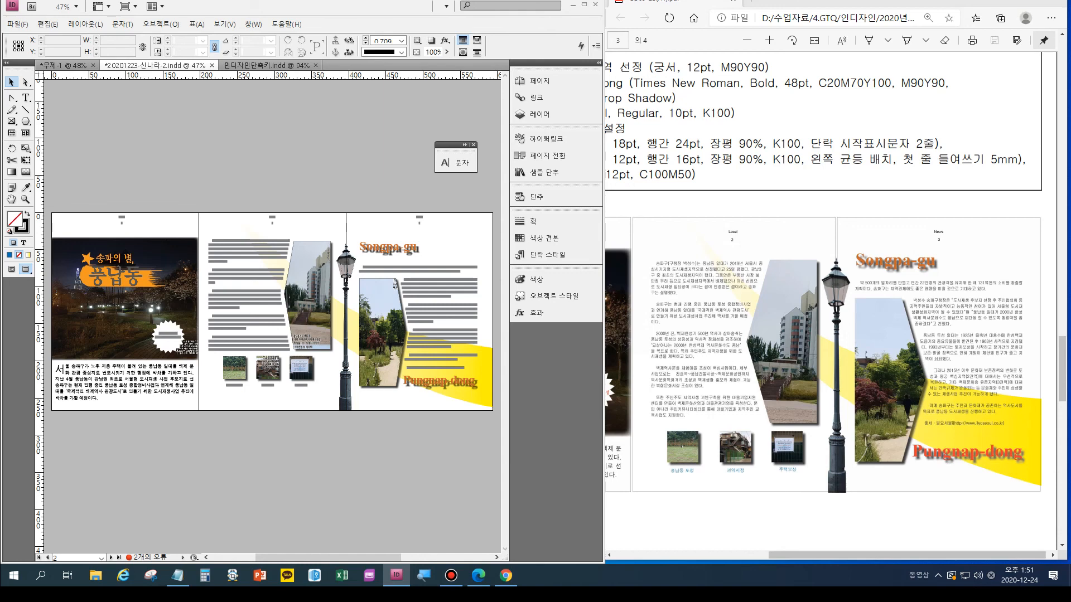
{"action": "left_click", "coordinate": [837, 259]}
{"action": "scroll", "coordinate": [836, 259], "scroll_direction": "down", "scroll_amount": 3}
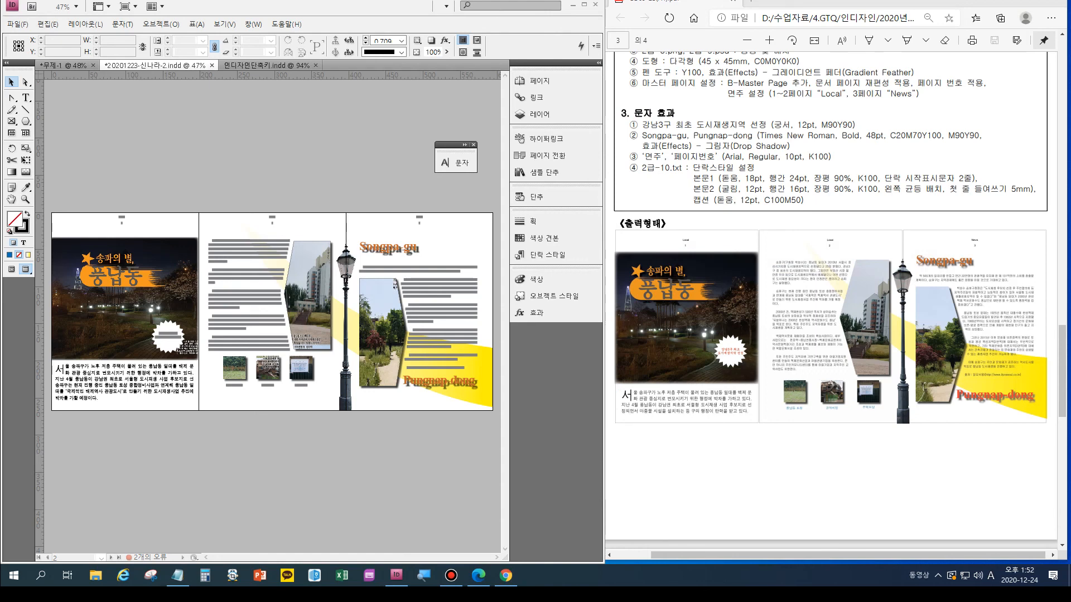
- Inspect the character formatting of page 1's intro text and compare pages 1 and 2 with the exam conditions
{"action": "left_click", "coordinate": [75, 391]}
{"action": "key", "text": "ctrl+equal"}
{"action": "key", "text": "ctrl+equal"}
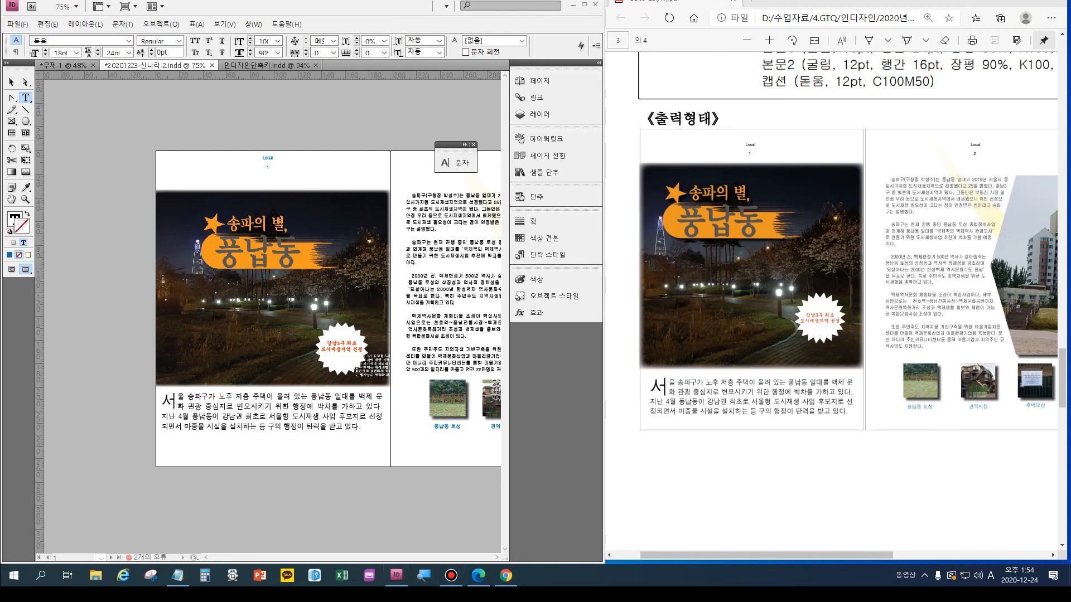
{"action": "key", "text": "Escape"}
{"action": "key", "text": "ctrl+t"}
{"action": "left_click_drag", "start_coordinate": [282, 558], "coordinate": [325, 558]}
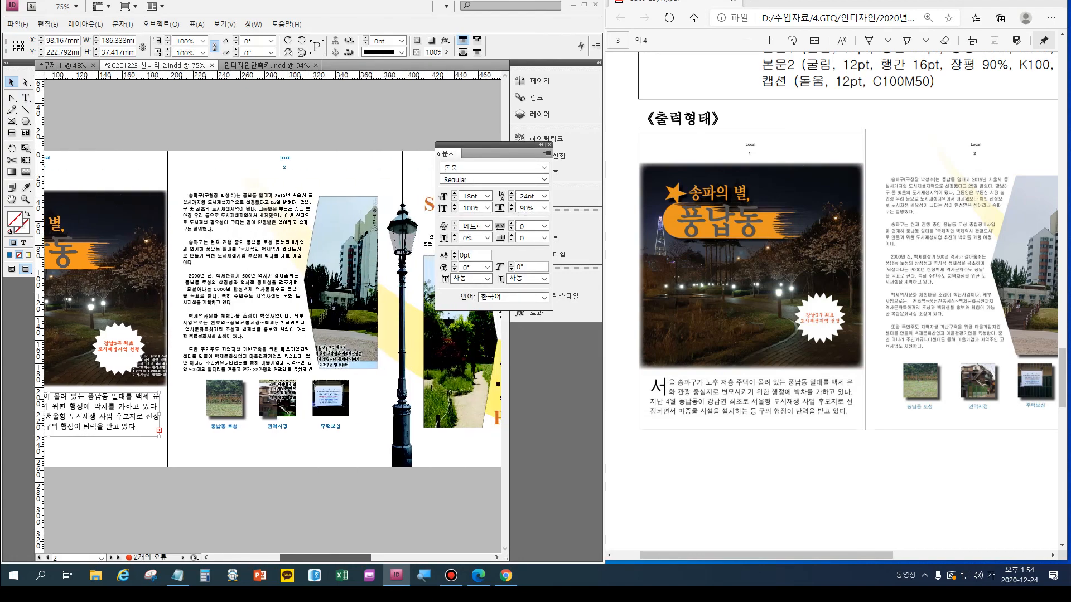
{"action": "scroll", "coordinate": [848, 313], "scroll_direction": "up", "scroll_amount": 7}
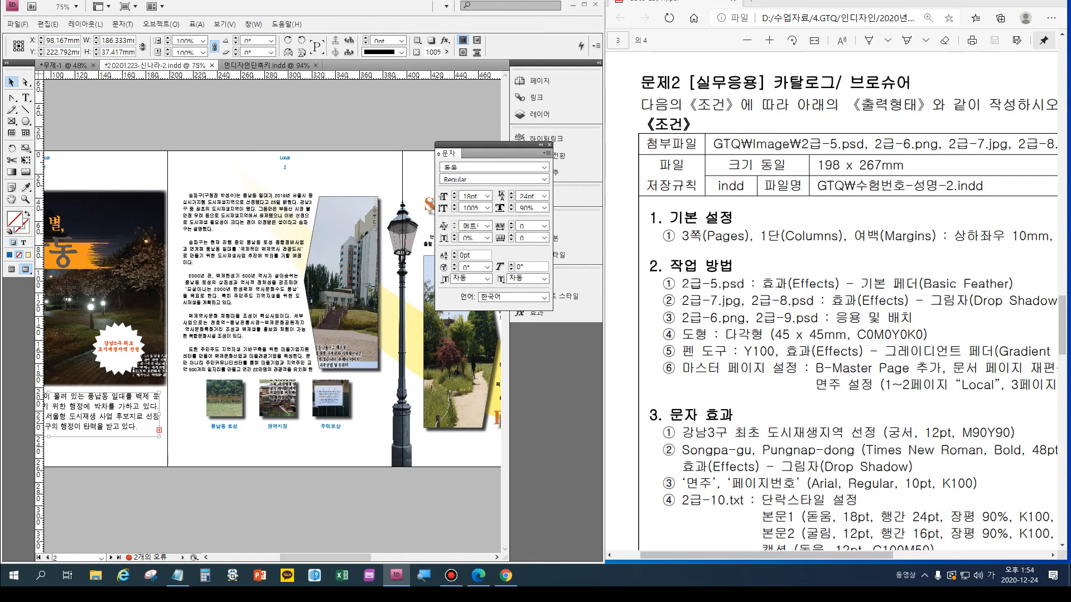
{"action": "left_click", "coordinate": [541, 145]}
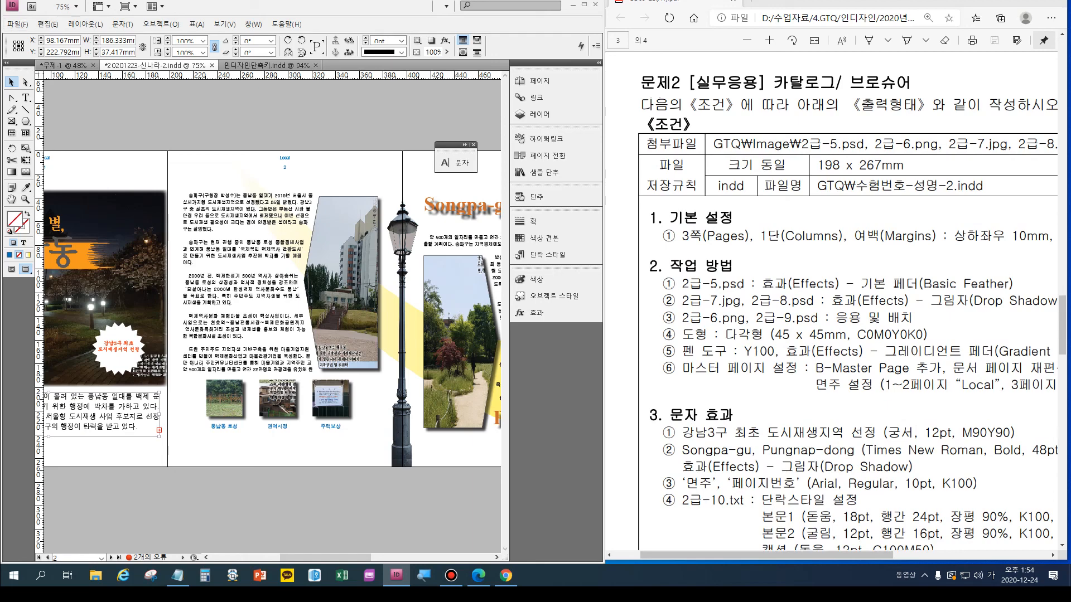
- View the attachment files available for placing without importing any, and save the brochure document
{"action": "key", "text": "ctrl+d"}
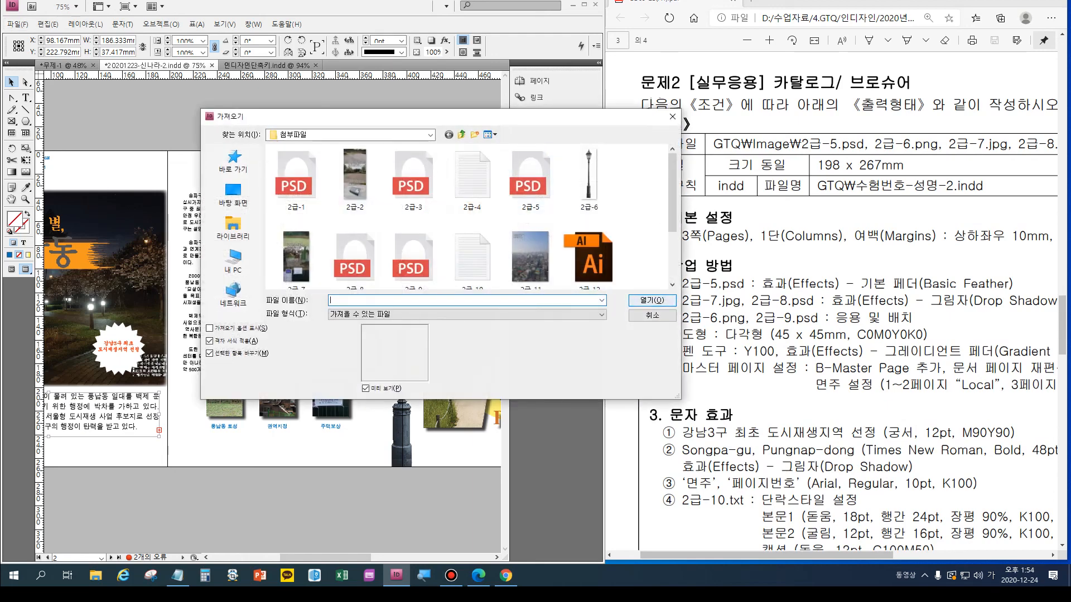
{"action": "left_click", "coordinate": [652, 316]}
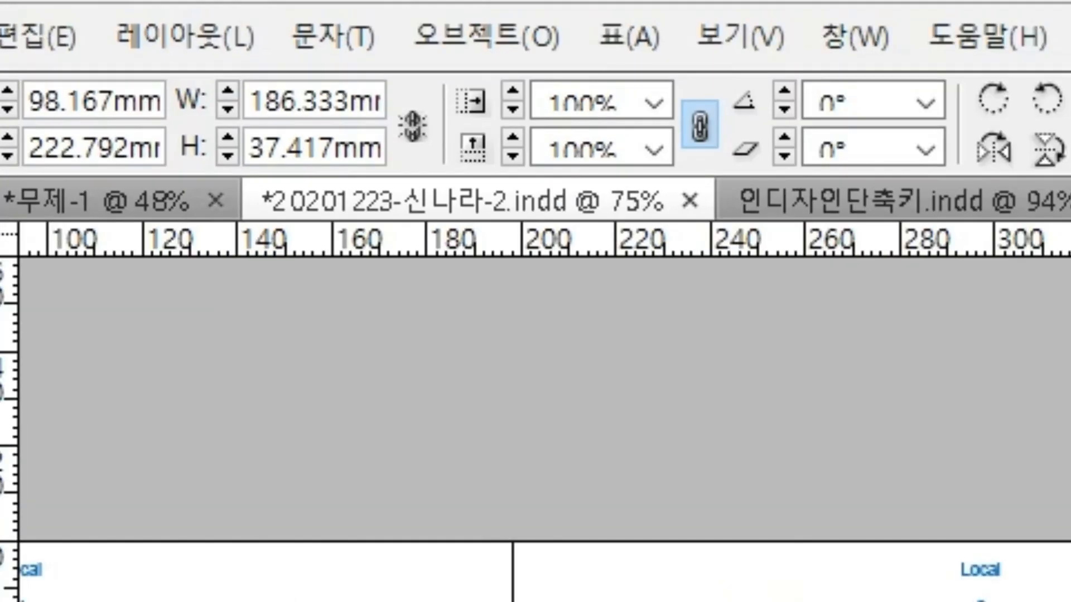
{"action": "key", "text": "ctrl+s"}
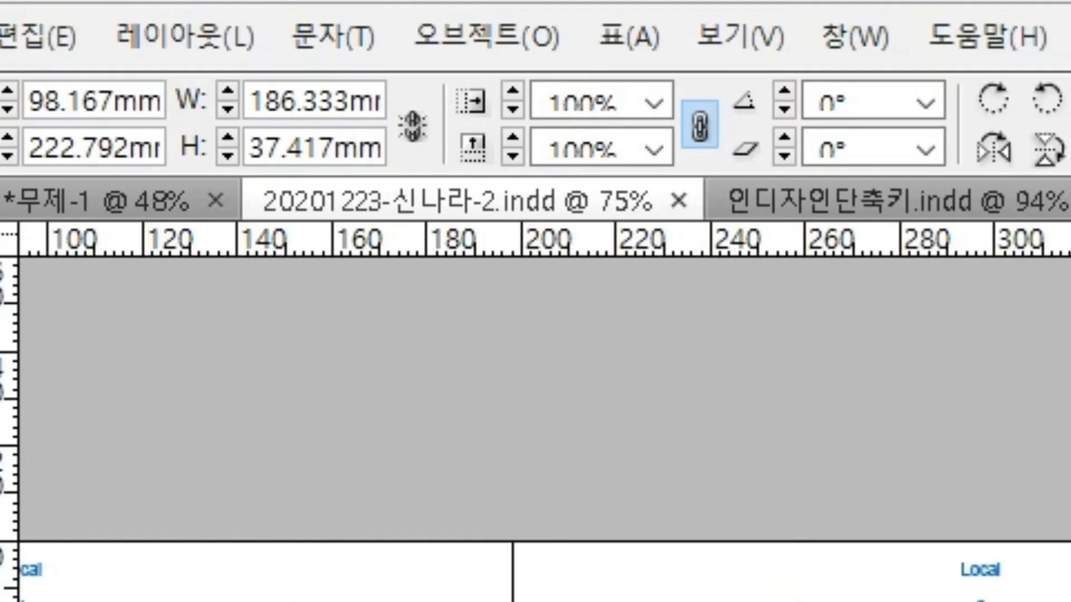